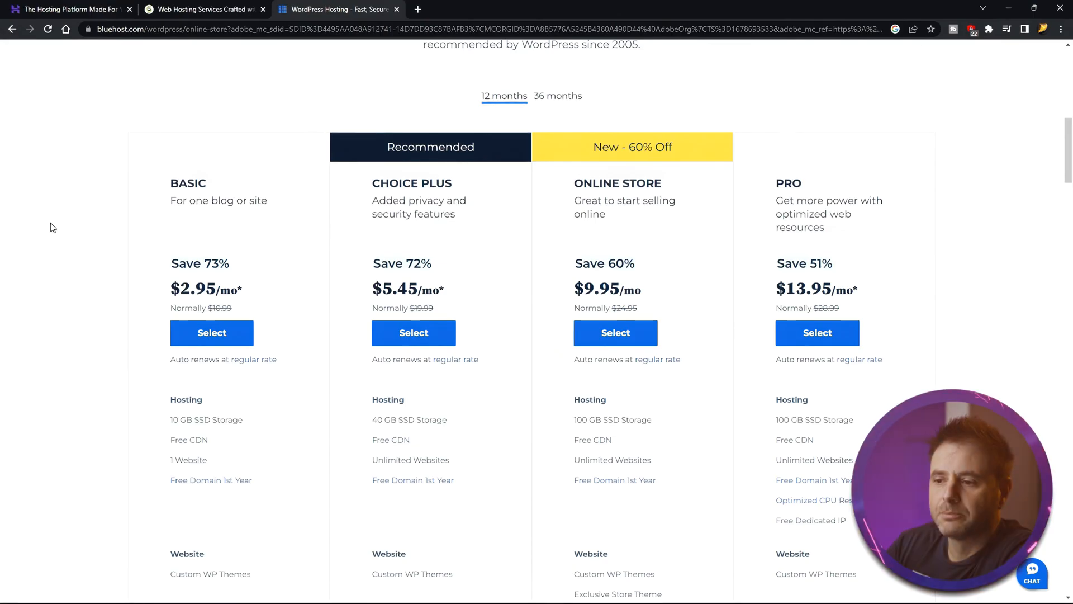
- Choose the Basic WordPress hosting plan
{"action": "scroll", "coordinate": [36, 250], "scroll_direction": "down", "scroll_amount": 1}
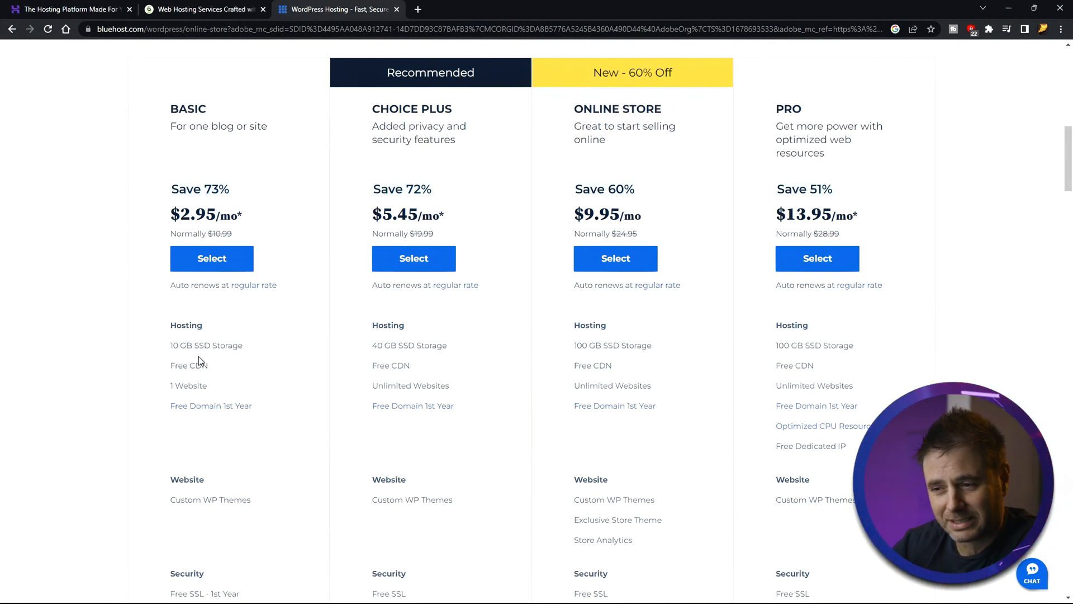
{"action": "scroll", "coordinate": [119, 409], "scroll_direction": "down", "scroll_amount": 3}
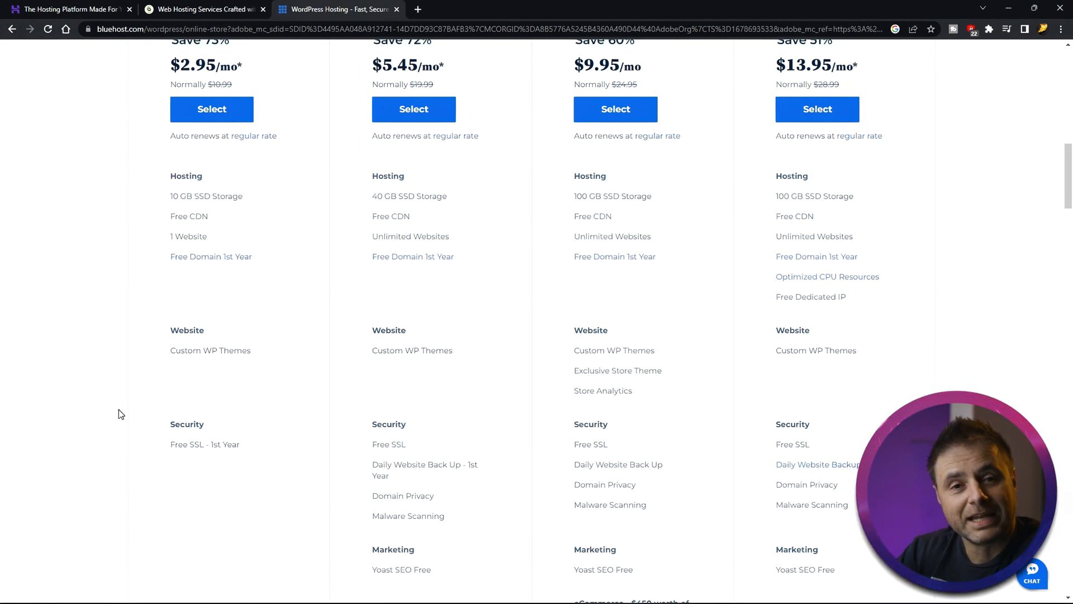
{"action": "scroll", "coordinate": [249, 312], "scroll_direction": "up", "scroll_amount": 5}
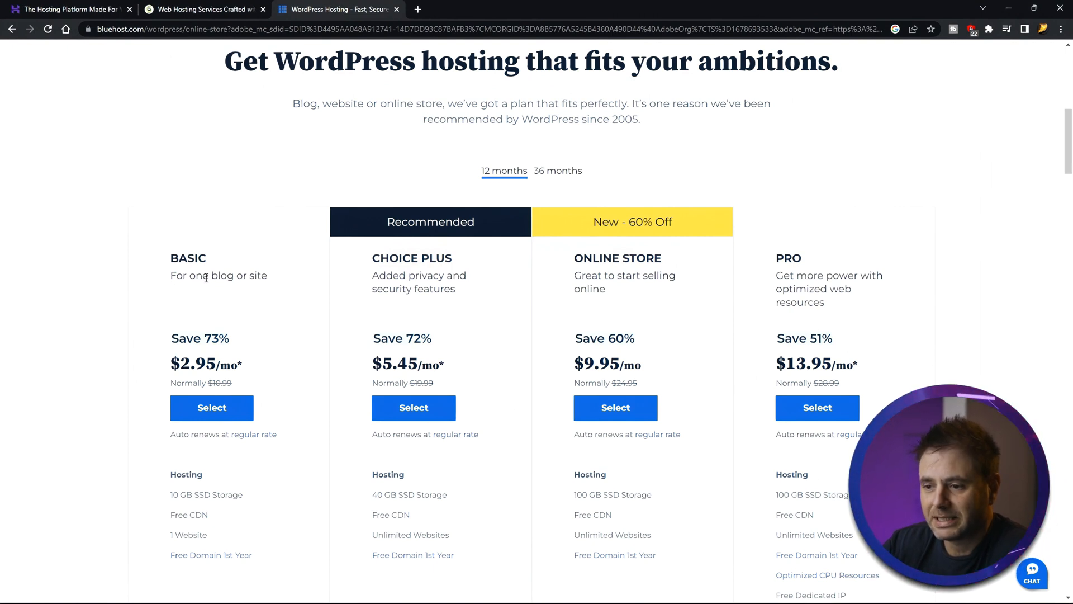
{"action": "left_click", "coordinate": [211, 413]}
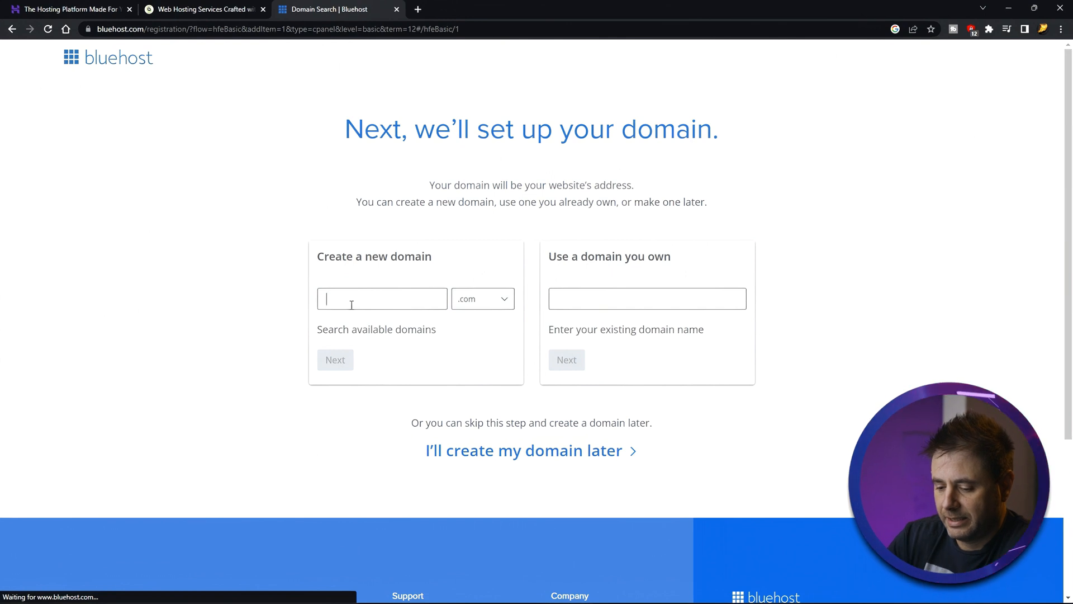
- Search for the new domain name fabbikes with the .com extension
{"action": "type", "text": "fabbikes"}
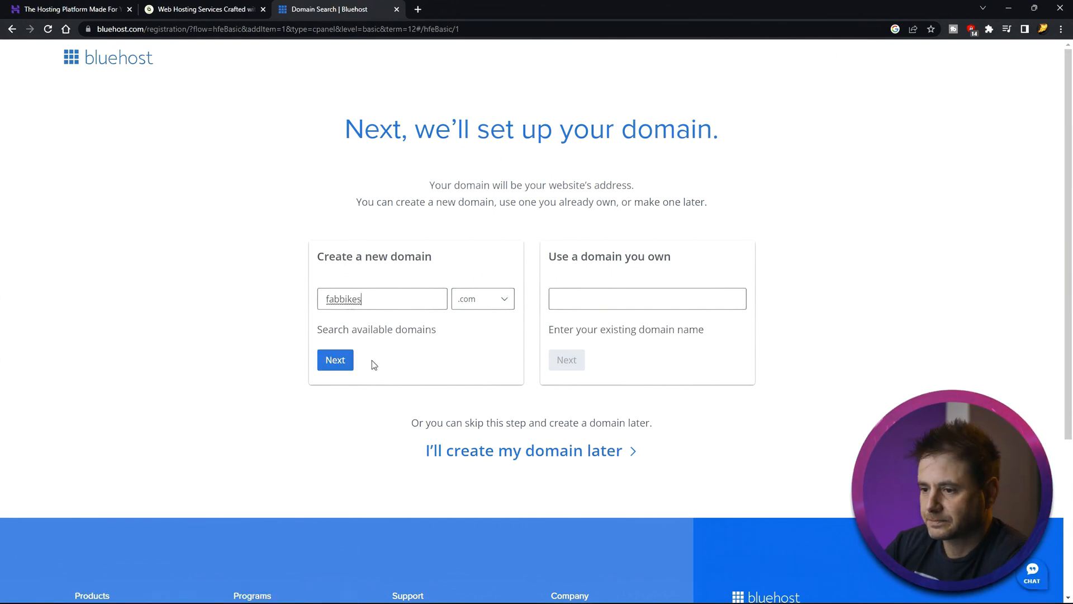
{"action": "left_click", "coordinate": [333, 361]}
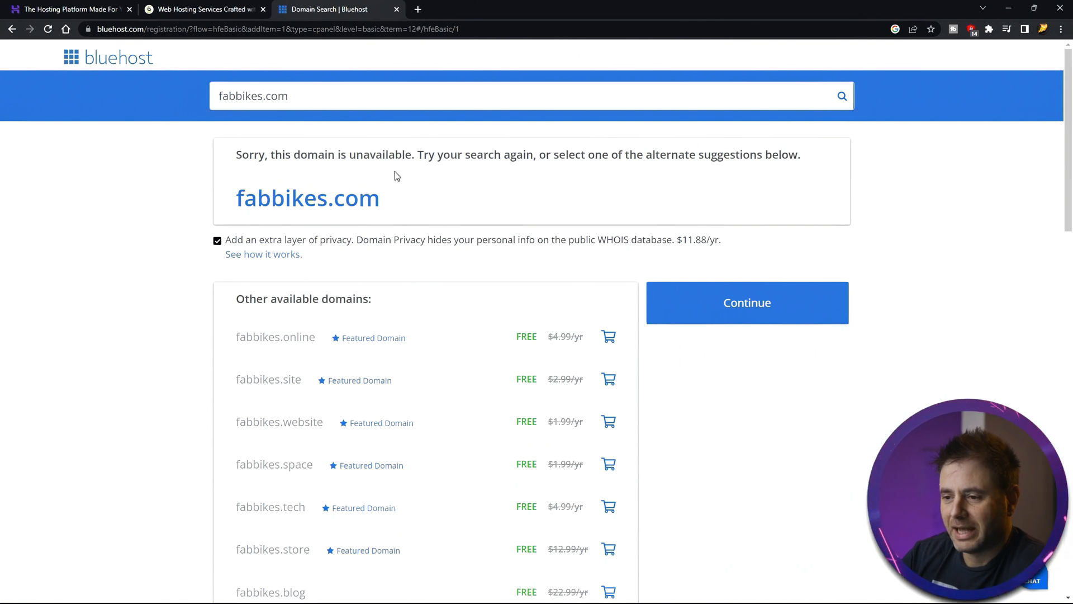
- Add fabbikes.store as the included free domain and continue to account creation
{"action": "scroll", "coordinate": [469, 388], "scroll_direction": "down", "scroll_amount": 4}
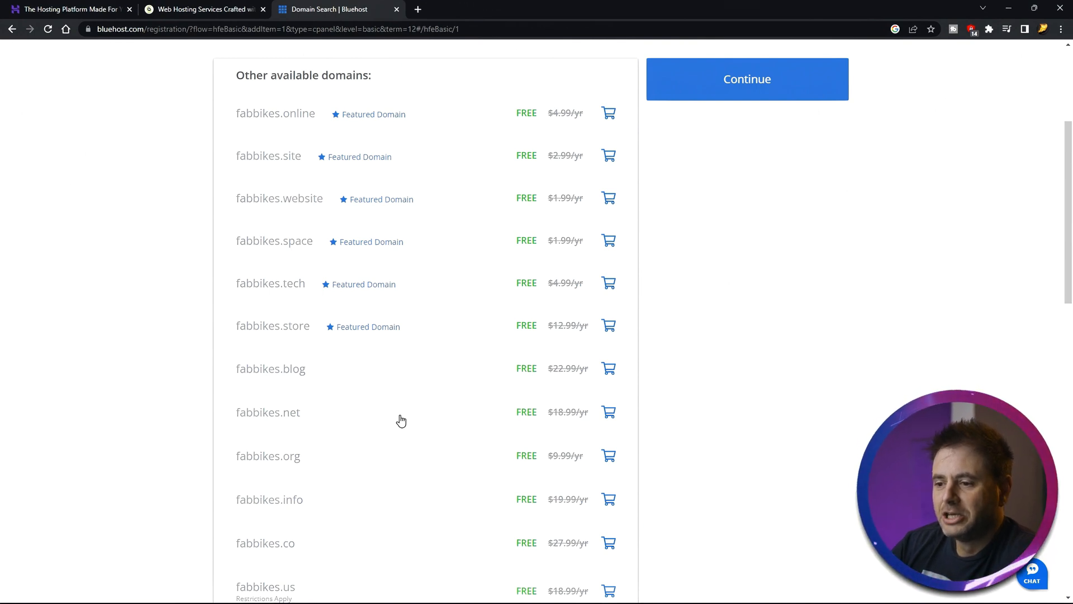
{"action": "scroll", "coordinate": [400, 422], "scroll_direction": "up", "scroll_amount": 4}
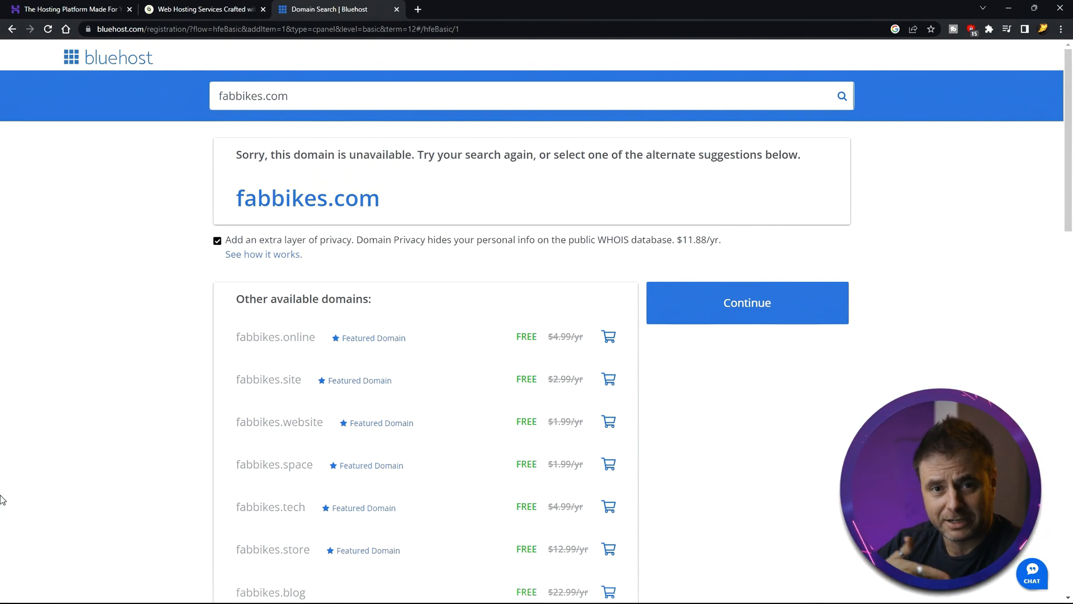
{"action": "scroll", "coordinate": [2, 499], "scroll_direction": "down", "scroll_amount": 4}
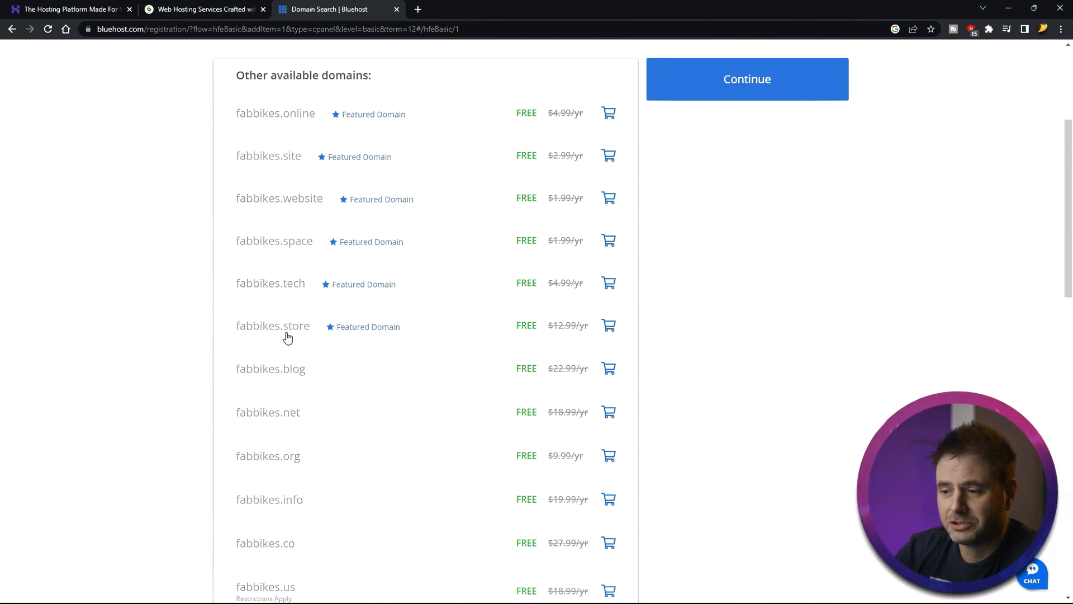
{"action": "left_click", "coordinate": [612, 330]}
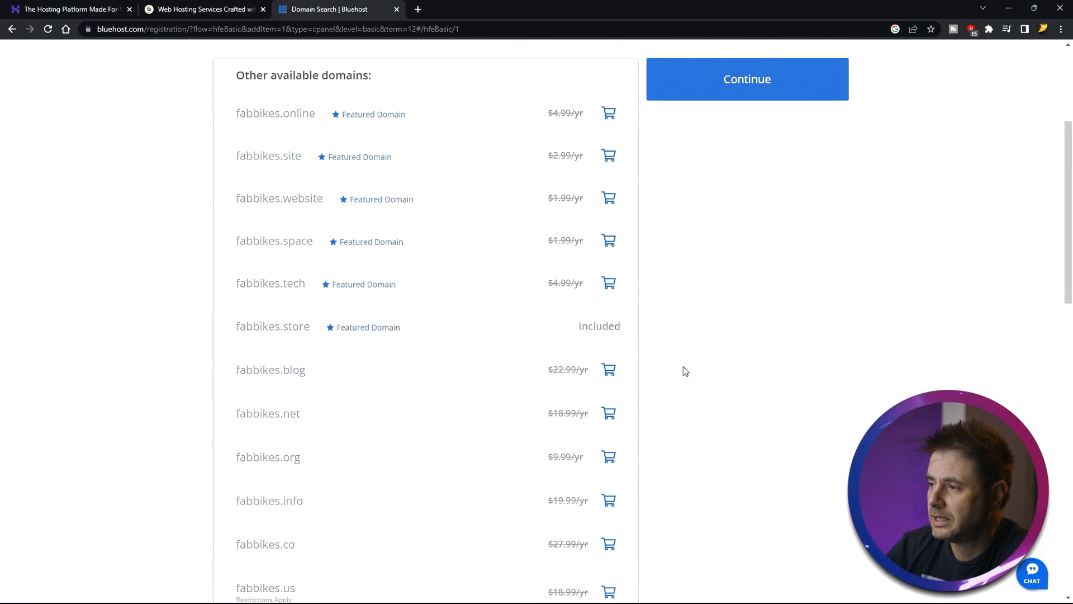
{"action": "left_click", "coordinate": [758, 62]}
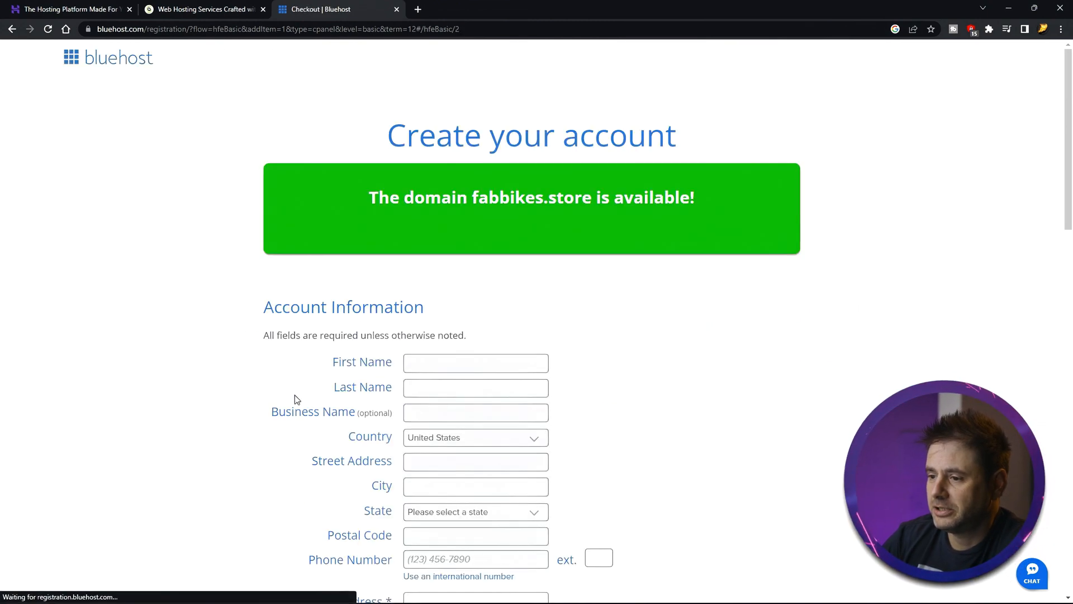
- Deselect the Site Backup, SiteLock Security and Domain Privacy package extras, confirming that privacy is turned off
{"action": "scroll", "coordinate": [189, 407], "scroll_direction": "down", "scroll_amount": 3}
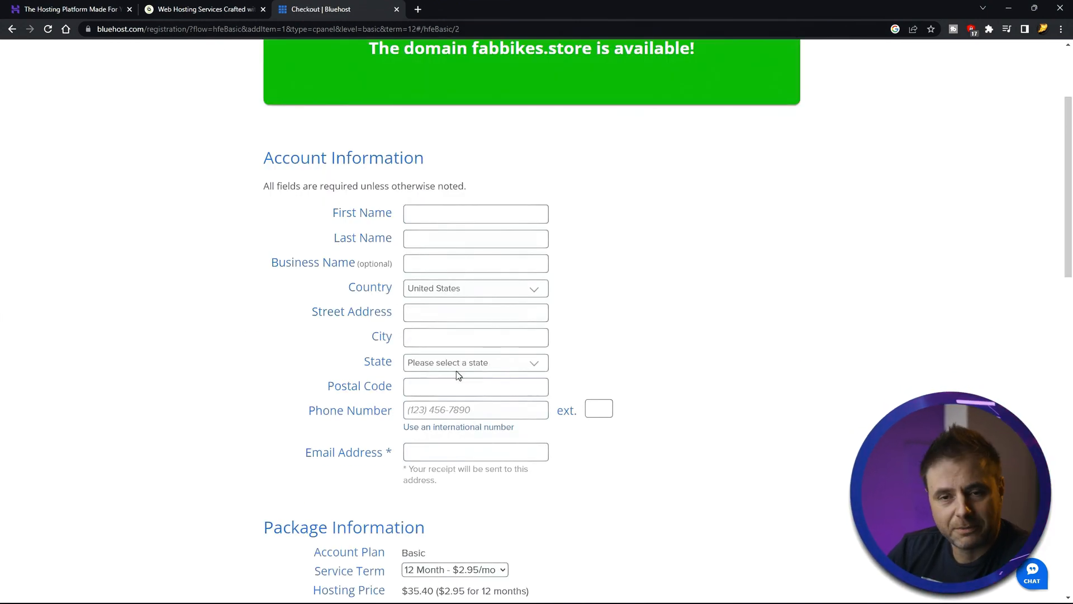
{"action": "scroll", "coordinate": [392, 403], "scroll_direction": "down", "scroll_amount": 5}
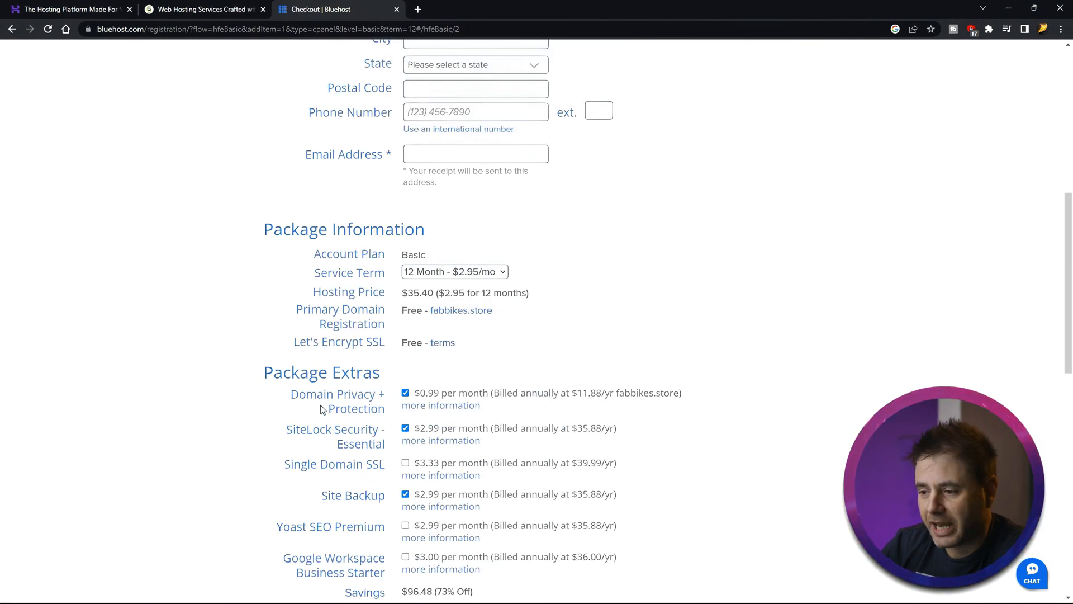
{"action": "left_click", "coordinate": [406, 493]}
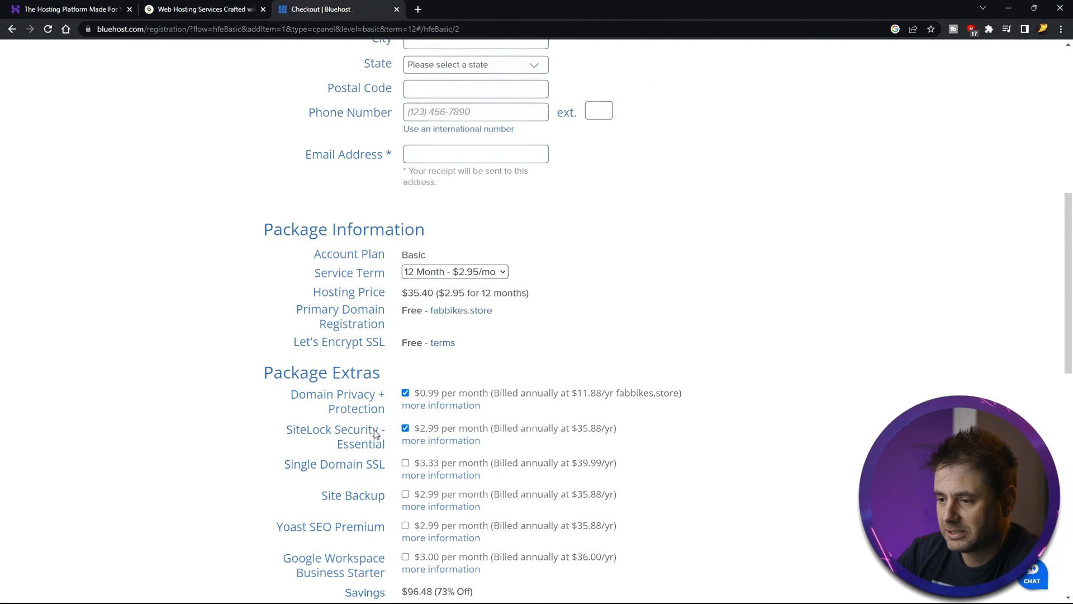
{"action": "left_click", "coordinate": [401, 428]}
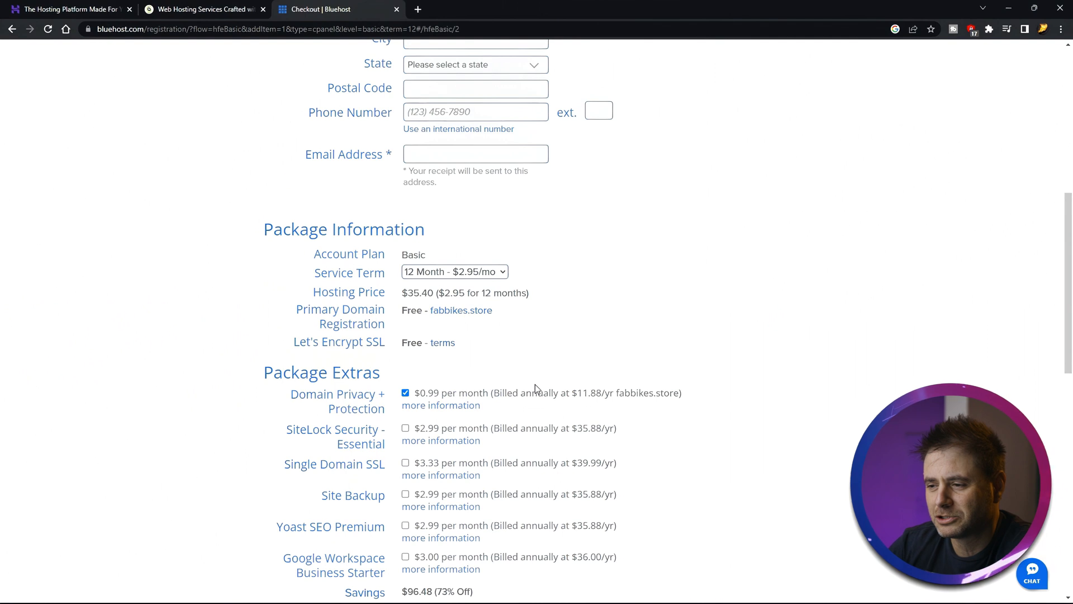
{"action": "left_click", "coordinate": [406, 392]}
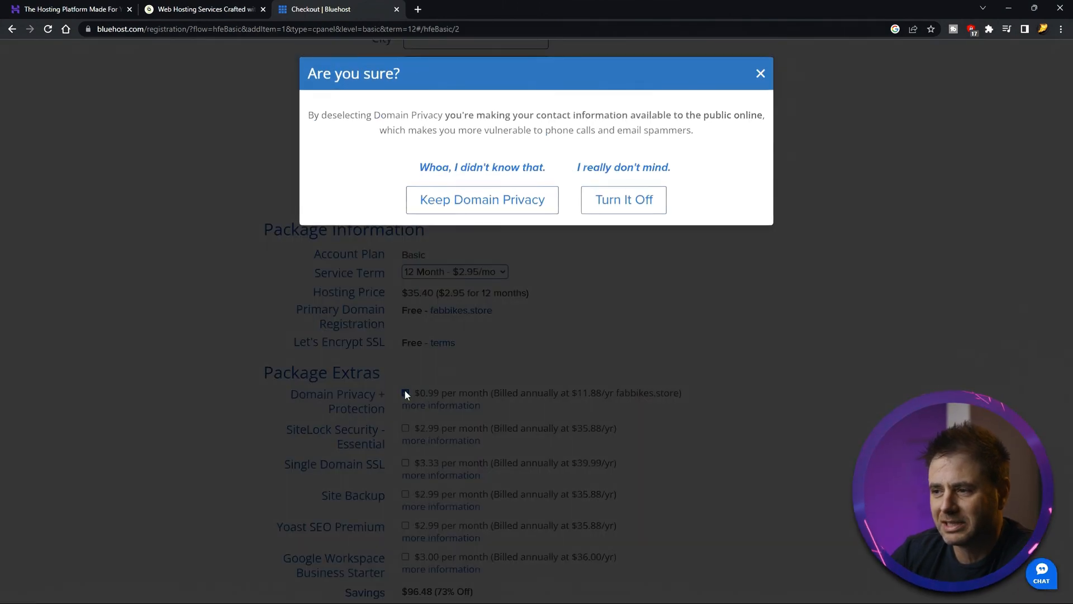
{"action": "left_click", "coordinate": [624, 200]}
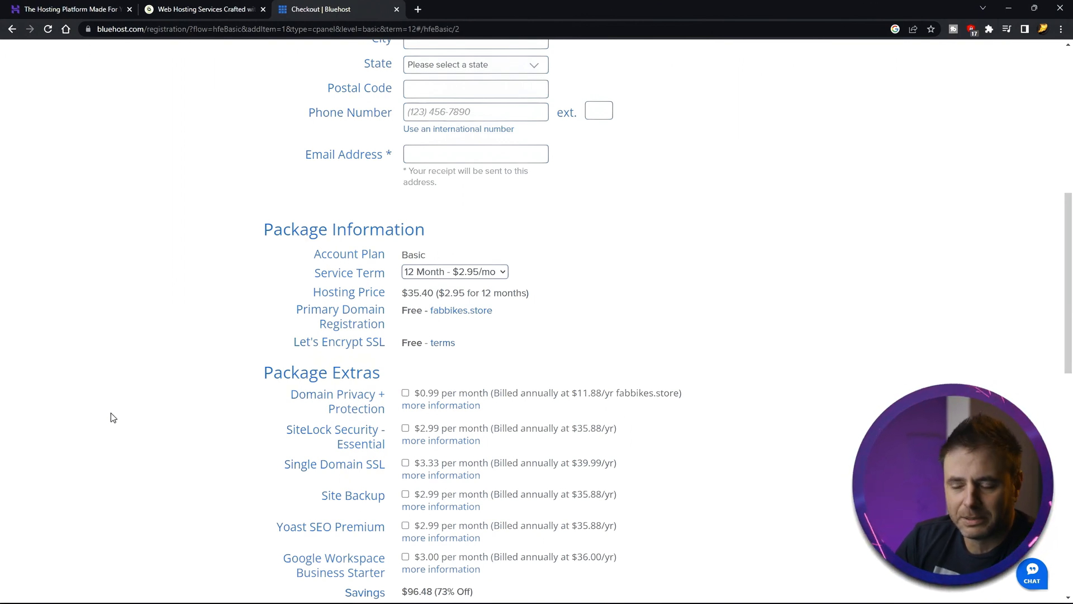
- Open the password creation page for the new hosting account
{"action": "scroll", "coordinate": [225, 412], "scroll_direction": "down", "scroll_amount": 5}
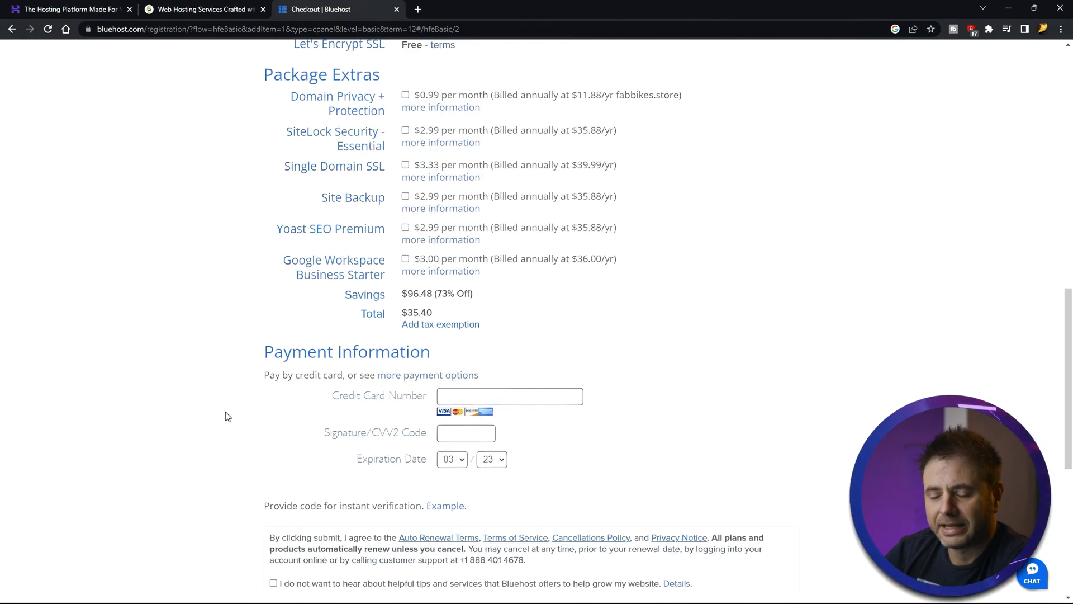
{"action": "scroll", "coordinate": [193, 434], "scroll_direction": "down", "scroll_amount": 1}
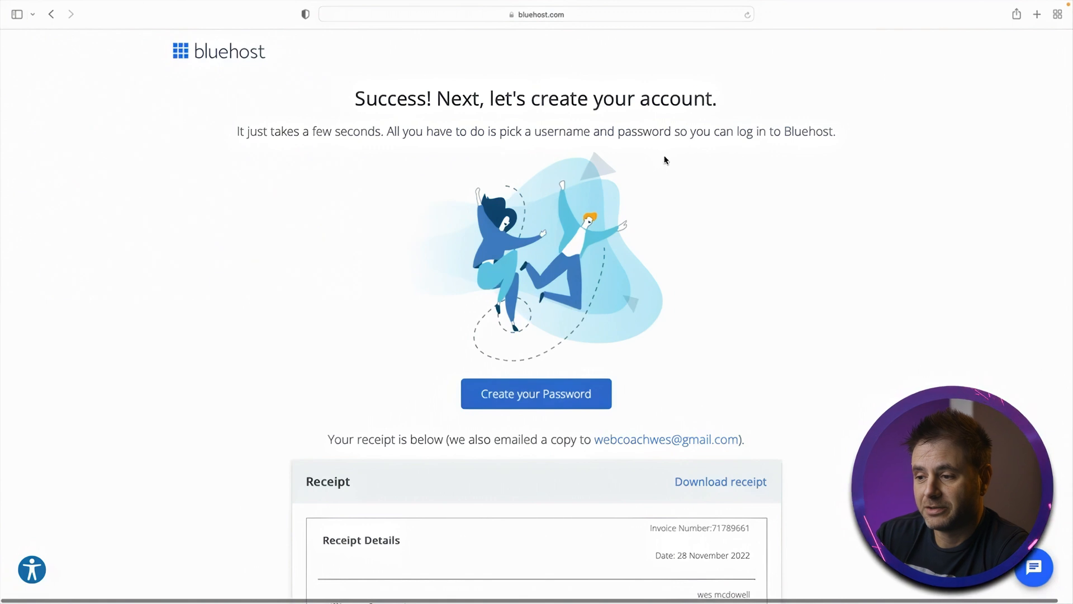
{"action": "left_click", "coordinate": [536, 394]}
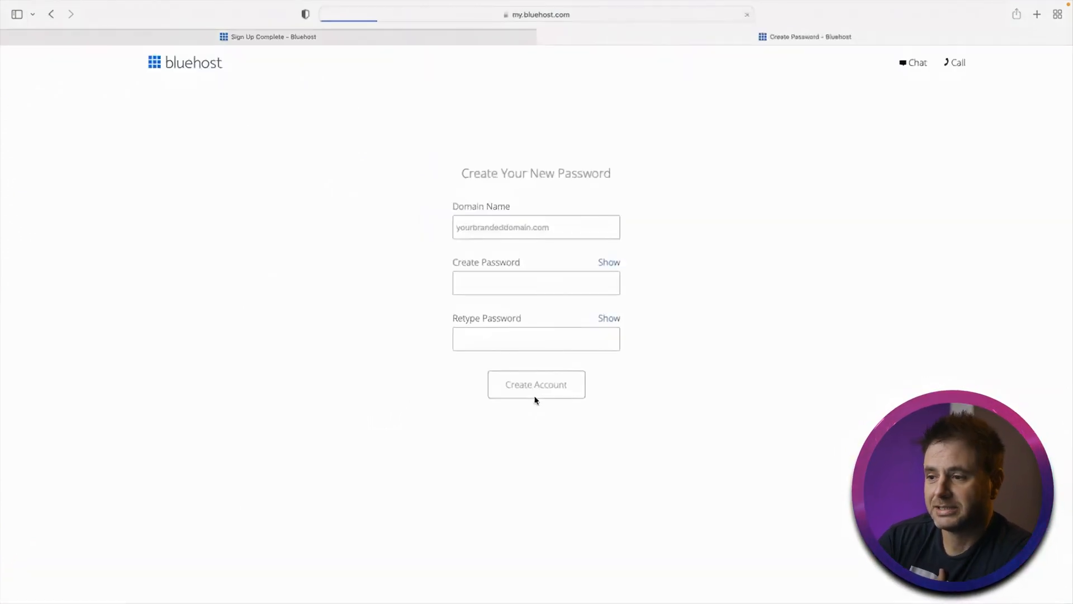
- Enter and retype the account password, agree to the terms, and create the account
{"action": "left_click", "coordinate": [528, 278]}
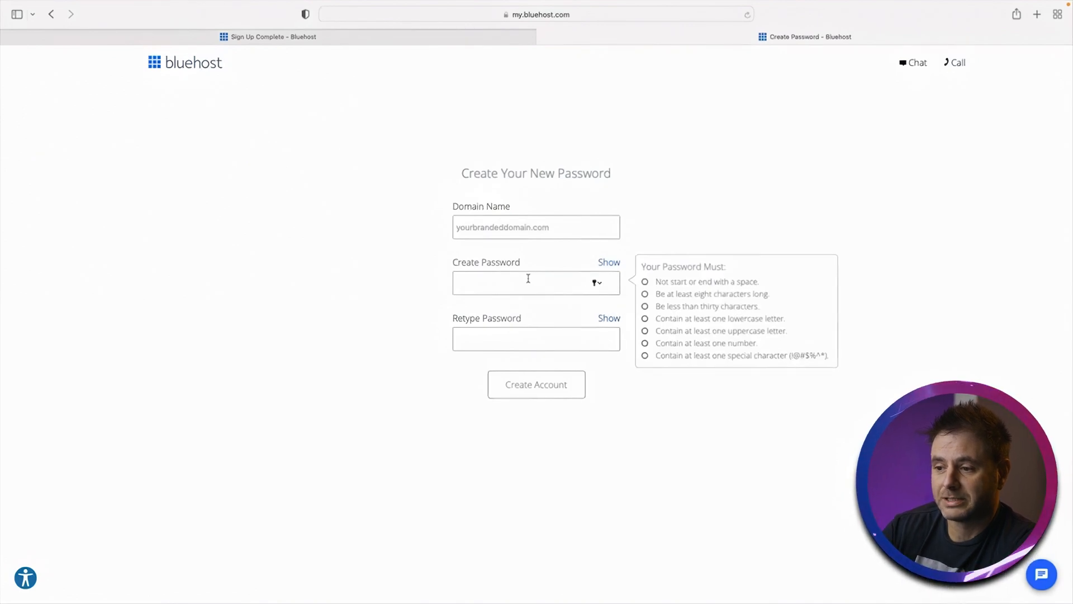
{"action": "type", "text": "••••••••••••"}
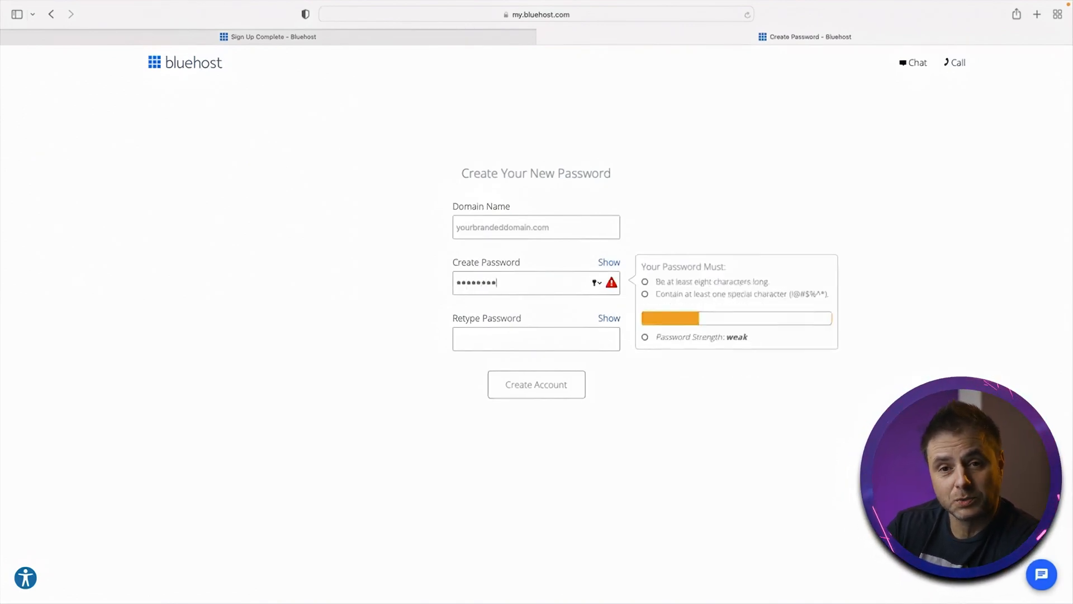
{"action": "left_click", "coordinate": [527, 337]}
{"action": "type", "text": "••••••••••••"}
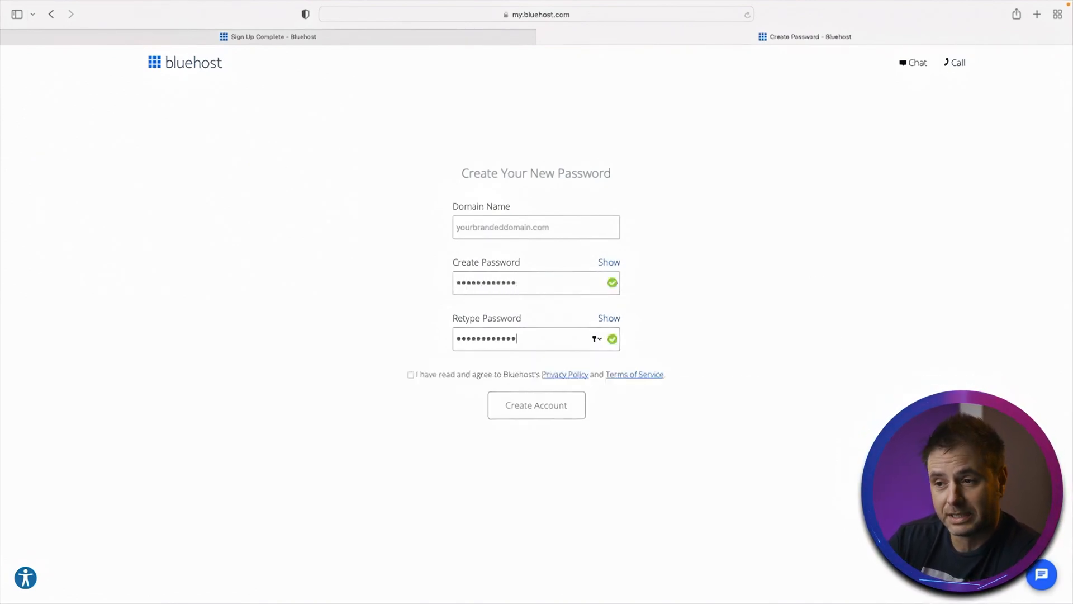
{"action": "left_click", "coordinate": [410, 375]}
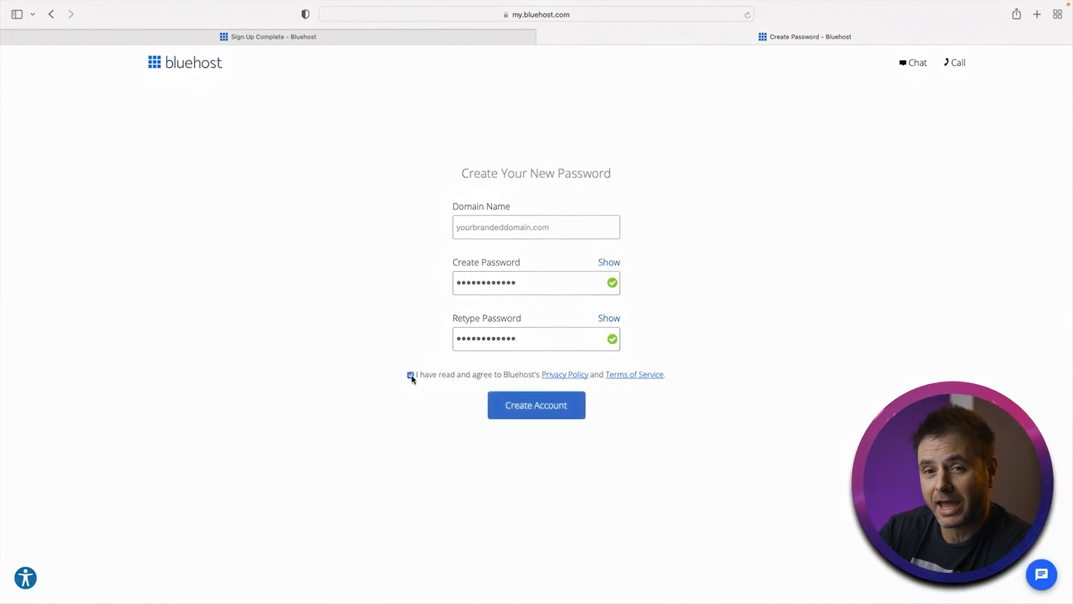
{"action": "left_click", "coordinate": [561, 409]}
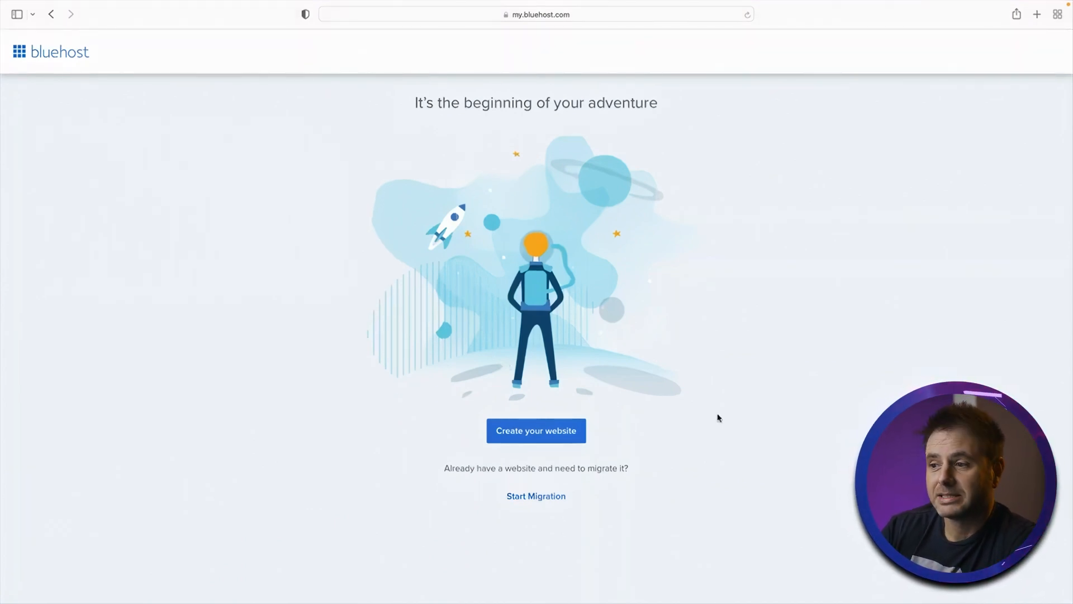
- Start the website setup, choosing Business as the site's purpose and skipping the help and site-type questions
{"action": "left_click", "coordinate": [546, 434]}
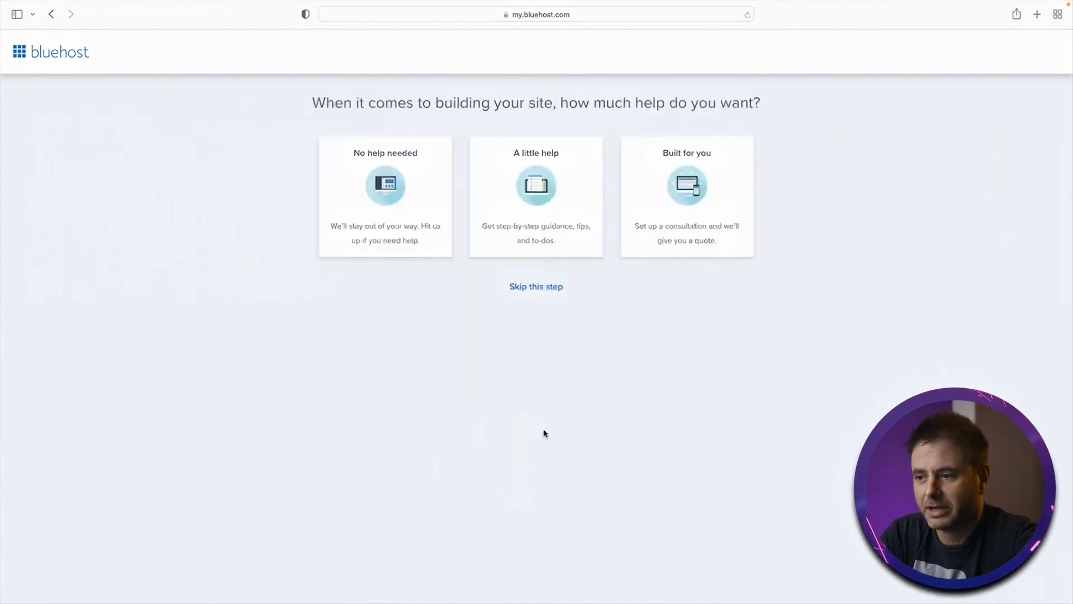
{"action": "left_click", "coordinate": [535, 287]}
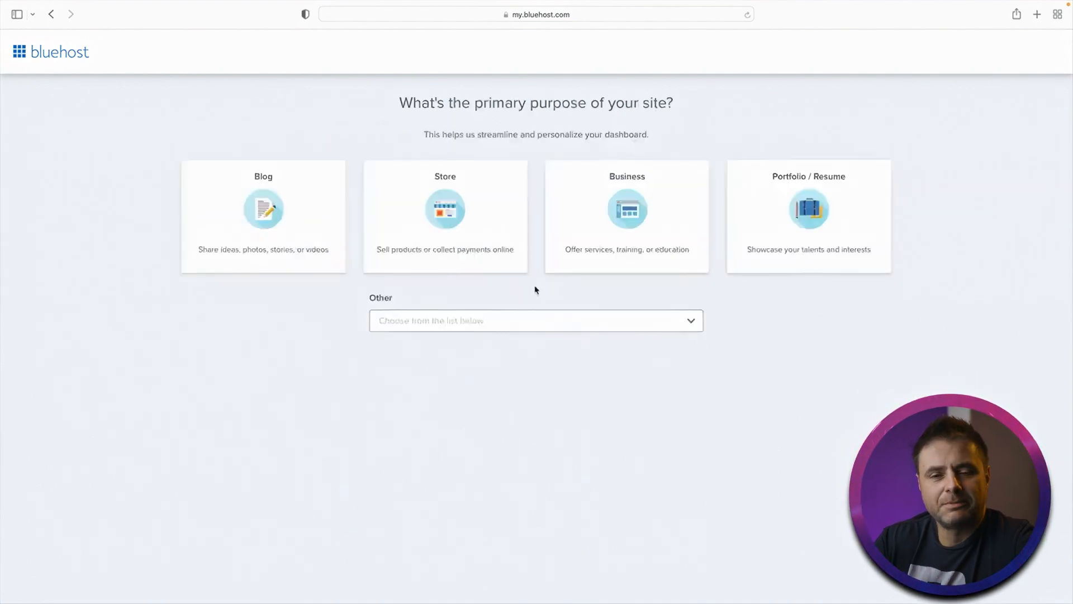
{"action": "left_click", "coordinate": [656, 232]}
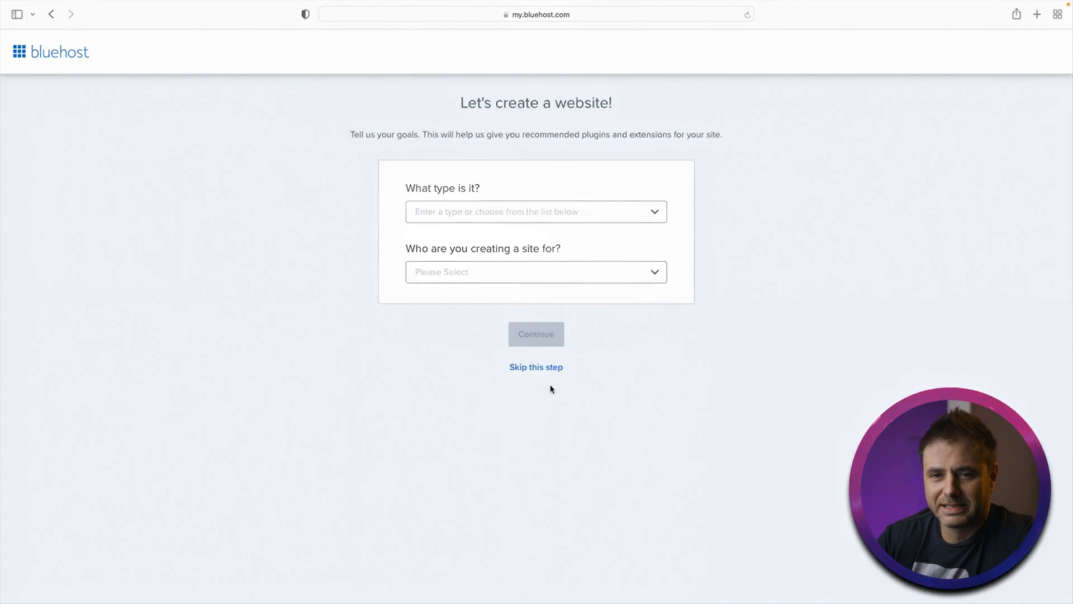
{"action": "left_click", "coordinate": [536, 367]}
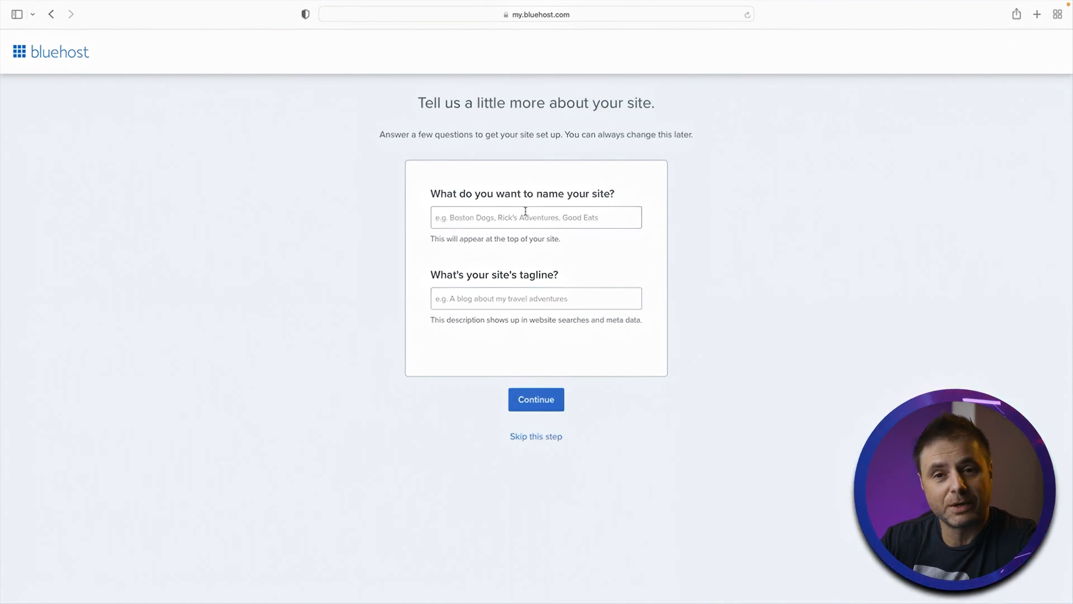
- Name the site Your Branded Website and continue
{"action": "type", "text": "Your "}
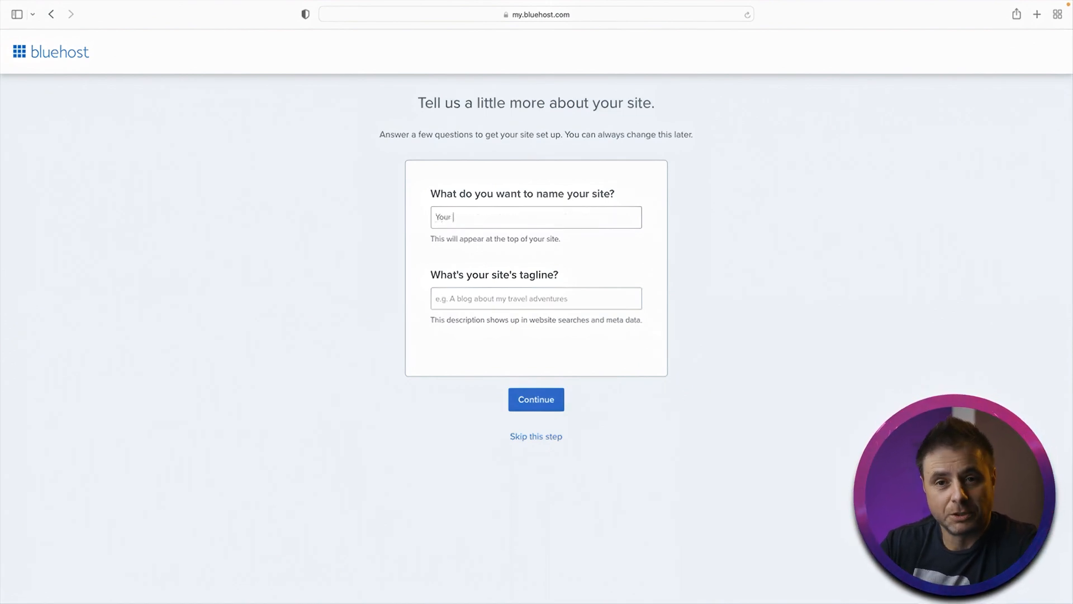
{"action": "type", "text": "Branded Website"}
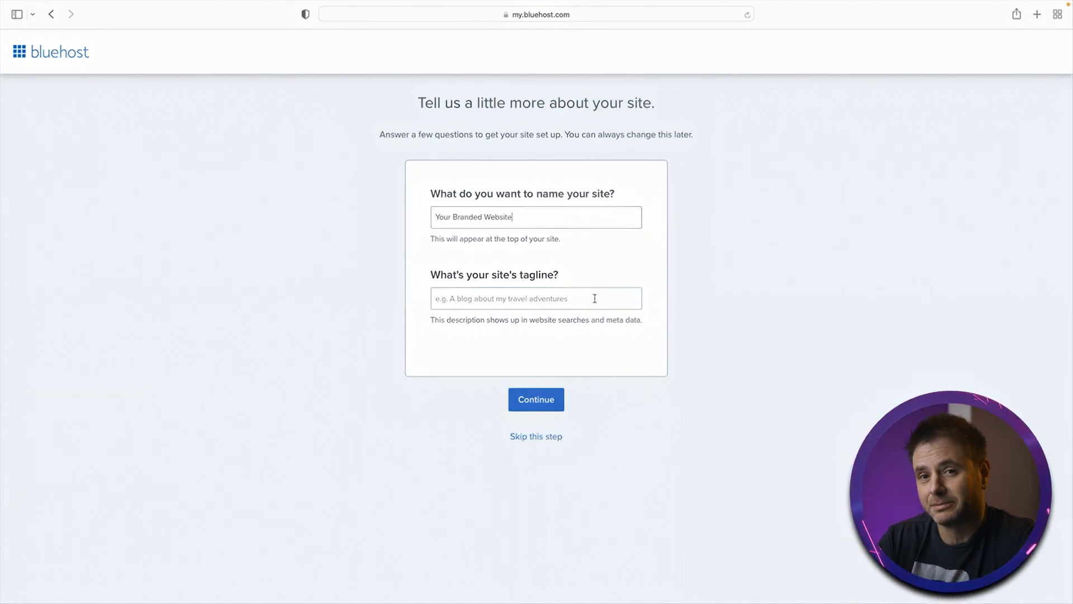
{"action": "left_click", "coordinate": [536, 403]}
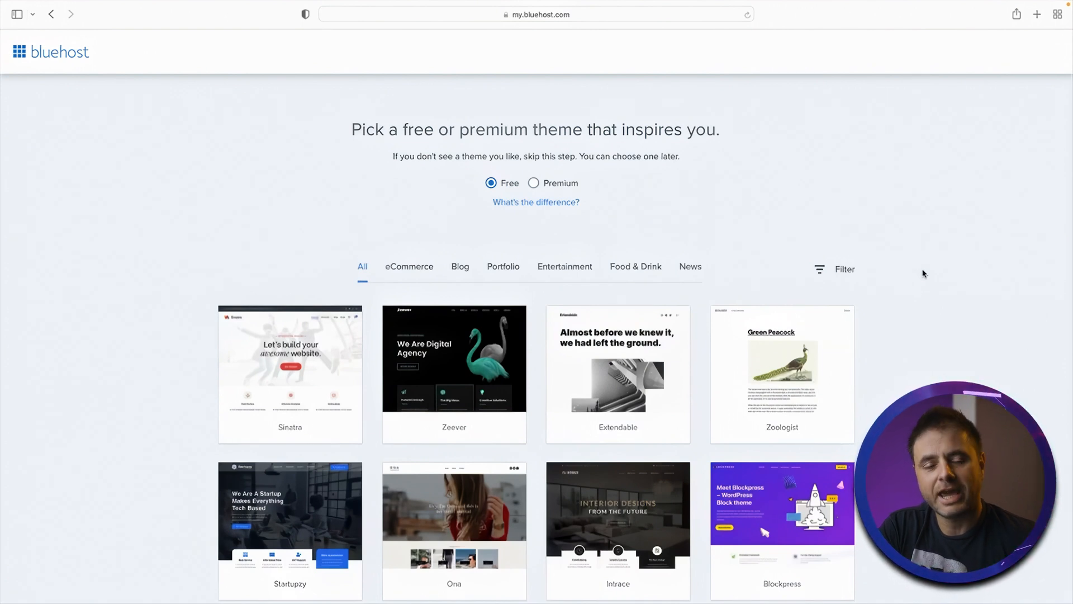
- Skip the theme selection step
{"action": "scroll", "coordinate": [923, 274], "scroll_direction": "down", "scroll_amount": 3}
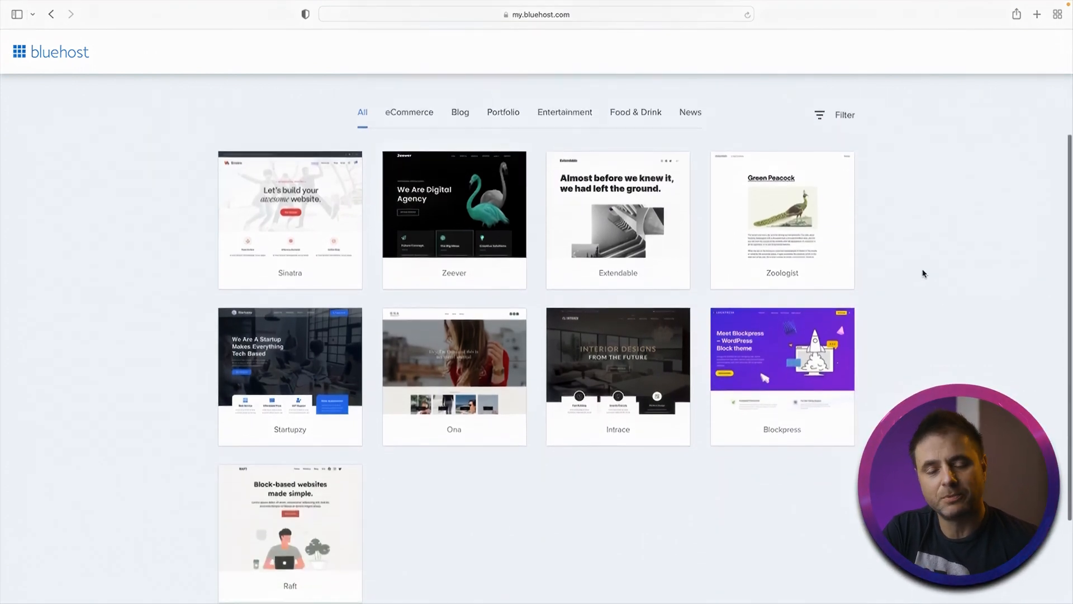
{"action": "scroll", "coordinate": [923, 274], "scroll_direction": "down", "scroll_amount": 2}
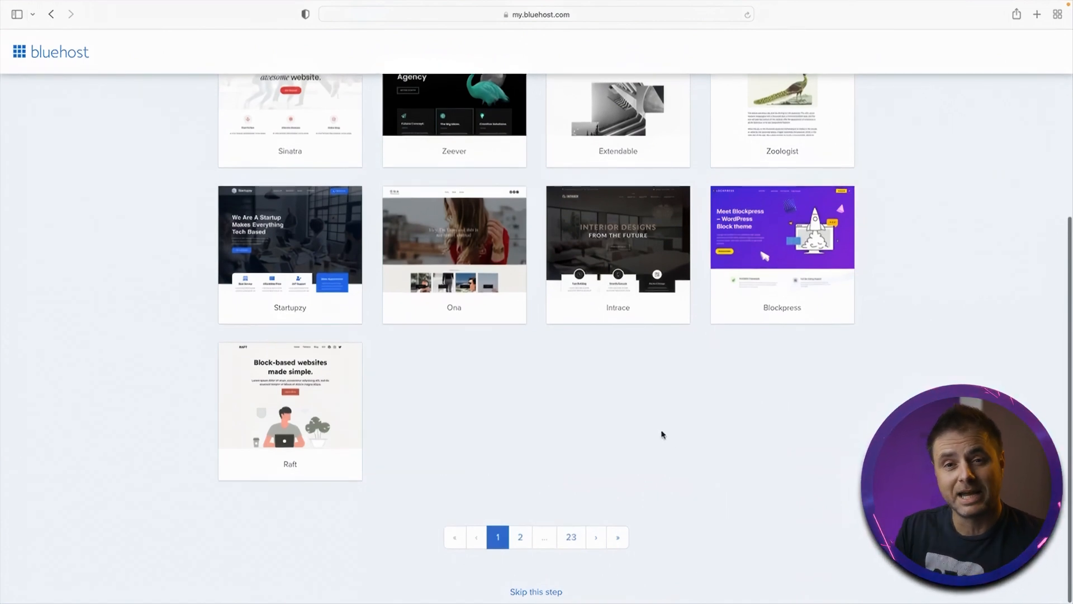
{"action": "left_click", "coordinate": [524, 592]}
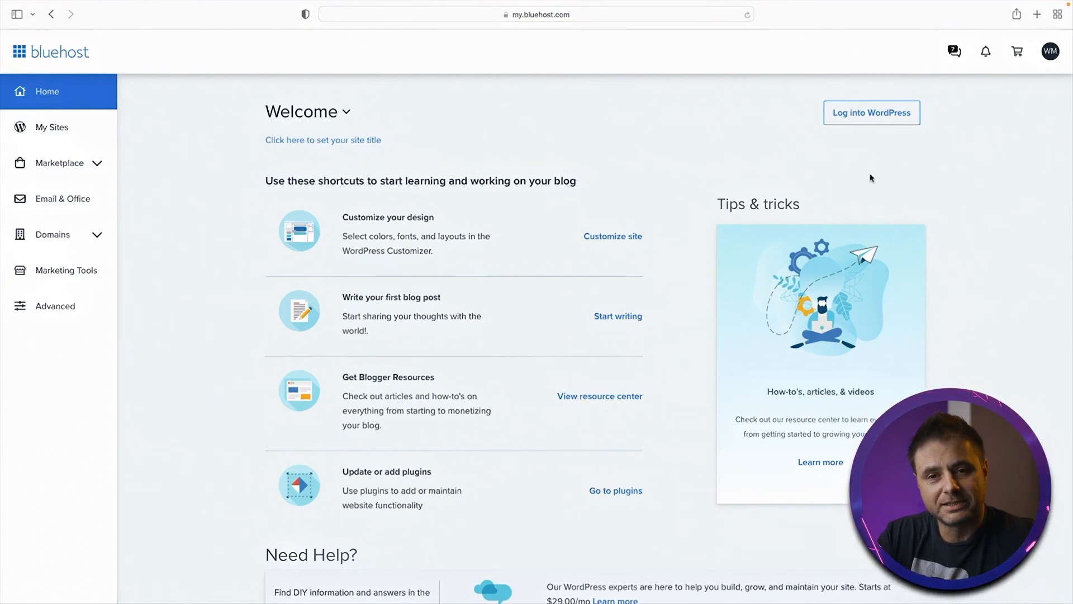
- Log into WordPress and launch the site from the Launch with confidence section of the Bluehost setup
{"action": "left_click", "coordinate": [880, 117]}
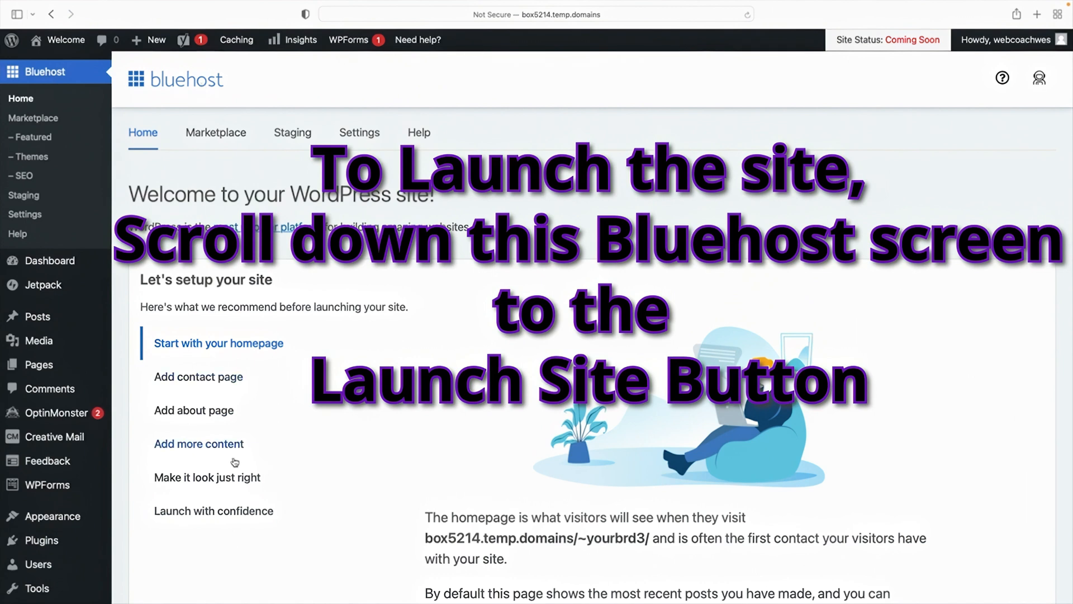
{"action": "left_click", "coordinate": [193, 515]}
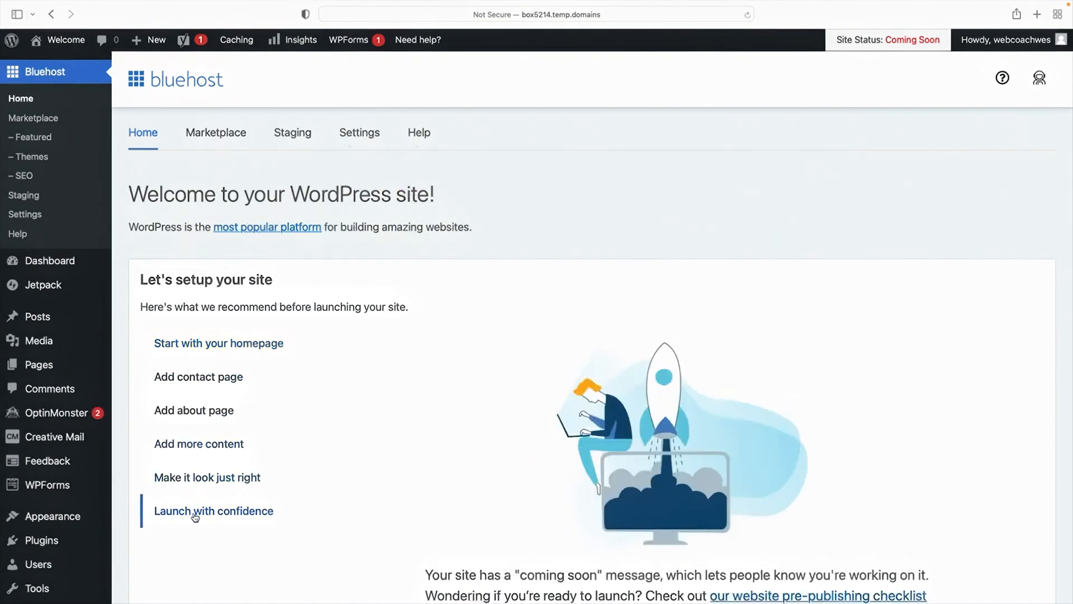
{"action": "scroll", "coordinate": [396, 469], "scroll_direction": "down", "scroll_amount": 8}
{"action": "left_click", "coordinate": [492, 226]}
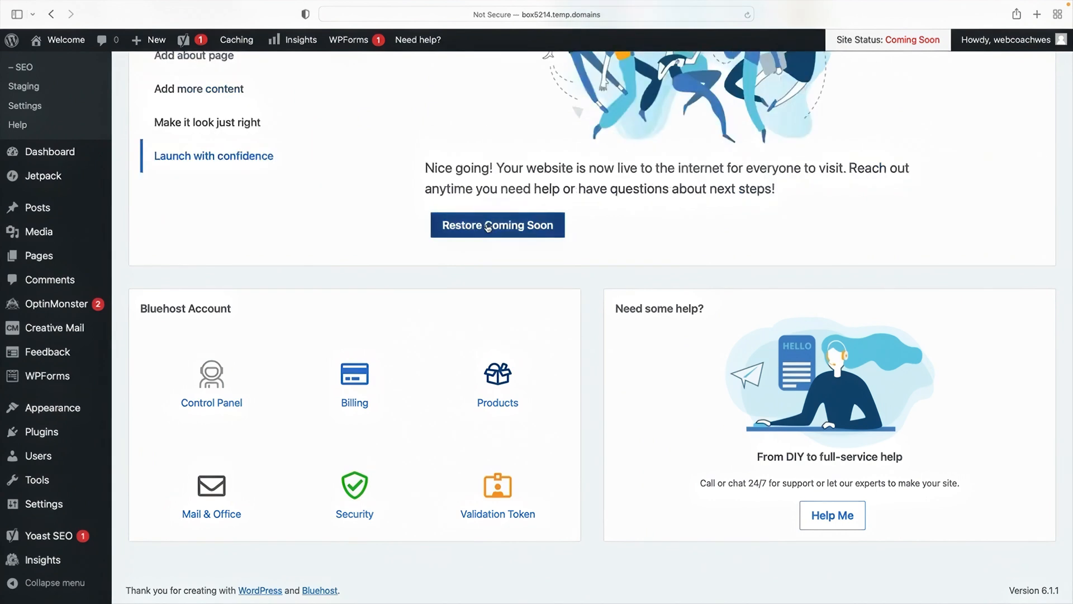
{"action": "scroll", "coordinate": [485, 240], "scroll_direction": "up", "scroll_amount": 10}
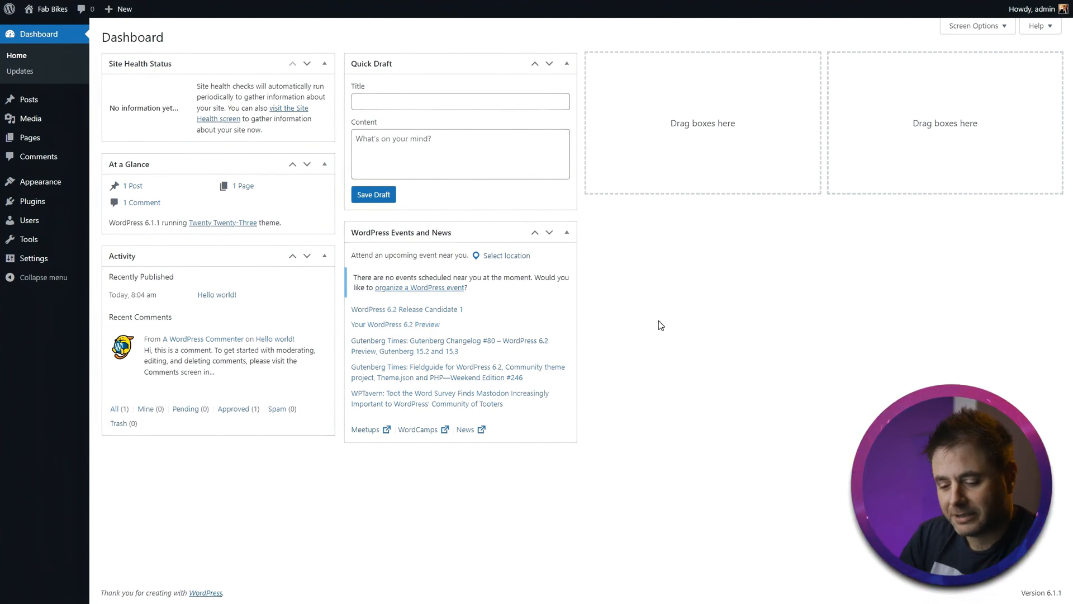
- Switch to Adobe Express and start a new Logo project
{"action": "key", "text": "ctrl+Tab"}
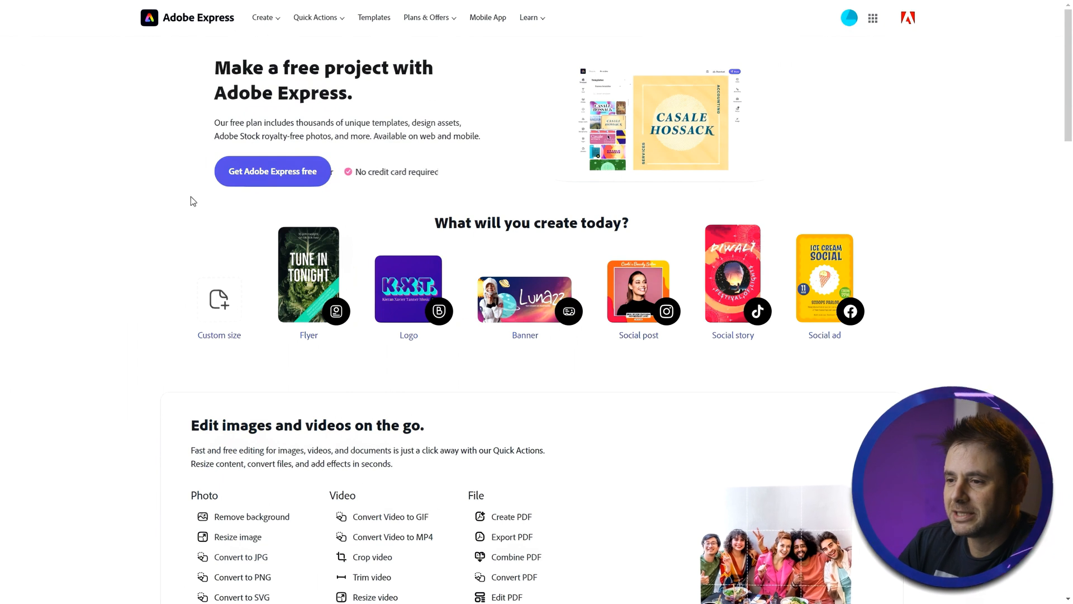
{"action": "left_click", "coordinate": [255, 178]}
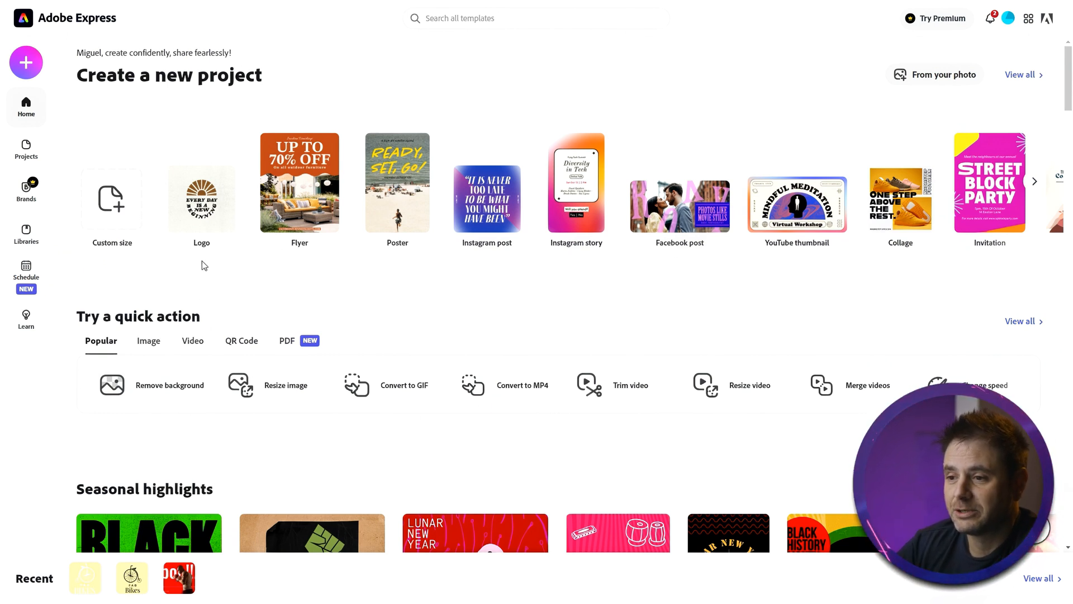
{"action": "left_click", "coordinate": [208, 206]}
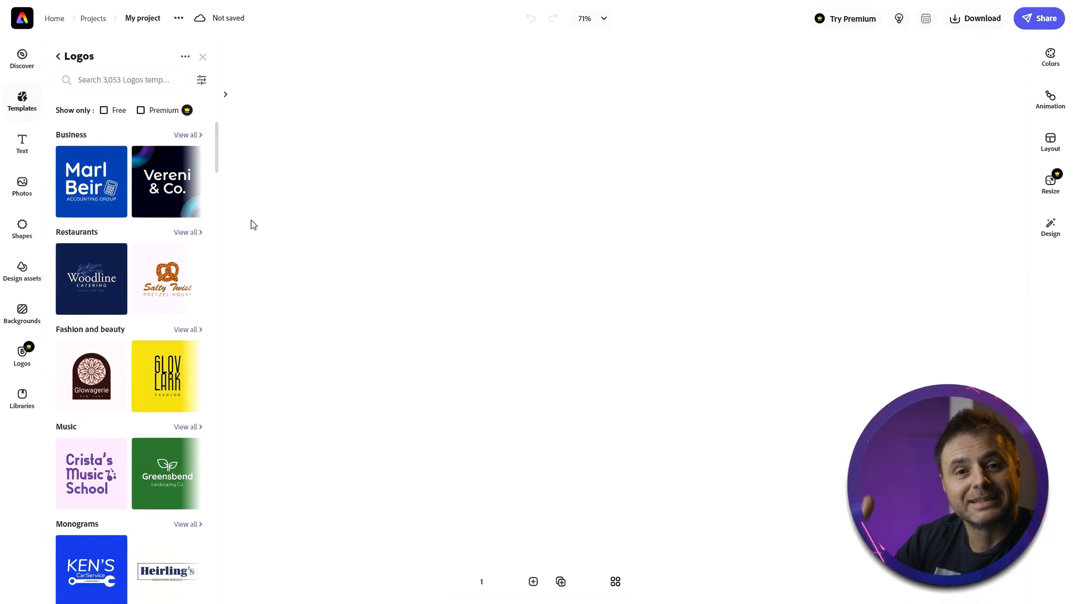
- Search the logo templates for bicycle and apply the Bridge Bay Antiques template
{"action": "left_click", "coordinate": [139, 81]}
{"action": "type", "text": "bicycle"}
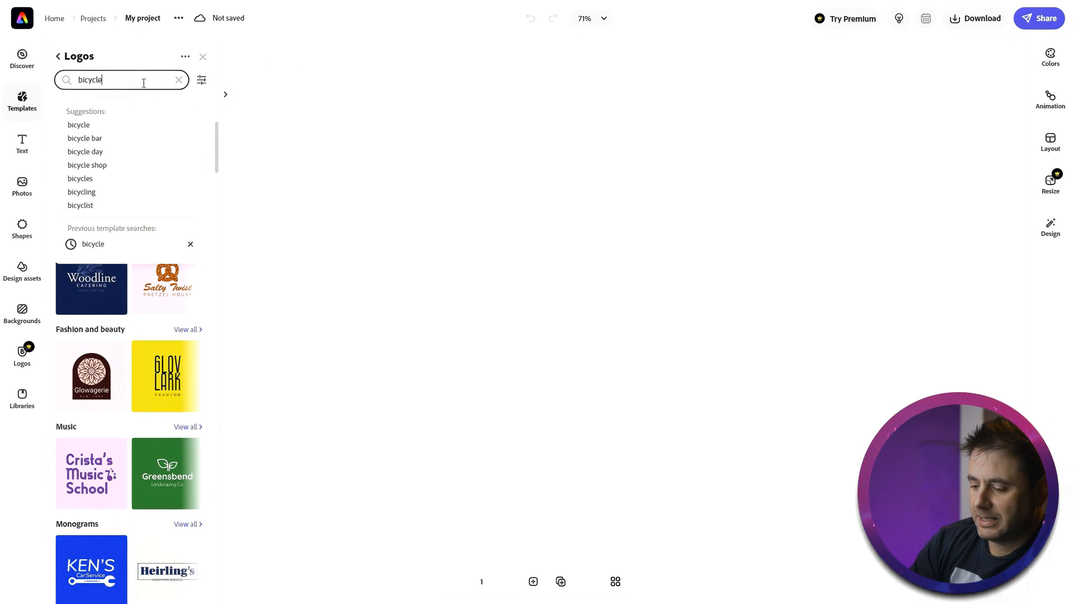
{"action": "key", "text": "Return"}
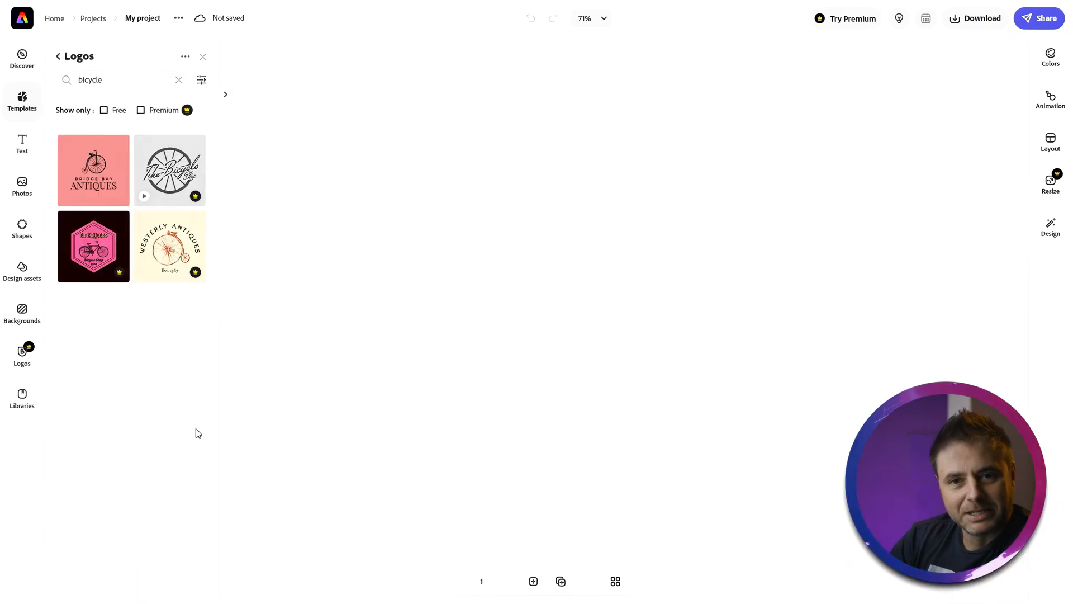
{"action": "left_click", "coordinate": [89, 183]}
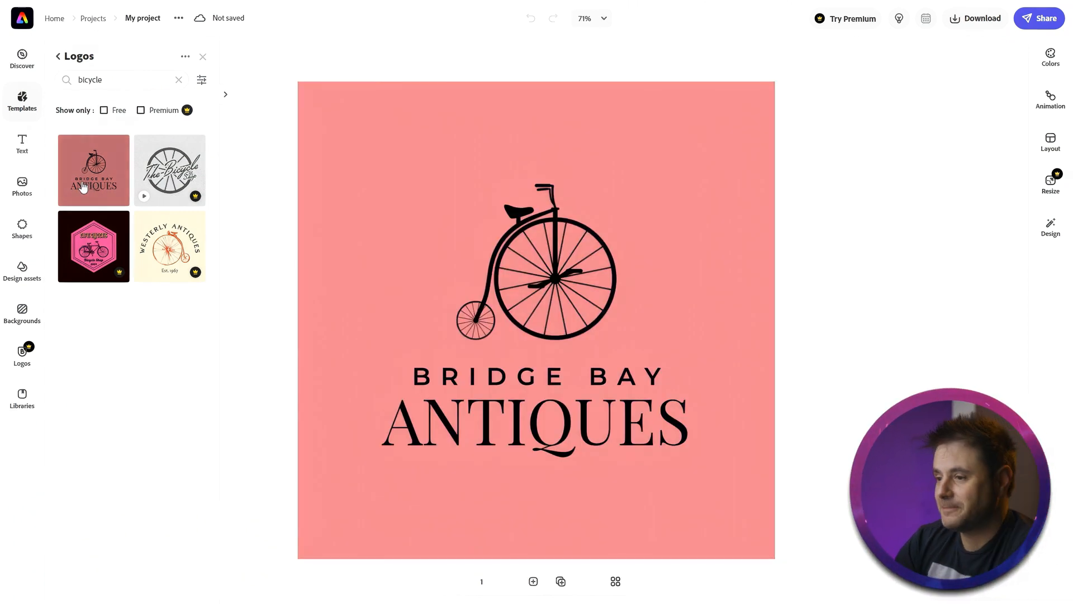
- Change the logo background to the suggested pale yellow solid colour
{"action": "left_click", "coordinate": [357, 133]}
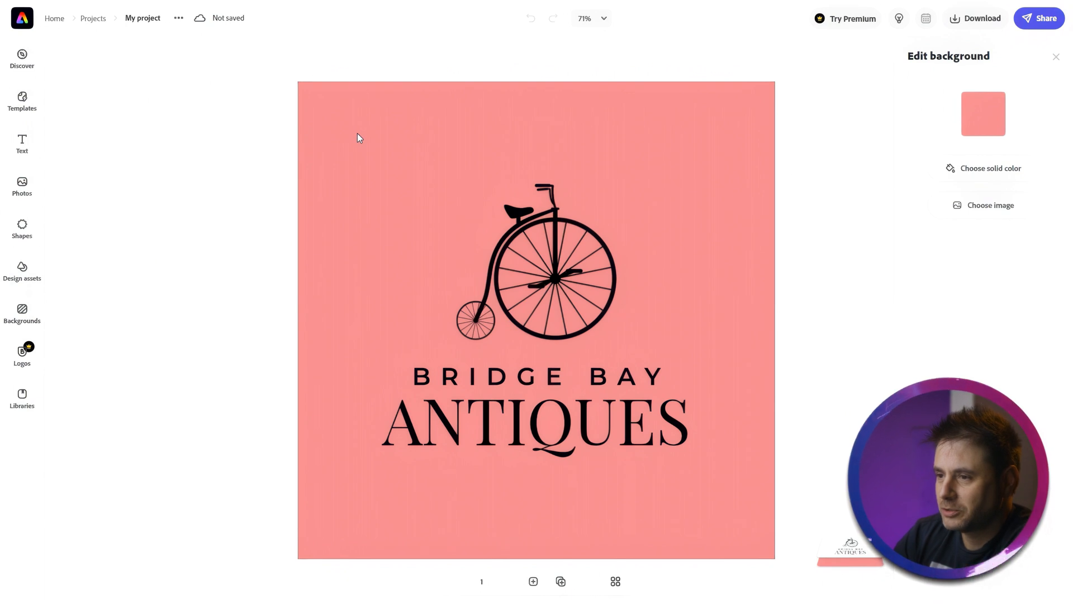
{"action": "left_click", "coordinate": [987, 116]}
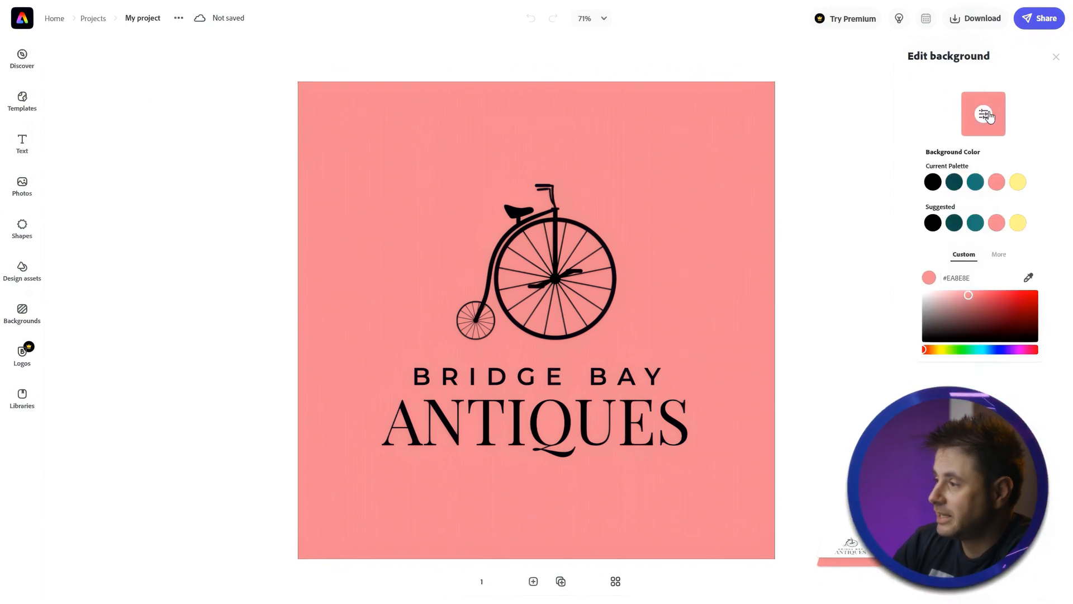
{"action": "left_click", "coordinate": [1017, 224]}
{"action": "left_click", "coordinate": [1042, 119]}
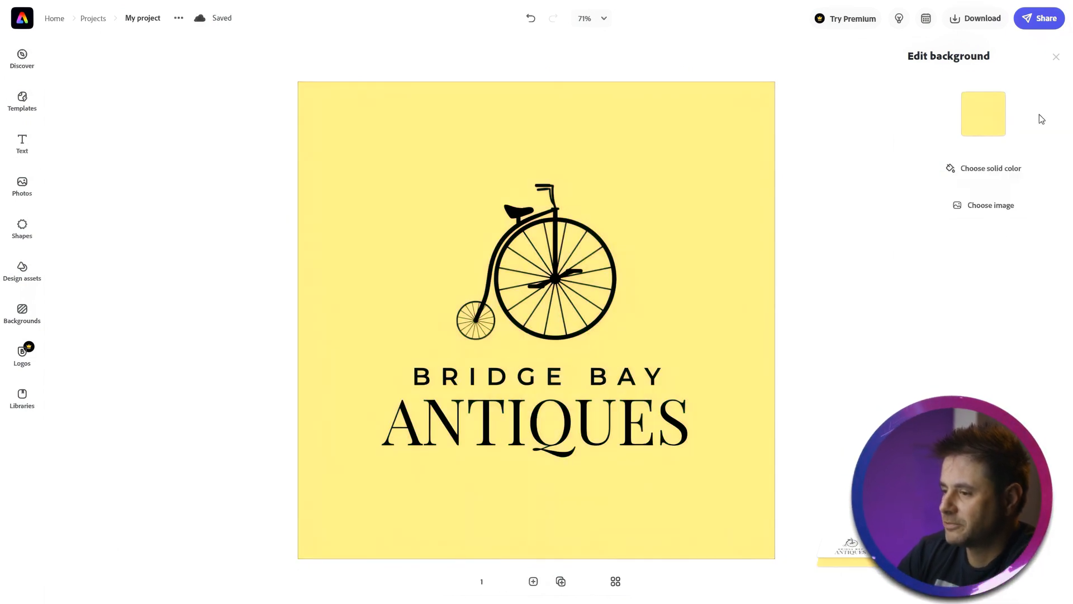
- Replace the Bridge Bay text in the logo with Fab
{"action": "left_click", "coordinate": [546, 380]}
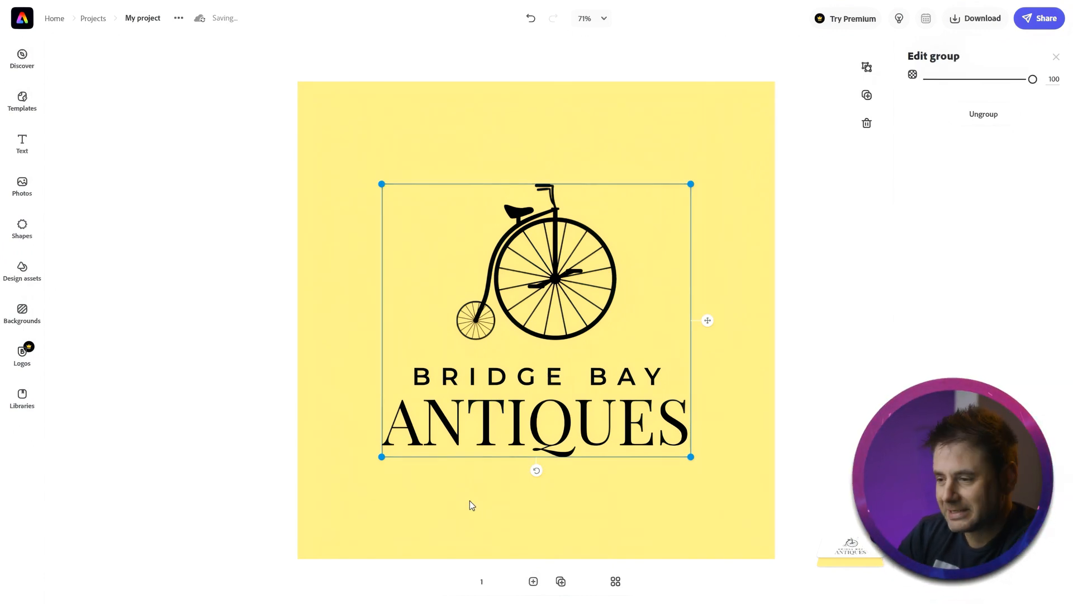
{"action": "left_click", "coordinate": [449, 378]}
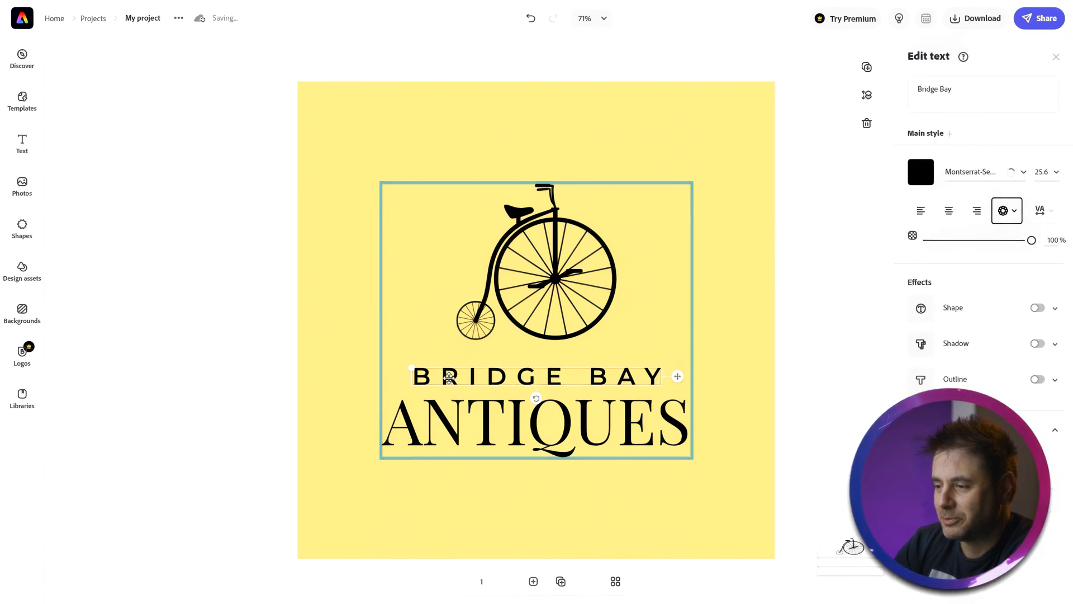
{"action": "left_click", "coordinate": [938, 88]}
{"action": "key", "text": "ctrl+a"}
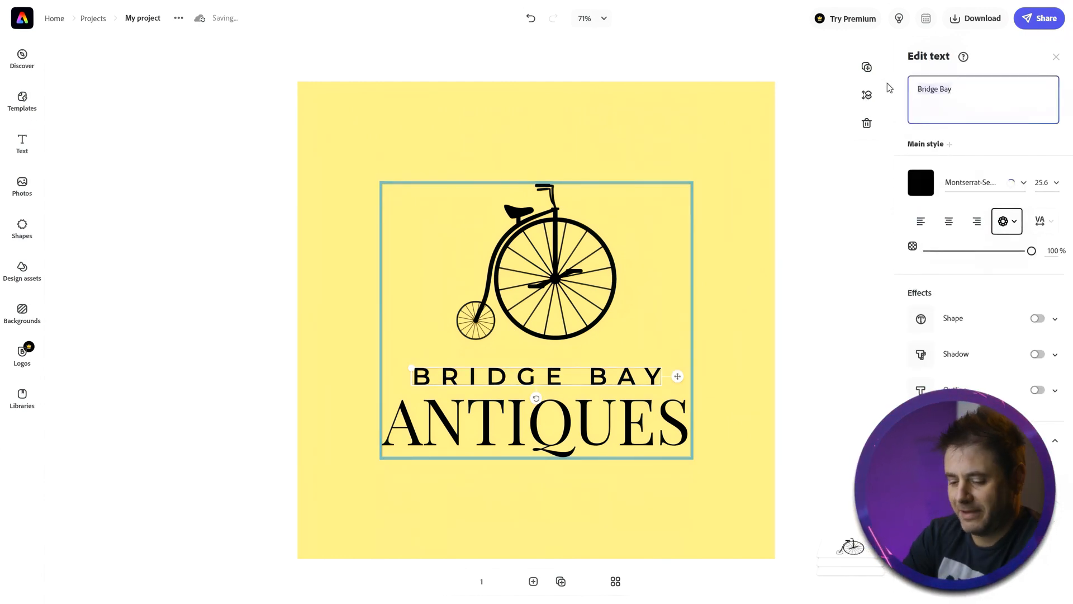
{"action": "type", "text": "Fab"}
{"action": "left_click", "coordinate": [564, 422]}
{"action": "key", "text": "Escape"}
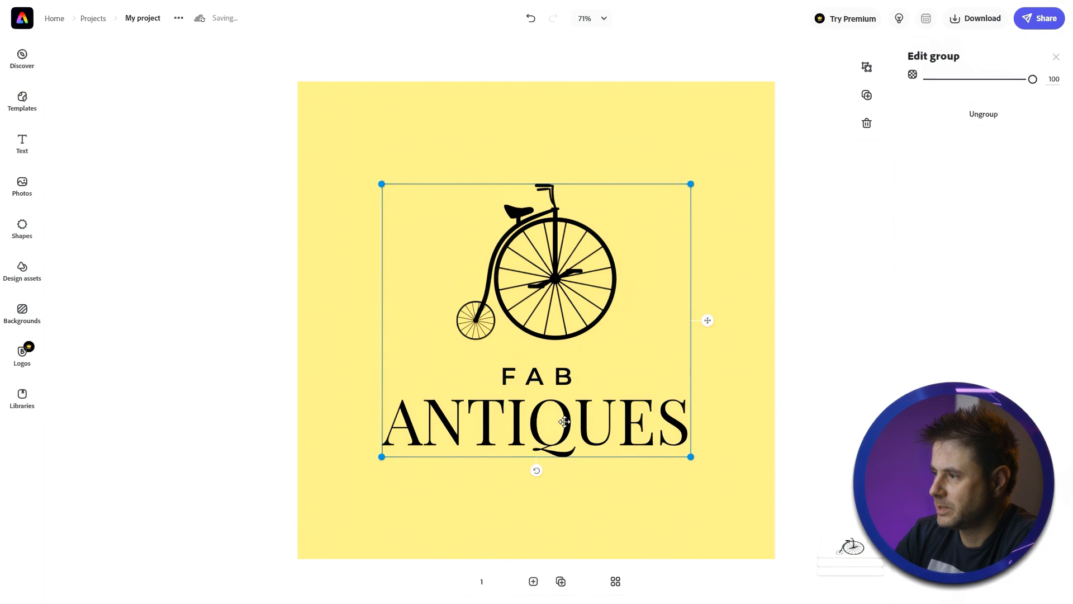
- Replace the Antiques text in the logo with Bikes
{"action": "left_click", "coordinate": [561, 417]}
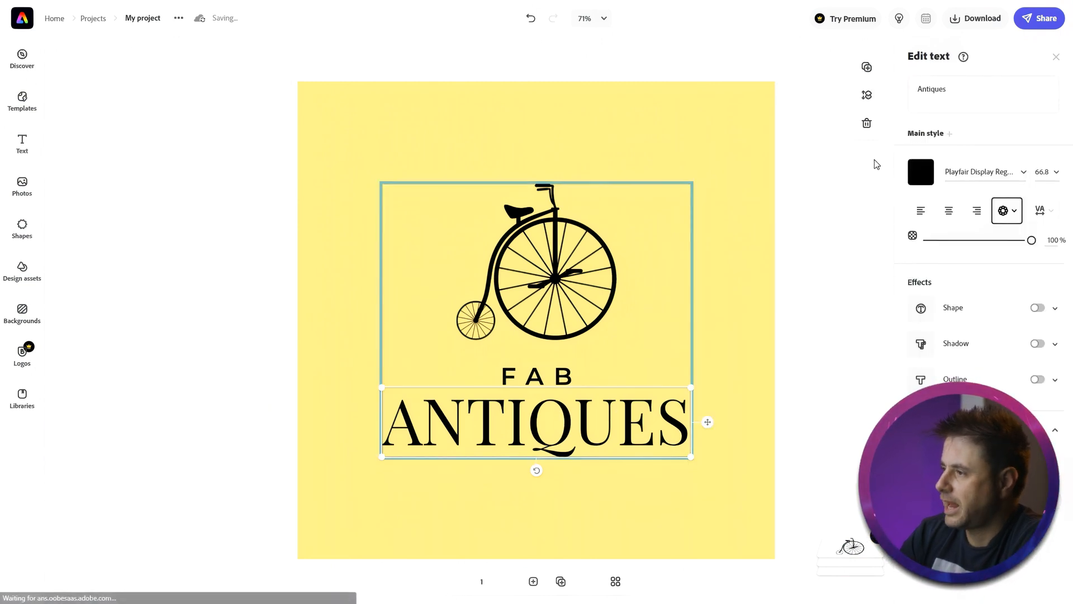
{"action": "type", "text": "Bikes"}
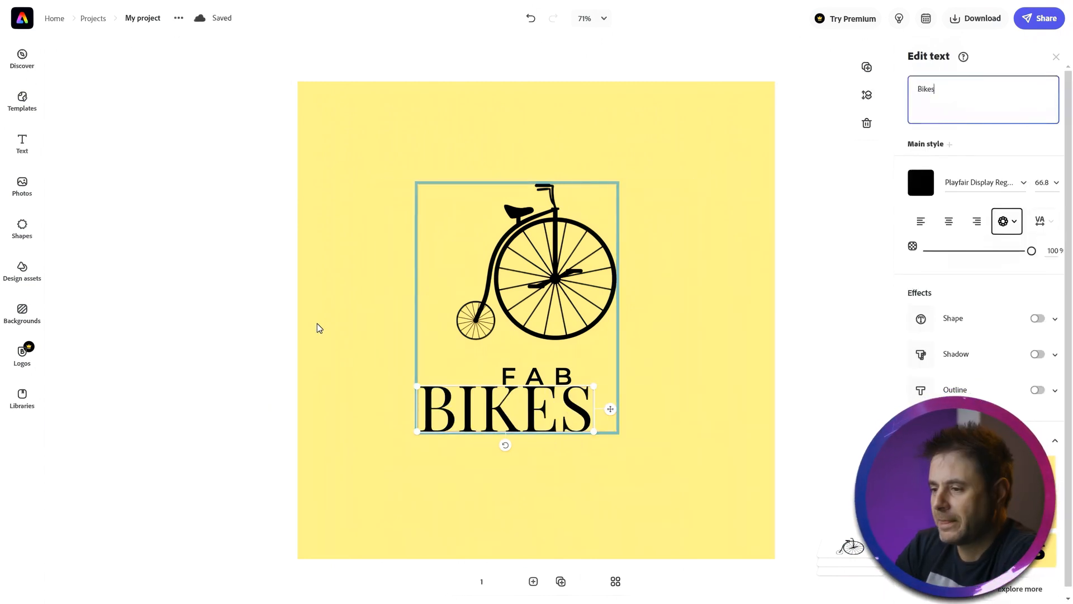
{"action": "left_click", "coordinate": [307, 330]}
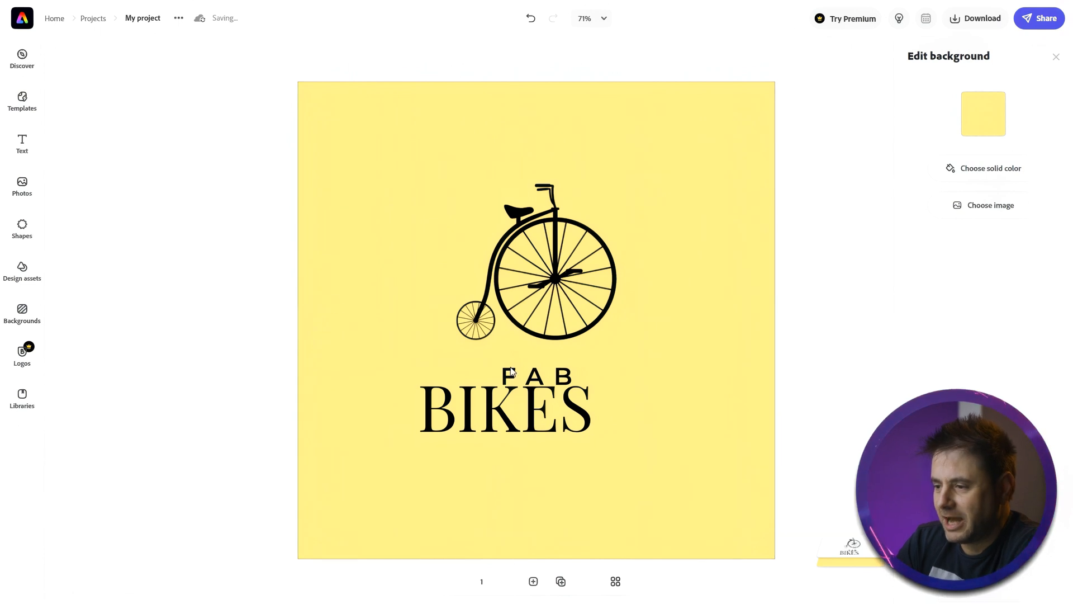
- Rearrange the FAB text, BIKES text and bicycle graphic so they sit closer together
{"action": "left_click", "coordinate": [562, 316]}
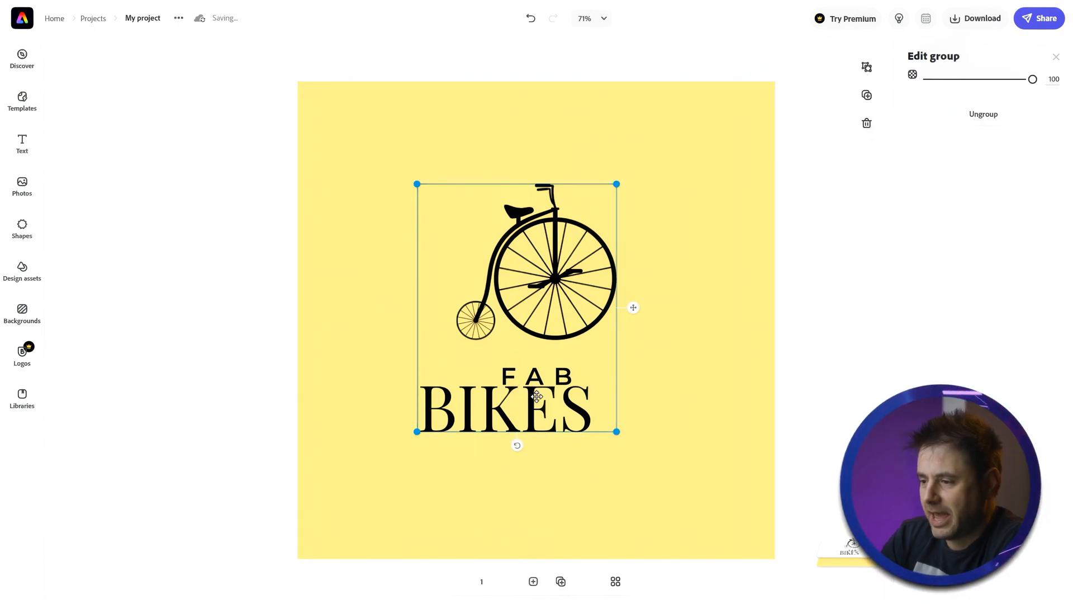
{"action": "left_click", "coordinate": [535, 379]}
{"action": "left_click_drag", "start_coordinate": [535, 379], "coordinate": [520, 370]}
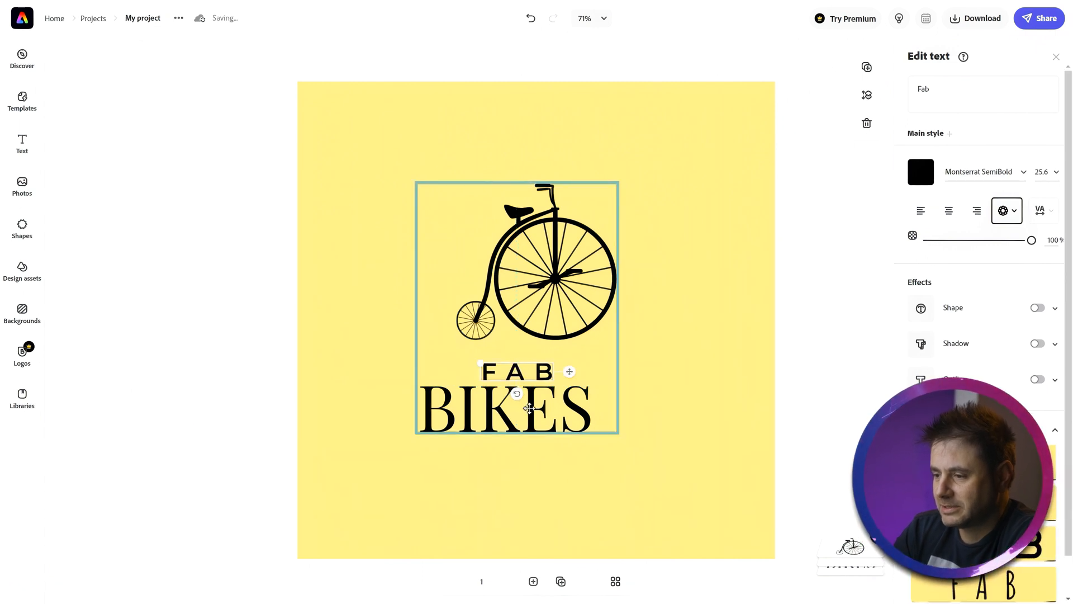
{"action": "mouse_move", "coordinate": [533, 408]}
{"action": "left_mouse_down"}
{"action": "mouse_move", "coordinate": [534, 427]}
{"action": "mouse_move", "coordinate": [543, 388]}
{"action": "mouse_move", "coordinate": [551, 408]}
{"action": "left_mouse_up"}
{"action": "left_click", "coordinate": [534, 407]}
{"action": "left_click_drag", "start_coordinate": [555, 273], "coordinate": [534, 263]}
{"action": "left_click", "coordinate": [642, 291]}
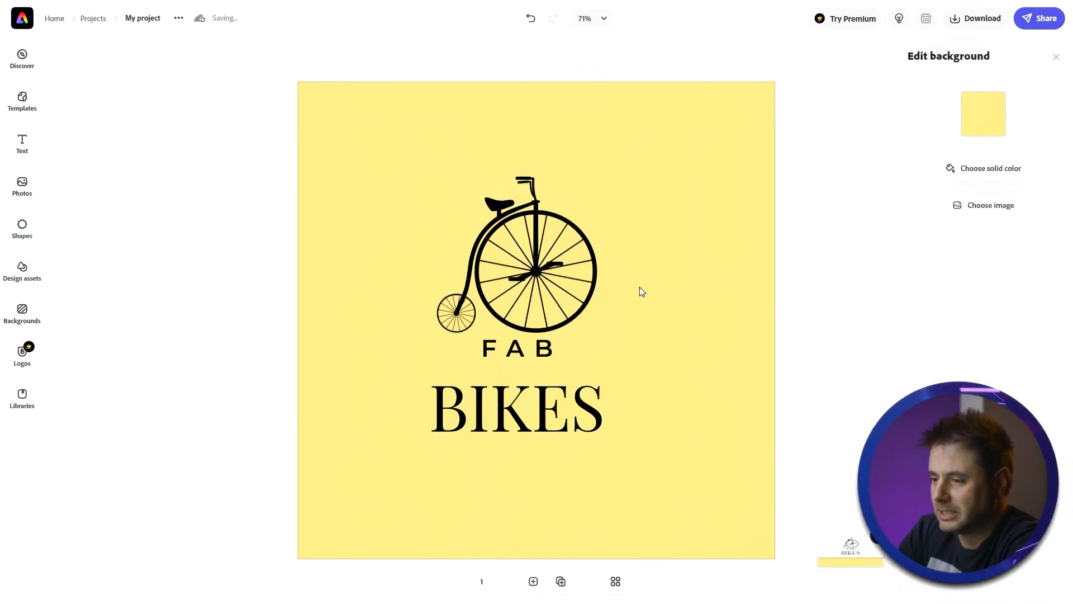
- Nudge the FAB text slightly lower, between the bicycle and BIKES
{"action": "left_click", "coordinate": [514, 352]}
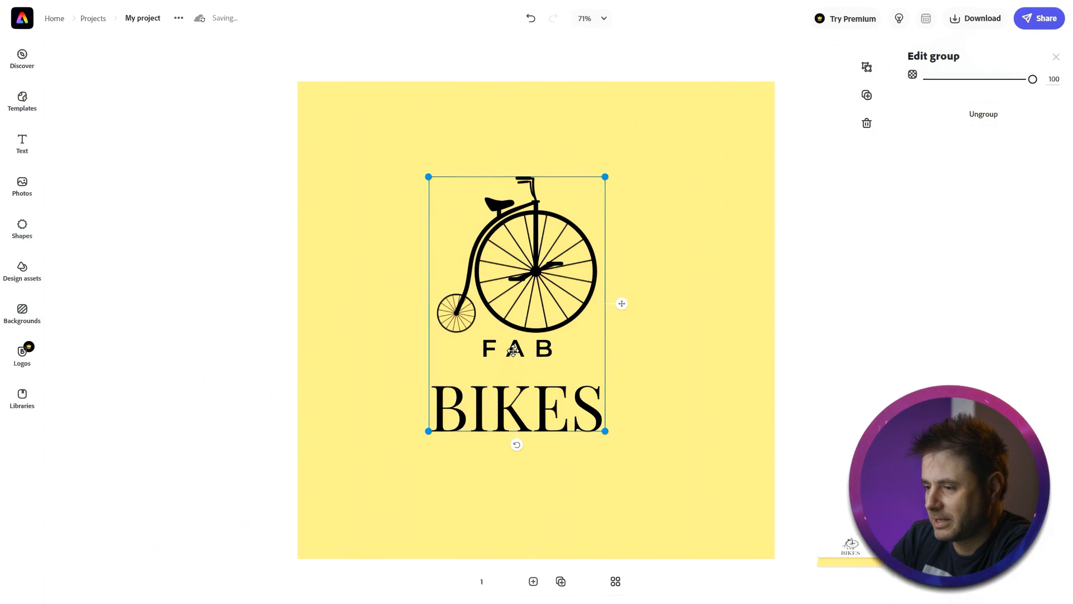
{"action": "left_click", "coordinate": [512, 351]}
{"action": "left_click_drag", "start_coordinate": [512, 351], "coordinate": [512, 360]}
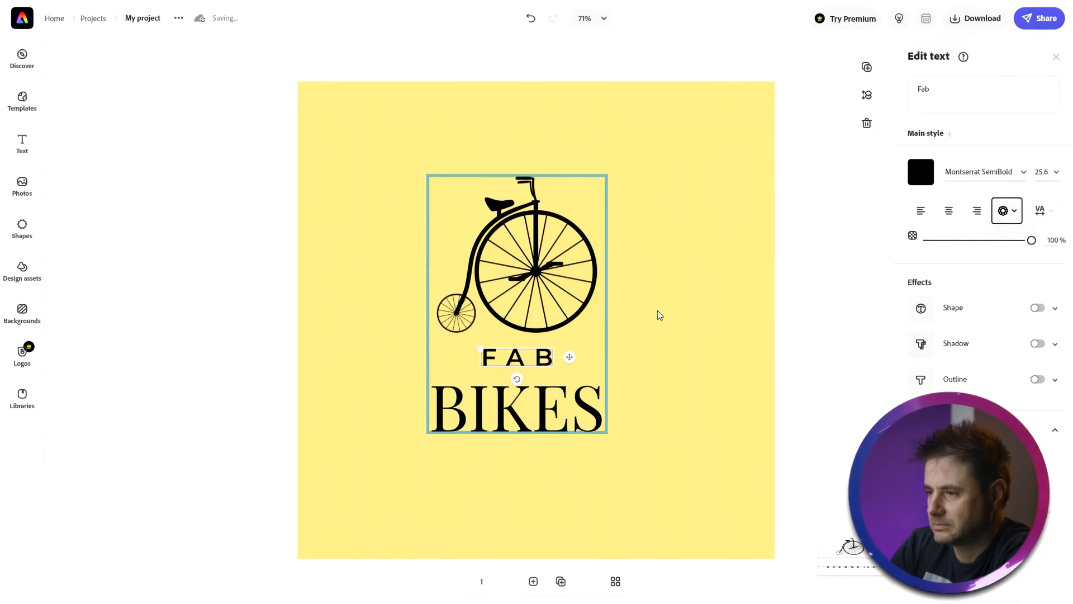
{"action": "left_click", "coordinate": [692, 292]}
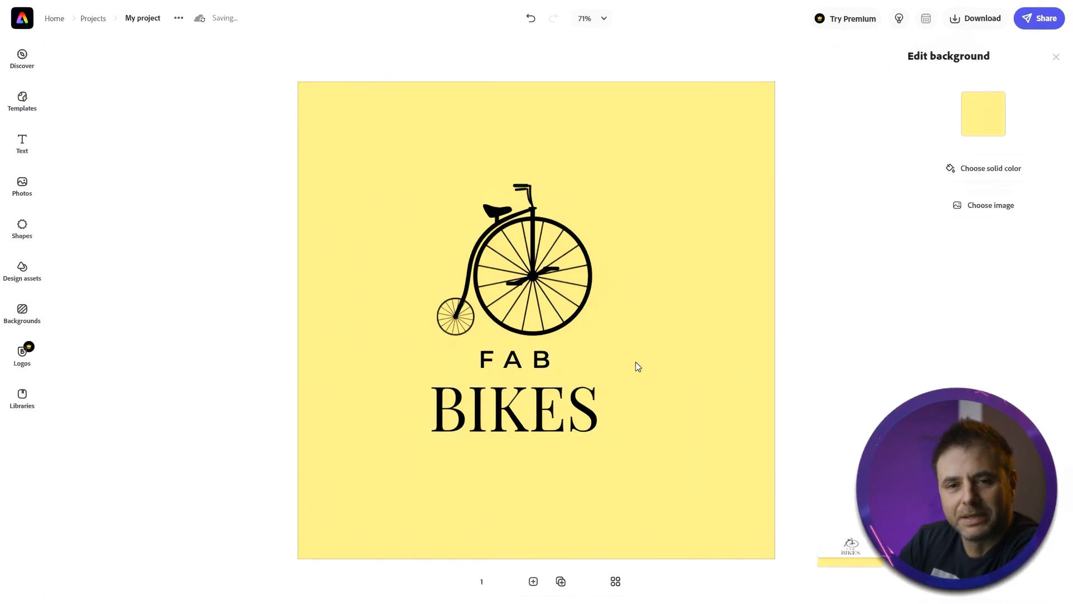
- Enlarge the whole logo group to fill most of the canvas and centre it
{"action": "left_click", "coordinate": [528, 246]}
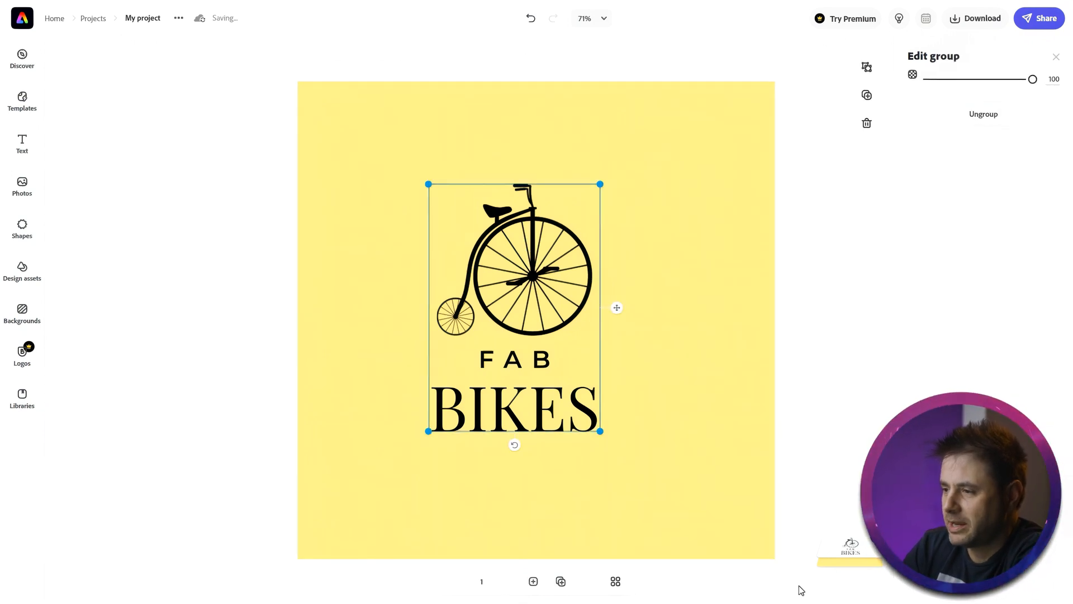
{"action": "left_click_drag", "start_coordinate": [600, 185], "coordinate": [704, 145]}
{"action": "left_click_drag", "start_coordinate": [428, 431], "coordinate": [330, 541]}
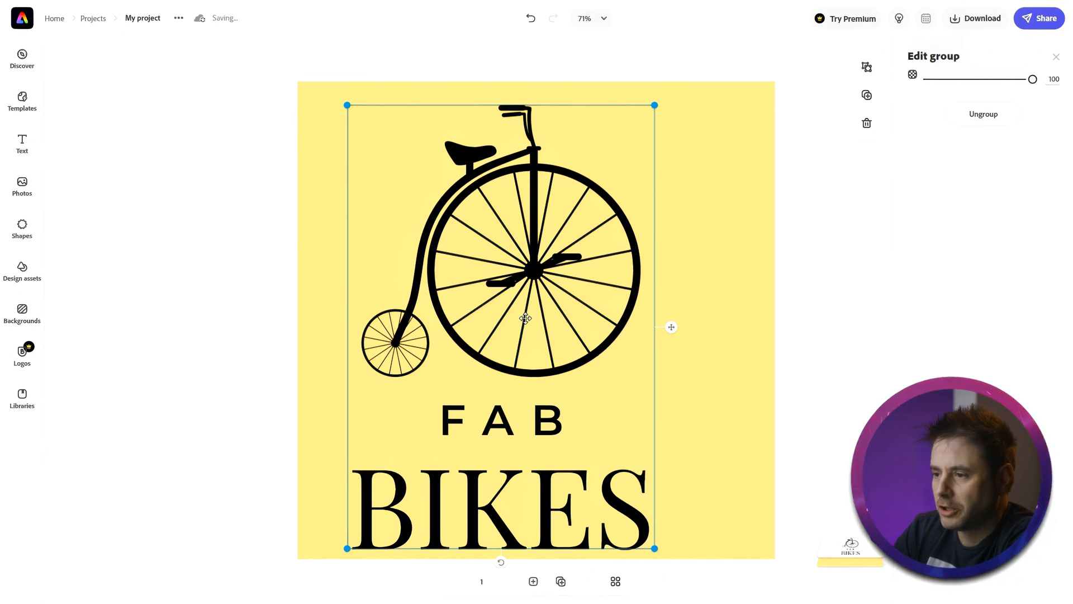
{"action": "left_click_drag", "start_coordinate": [521, 313], "coordinate": [553, 316]}
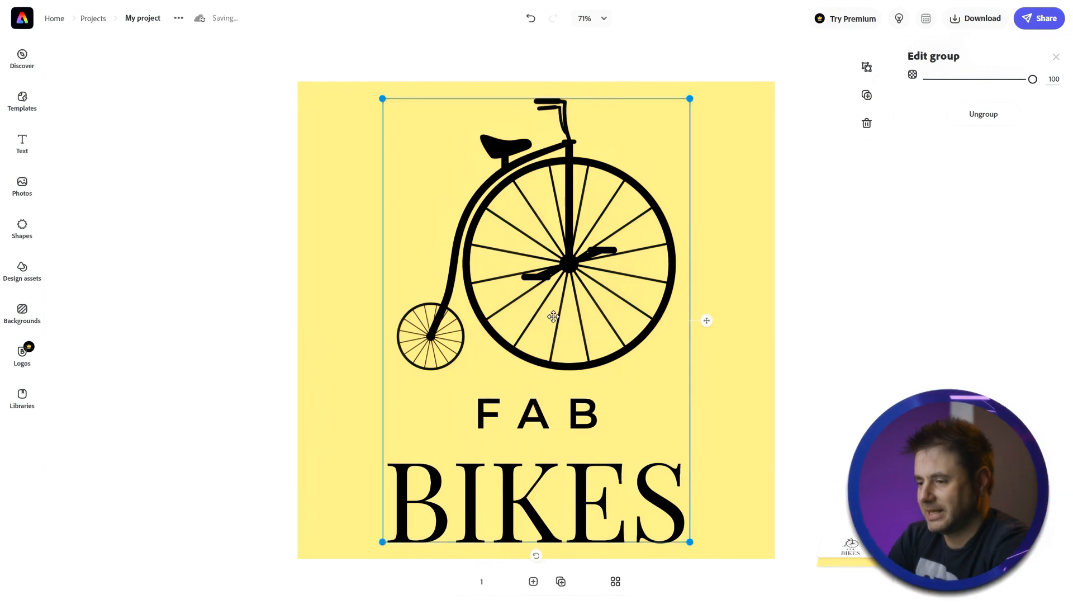
{"action": "left_click", "coordinate": [779, 293]}
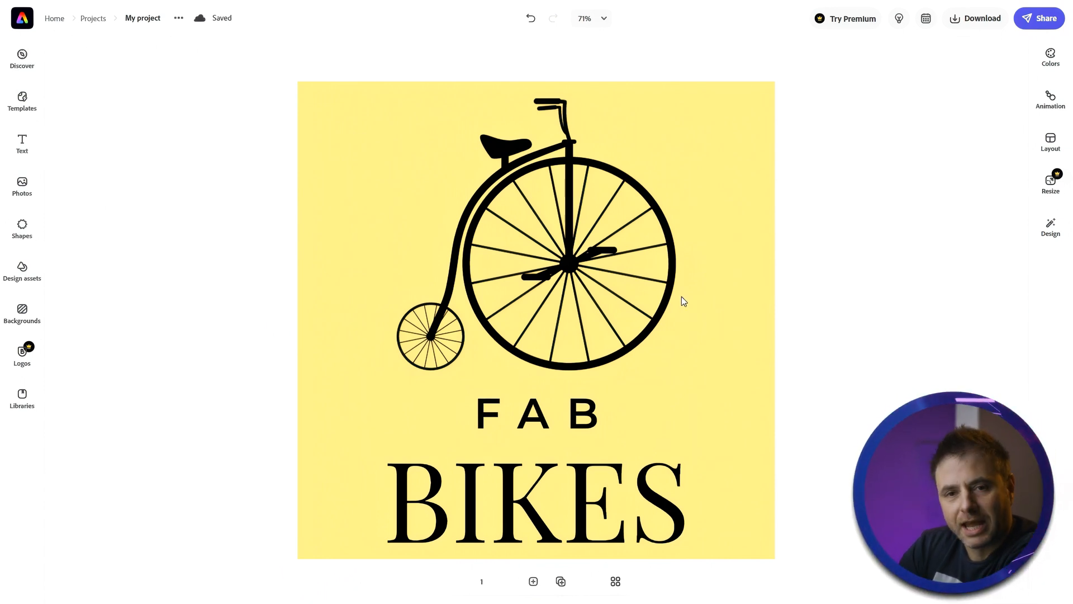
- Download the logo as a JPG file
{"action": "left_click", "coordinate": [962, 27]}
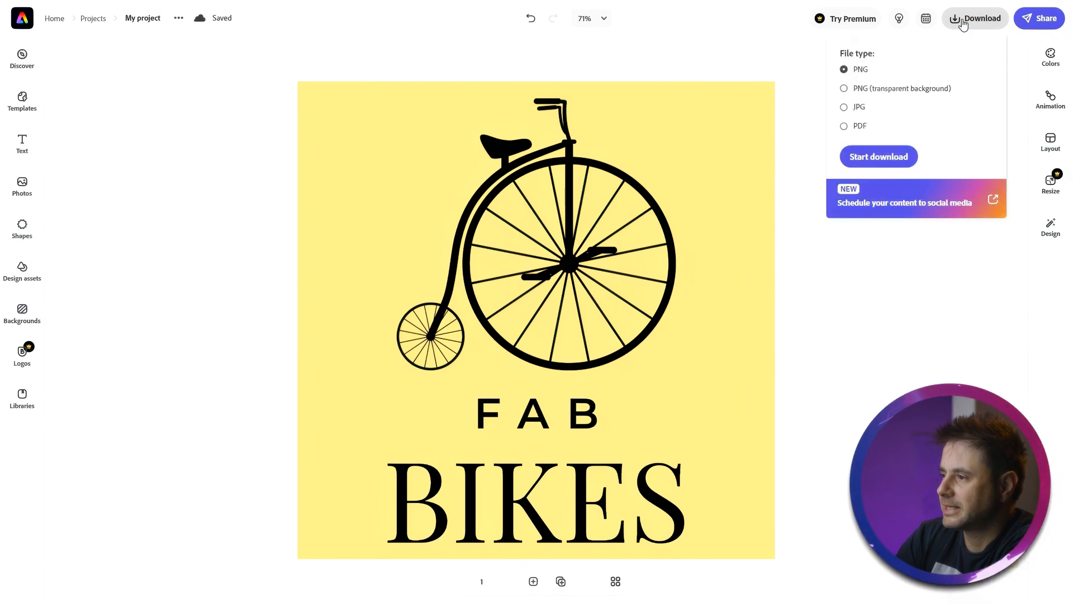
{"action": "left_click", "coordinate": [863, 109]}
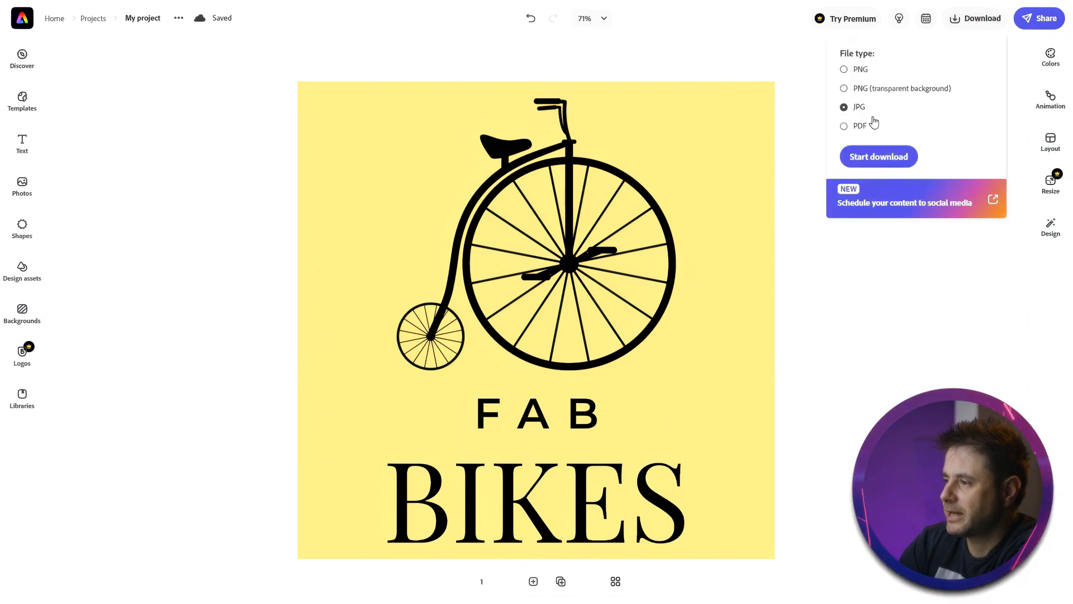
{"action": "left_click", "coordinate": [871, 153]}
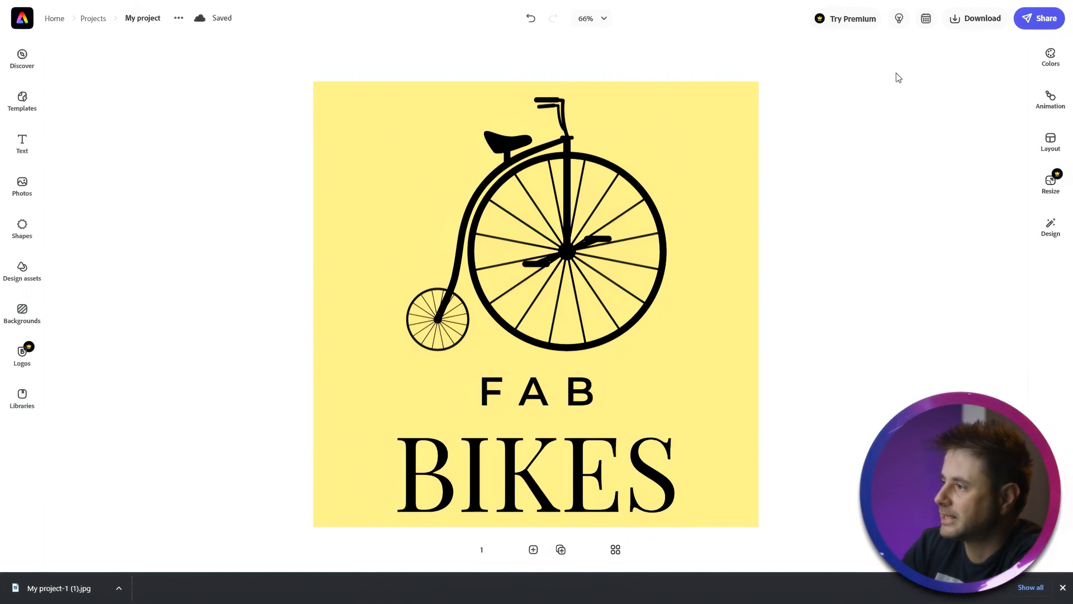
- Download the logo as a PNG with a transparent background
{"action": "left_click", "coordinate": [953, 22]}
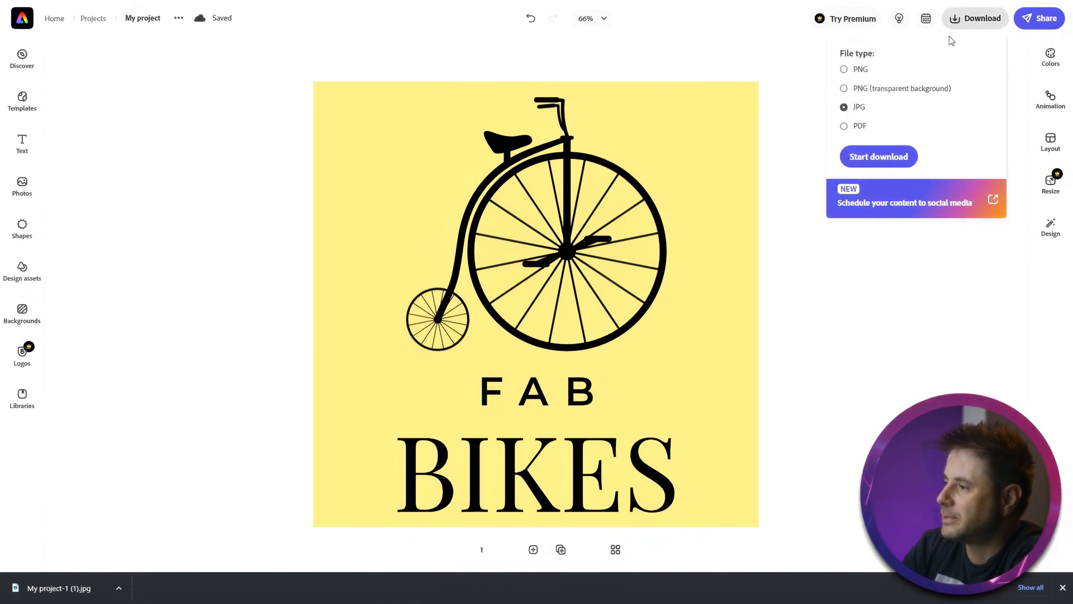
{"action": "left_click", "coordinate": [845, 88]}
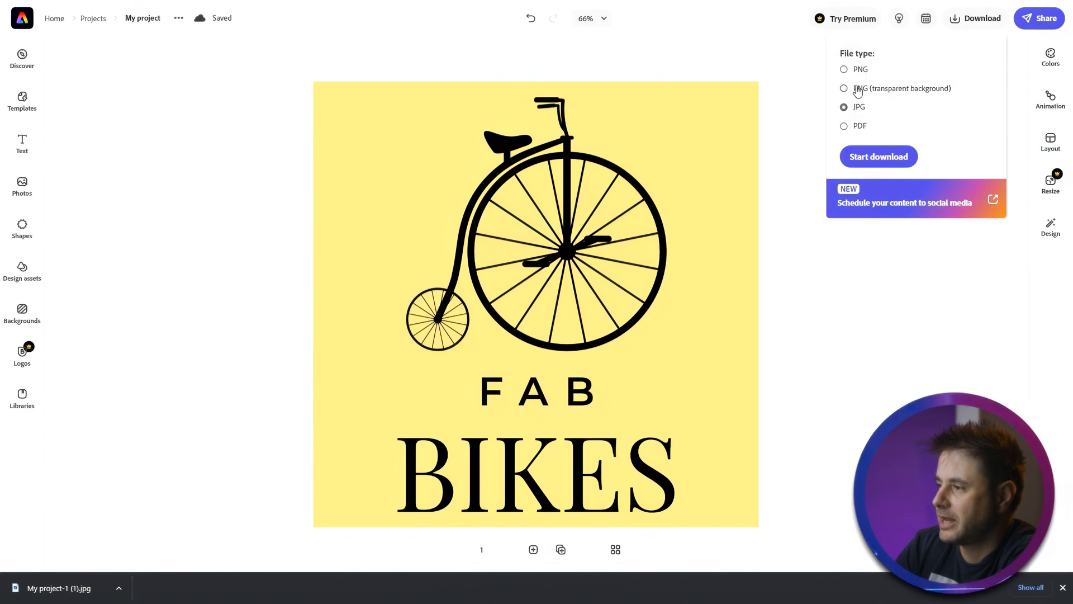
{"action": "left_click", "coordinate": [875, 159]}
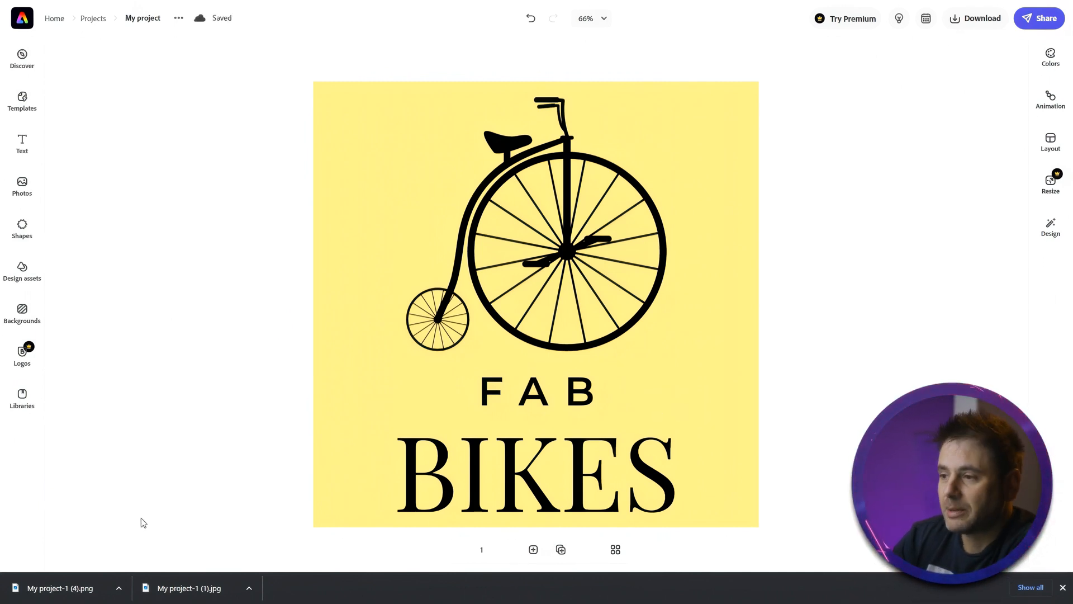
- Select the bicycle graphic and change its colour to white
{"action": "left_click", "coordinate": [488, 187]}
{"action": "left_click", "coordinate": [489, 187]}
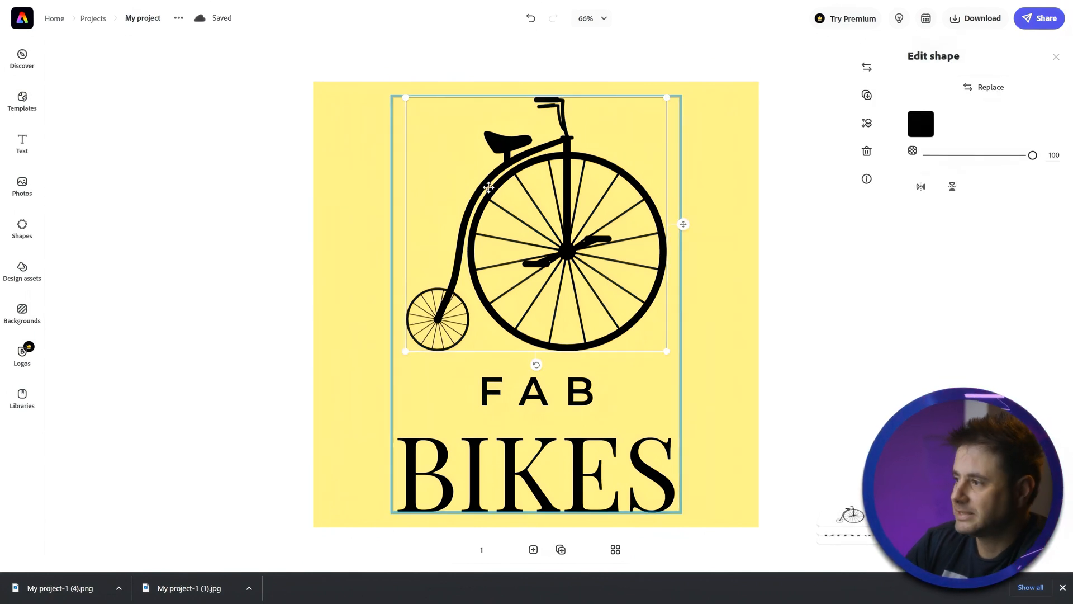
{"action": "left_click", "coordinate": [919, 126]}
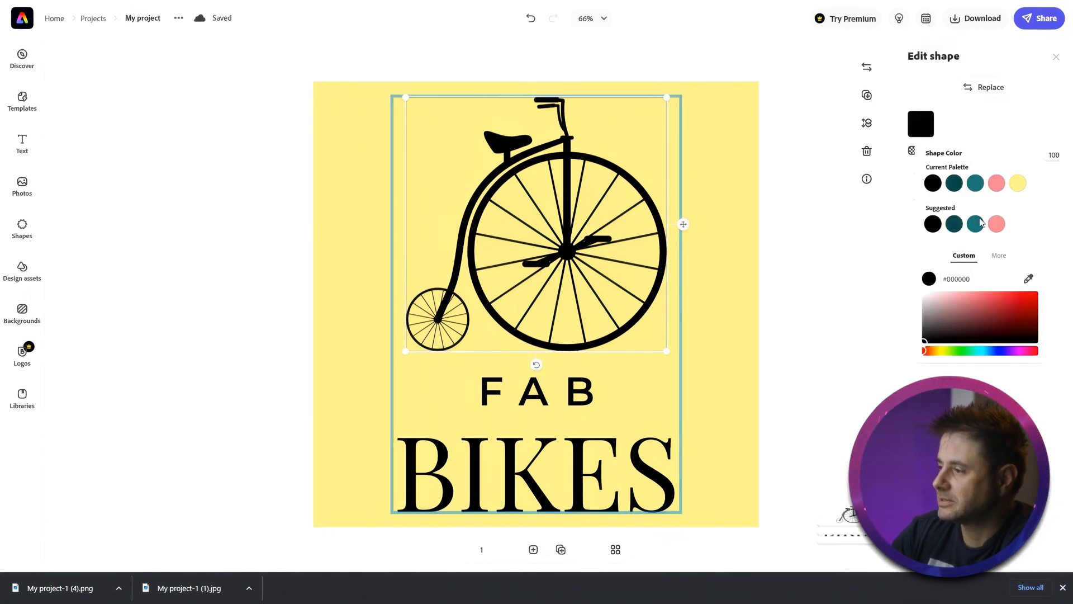
{"action": "left_click_drag", "start_coordinate": [978, 307], "coordinate": [904, 275]}
{"action": "left_click", "coordinate": [904, 275]}
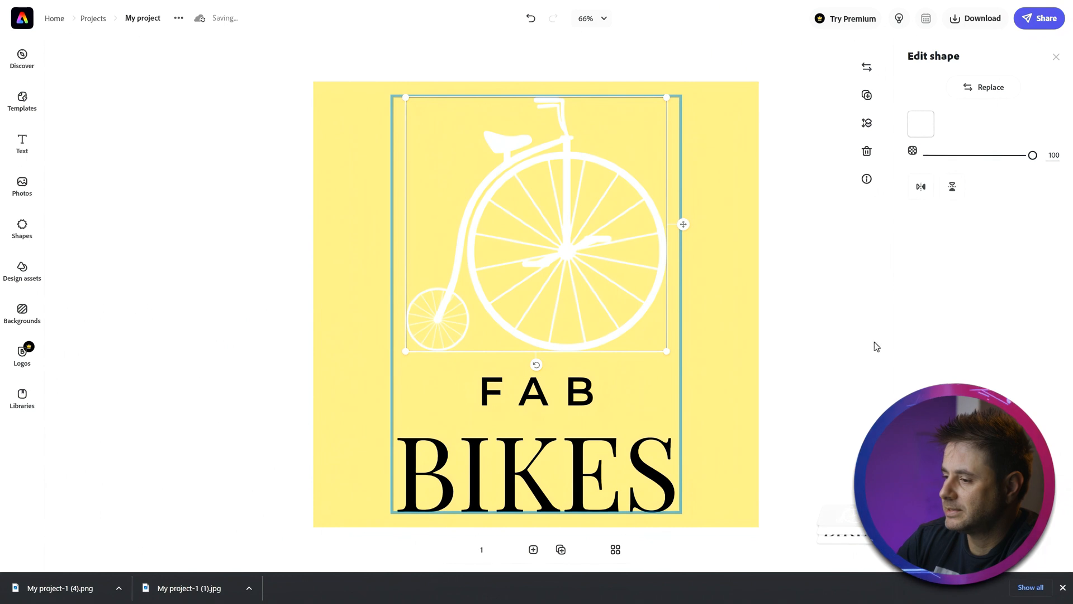
- Change the text colour of both FAB and BIKES to white
{"action": "left_click", "coordinate": [589, 390]}
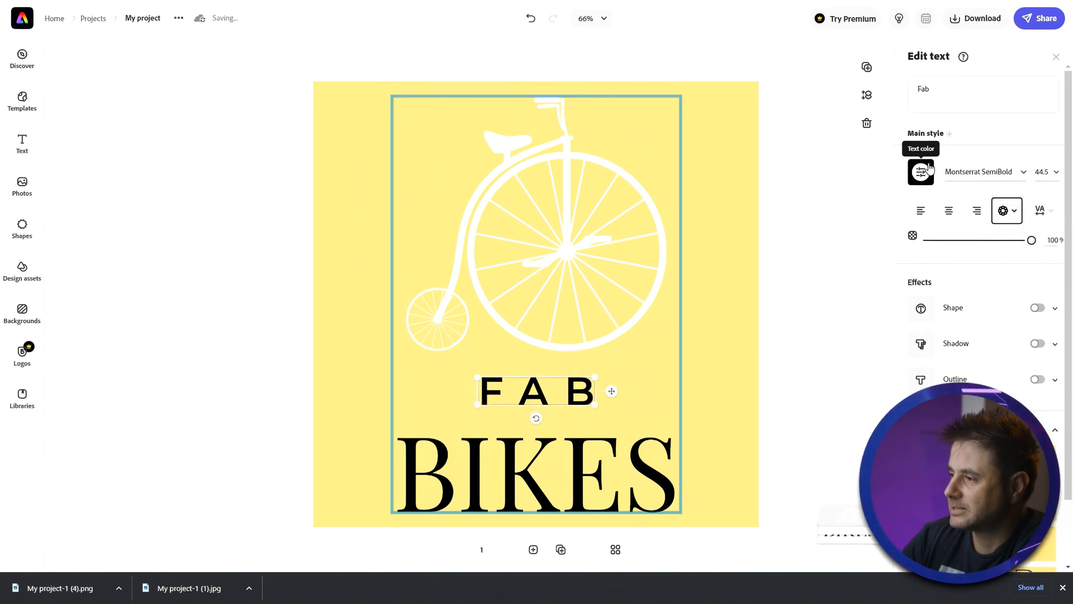
{"action": "left_click", "coordinate": [928, 169]}
{"action": "left_click", "coordinate": [1018, 232]}
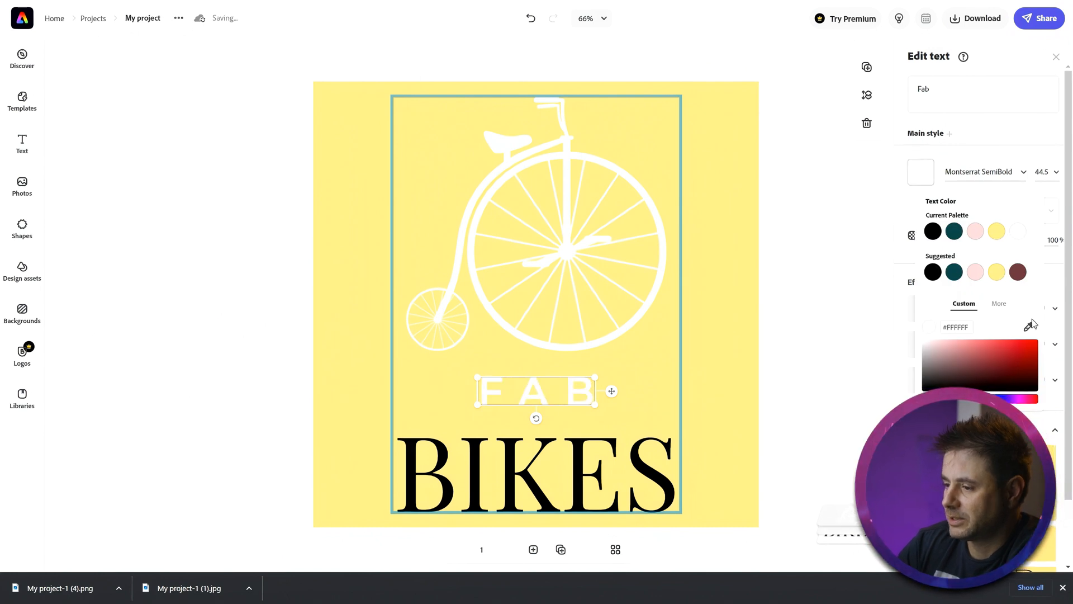
{"action": "left_click", "coordinate": [580, 458]}
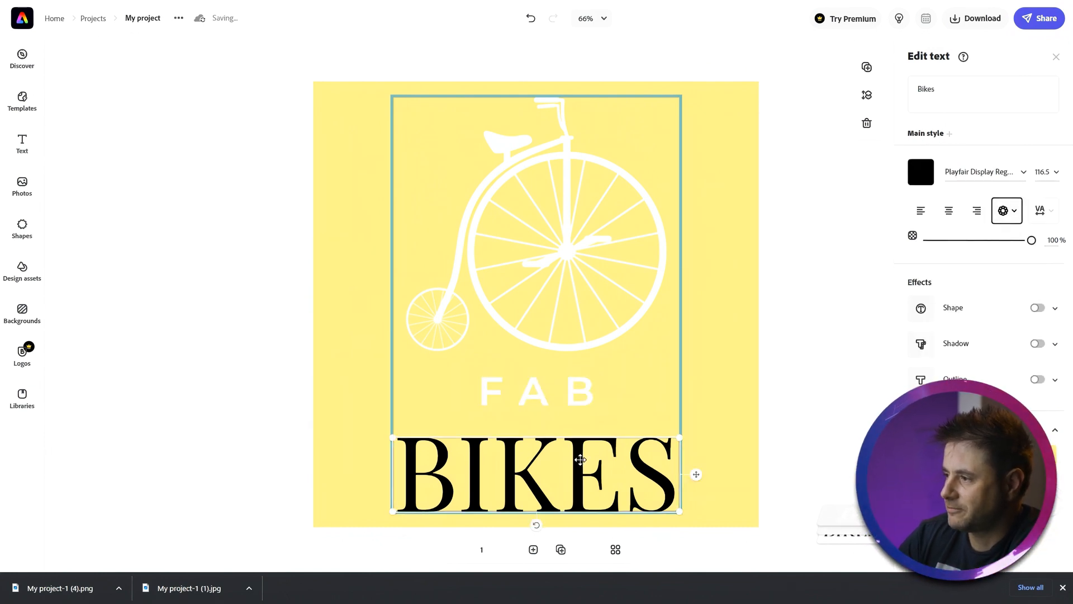
{"action": "left_click", "coordinate": [925, 172]}
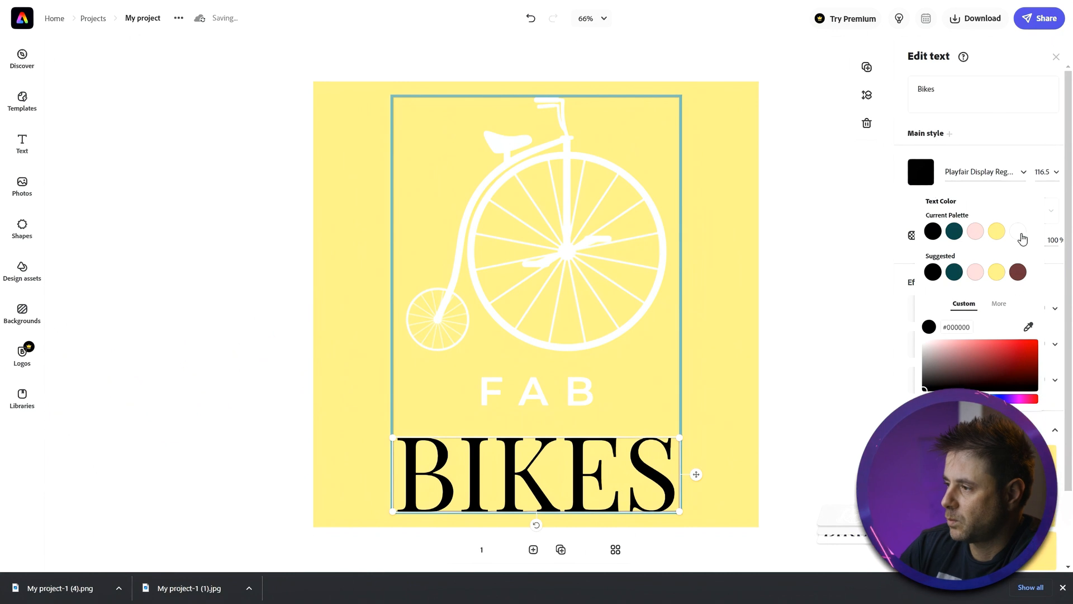
{"action": "left_click", "coordinate": [1018, 233]}
{"action": "left_click", "coordinate": [853, 314]}
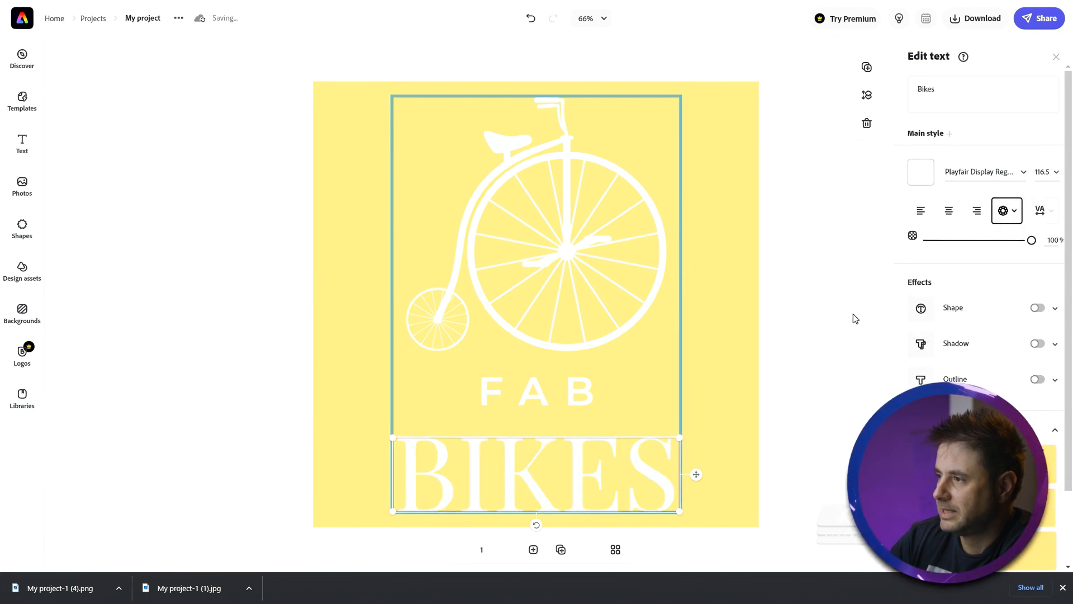
- Download the white logo as a transparent-background PNG
{"action": "left_click", "coordinate": [968, 21]}
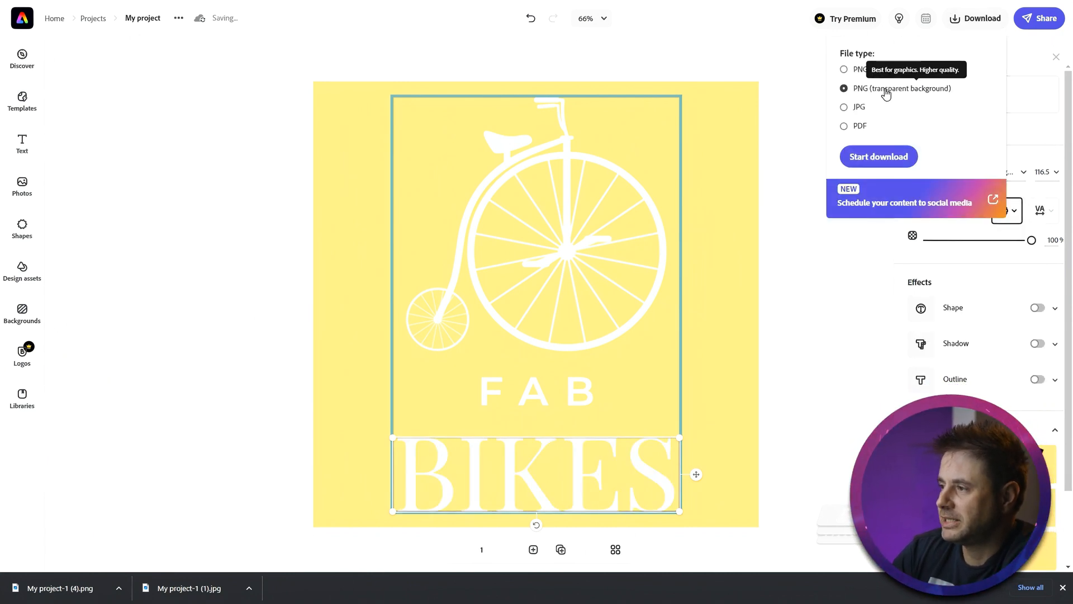
{"action": "left_click", "coordinate": [906, 151]}
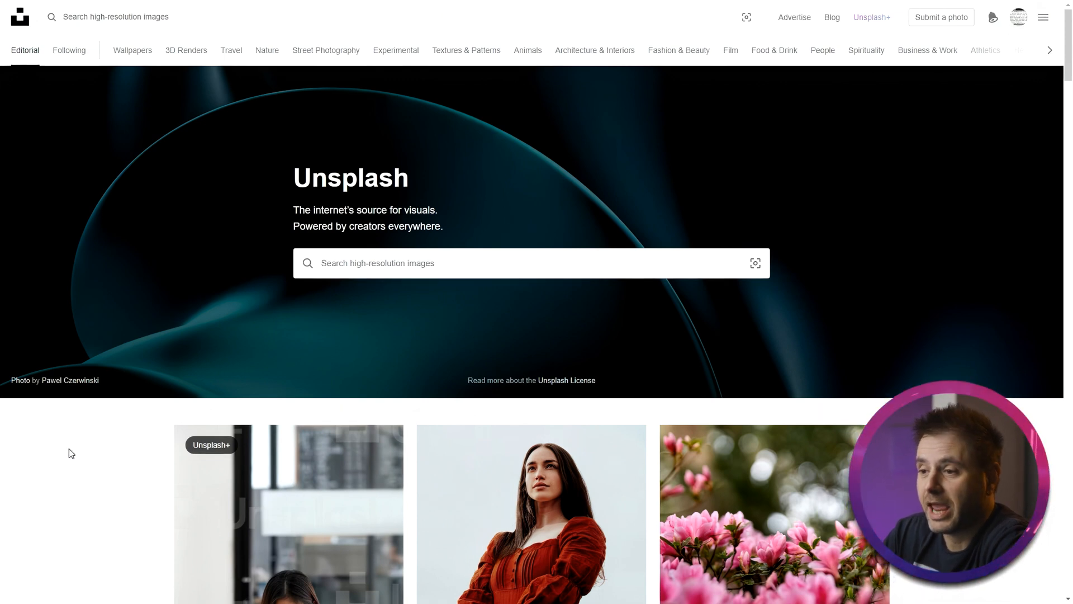
- On Unsplash, search for bicycles and view the photo of the orange-wheeled bike against a white wall
{"action": "left_click", "coordinate": [402, 275]}
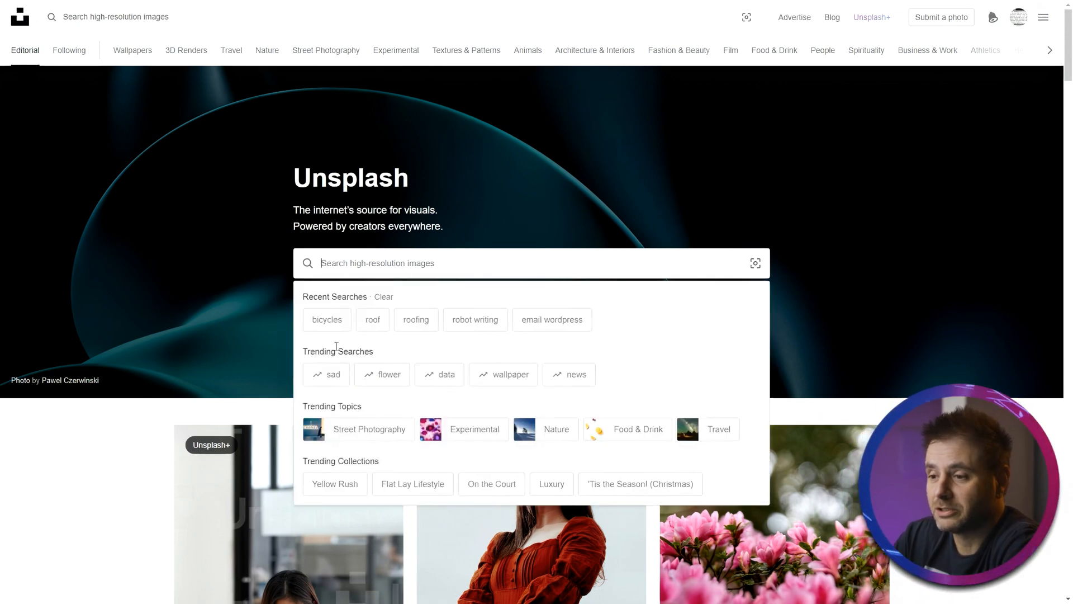
{"action": "left_click", "coordinate": [324, 323]}
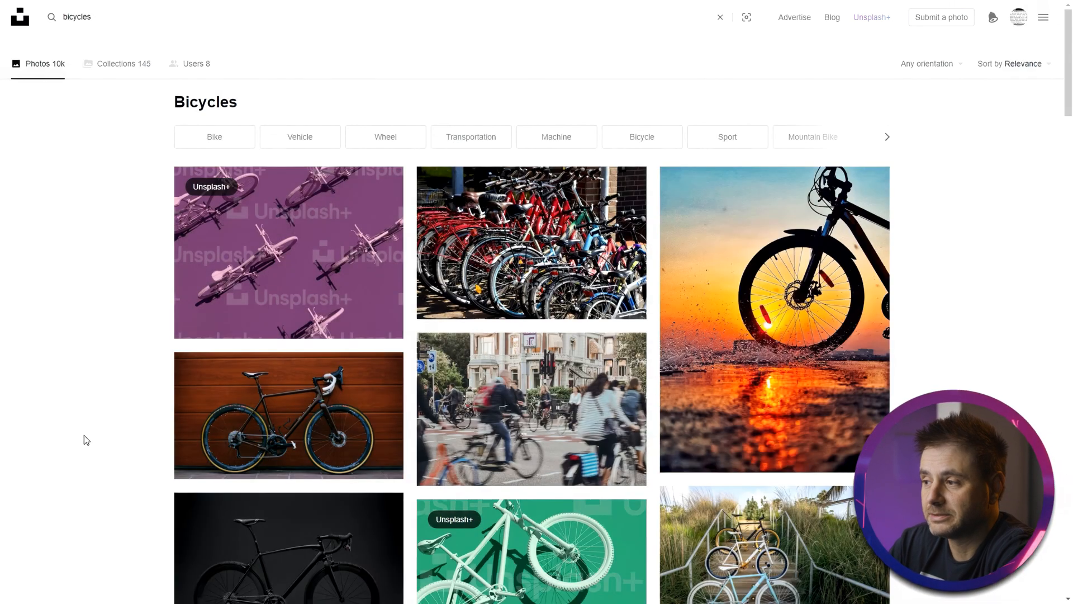
{"action": "scroll", "coordinate": [84, 435], "scroll_direction": "down", "scroll_amount": 4}
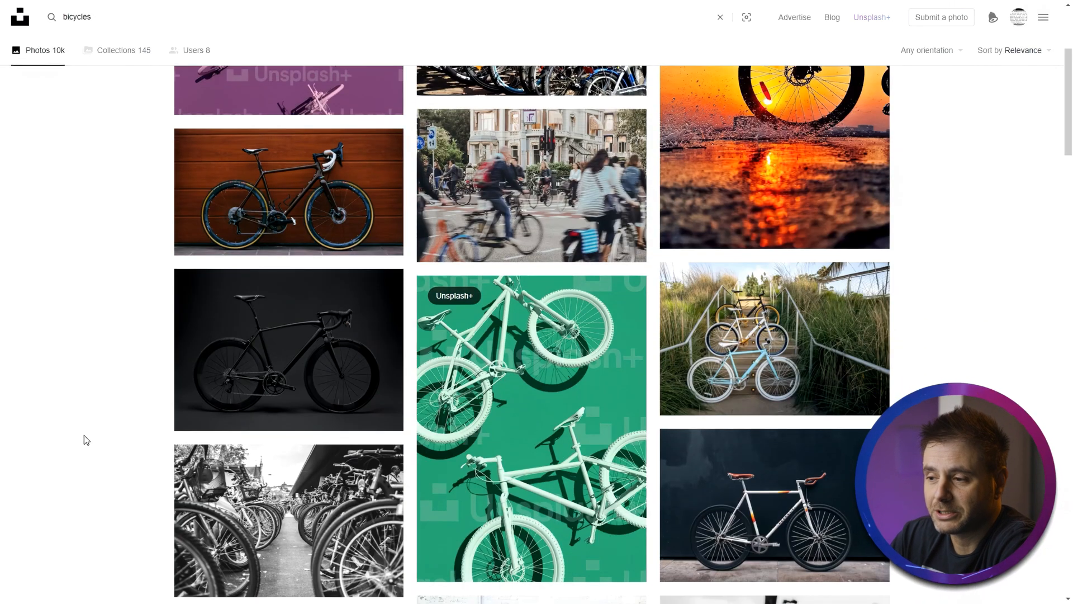
{"action": "scroll", "coordinate": [84, 435], "scroll_direction": "down", "scroll_amount": 5}
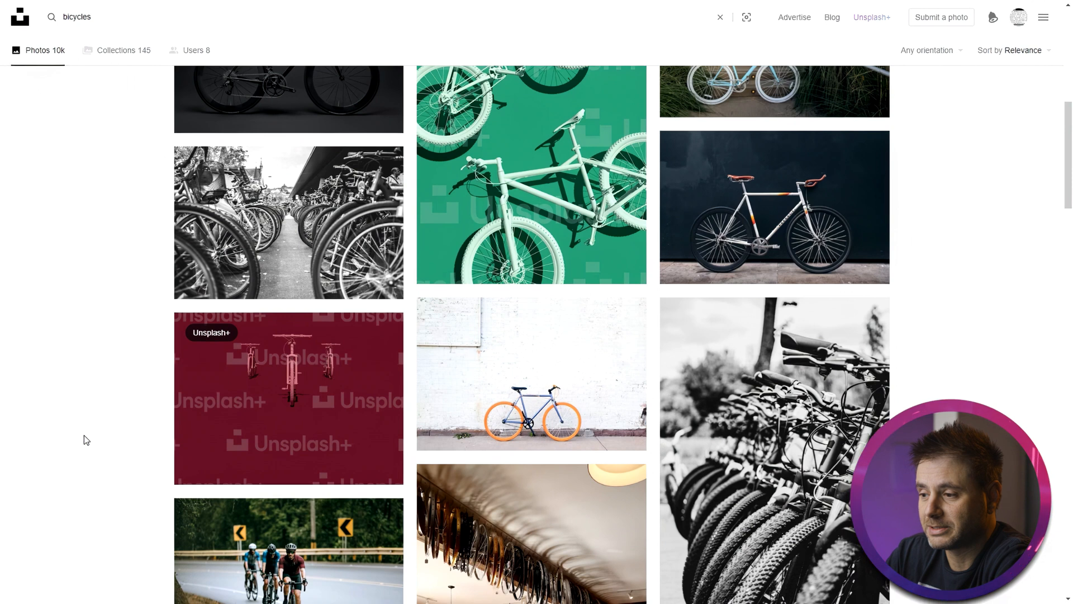
{"action": "scroll", "coordinate": [1054, 420], "scroll_direction": "down", "scroll_amount": 1}
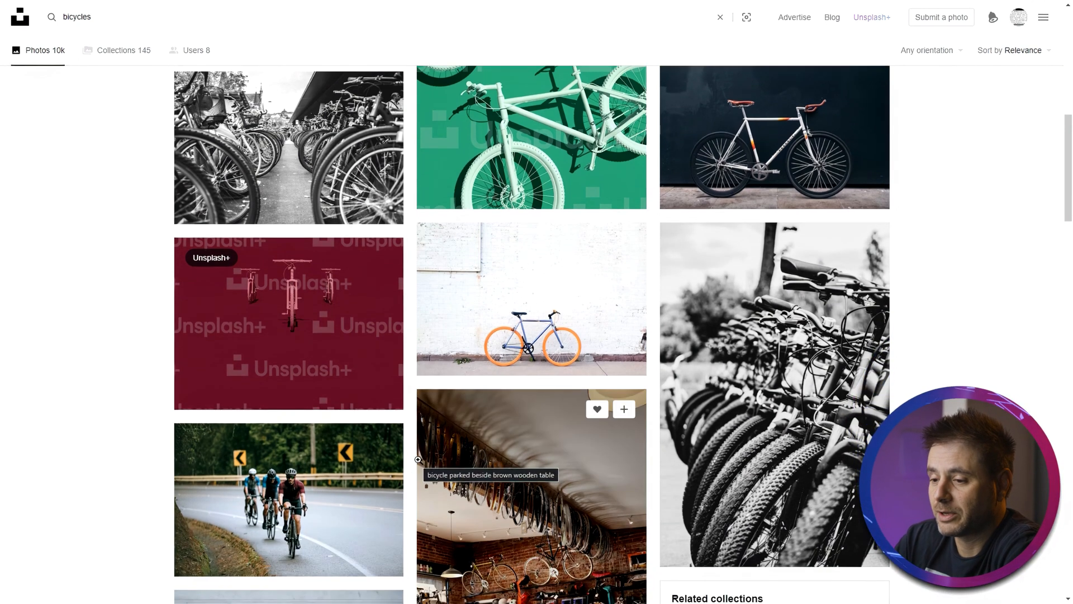
{"action": "left_click", "coordinate": [498, 311]}
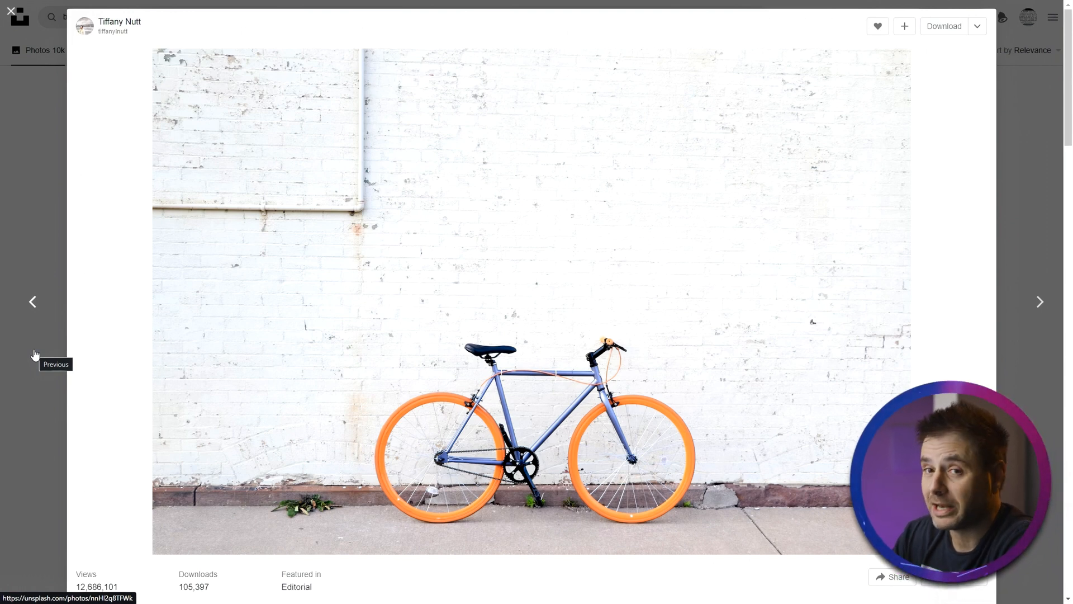
{"action": "left_click", "coordinate": [19, 102]}
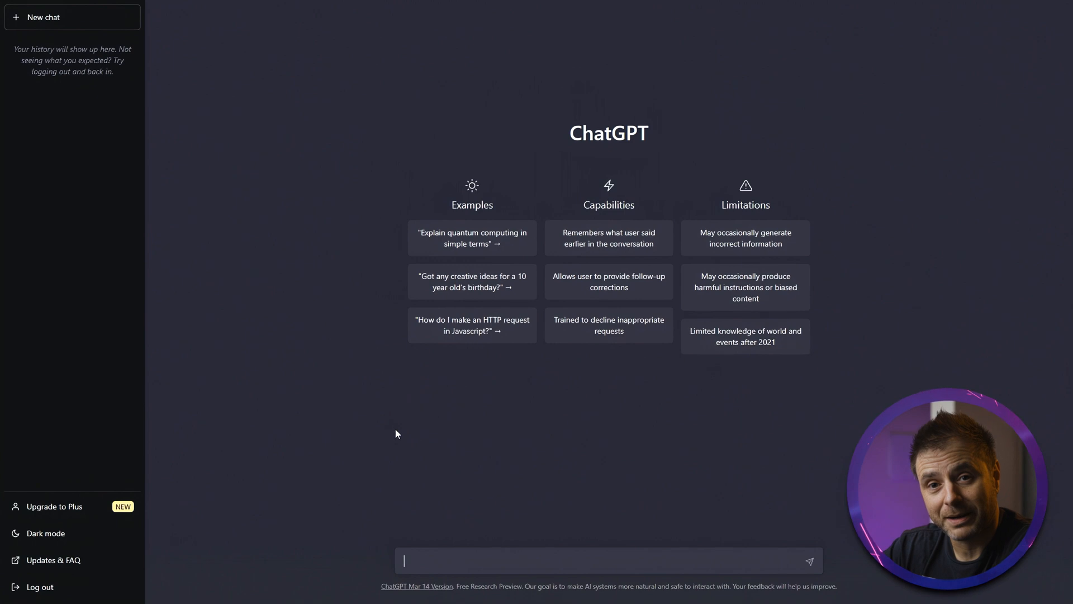
- In ChatGPT, submit a prompt asking for an About Us section for Fab Bikes and its bicycle services
{"action": "type", "text": "give me the about us section for a website. Company name is Fab Bikes. We service bicycles, bike fitting services, fork and shock services and wheel building."}
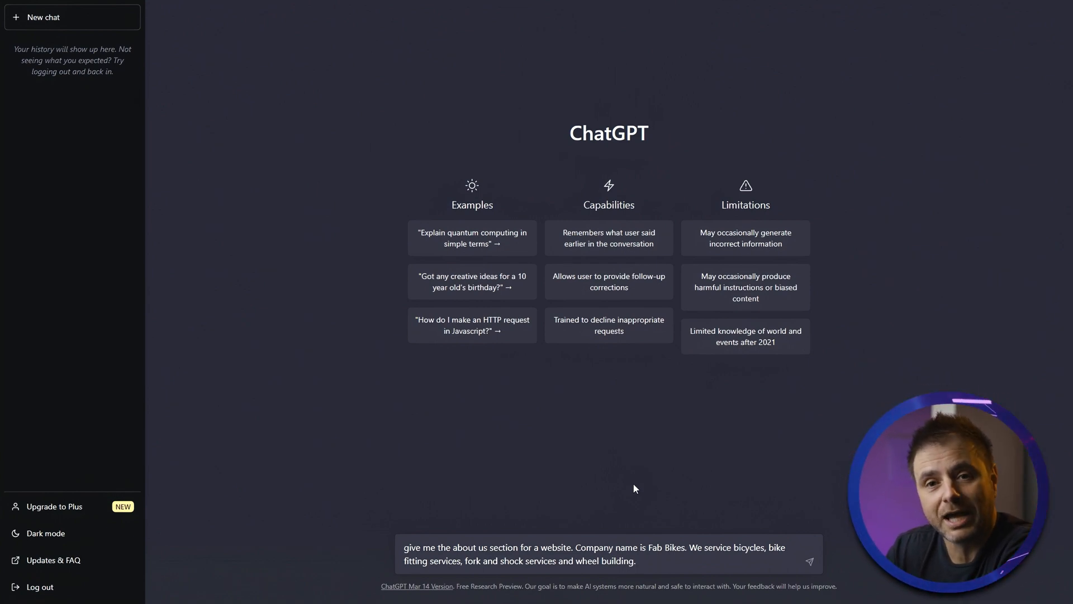
{"action": "key", "text": "Return"}
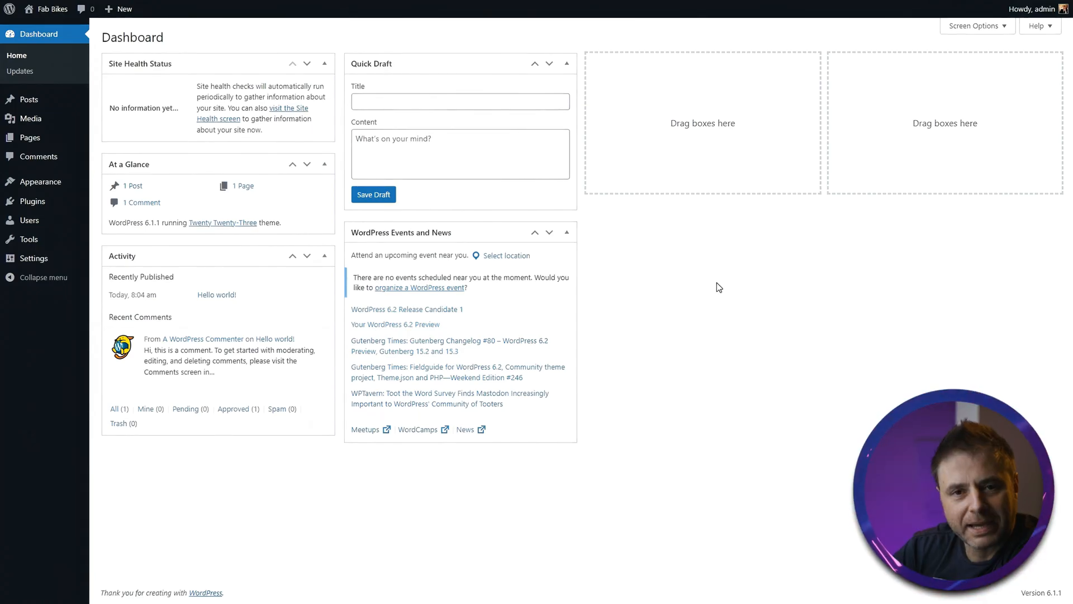
{"action": "right_click", "coordinate": [58, 9]}
{"action": "key", "text": "Escape"}
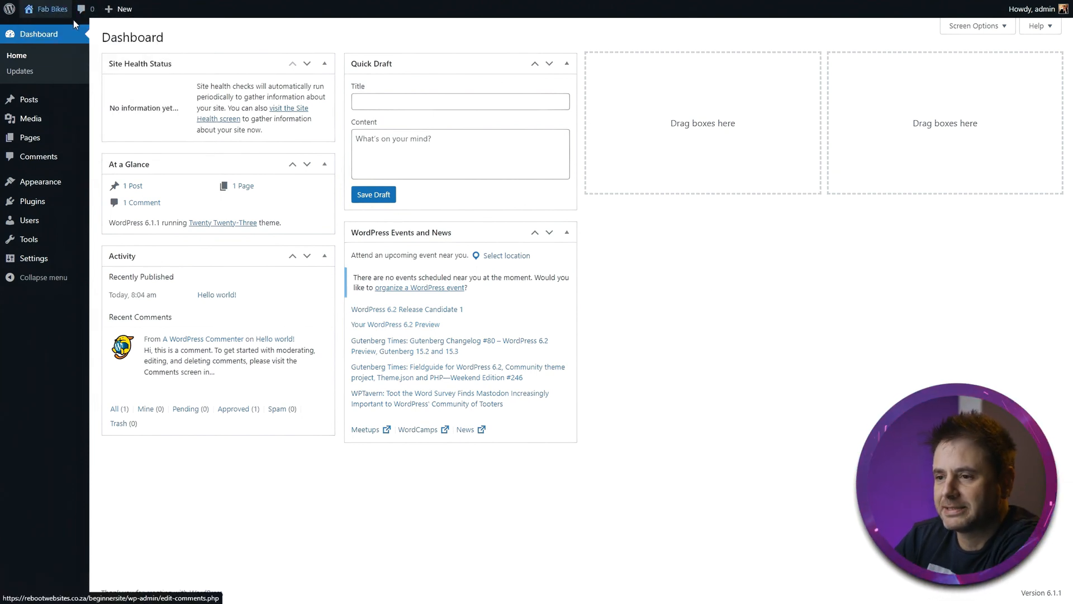
{"action": "key", "text": "ctrl+Tab"}
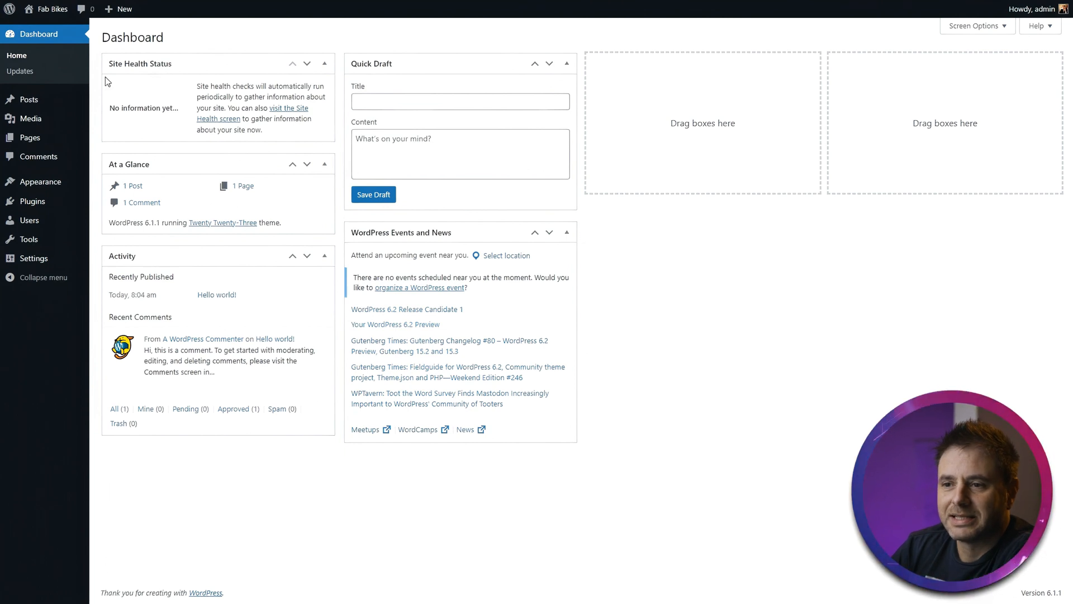
- Browse the Posts, Media and Pages sections of the WordPress admin dashboard
{"action": "mouse_move", "coordinate": [39, 125]}
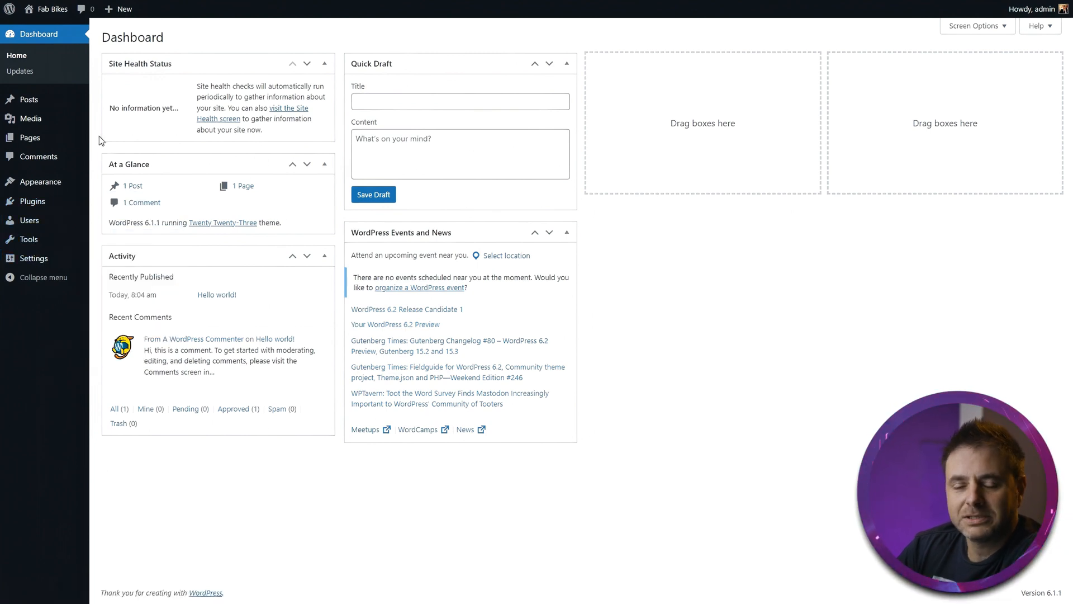
{"action": "mouse_move", "coordinate": [20, 103]}
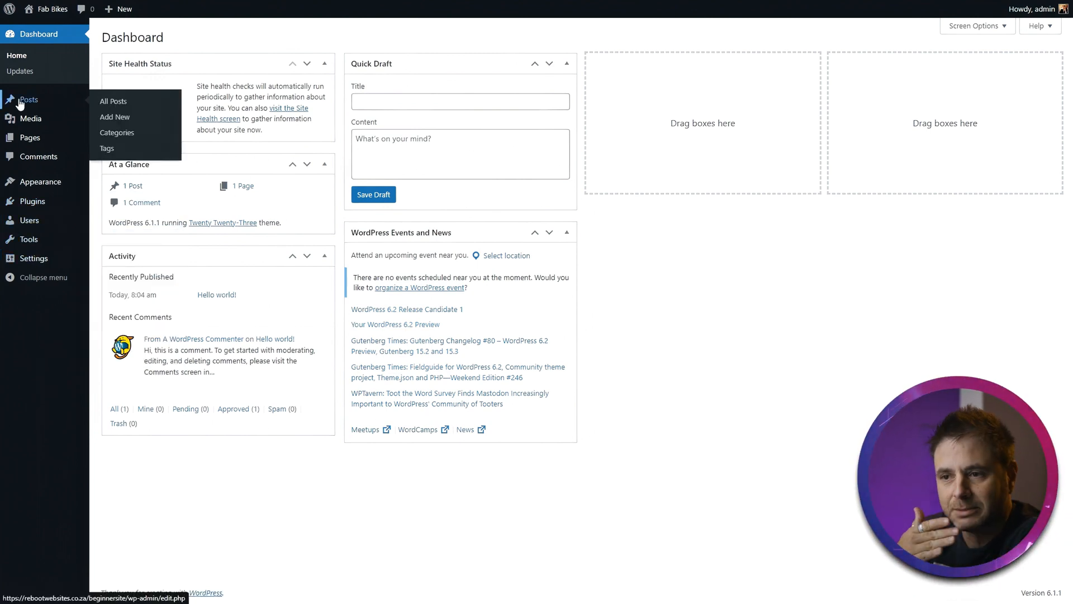
{"action": "left_click", "coordinate": [20, 103]}
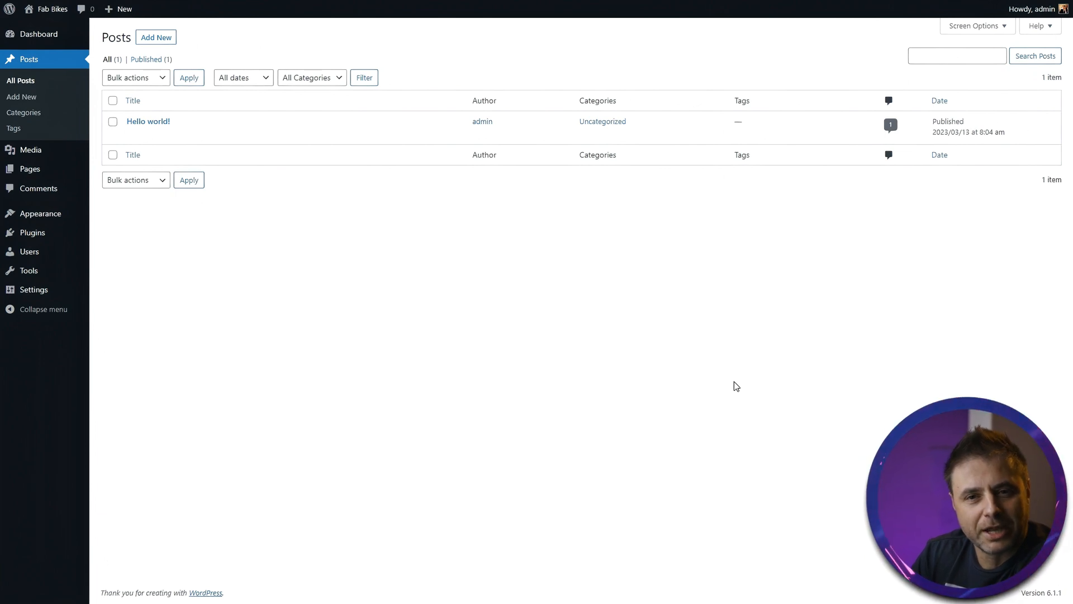
{"action": "left_click", "coordinate": [39, 150]}
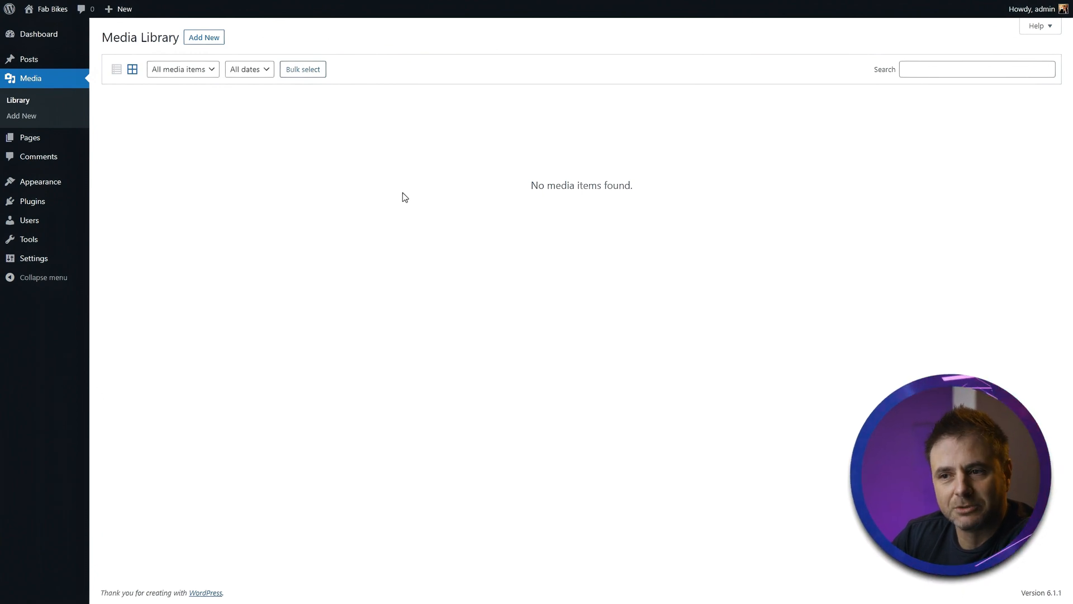
{"action": "left_click", "coordinate": [32, 139]}
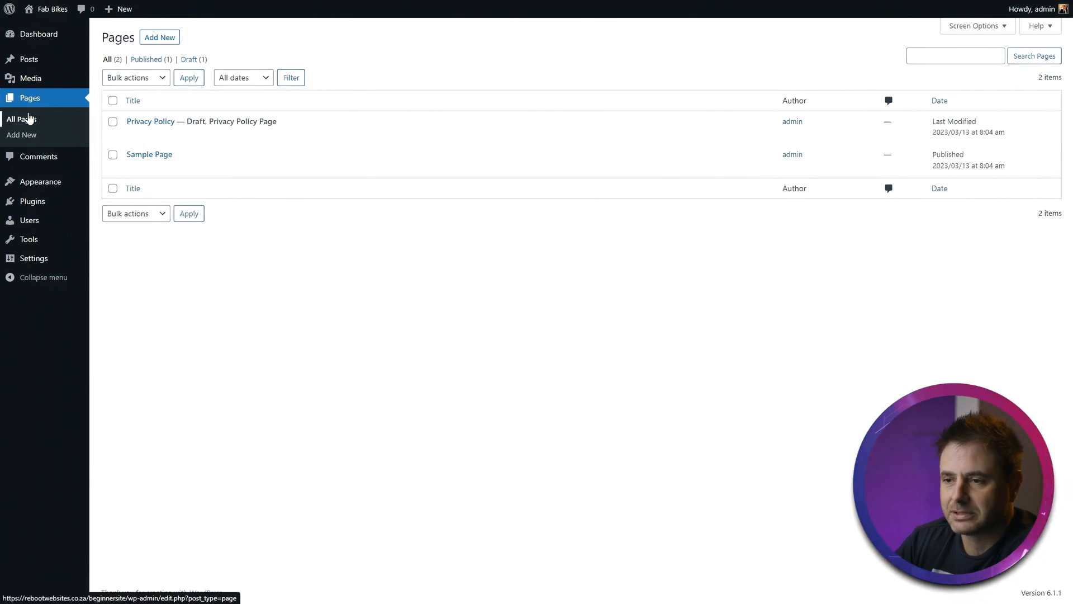
- Browse the Comments, Themes, Plugins, Users and Tools sections of the WordPress admin
{"action": "left_click", "coordinate": [42, 157]}
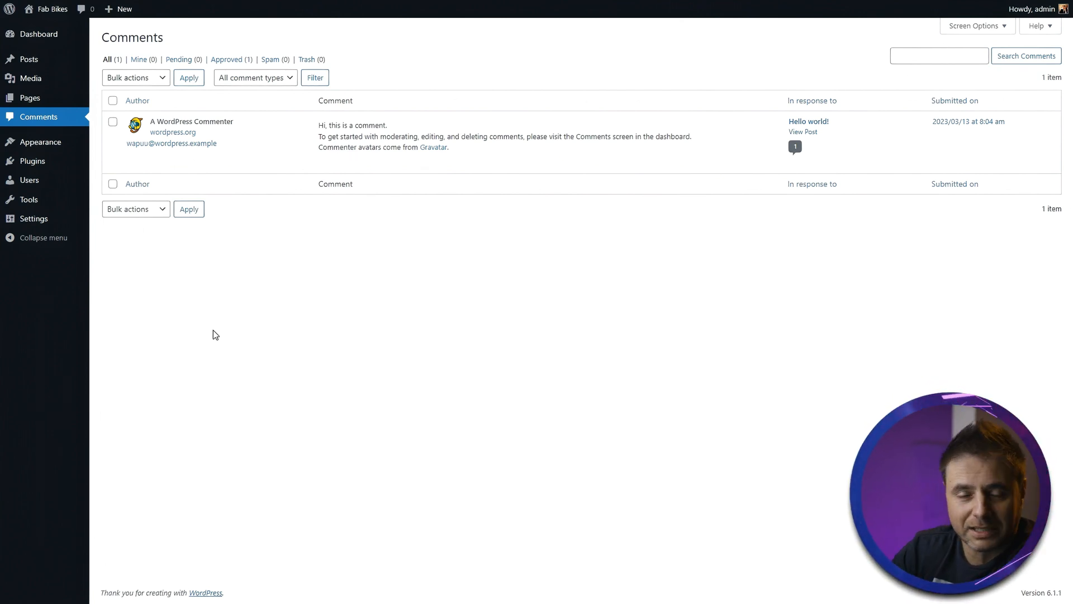
{"action": "left_click", "coordinate": [36, 144]}
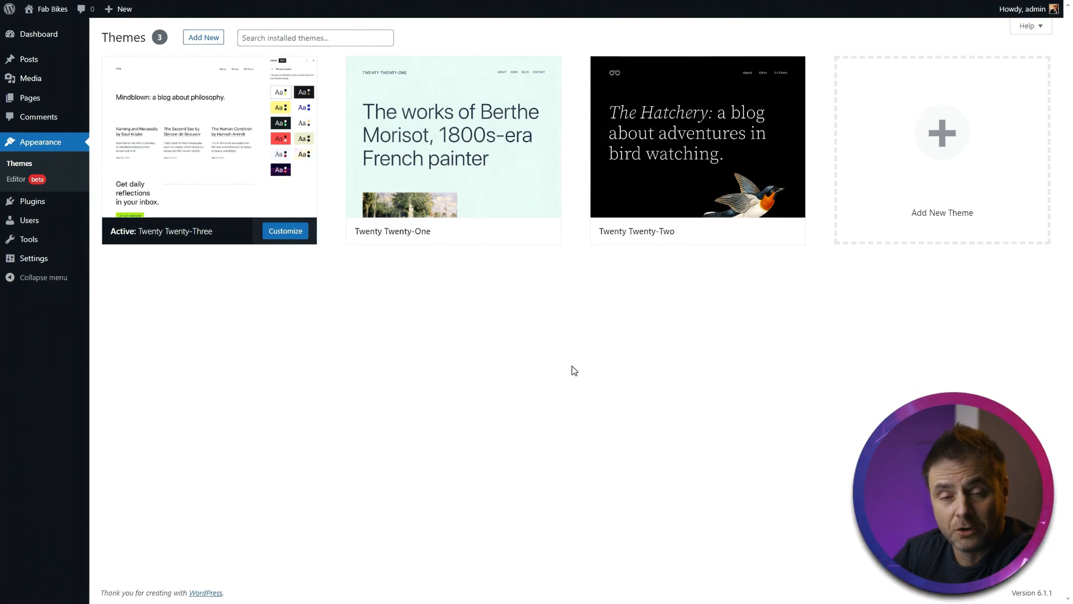
{"action": "mouse_move", "coordinate": [32, 202]}
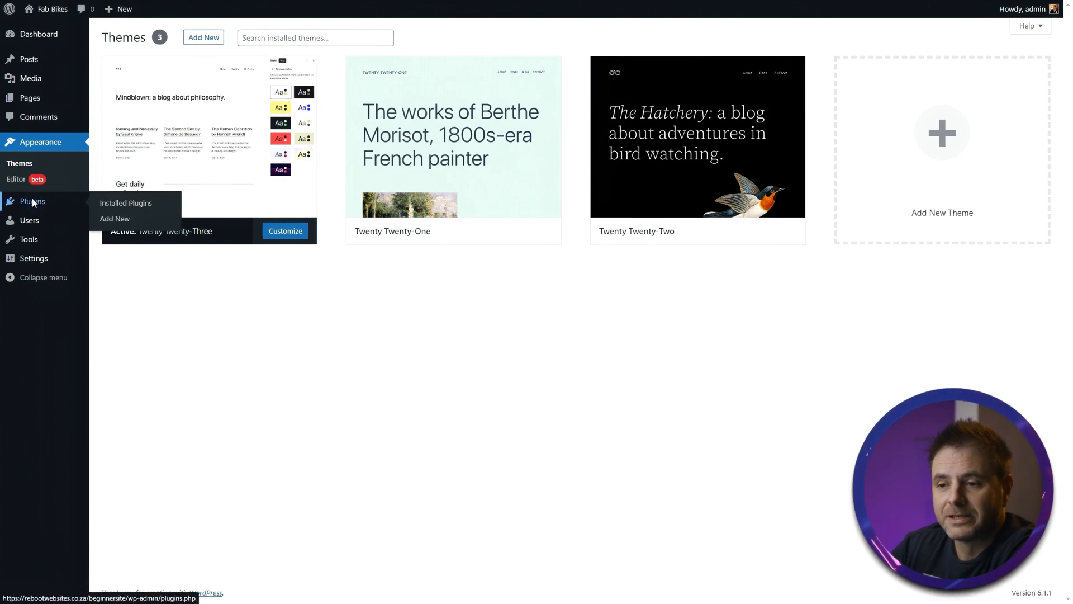
{"action": "left_click", "coordinate": [33, 203]}
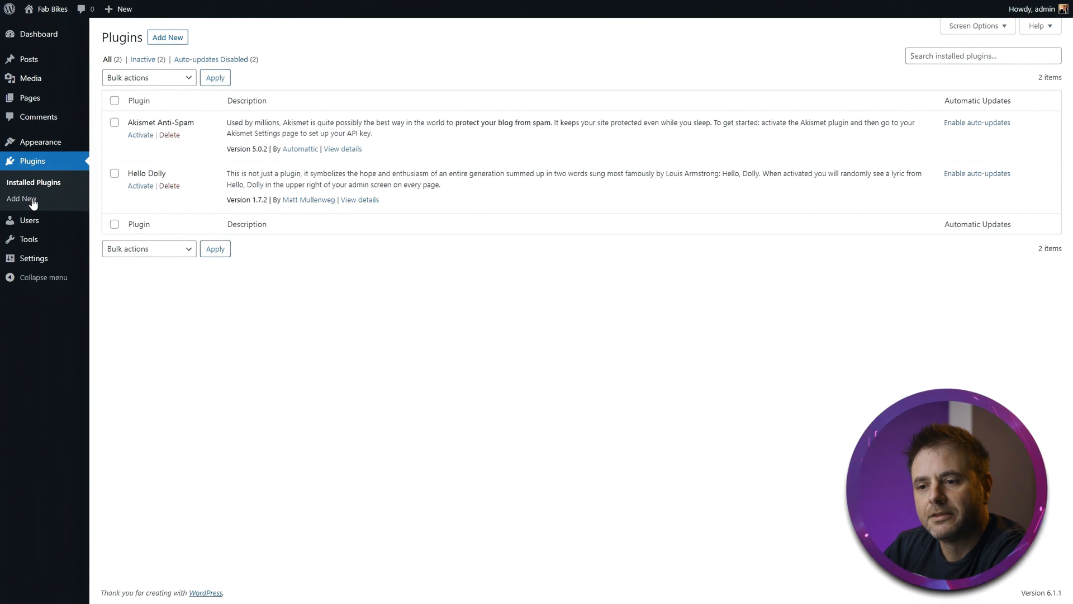
{"action": "left_click", "coordinate": [30, 220]}
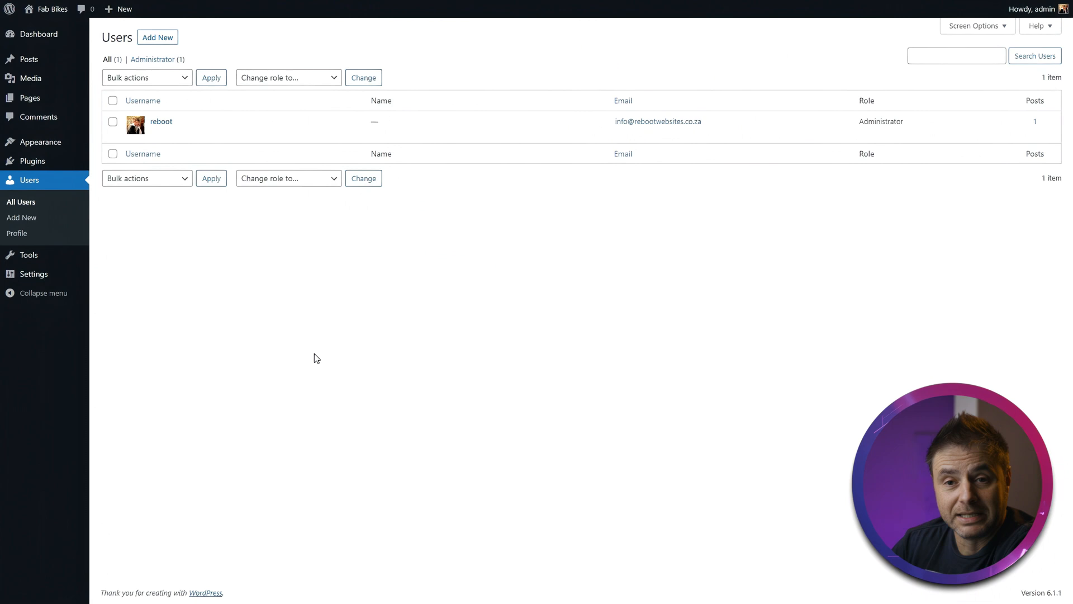
{"action": "left_click", "coordinate": [25, 255]}
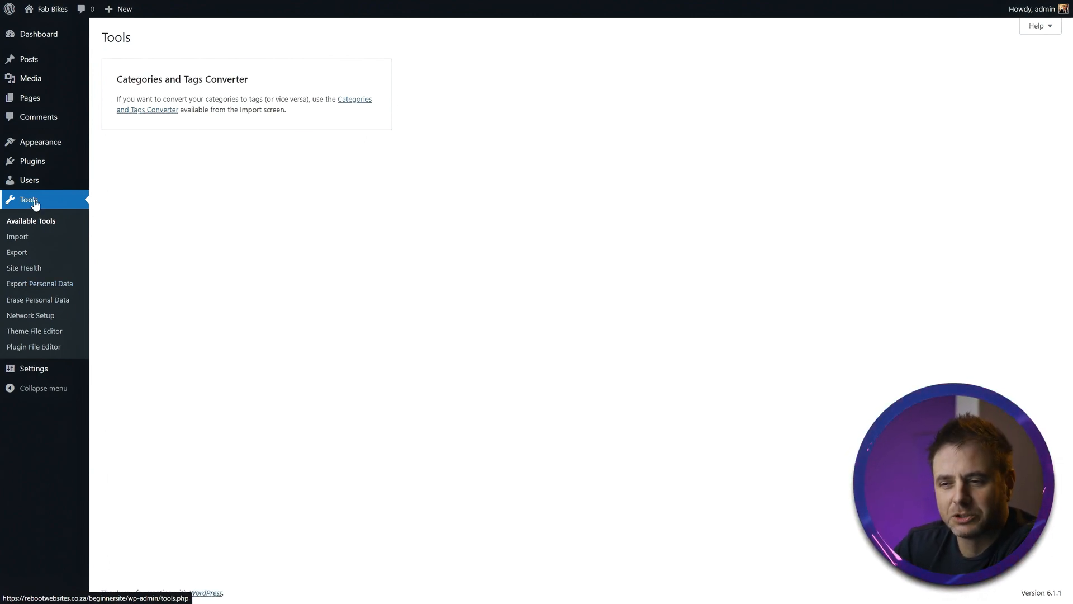
- Review the site's General Settings page, including the tagline field
{"action": "mouse_move", "coordinate": [37, 191]}
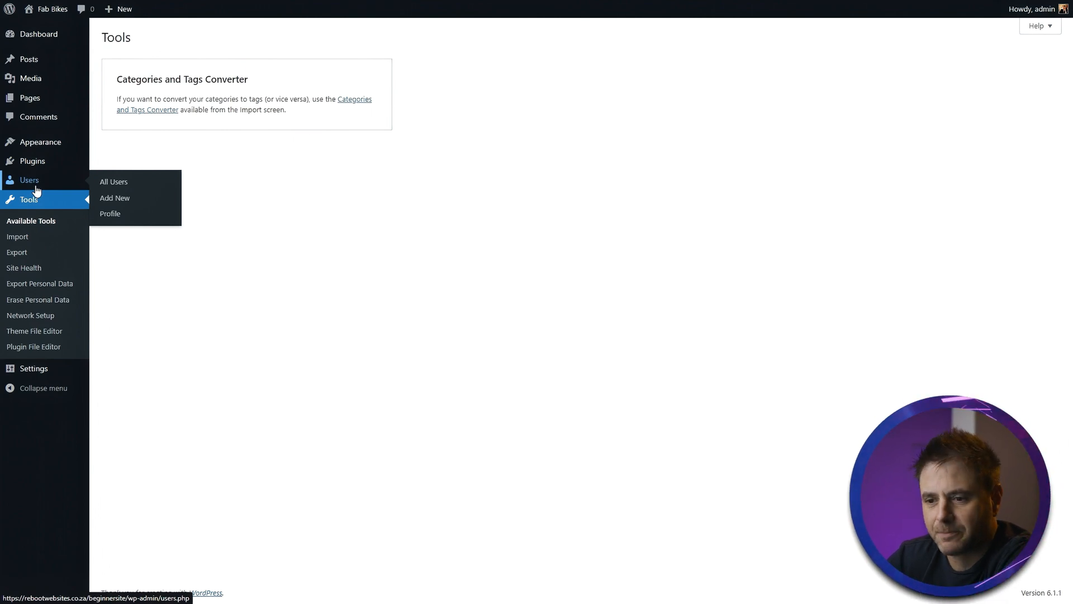
{"action": "left_click", "coordinate": [36, 371]}
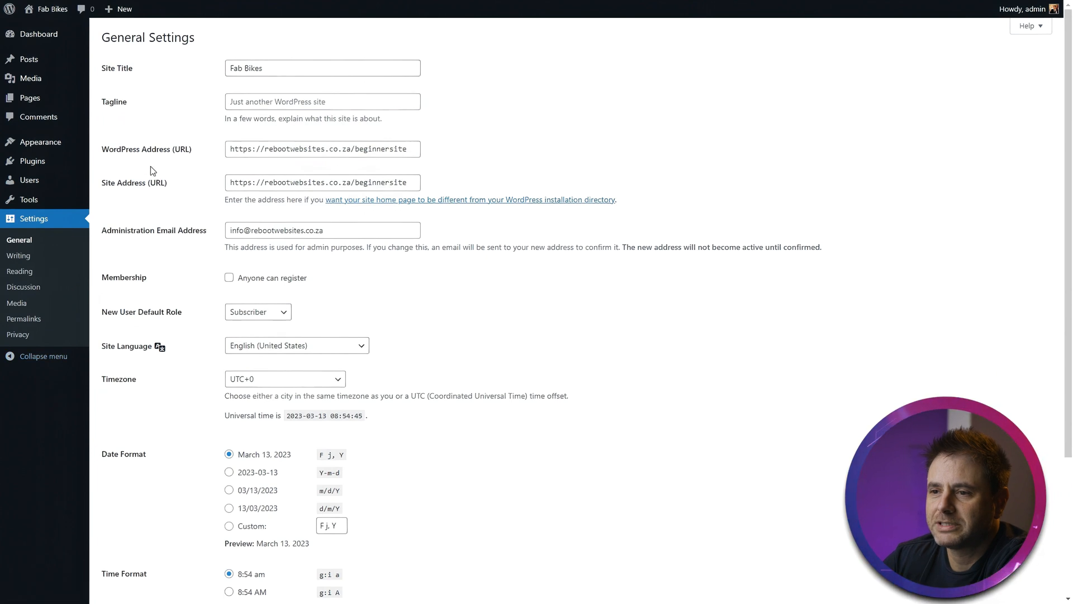
{"action": "left_click", "coordinate": [266, 97]}
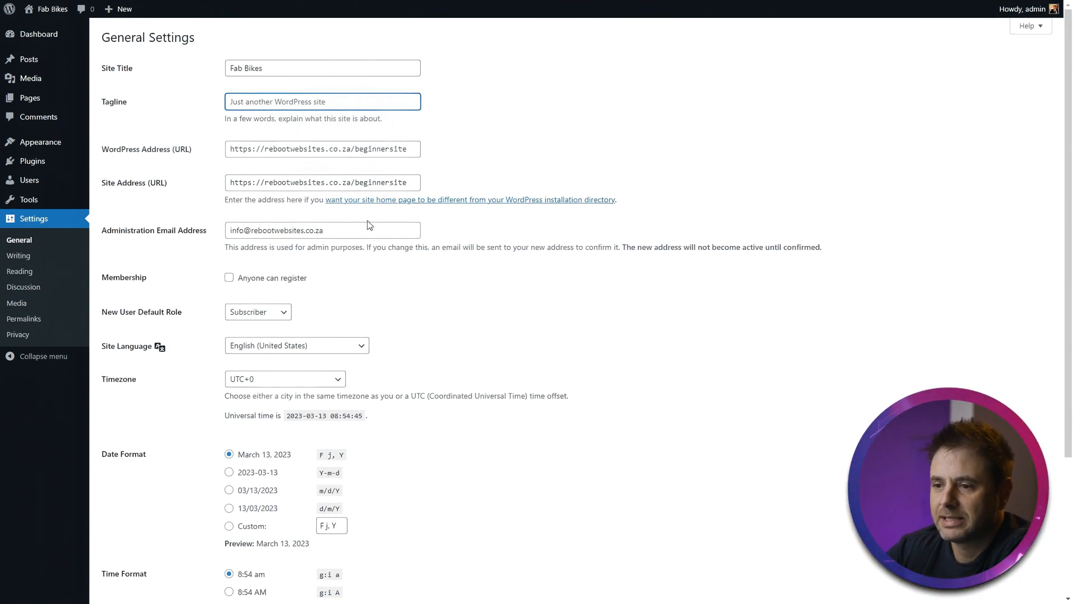
{"action": "scroll", "coordinate": [368, 223], "scroll_direction": "down", "scroll_amount": 3}
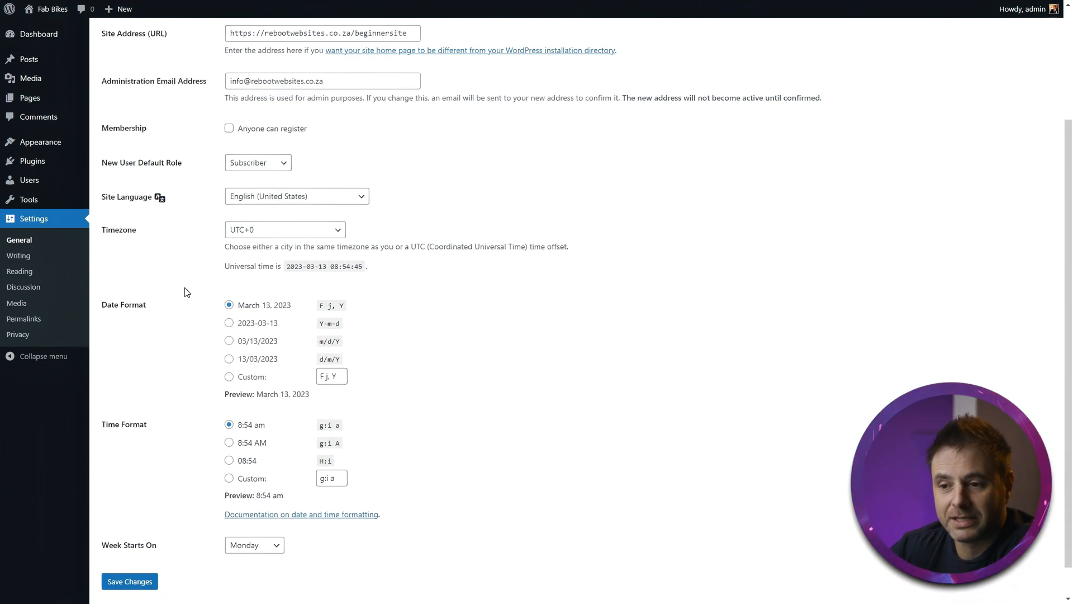
- Set the permalink structure to Post name and save the changes
{"action": "left_click", "coordinate": [22, 323]}
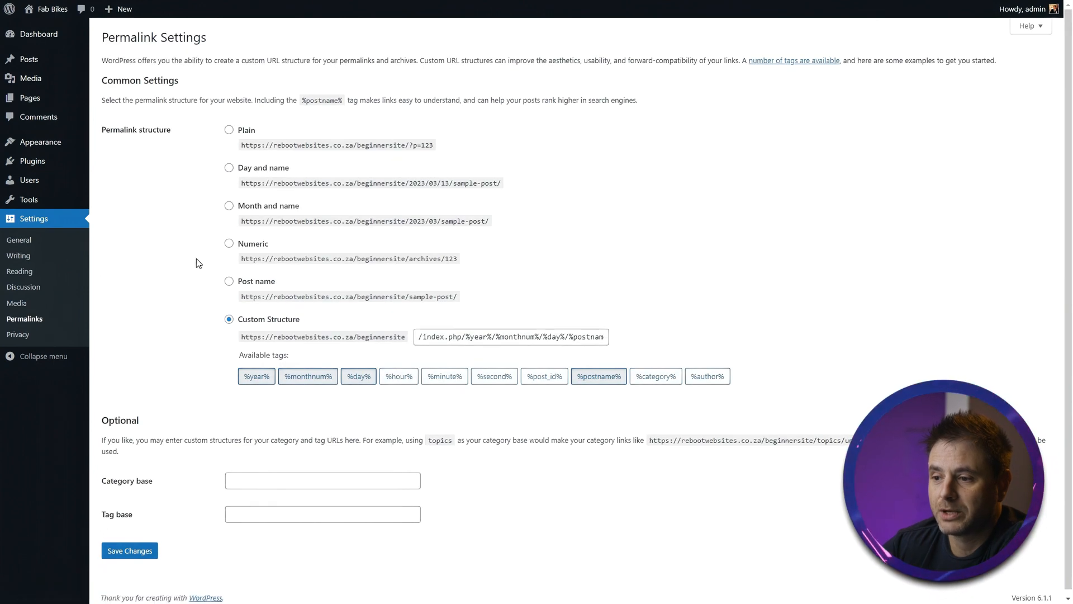
{"action": "left_click", "coordinate": [225, 282]}
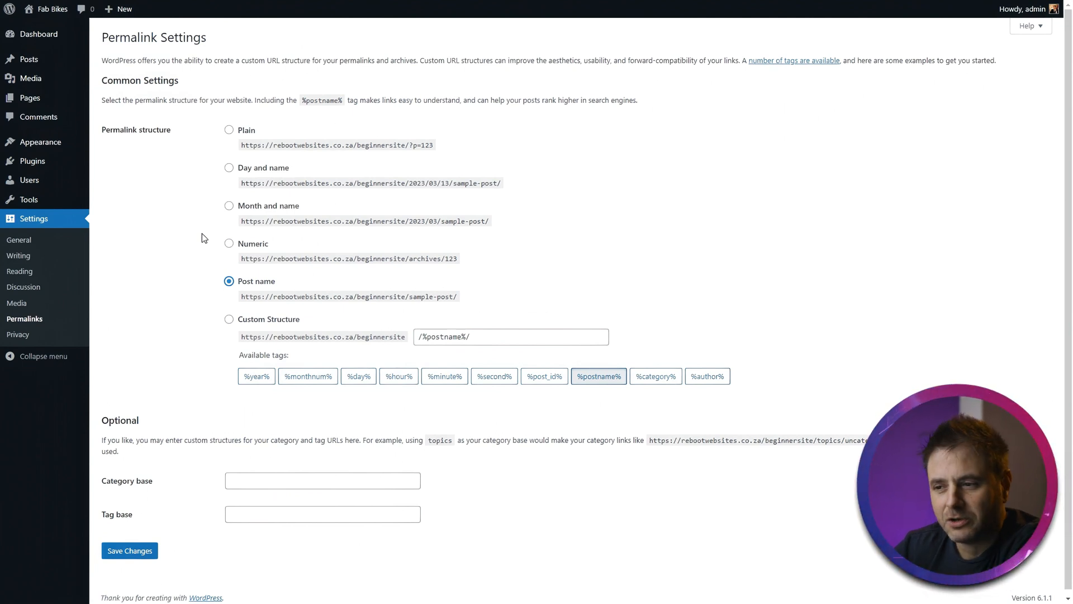
{"action": "left_click", "coordinate": [126, 551]}
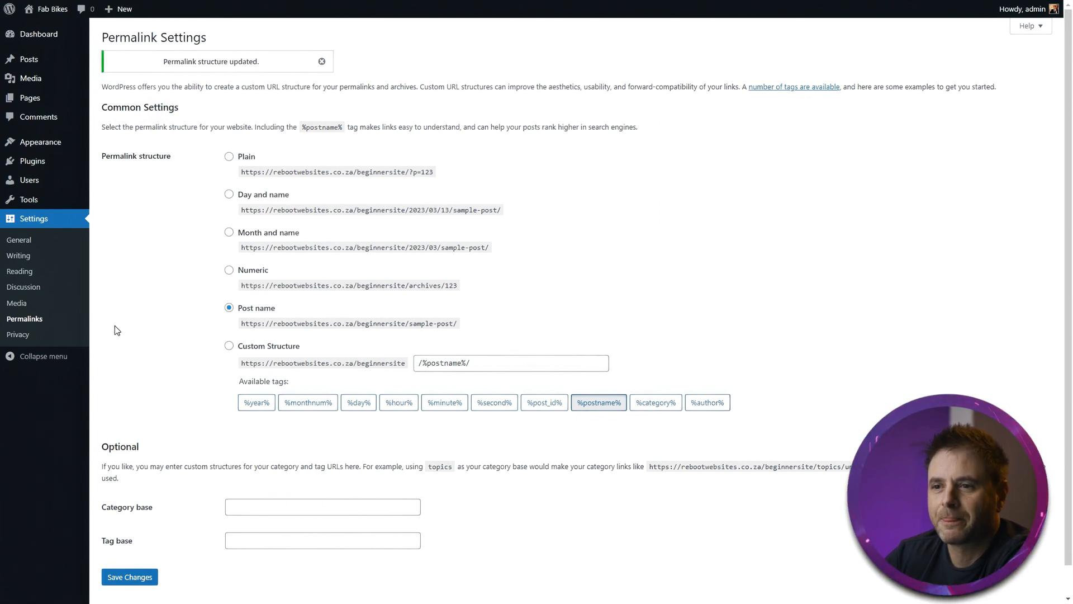
- Search the plugin directory for starter templates and install and activate the Starter Templates plugin
{"action": "left_click", "coordinate": [34, 44]}
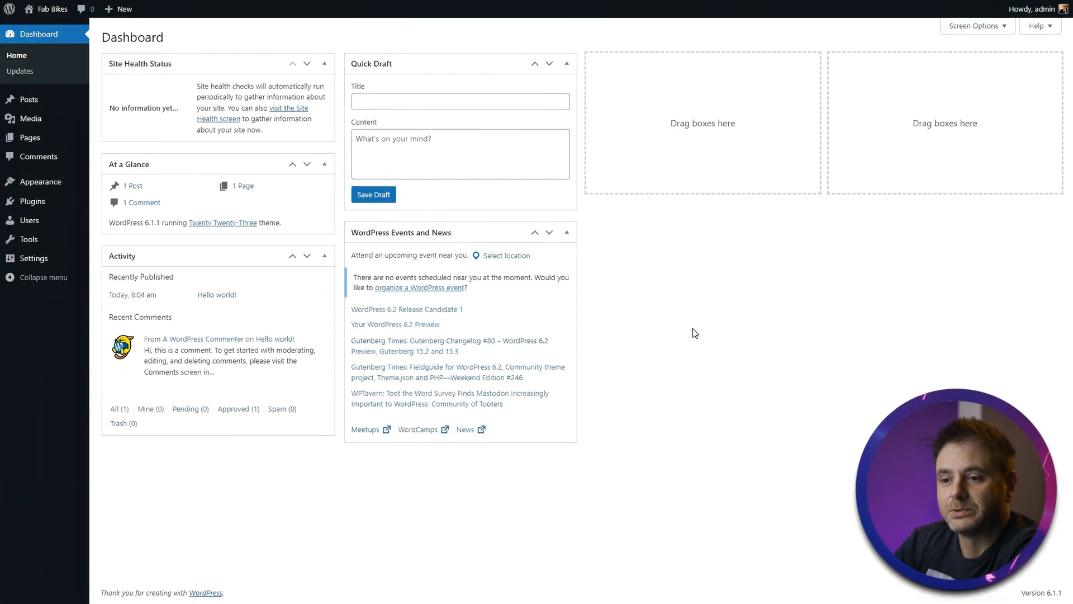
{"action": "mouse_move", "coordinate": [30, 202]}
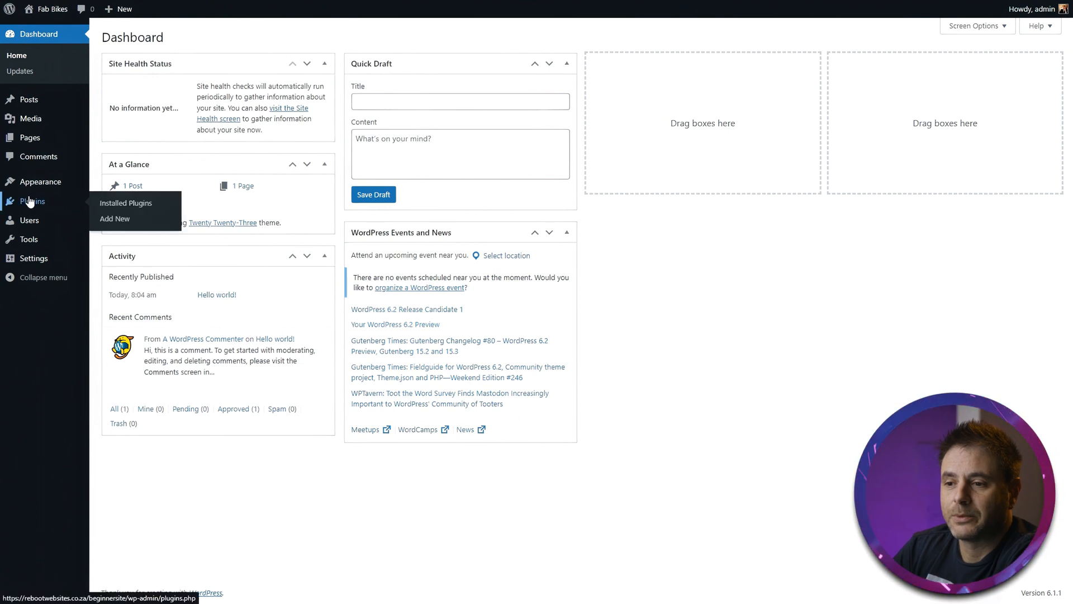
{"action": "left_click", "coordinate": [114, 221]}
{"action": "left_click", "coordinate": [912, 67]}
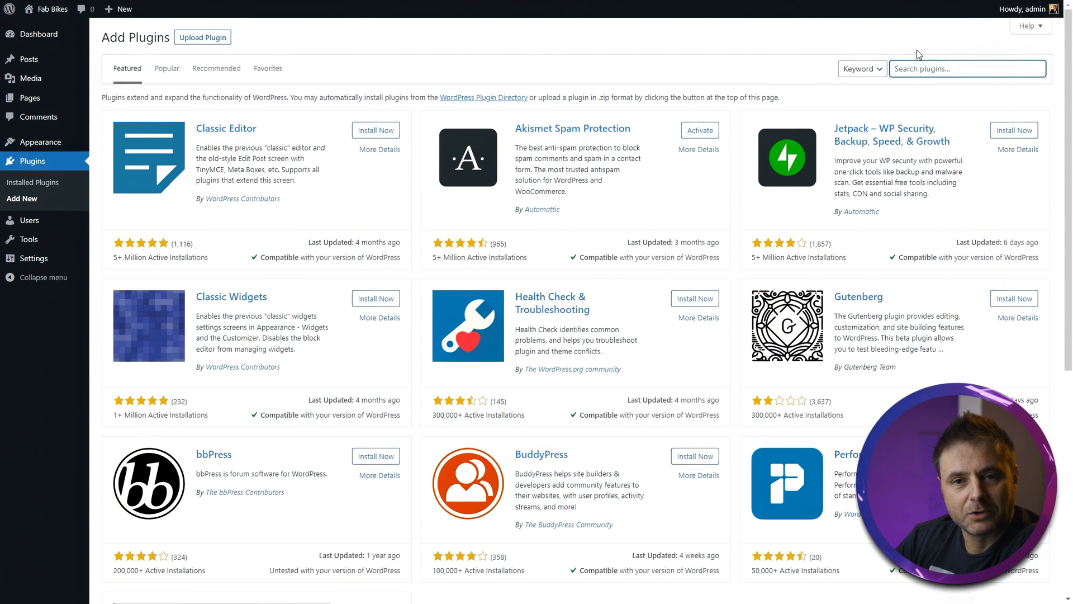
{"action": "type", "text": "starter templates"}
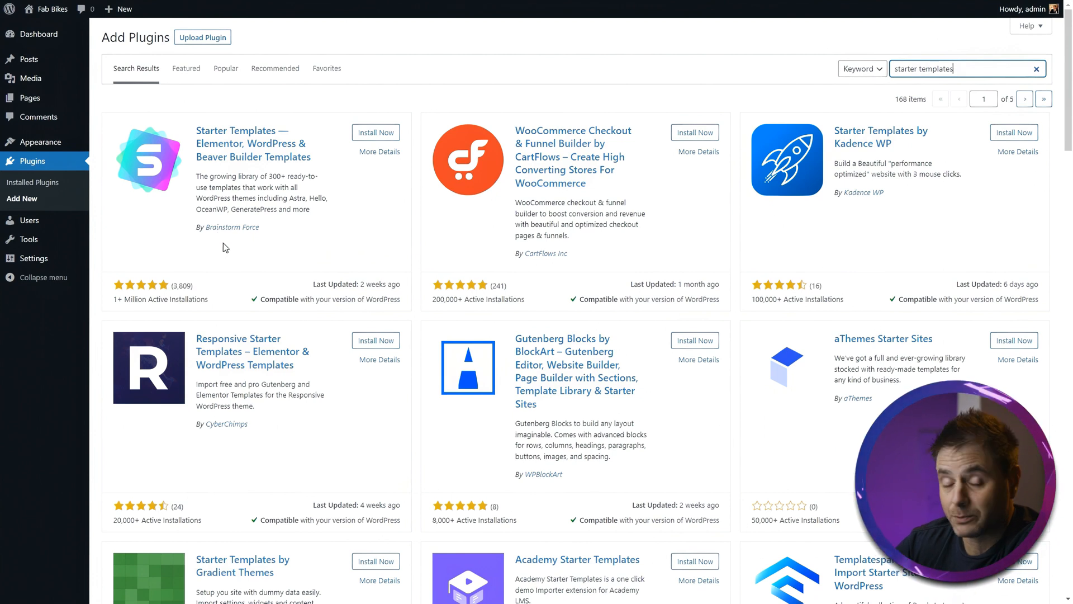
{"action": "left_click", "coordinate": [393, 137]}
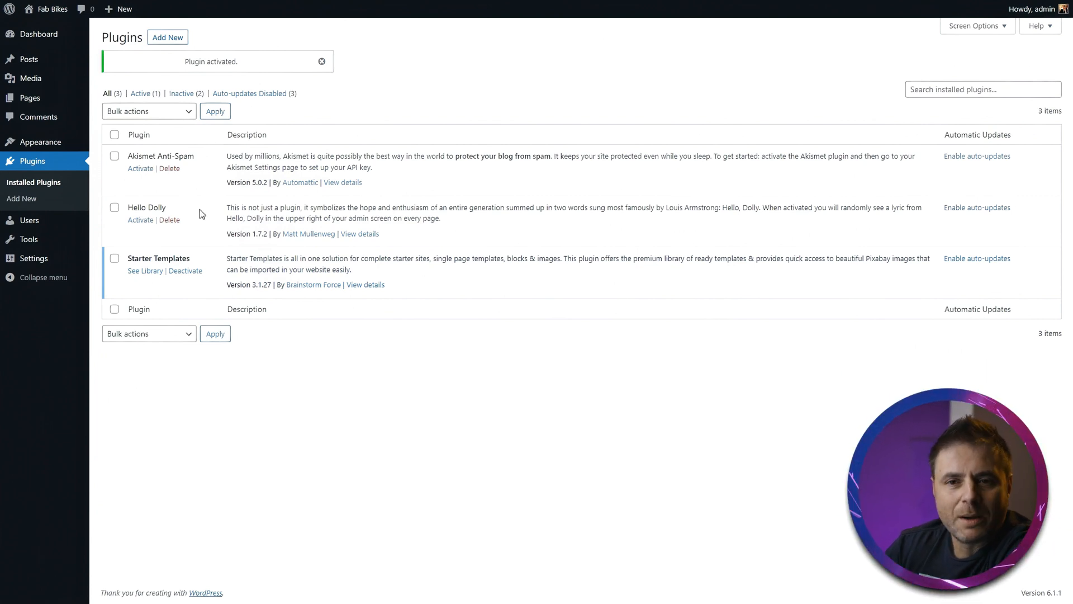
- Delete the Akismet Anti-Spam and Hello Dolly plugins with a bulk delete action, confirming the deletion
{"action": "left_click", "coordinate": [114, 208]}
{"action": "left_click", "coordinate": [163, 115]}
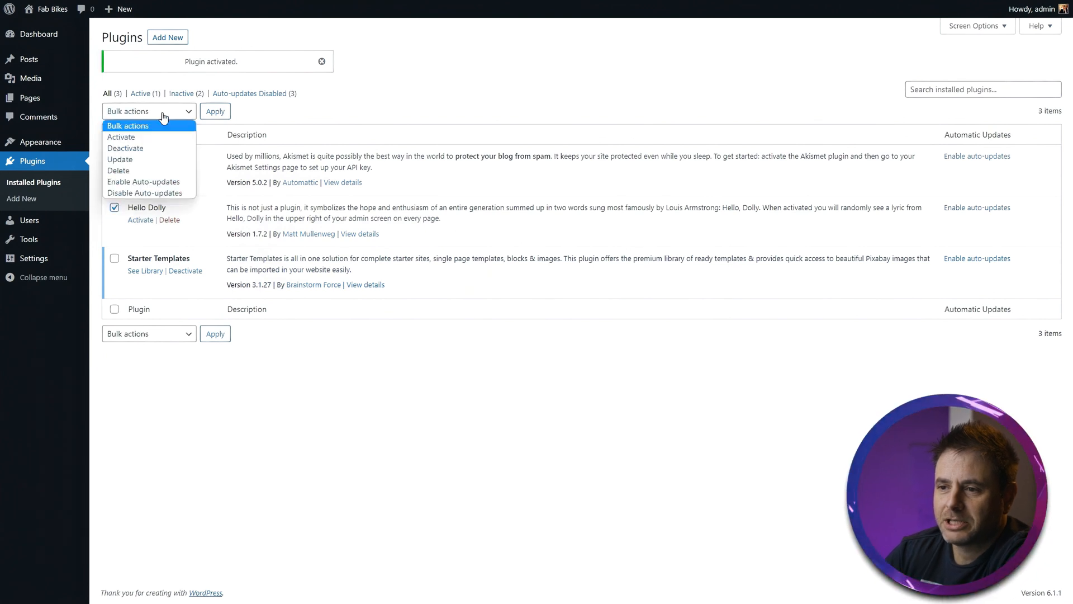
{"action": "left_click", "coordinate": [128, 168]}
{"action": "left_click", "coordinate": [215, 114]}
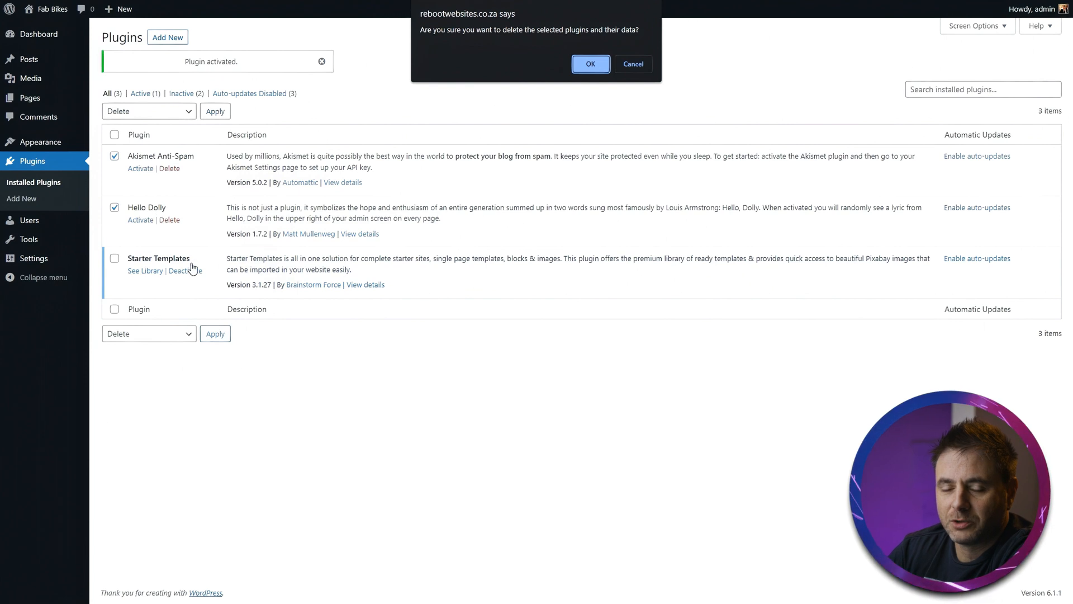
{"action": "left_click", "coordinate": [578, 66]}
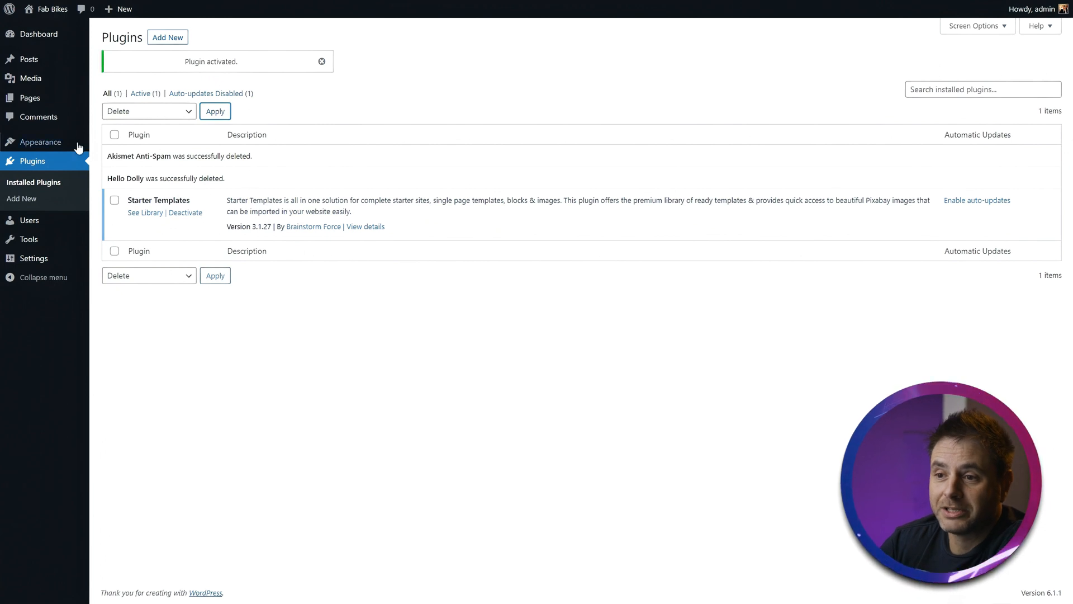
- Open Starter Templates and start building the website with the Elementor page builder
{"action": "mouse_move", "coordinate": [49, 141]}
{"action": "left_click", "coordinate": [115, 178]}
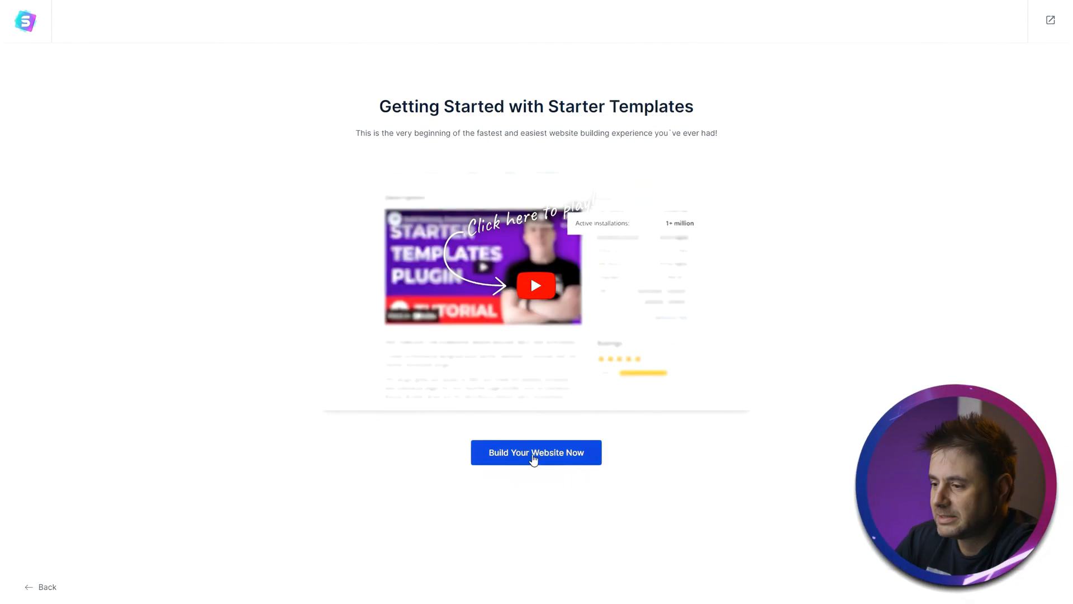
{"action": "left_click", "coordinate": [532, 454]}
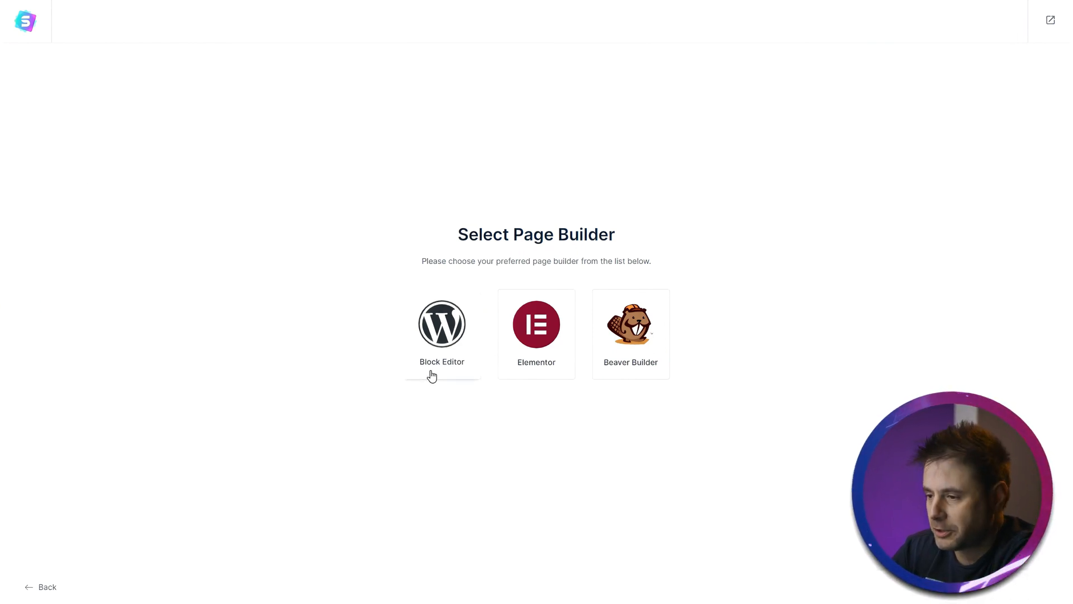
{"action": "left_click", "coordinate": [556, 349]}
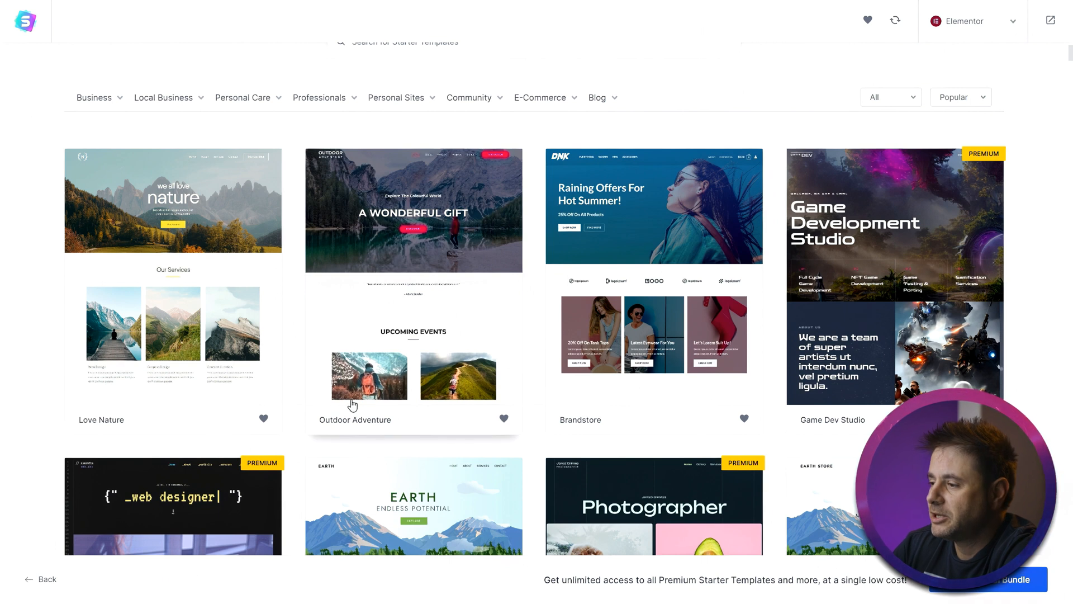
- Search the starter templates for "sier" and select the Sierra Nature template
{"action": "scroll", "coordinate": [4, 299], "scroll_direction": "down", "scroll_amount": 5}
{"action": "scroll", "coordinate": [542, 389], "scroll_direction": "down", "scroll_amount": 3}
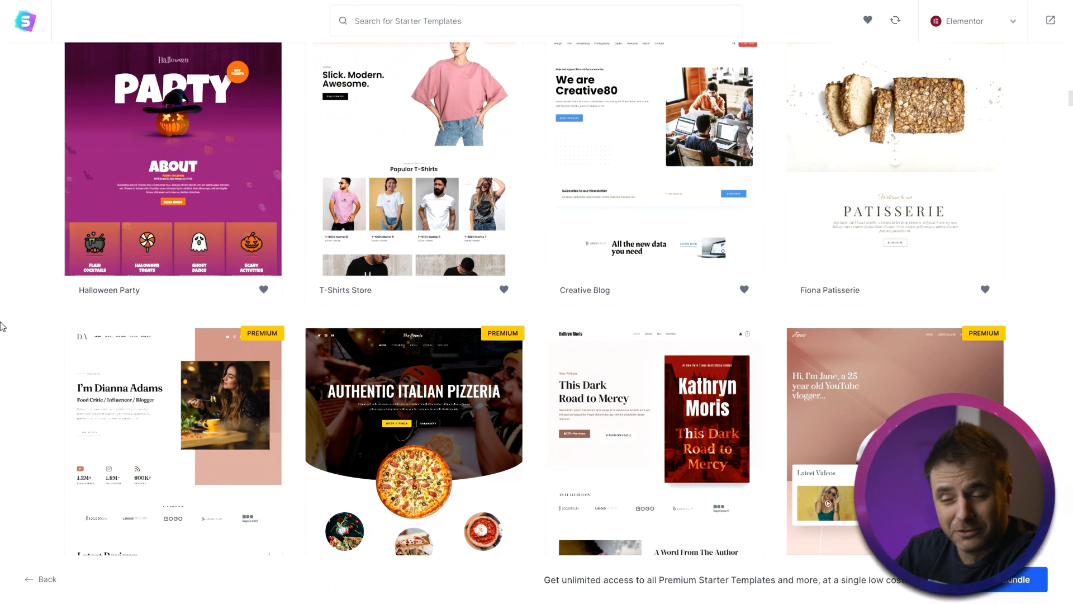
{"action": "scroll", "coordinate": [2, 326], "scroll_direction": "up", "scroll_amount": 10}
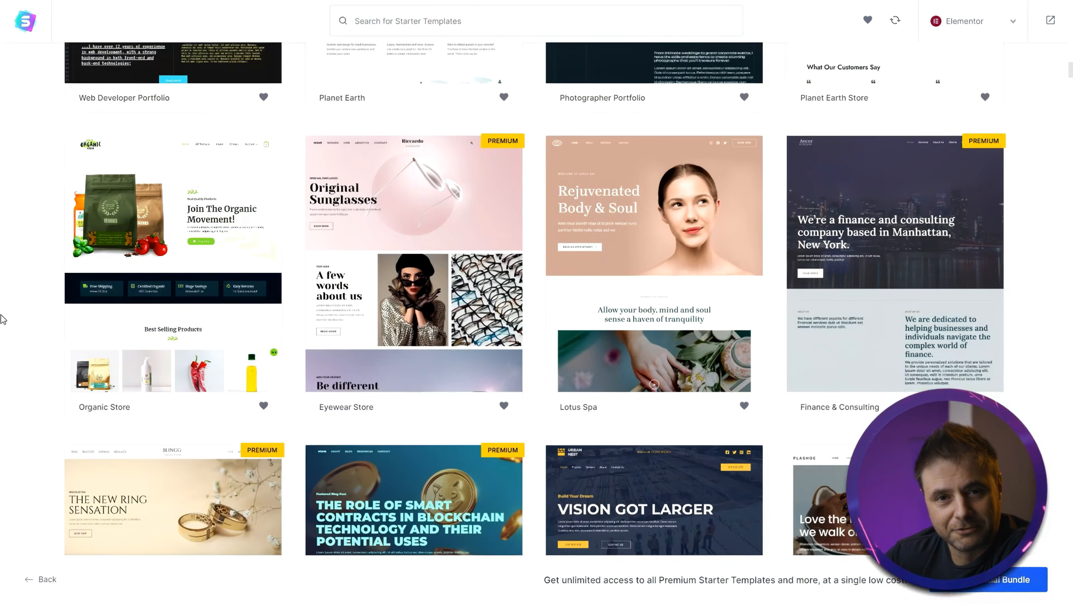
{"action": "scroll", "coordinate": [2, 324], "scroll_direction": "up", "scroll_amount": 7}
{"action": "left_click", "coordinate": [360, 26]}
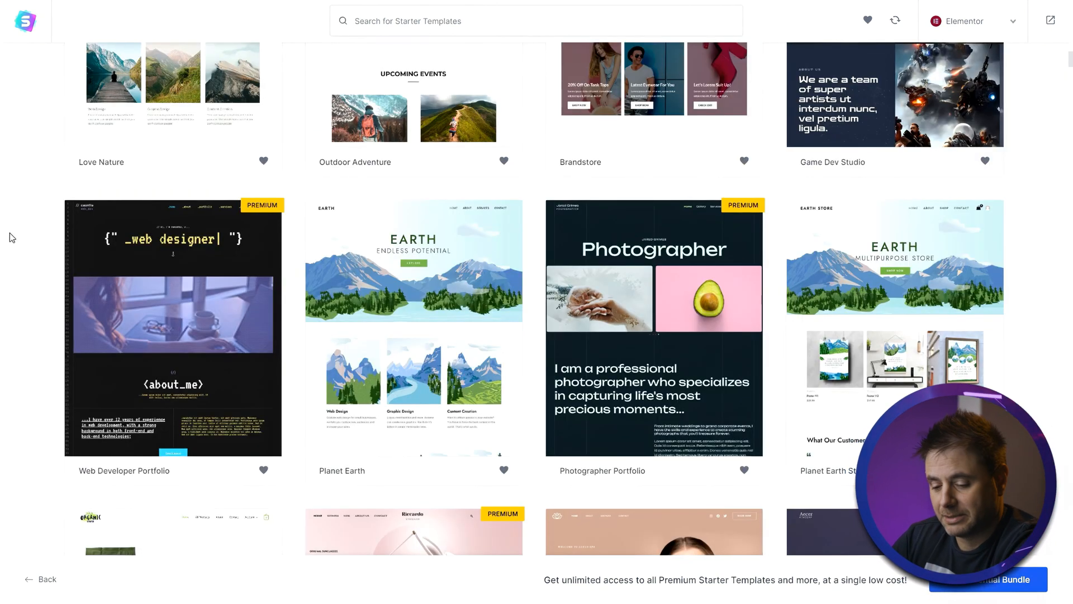
{"action": "type", "text": "sier"}
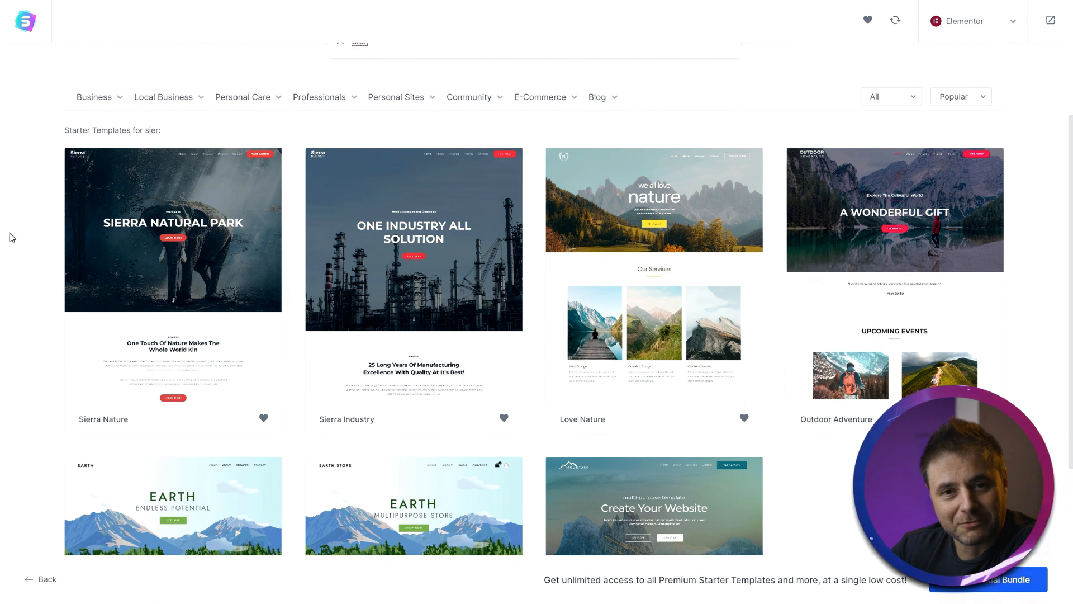
{"action": "left_click", "coordinate": [175, 193]}
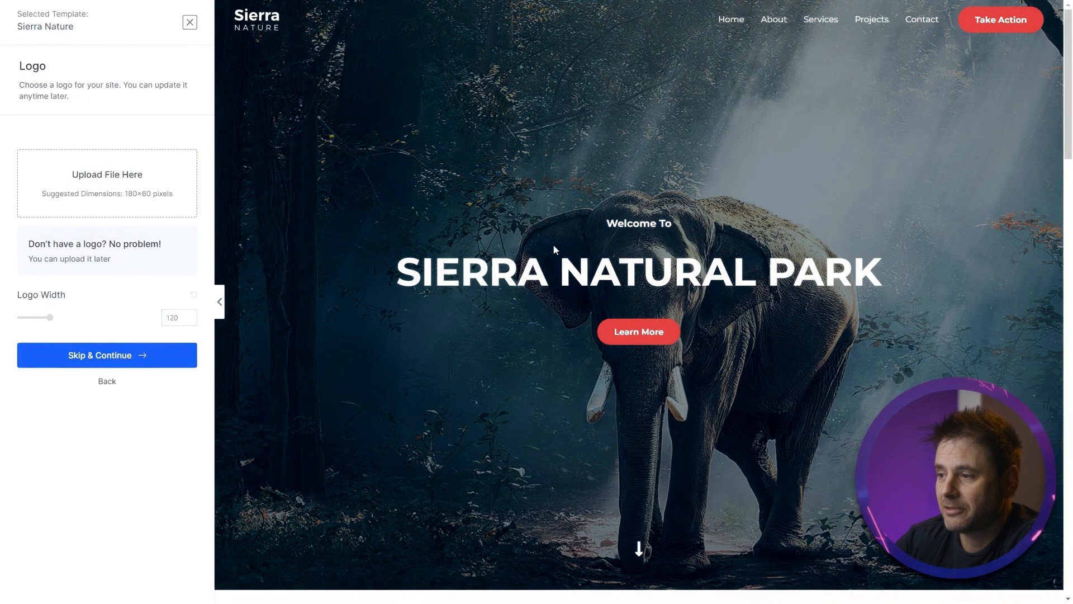
- Scroll through the Sierra Nature template preview to examine its sections
{"action": "scroll", "coordinate": [481, 223], "scroll_direction": "down", "scroll_amount": 7}
{"action": "scroll", "coordinate": [370, 274], "scroll_direction": "up", "scroll_amount": 5}
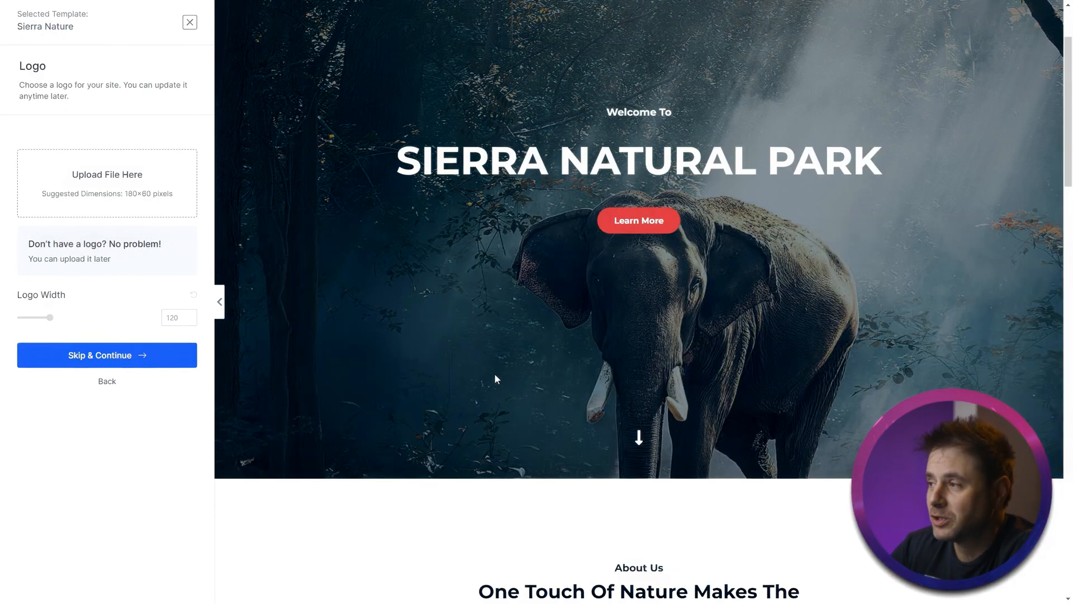
{"action": "scroll", "coordinate": [445, 216], "scroll_direction": "down", "scroll_amount": 8}
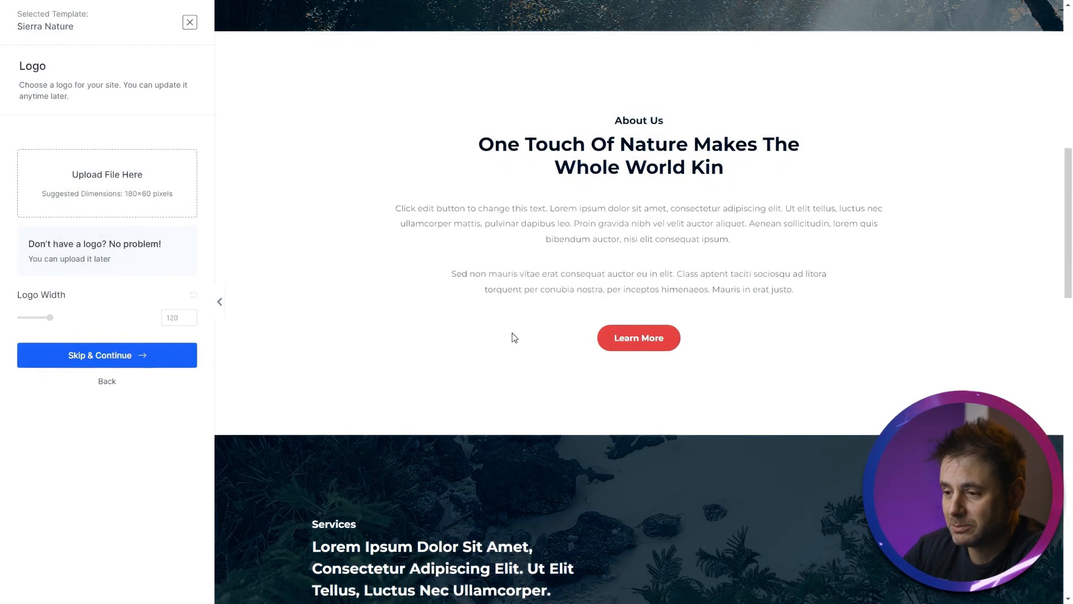
{"action": "scroll", "coordinate": [512, 337], "scroll_direction": "down", "scroll_amount": 5}
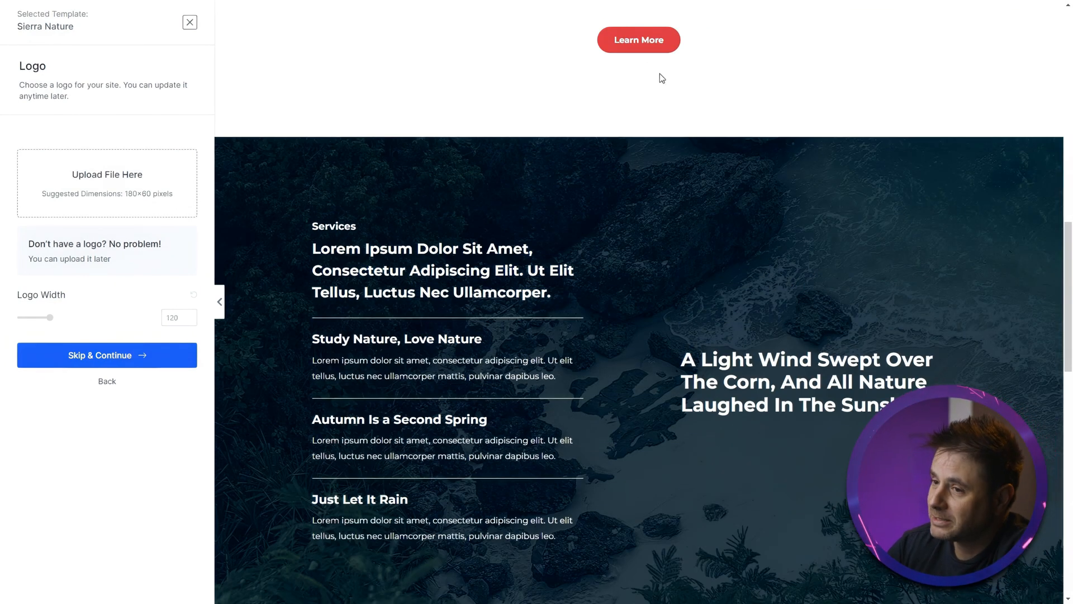
{"action": "scroll", "coordinate": [643, 59], "scroll_direction": "down", "scroll_amount": 5}
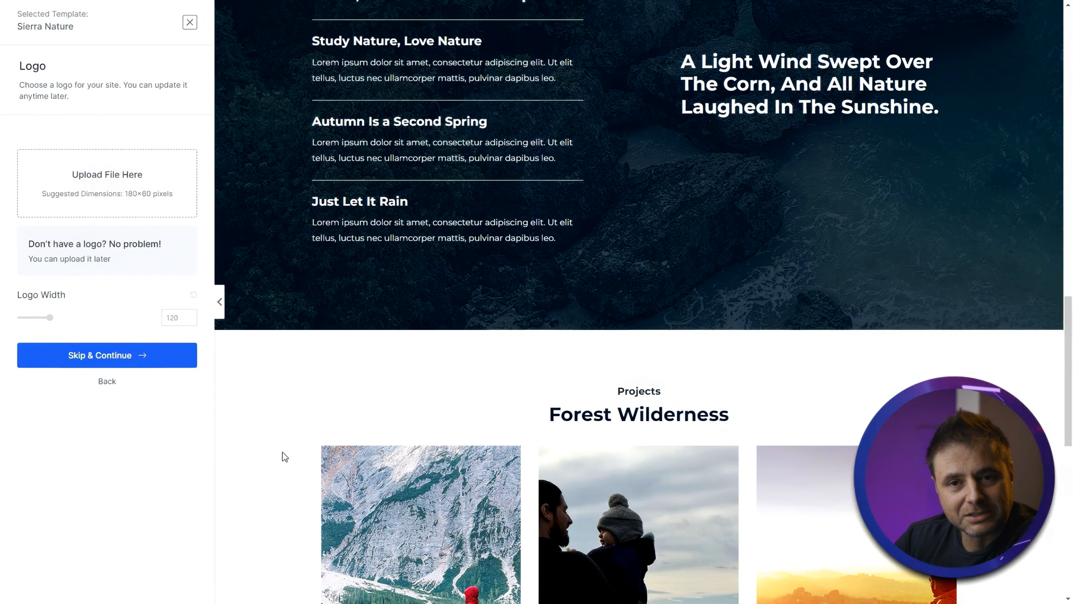
{"action": "scroll", "coordinate": [283, 457], "scroll_direction": "up", "scroll_amount": 18}
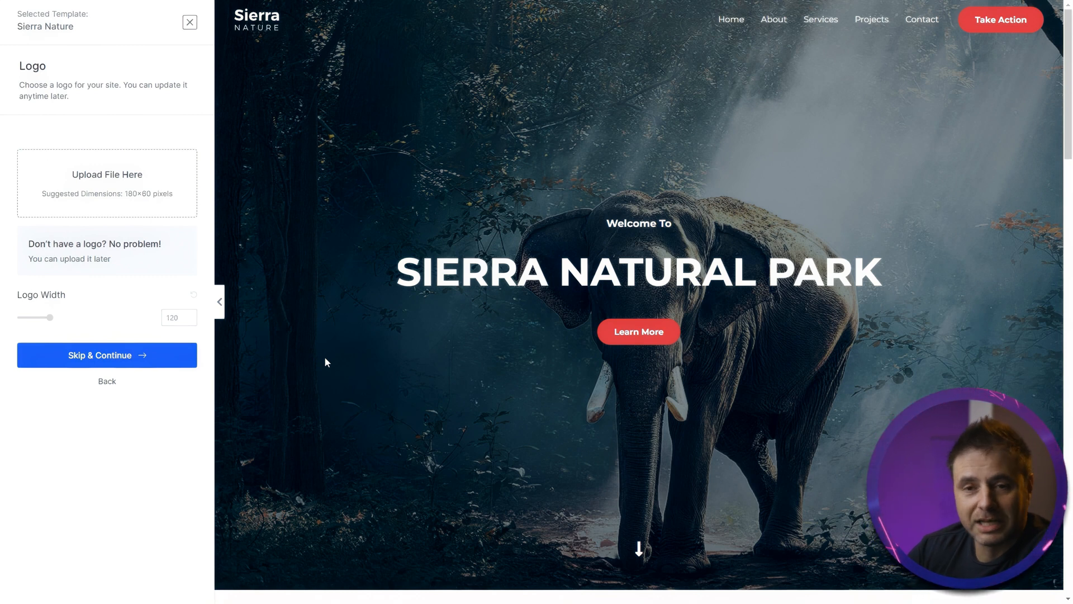
- Upload the Fab Bikes logo files, use the white logo as the site logo, set its width to 80, and continue
{"action": "left_click", "coordinate": [114, 203]}
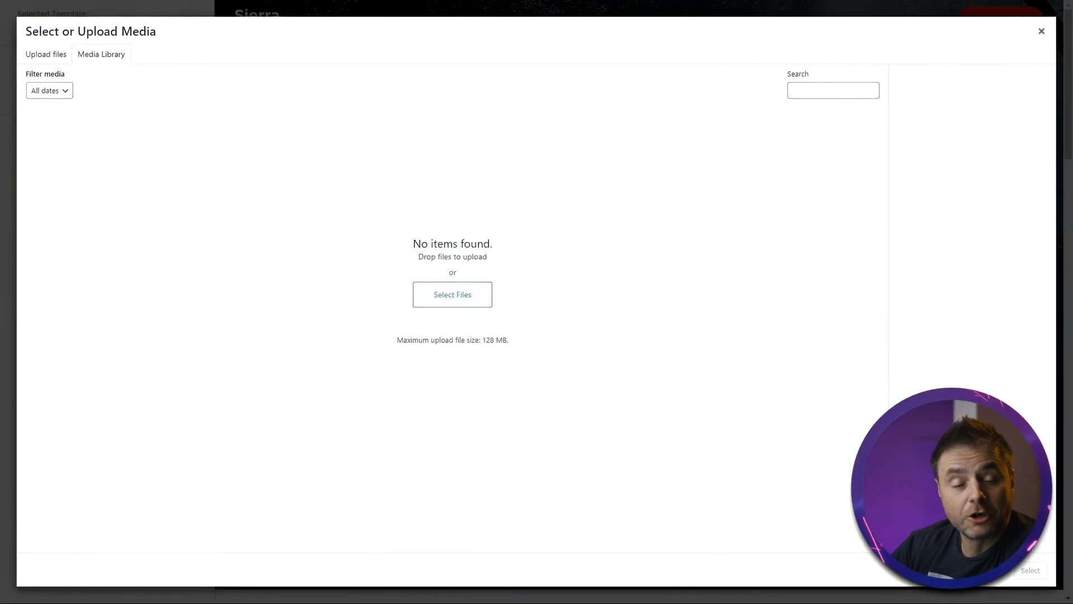
{"action": "left_click_drag", "start_coordinate": [748, 246], "coordinate": [313, 201]}
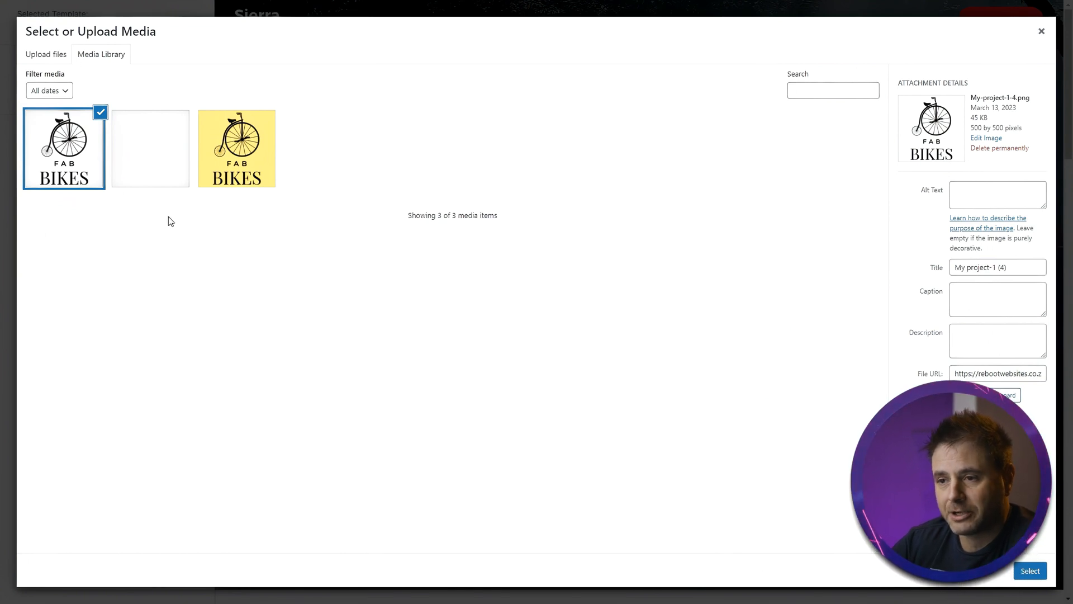
{"action": "left_click", "coordinate": [146, 170]}
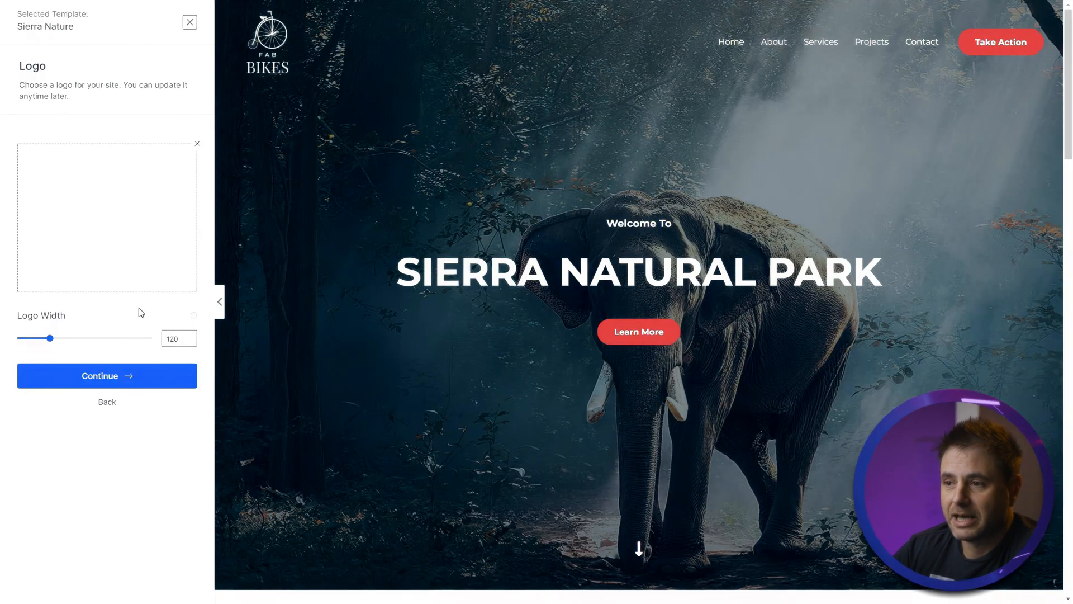
{"action": "left_click_drag", "start_coordinate": [49, 338], "coordinate": [40, 339]}
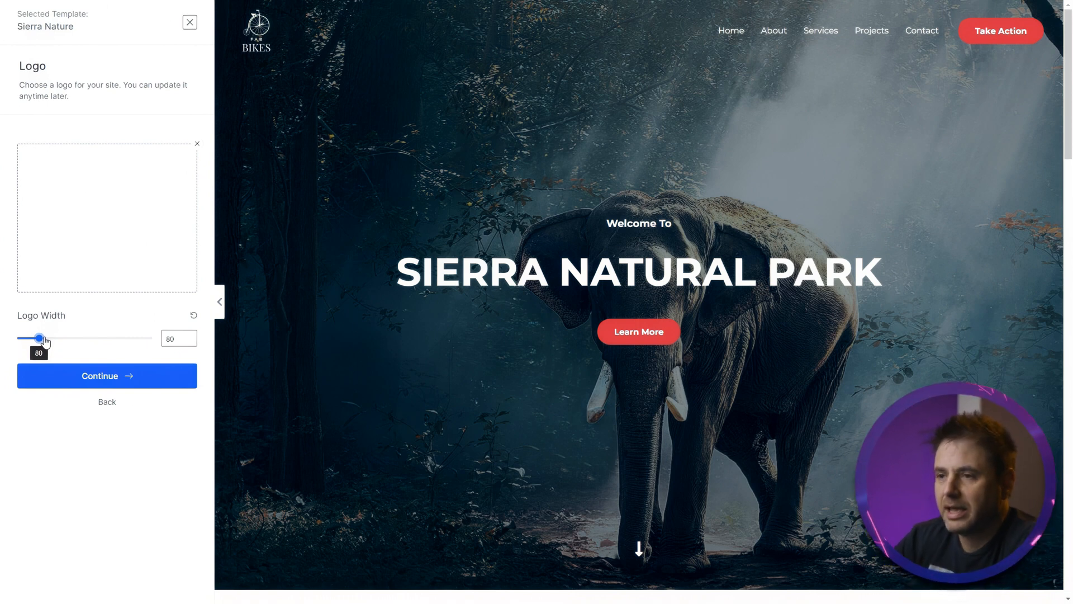
{"action": "left_click", "coordinate": [125, 377]}
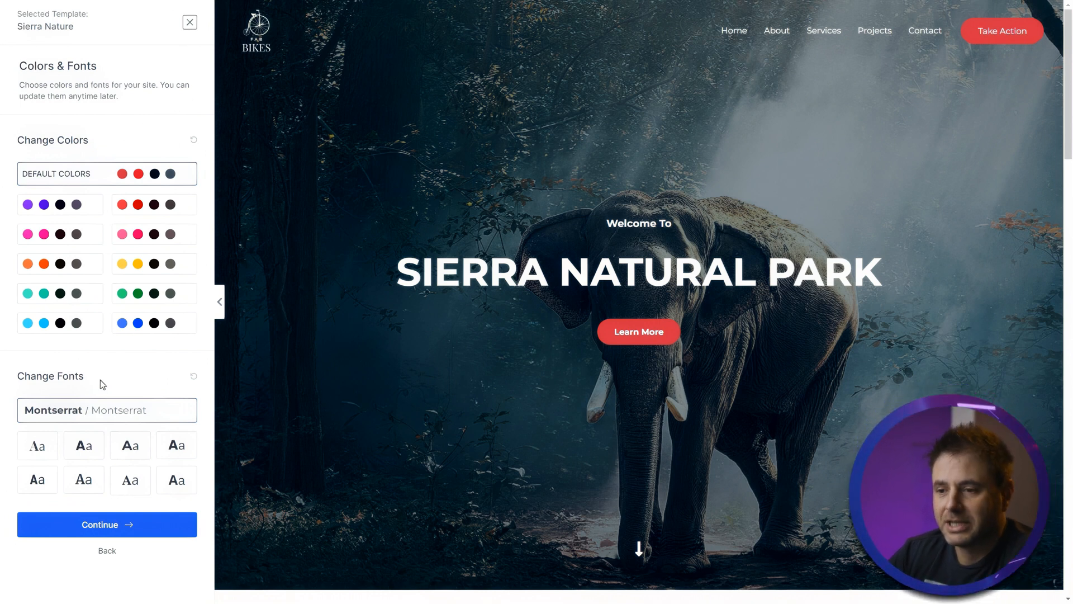
- Choose the yellow colour palette for the site and continue to the final step
{"action": "left_click", "coordinate": [161, 272]}
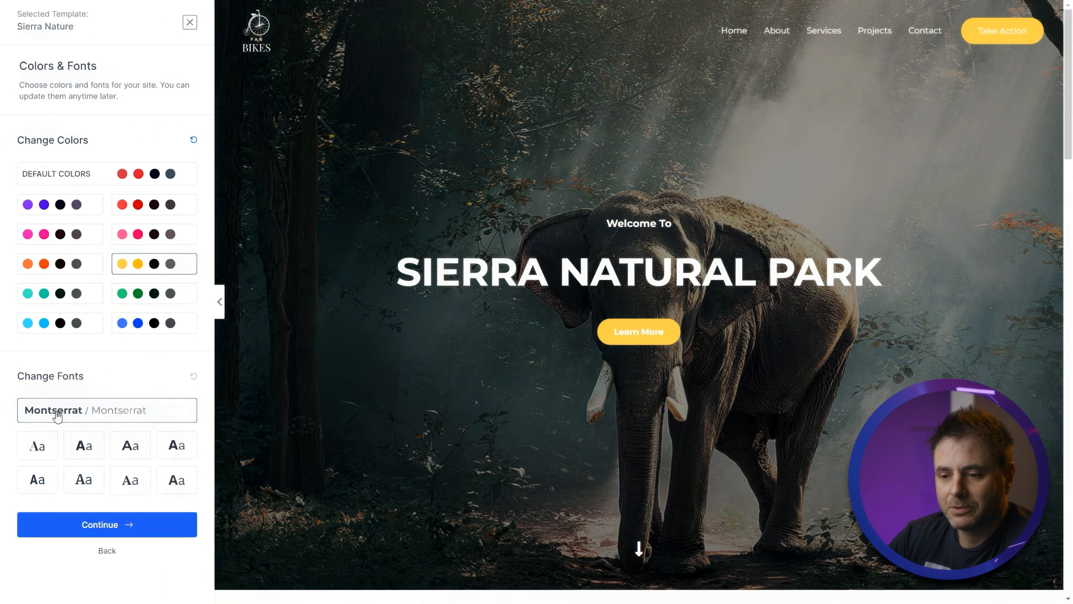
{"action": "left_click", "coordinate": [117, 535]}
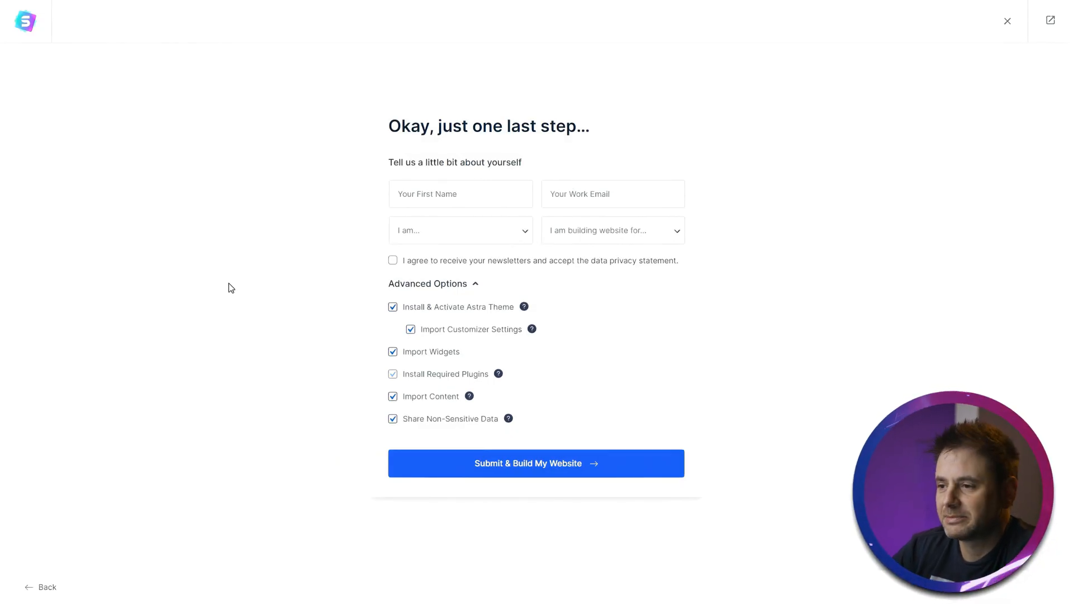
- Fill in the first name and work email, choose Expert and My Client, and submit to build the website
{"action": "left_click", "coordinate": [474, 198]}
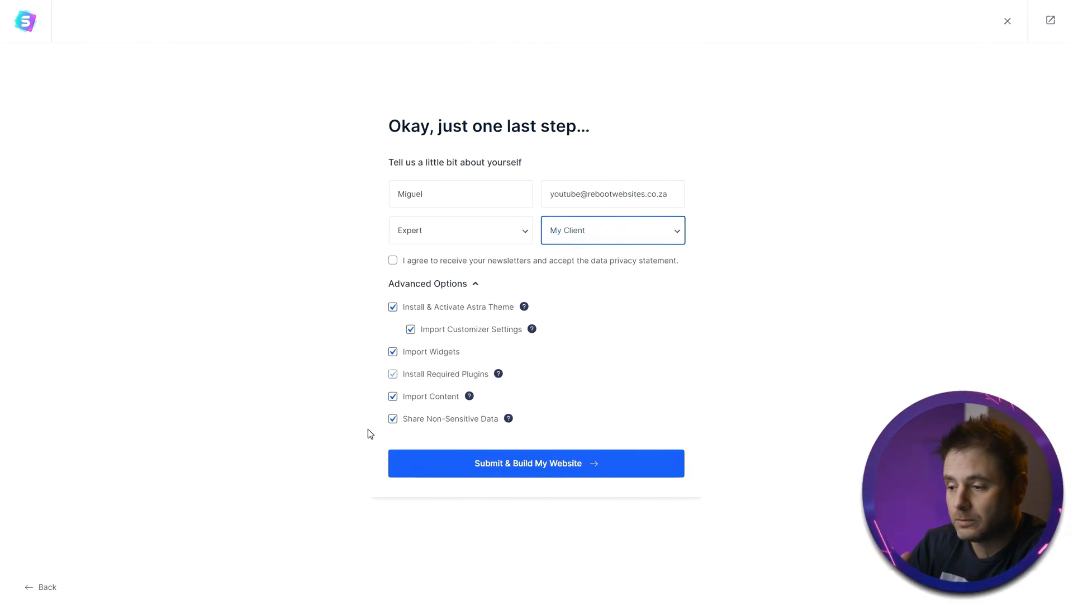
{"action": "left_click", "coordinate": [468, 463]}
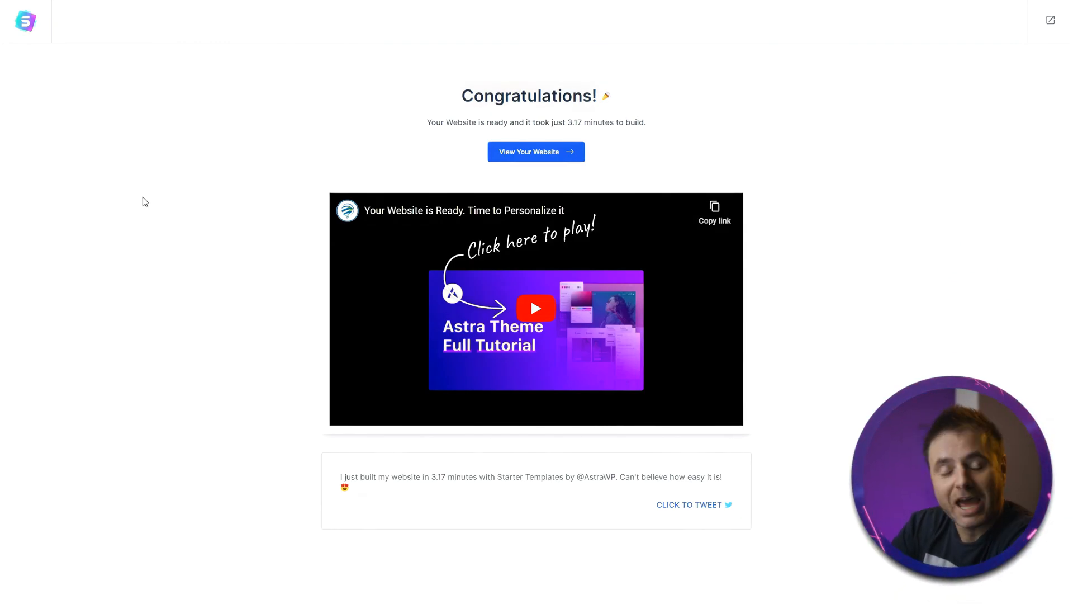
- Open the built website and browse its Services, Projects and Contact pages
{"action": "left_click", "coordinate": [499, 152]}
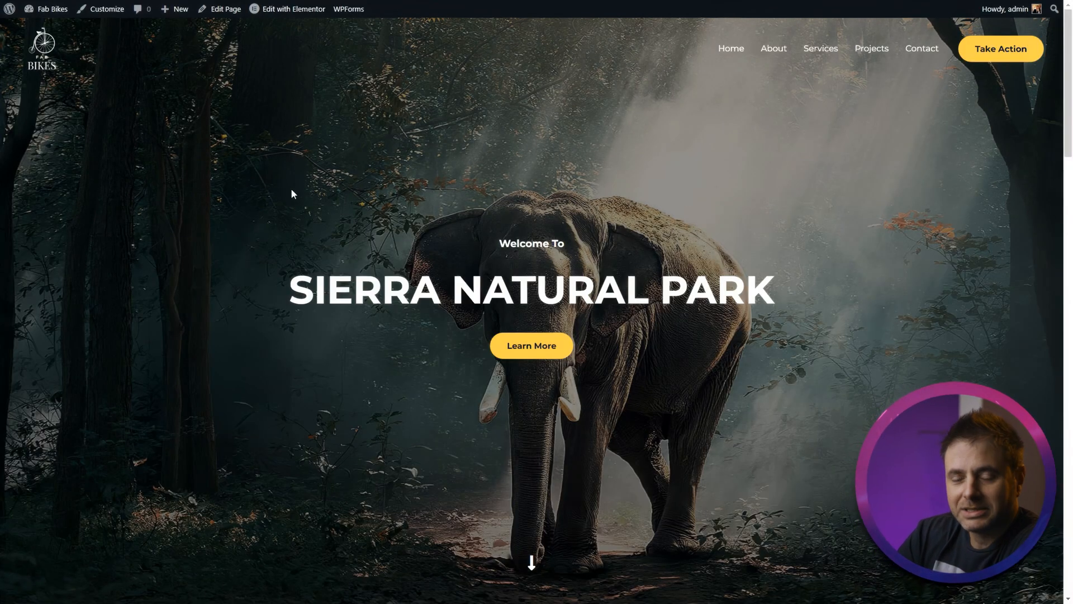
{"action": "left_click", "coordinate": [778, 56]}
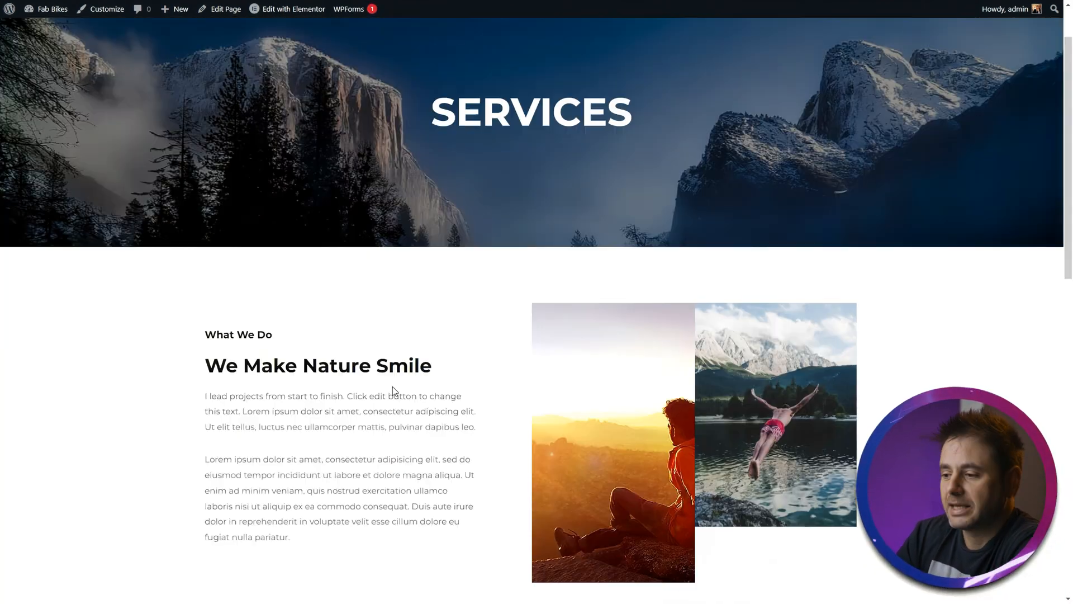
{"action": "scroll", "coordinate": [393, 387], "scroll_direction": "down", "scroll_amount": 10}
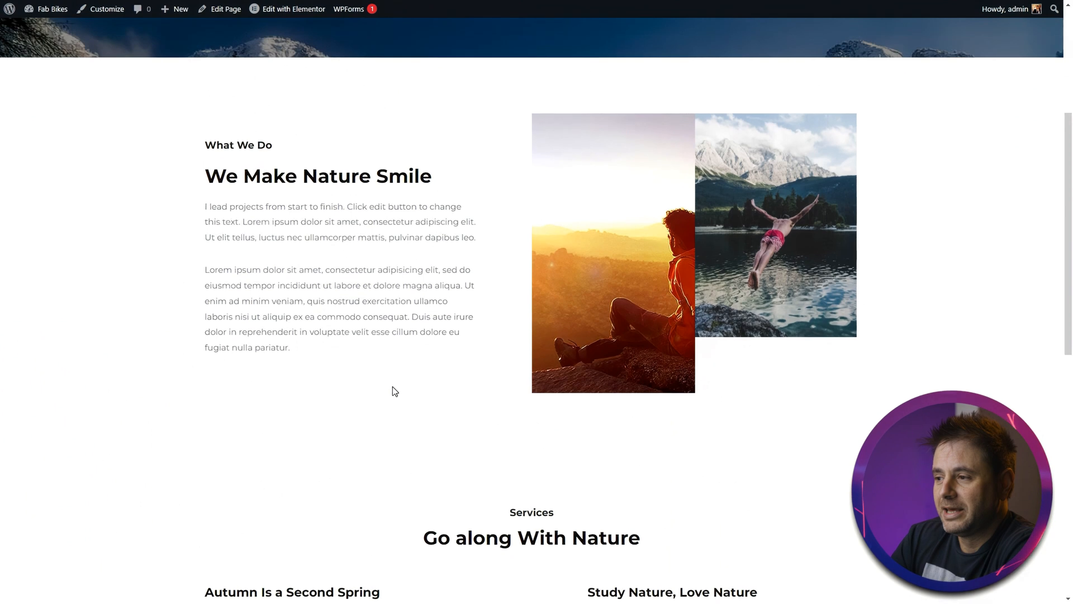
{"action": "scroll", "coordinate": [393, 388], "scroll_direction": "up", "scroll_amount": 5}
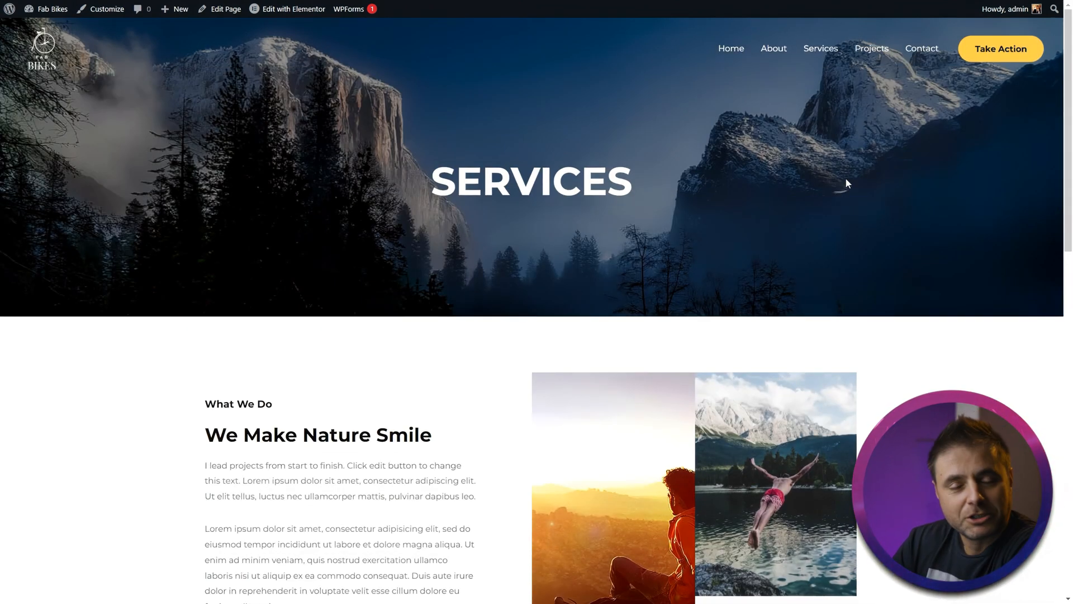
{"action": "left_click", "coordinate": [874, 49]}
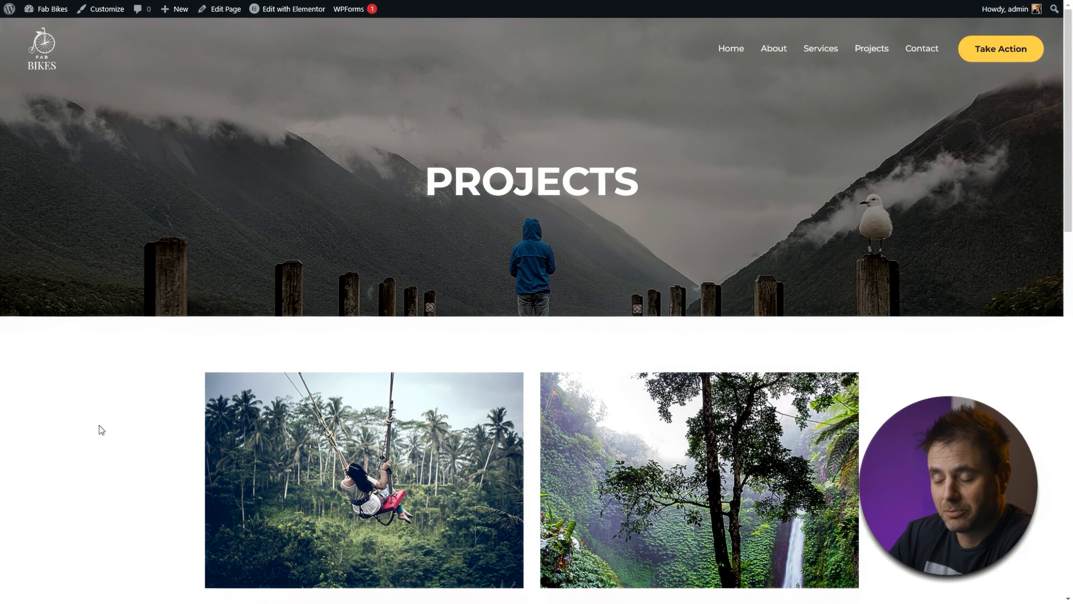
{"action": "left_click", "coordinate": [922, 49]}
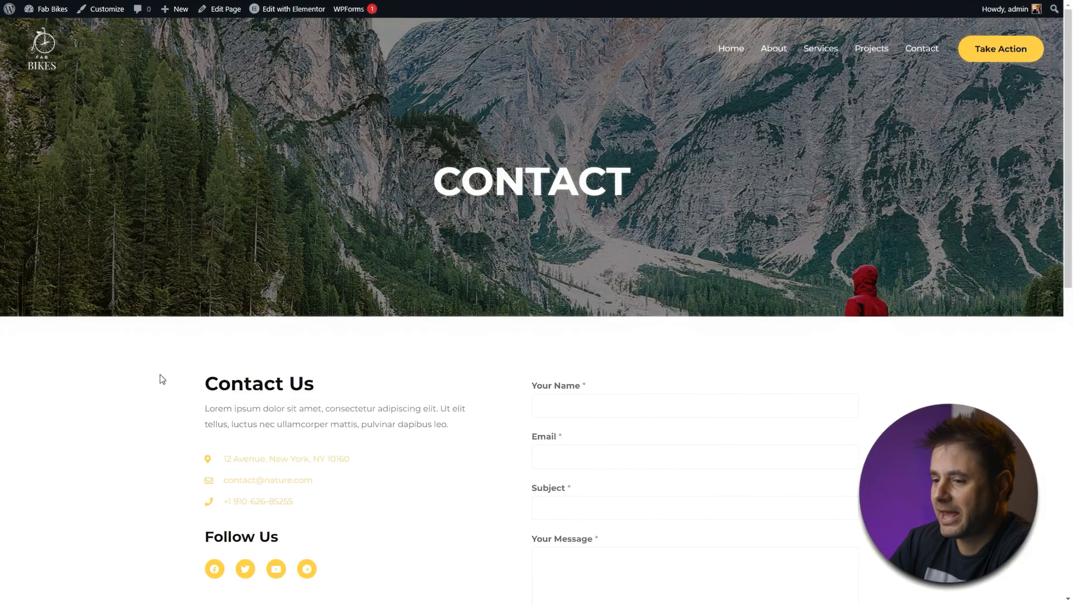
{"action": "scroll", "coordinate": [117, 467], "scroll_direction": "down", "scroll_amount": 8}
{"action": "scroll", "coordinate": [118, 468], "scroll_direction": "up", "scroll_amount": 5}
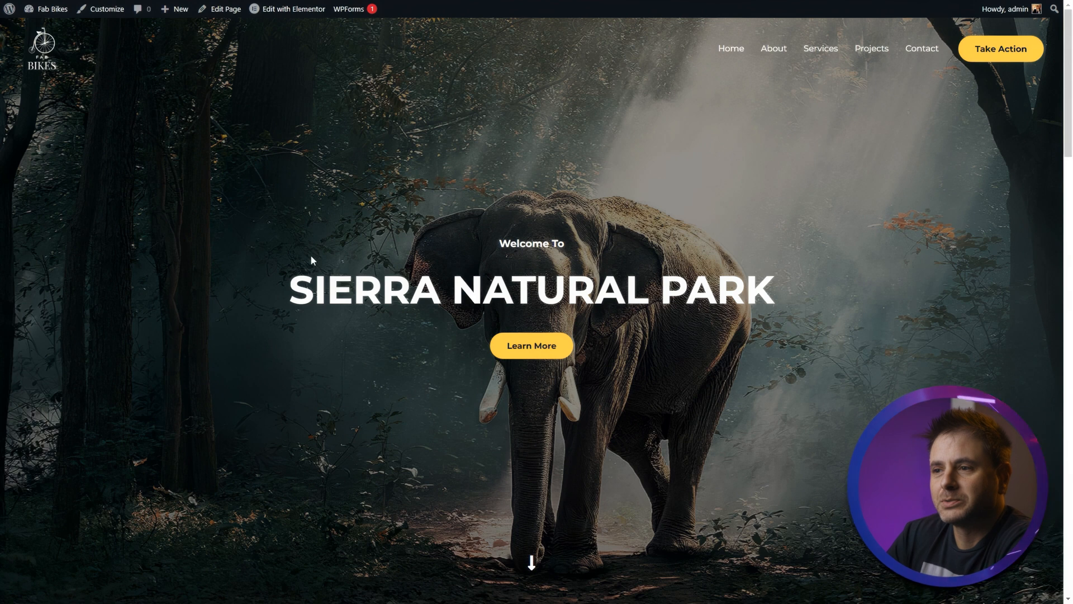
- Open the home page in Elementor and scroll through the available widgets
{"action": "mouse_move", "coordinate": [292, 14]}
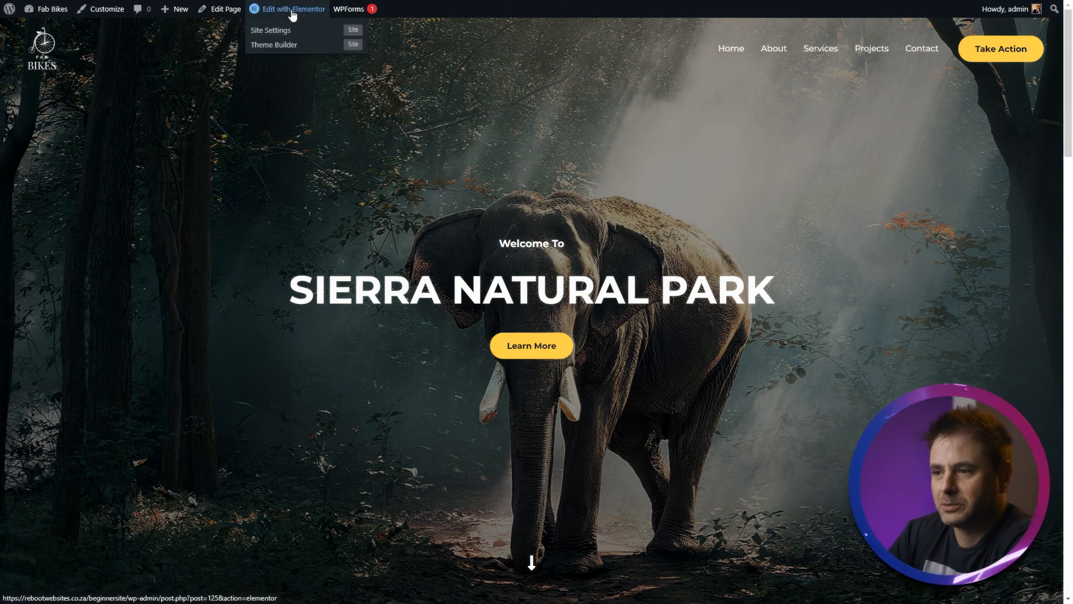
{"action": "left_click", "coordinate": [293, 15]}
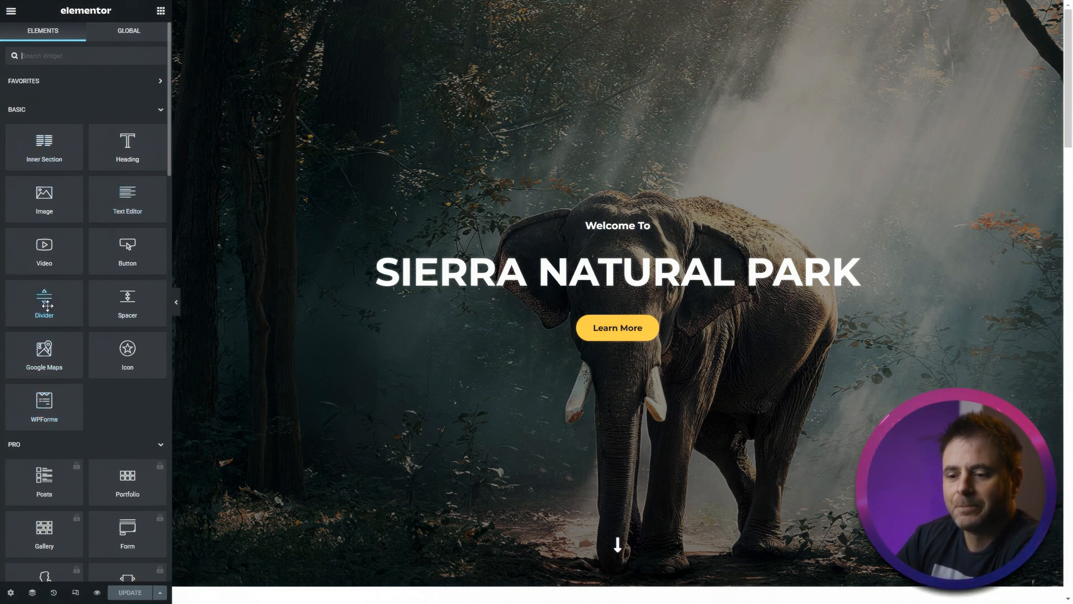
{"action": "scroll", "coordinate": [47, 307], "scroll_direction": "down", "scroll_amount": 4}
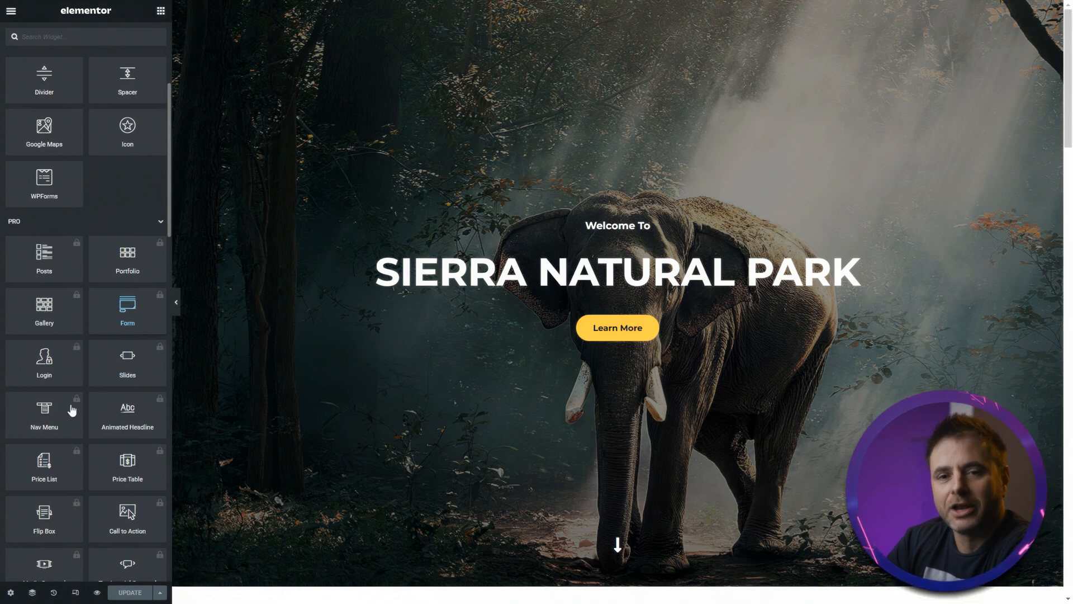
{"action": "scroll", "coordinate": [74, 478], "scroll_direction": "down", "scroll_amount": 12}
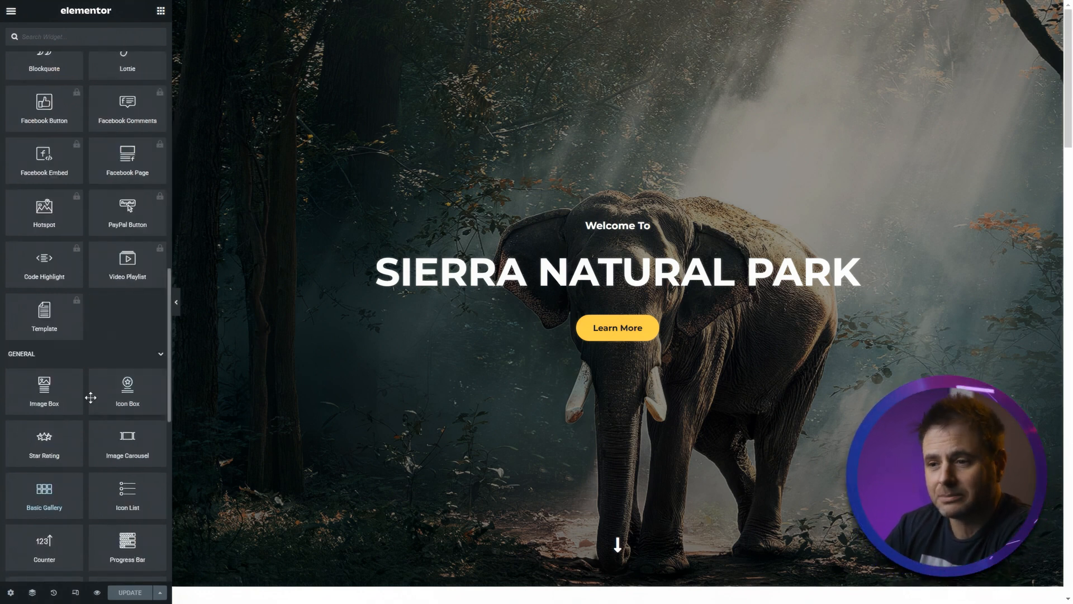
{"action": "scroll", "coordinate": [96, 428], "scroll_direction": "up", "scroll_amount": 8}
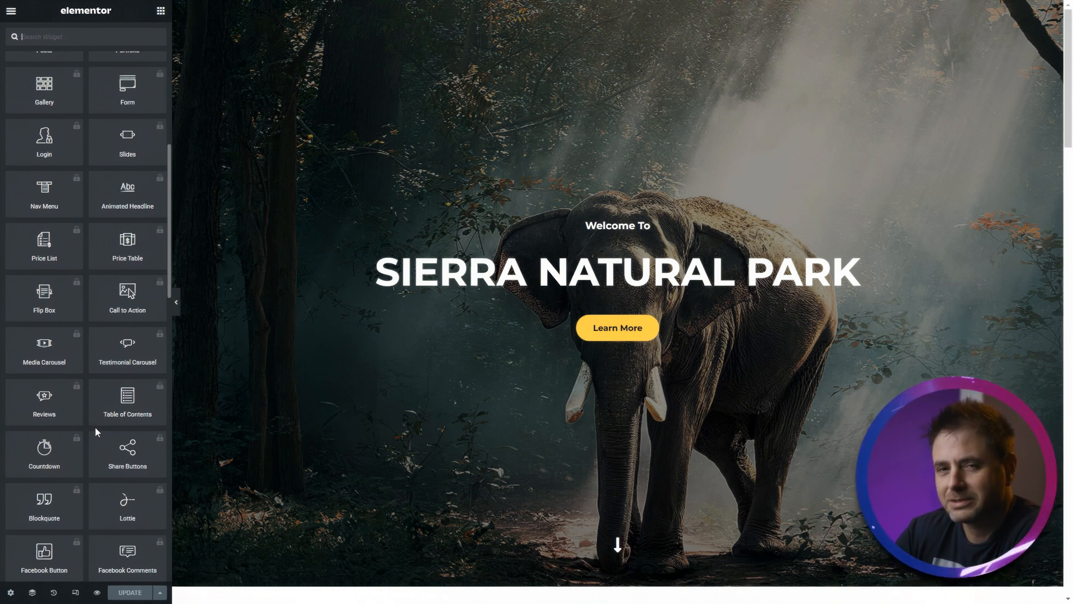
{"action": "scroll", "coordinate": [95, 427], "scroll_direction": "up", "scroll_amount": 8}
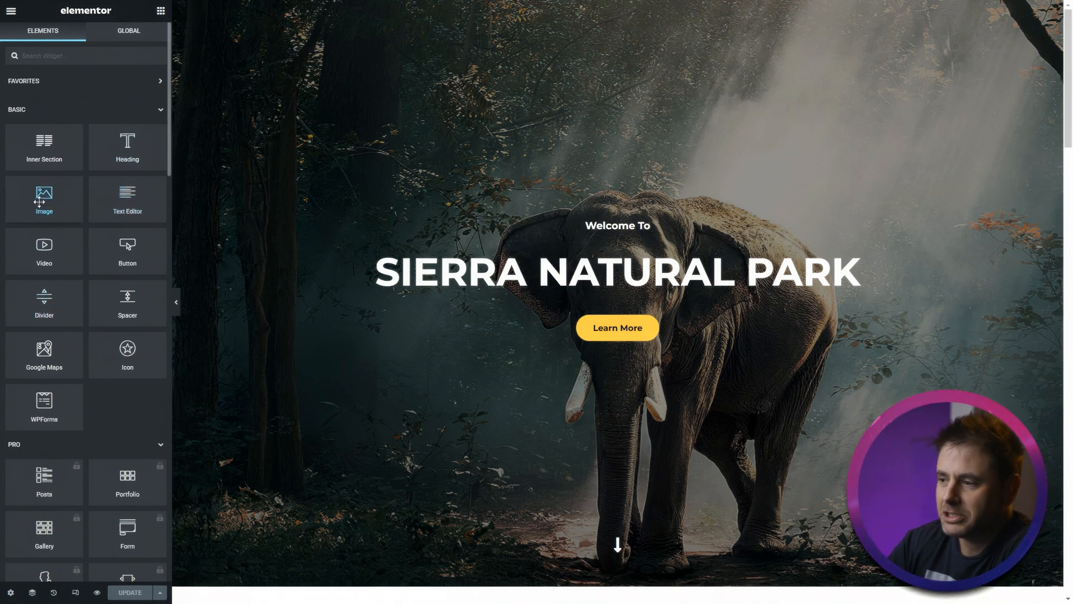
{"action": "left_click_drag", "start_coordinate": [38, 201], "coordinate": [641, 311]}
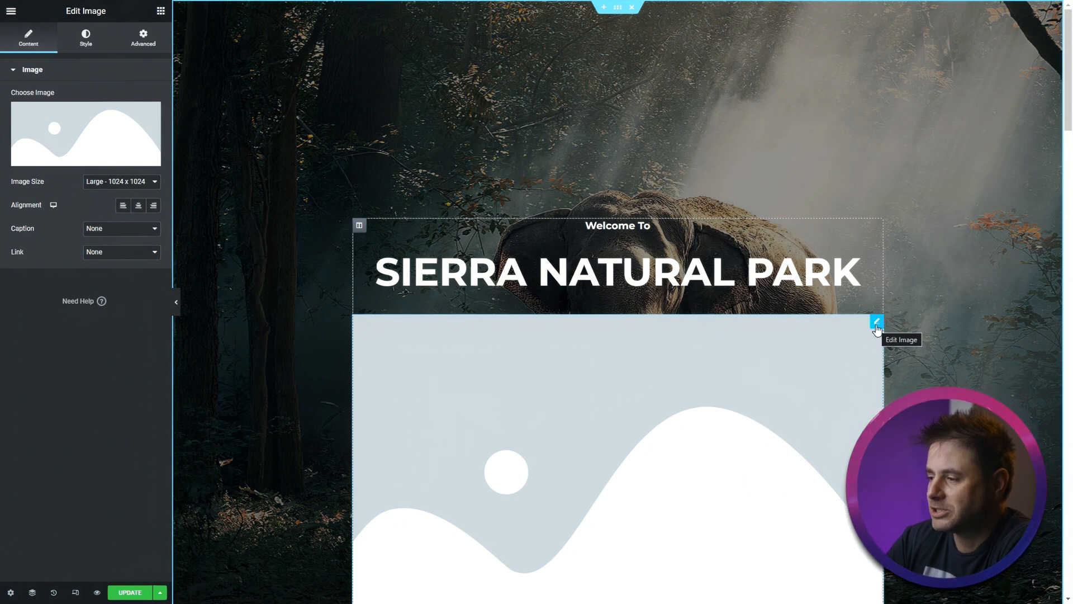
{"action": "right_click", "coordinate": [877, 327]}
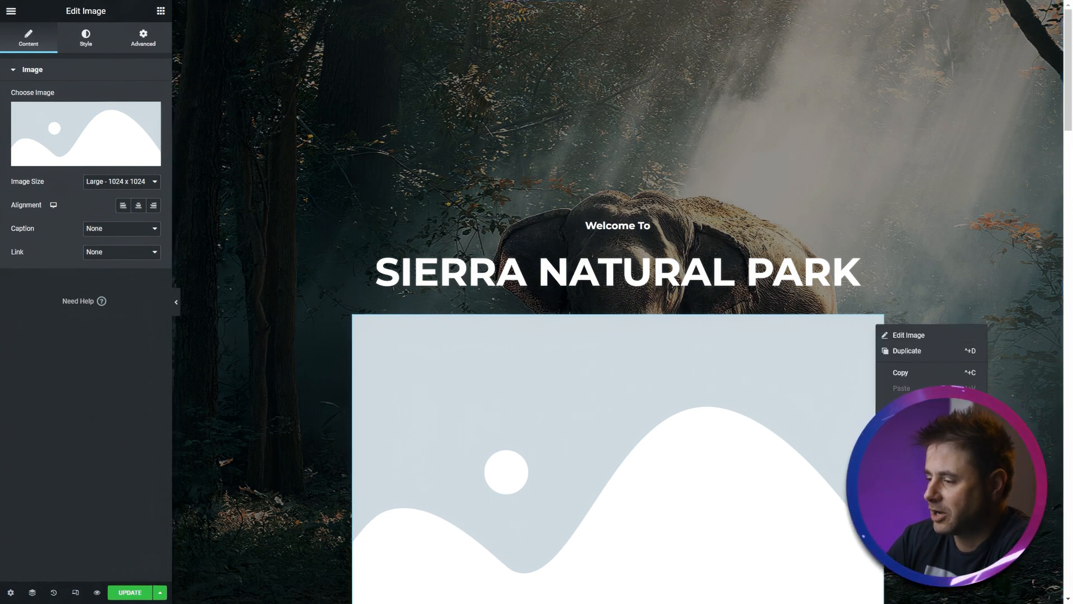
{"action": "left_click", "coordinate": [905, 484]}
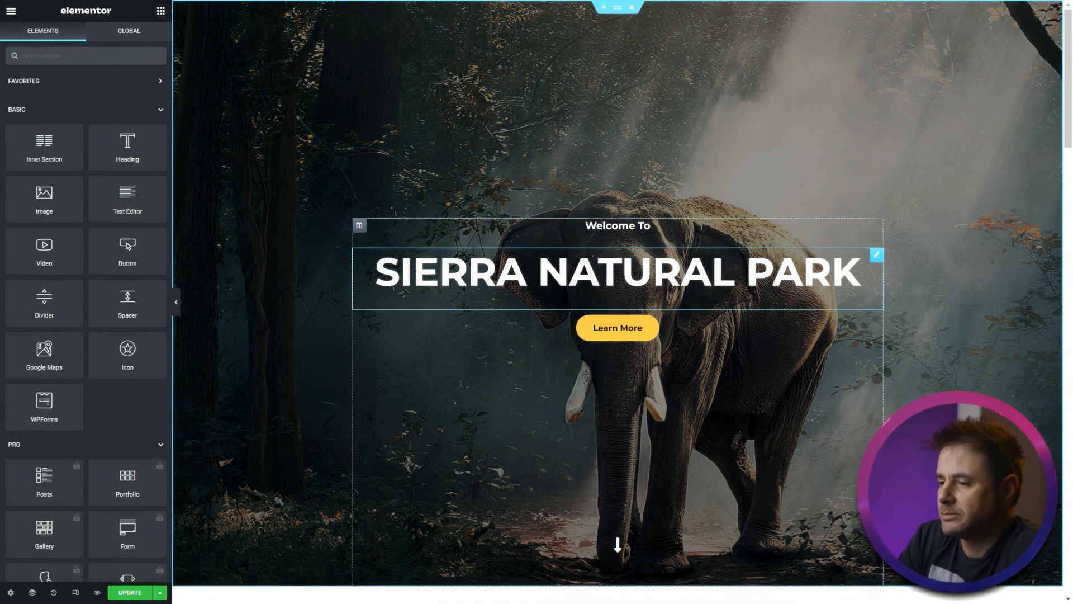
- Change the hero heading's title to Fab Bike and try its alignment options, leaving it centred
{"action": "left_click", "coordinate": [476, 264]}
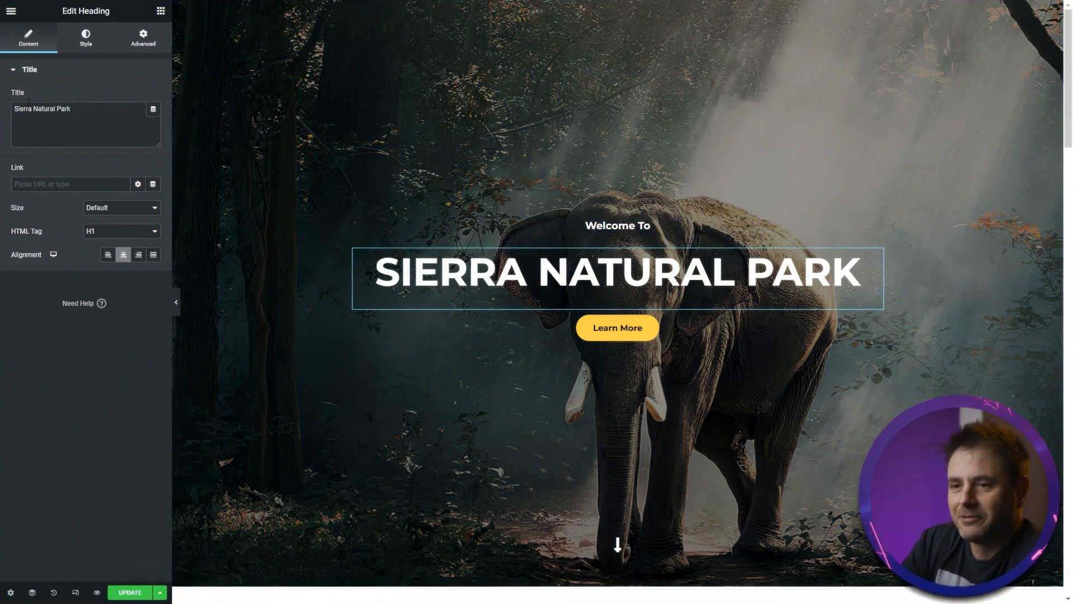
{"action": "left_click_drag", "start_coordinate": [151, 111], "coordinate": [2, 114]}
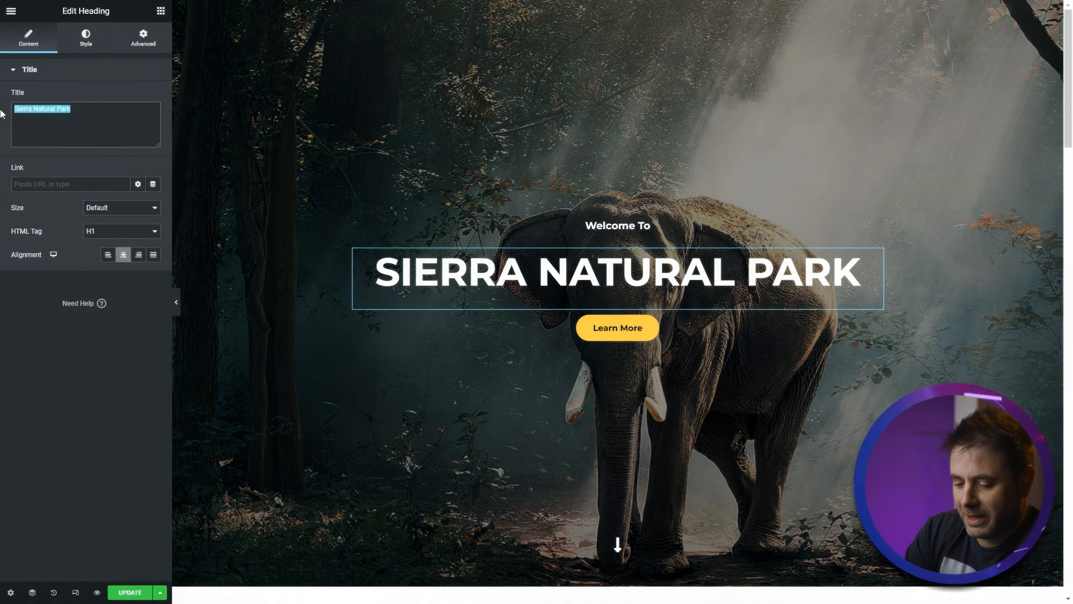
{"action": "type", "text": "Fab Bike"}
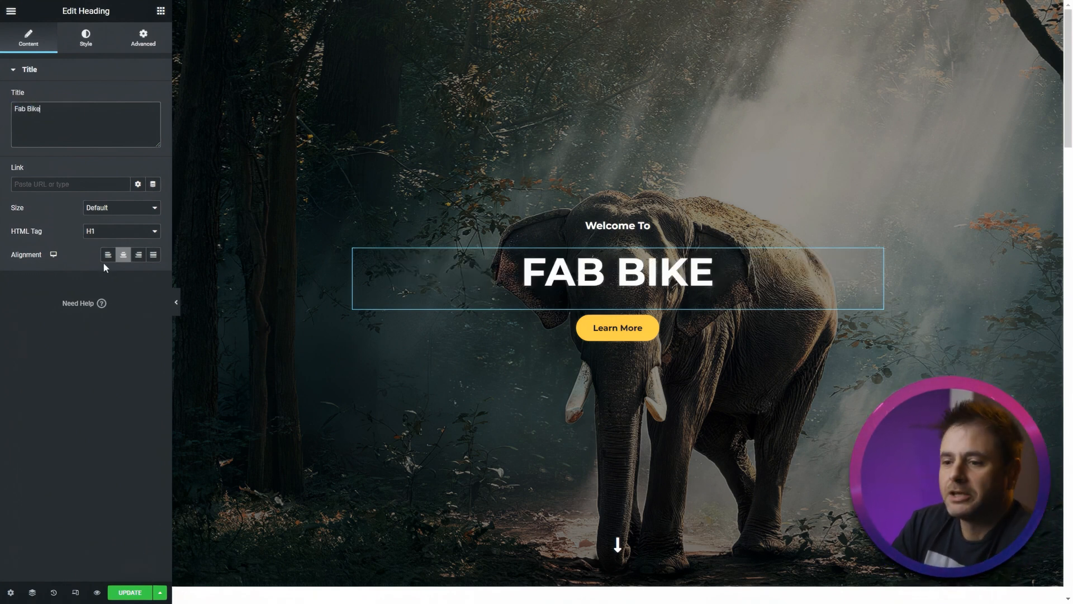
{"action": "left_click", "coordinate": [105, 256]}
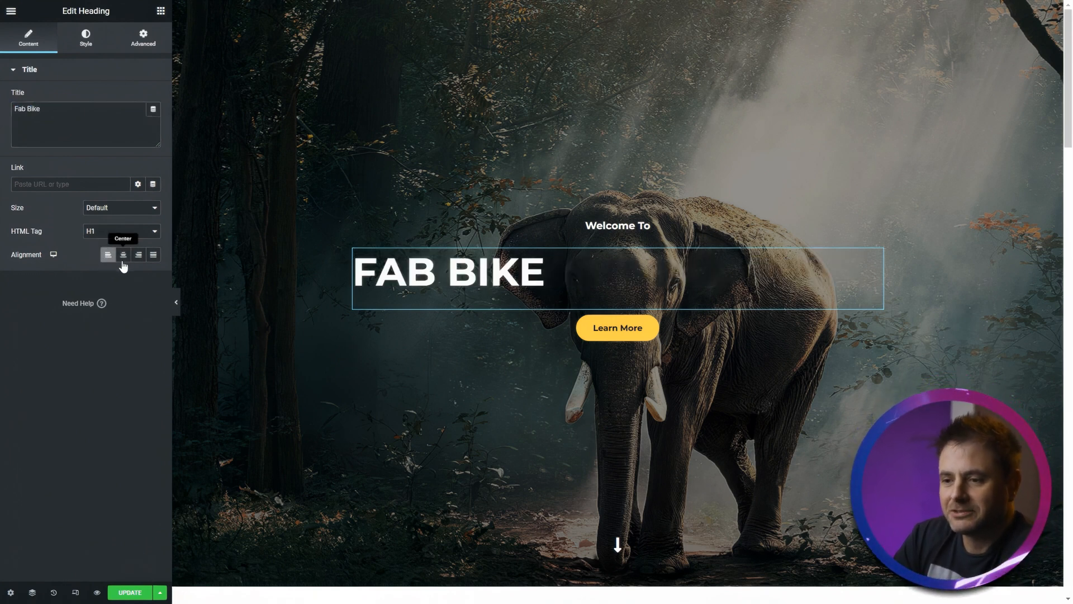
{"action": "left_click", "coordinate": [123, 256]}
{"action": "left_click", "coordinate": [137, 256]}
{"action": "left_click", "coordinate": [121, 263]}
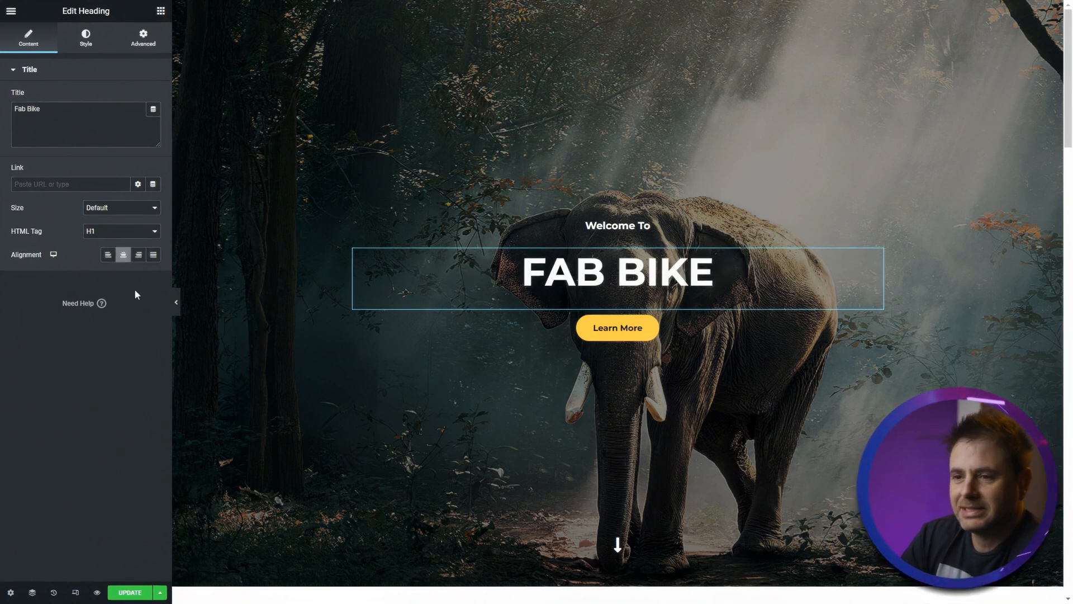
- Review the heading's Style and Advanced settings, including Transform
{"action": "left_click", "coordinate": [86, 39]}
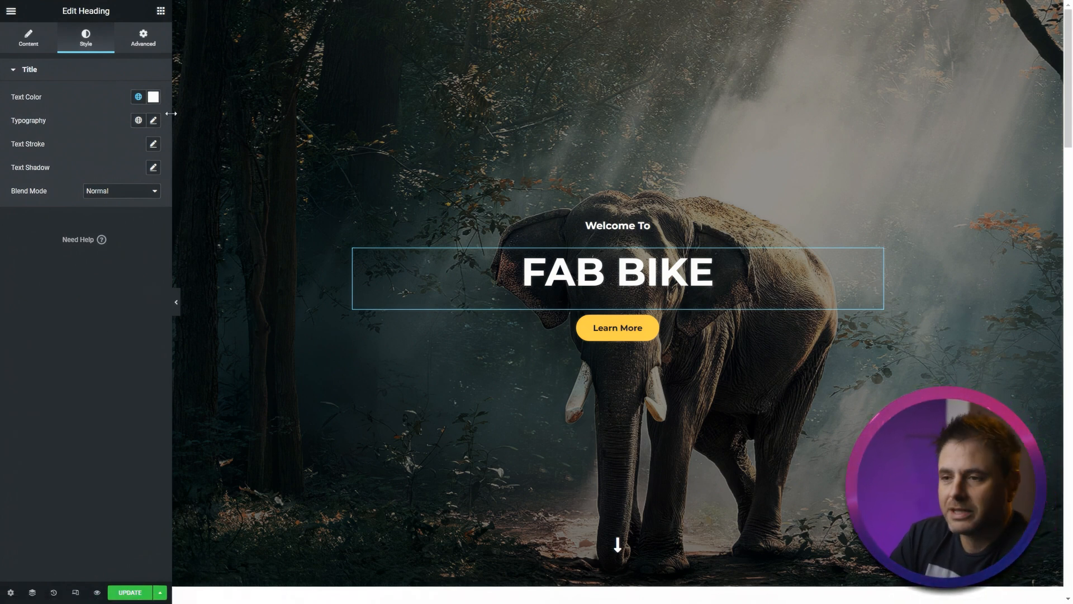
{"action": "left_click", "coordinate": [129, 42]}
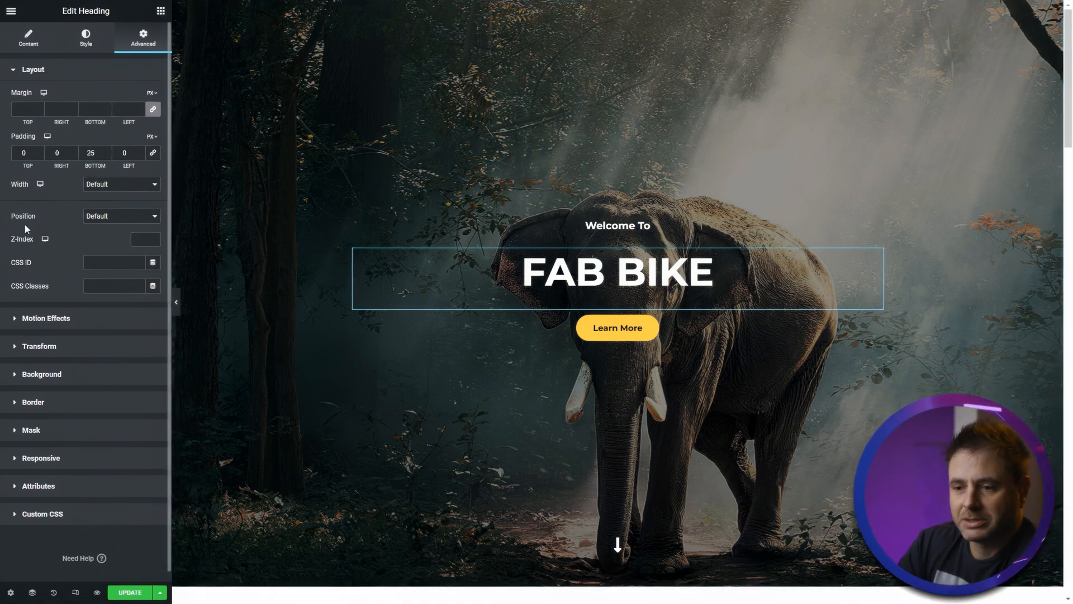
{"action": "left_click", "coordinate": [52, 350]}
{"action": "left_click", "coordinate": [35, 37]}
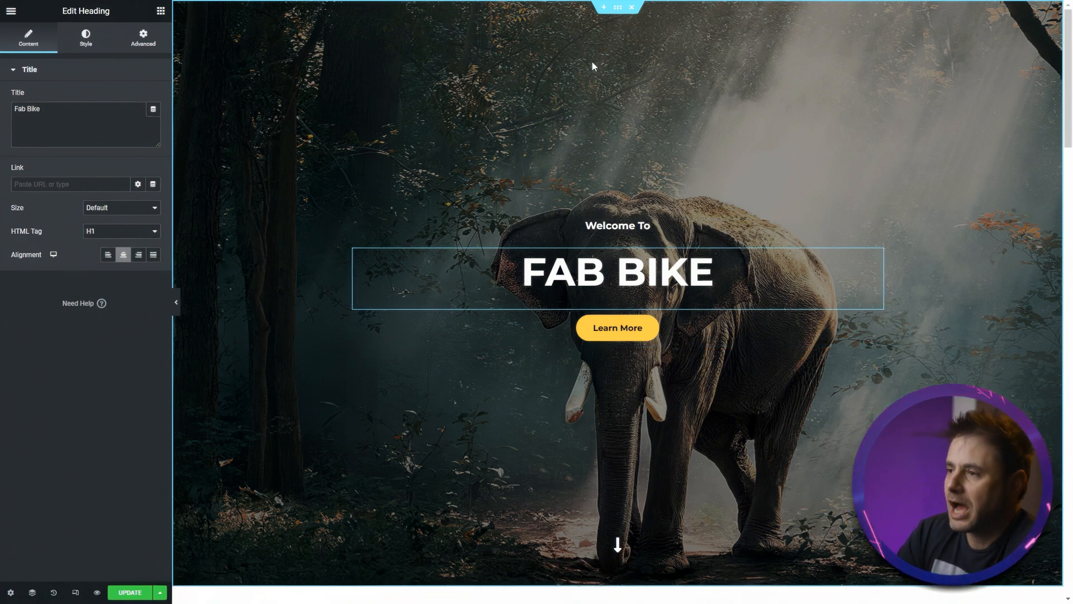
- Replace the hero section's background image with an uploaded photo of a bicycle in a field
{"action": "left_click", "coordinate": [618, 9]}
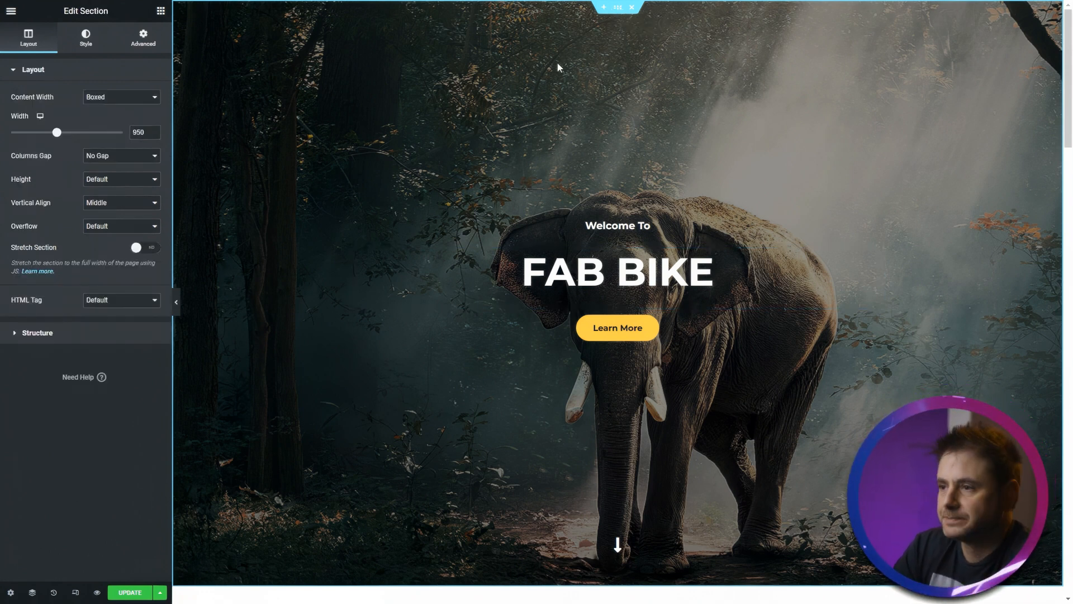
{"action": "left_click", "coordinate": [86, 46]}
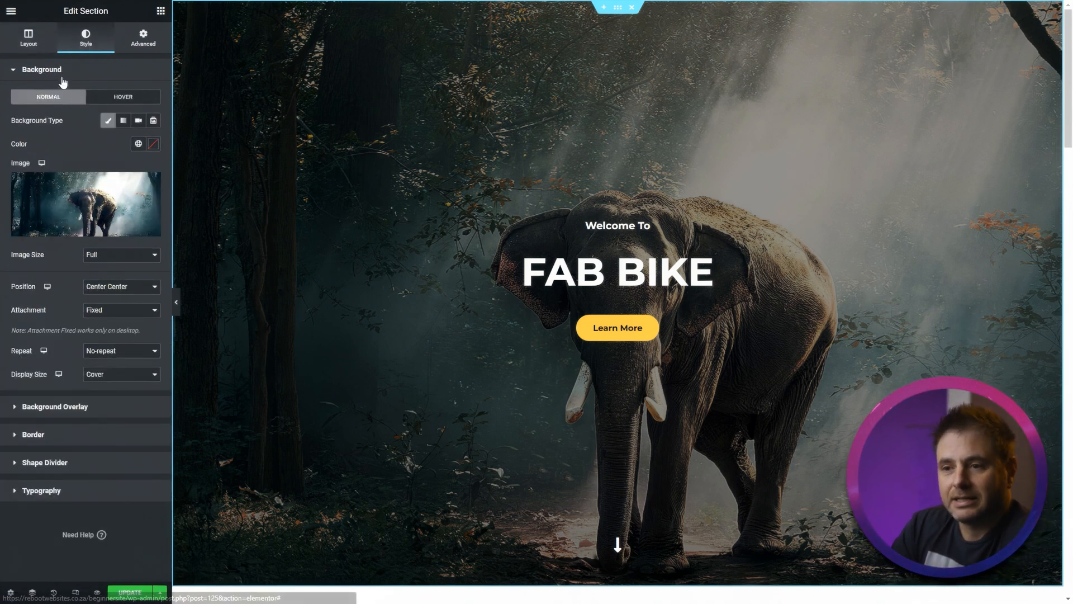
{"action": "mouse_move", "coordinate": [58, 216]}
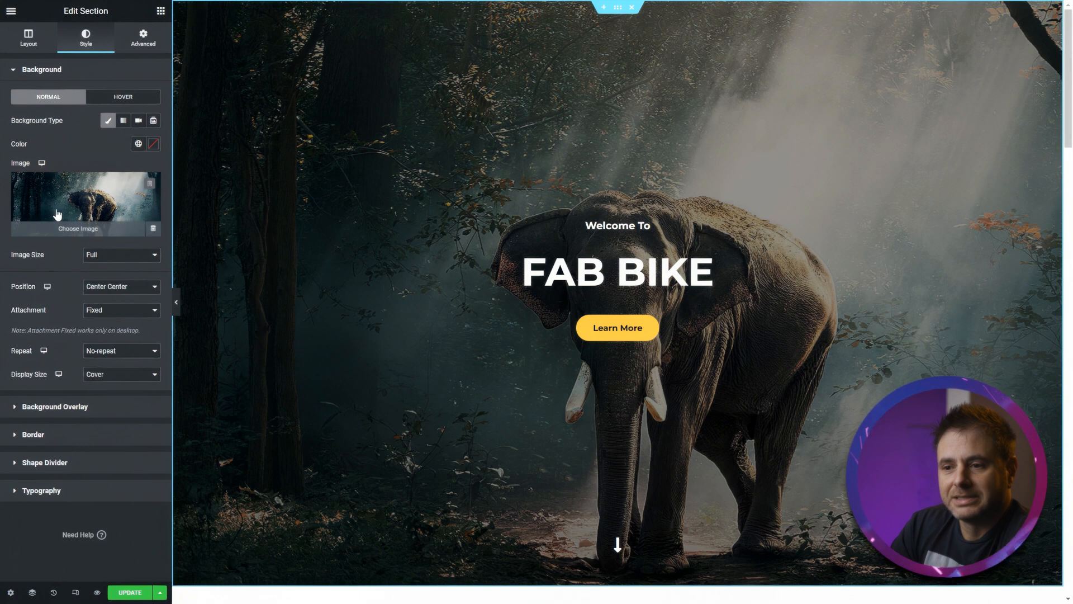
{"action": "left_click", "coordinate": [150, 185]}
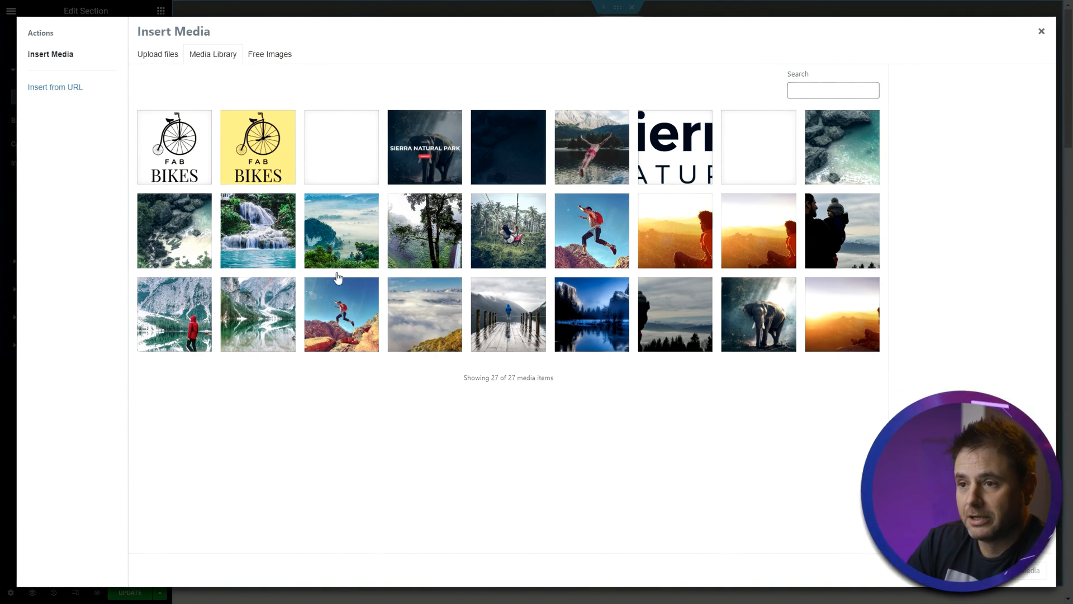
{"action": "left_click", "coordinate": [157, 56]}
{"action": "left_click", "coordinate": [573, 263]}
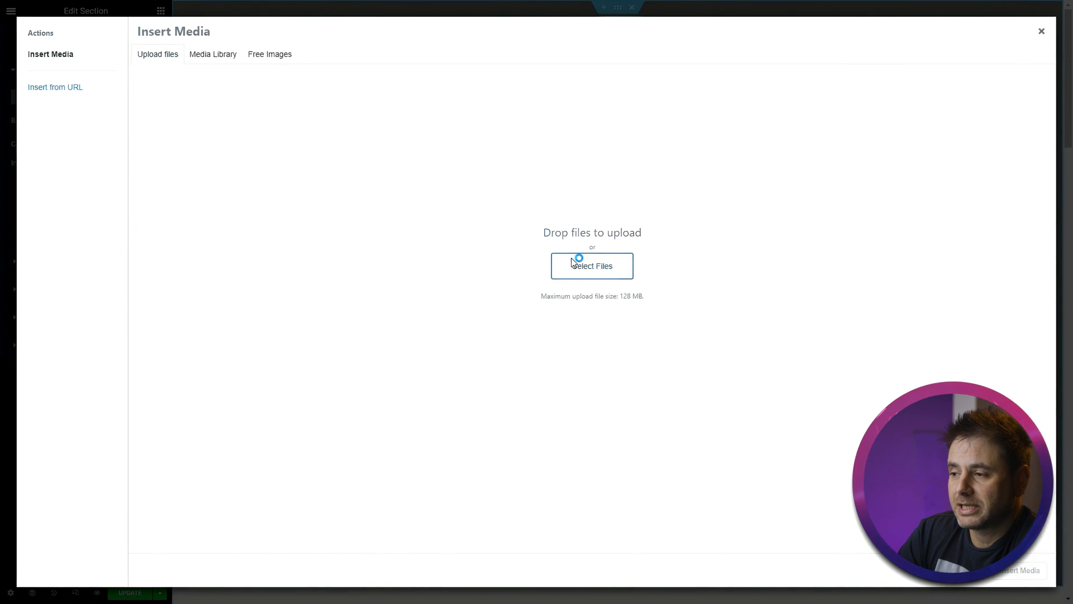
{"action": "left_click", "coordinate": [523, 8]}
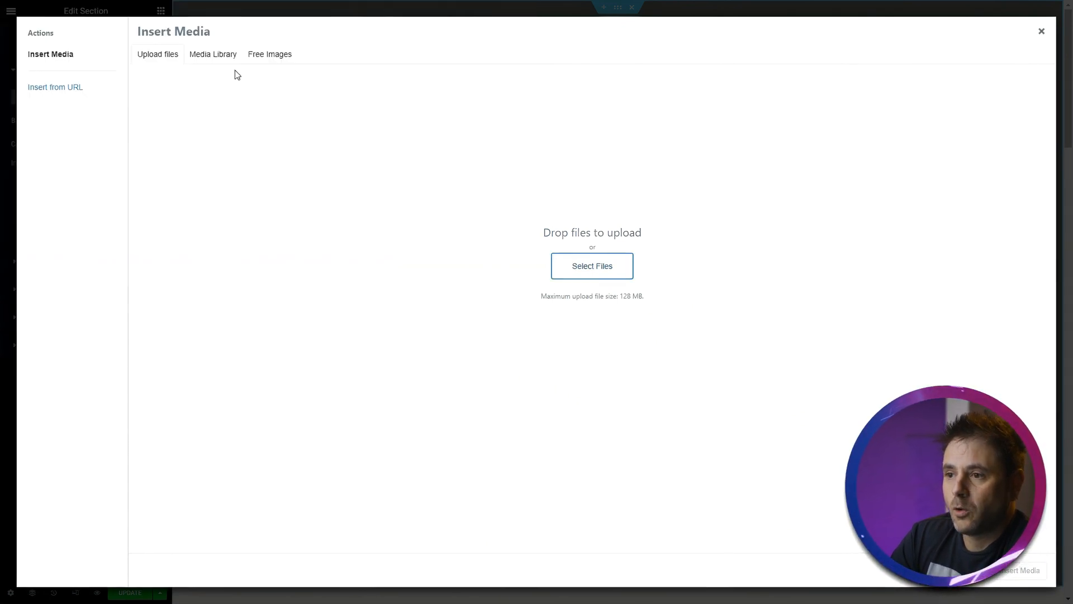
{"action": "left_click", "coordinate": [213, 54]}
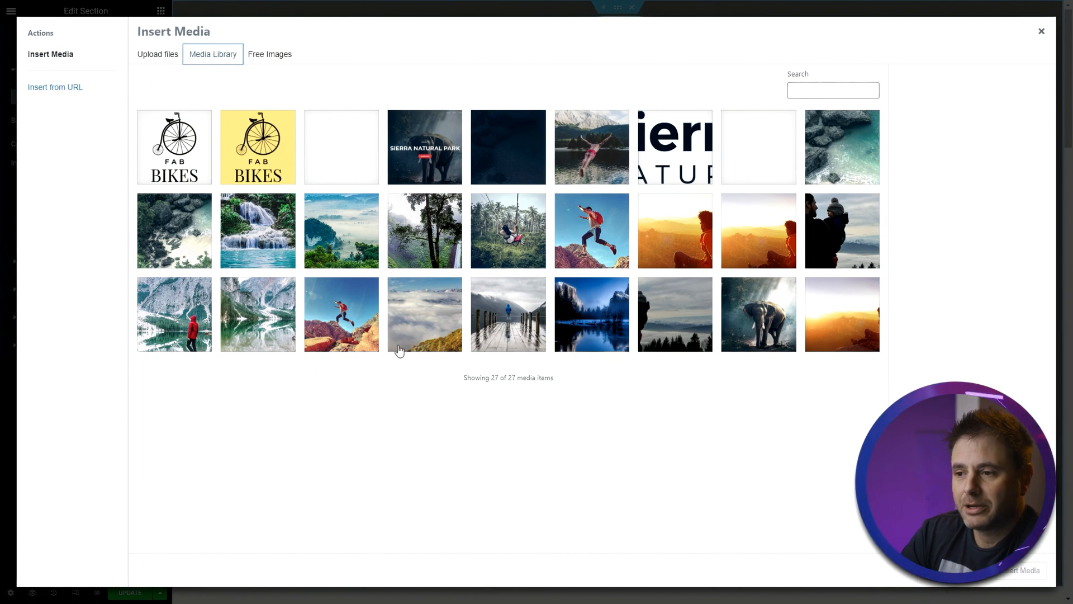
{"action": "left_click_drag", "start_coordinate": [865, 316], "coordinate": [335, 285]}
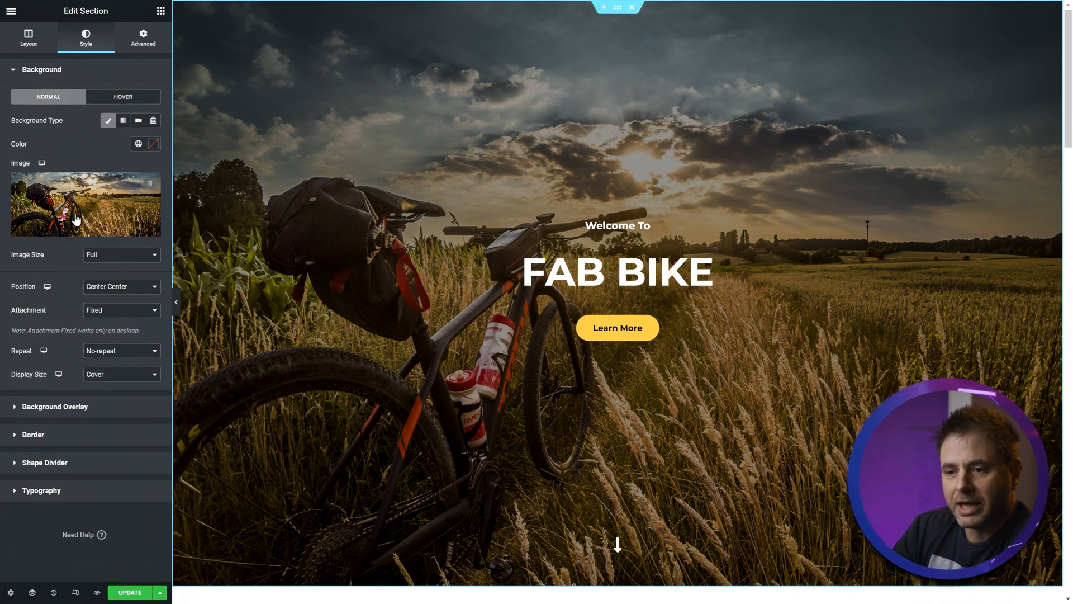
- Give the hero section a black background overlay and set its opacity to 0.6
{"action": "left_click", "coordinate": [43, 408]}
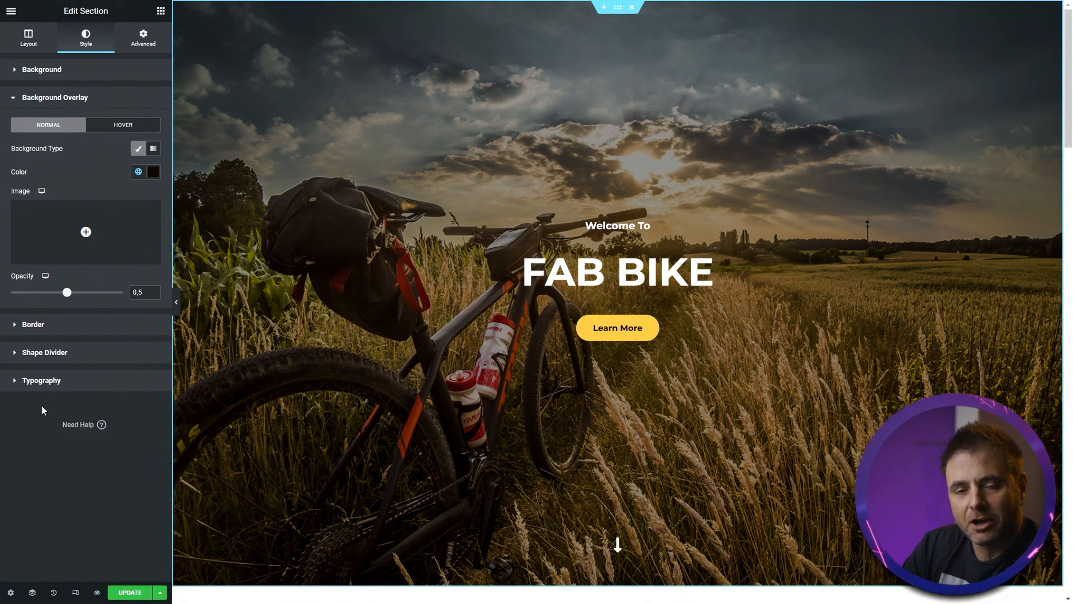
{"action": "left_click", "coordinate": [153, 173]}
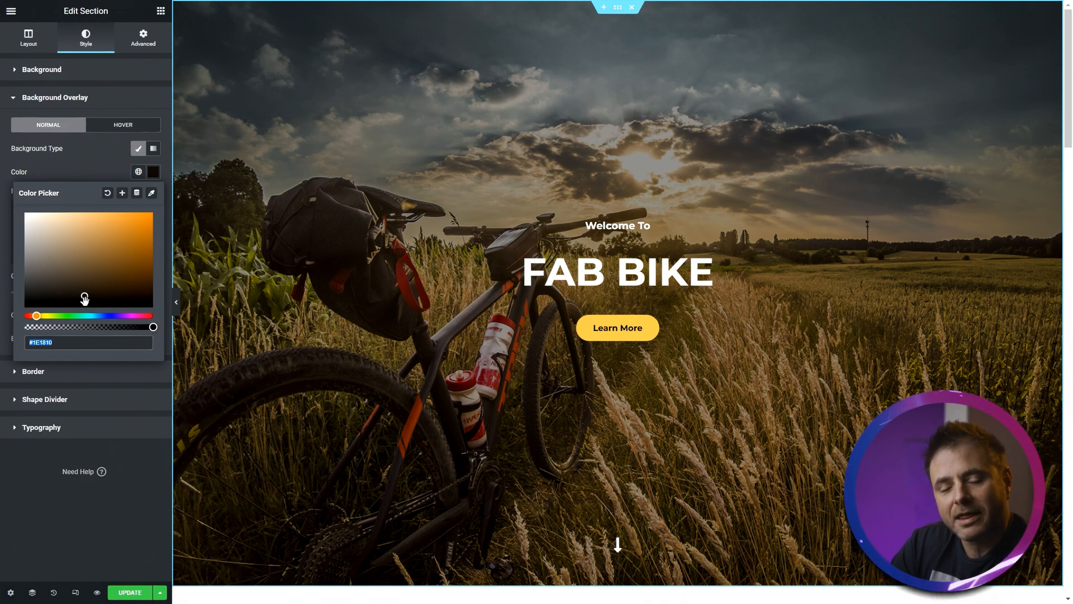
{"action": "left_click_drag", "start_coordinate": [83, 297], "coordinate": [20, 315]}
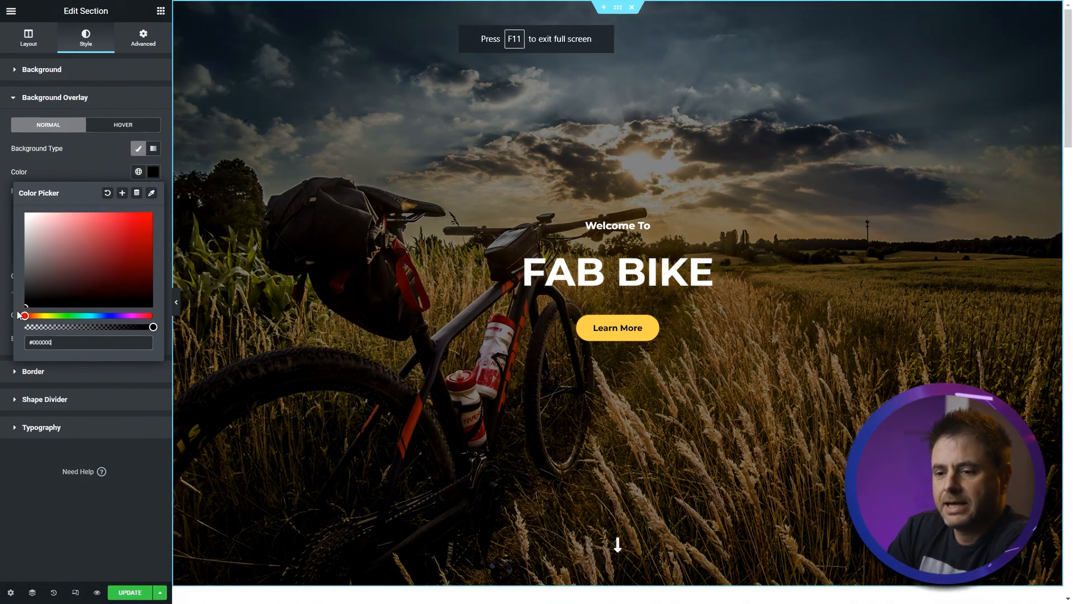
{"action": "left_click", "coordinate": [89, 165]}
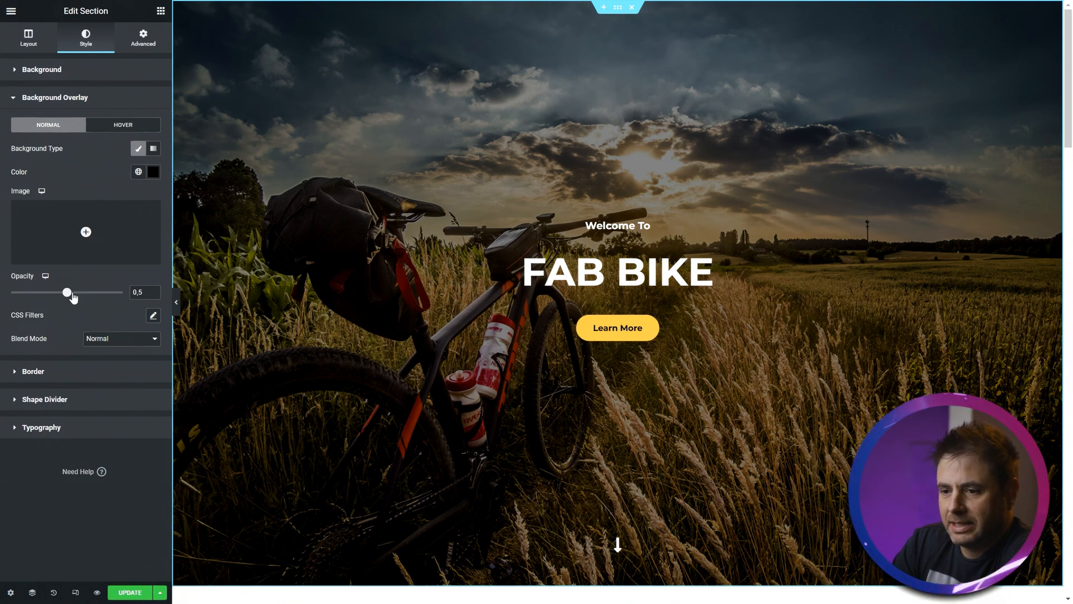
{"action": "left_click_drag", "start_coordinate": [69, 297], "coordinate": [80, 298]}
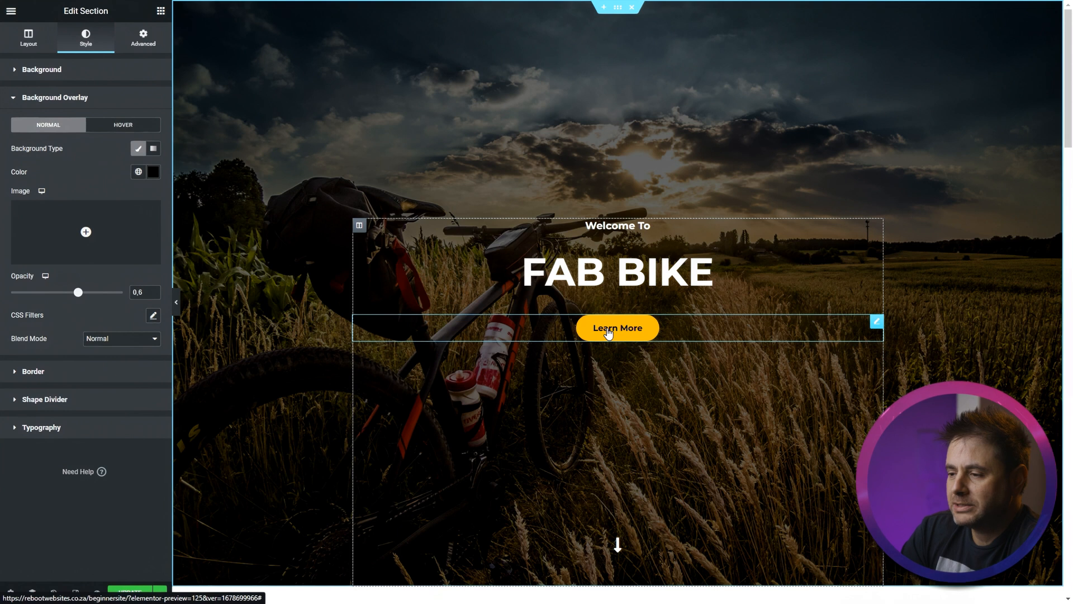
- Scroll between the hero and About Us sections to compare the darker overlay
{"action": "scroll", "coordinate": [608, 334], "scroll_direction": "down", "scroll_amount": 4}
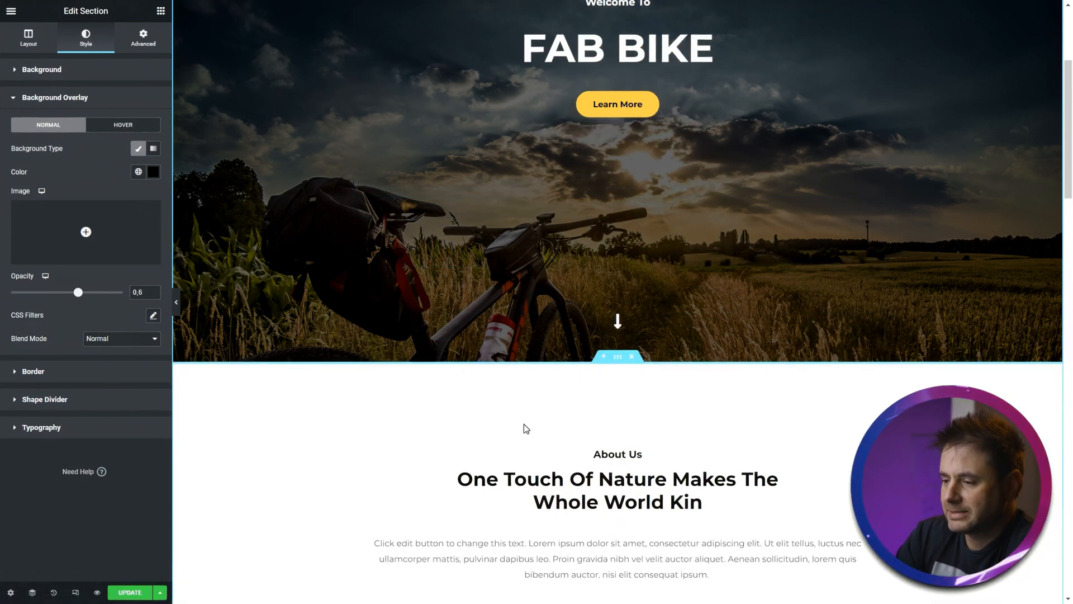
{"action": "scroll", "coordinate": [446, 482], "scroll_direction": "up", "scroll_amount": 2}
{"action": "scroll", "coordinate": [443, 486], "scroll_direction": "down", "scroll_amount": 4}
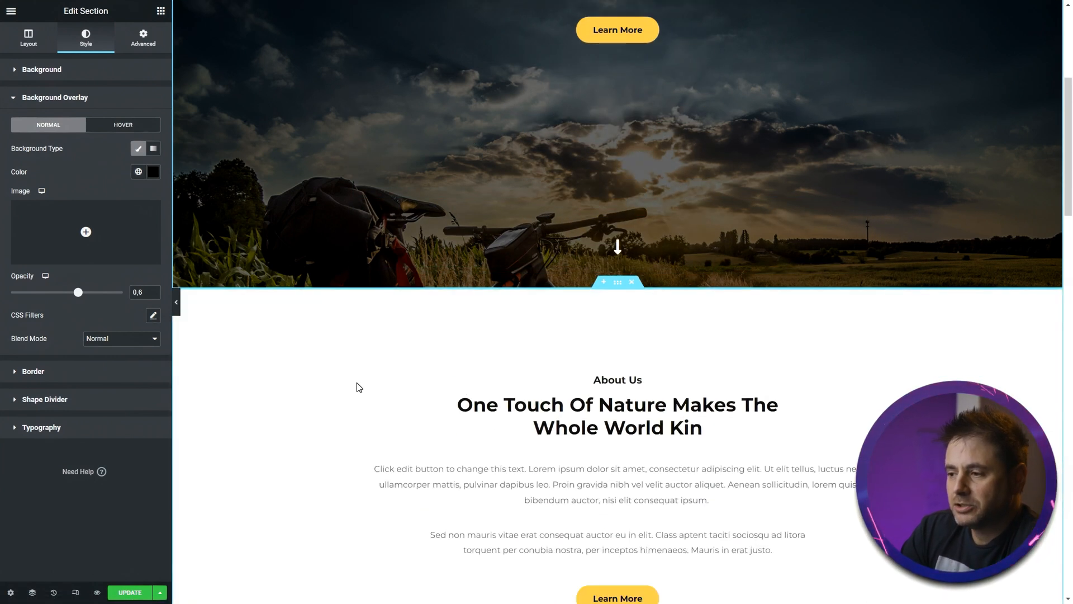
{"action": "scroll", "coordinate": [323, 369], "scroll_direction": "down", "scroll_amount": 3}
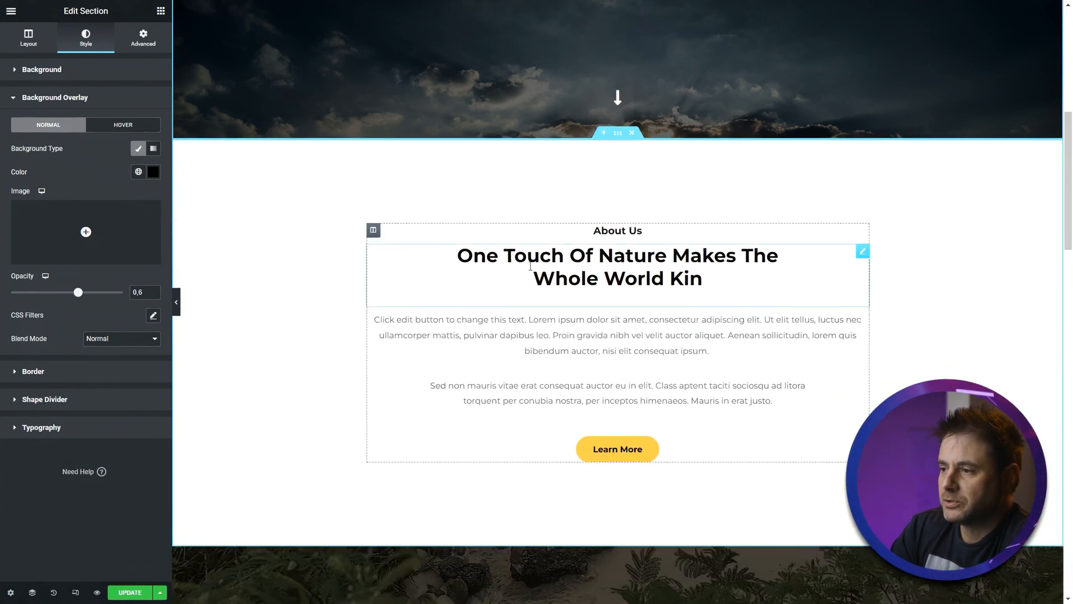
{"action": "scroll", "coordinate": [484, 514], "scroll_direction": "up", "scroll_amount": 8}
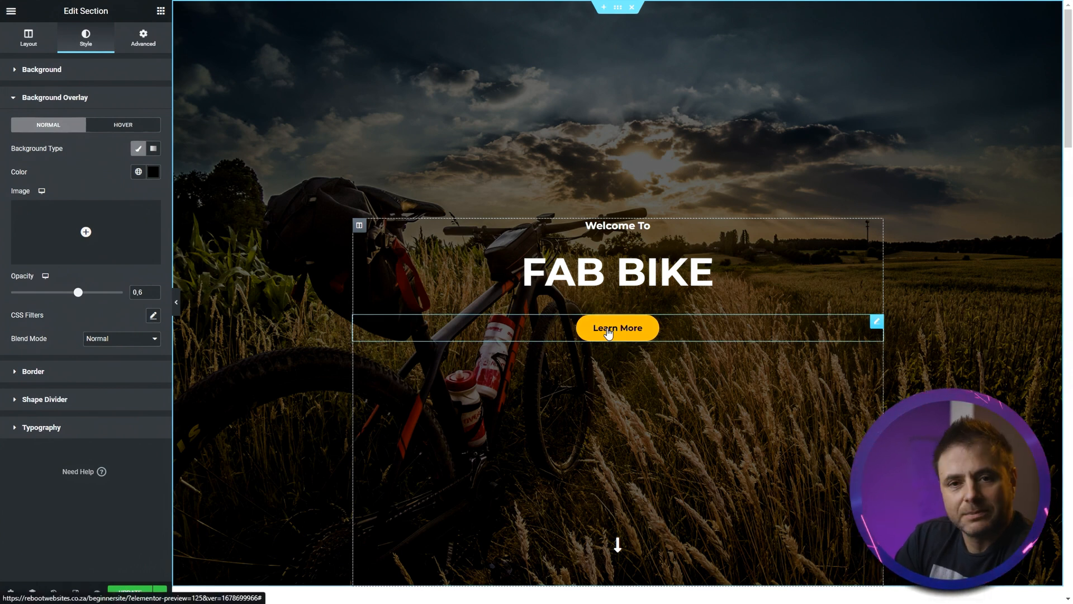
{"action": "scroll", "coordinate": [559, 319], "scroll_direction": "down", "scroll_amount": 4}
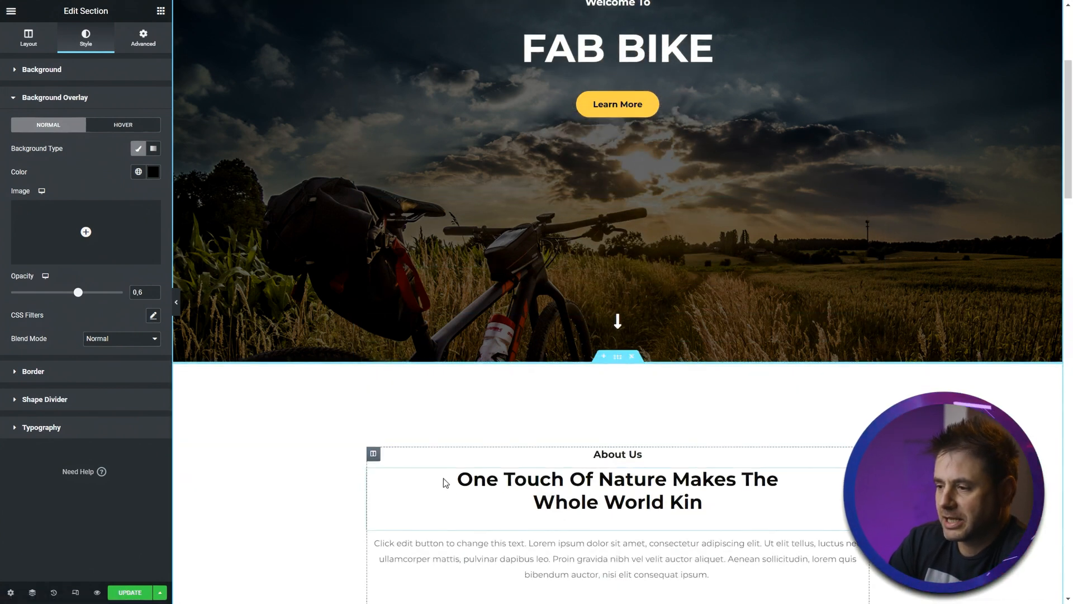
{"action": "scroll", "coordinate": [445, 484], "scroll_direction": "up", "scroll_amount": 3}
{"action": "scroll", "coordinate": [462, 427], "scroll_direction": "down", "scroll_amount": 4}
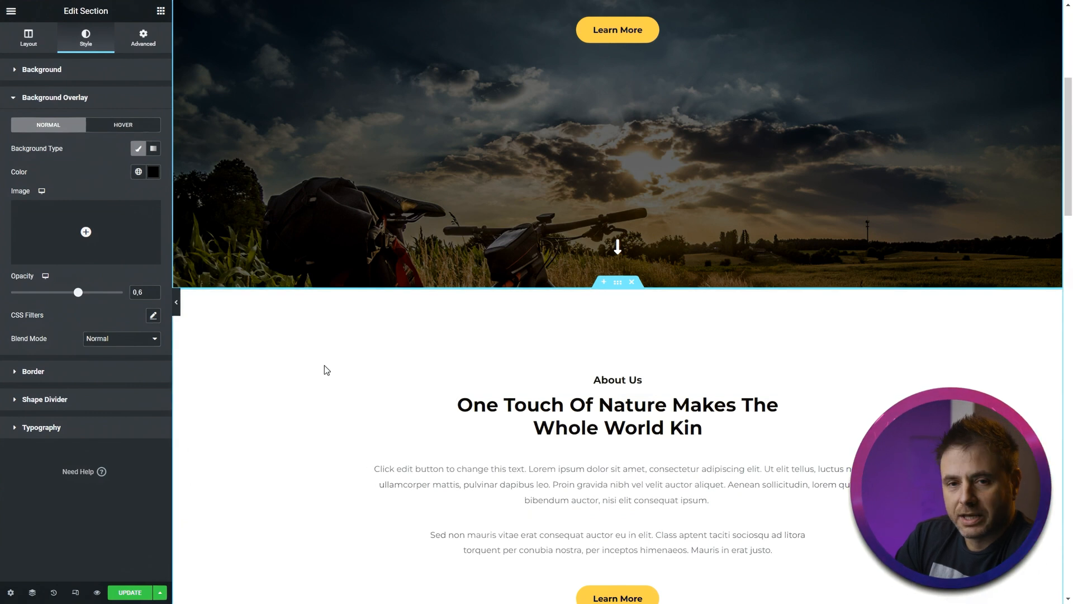
{"action": "scroll", "coordinate": [324, 369], "scroll_direction": "down", "scroll_amount": 3}
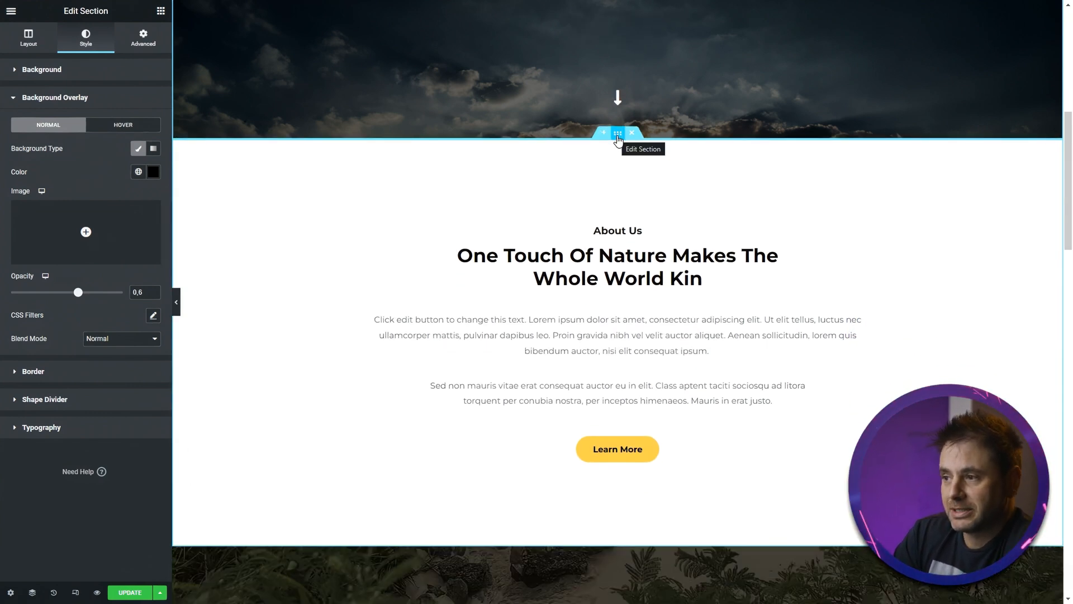
- Copy the About Us section's CSS ID and set the hero Learn More button's link to #aboutsection
{"action": "left_click", "coordinate": [617, 139]}
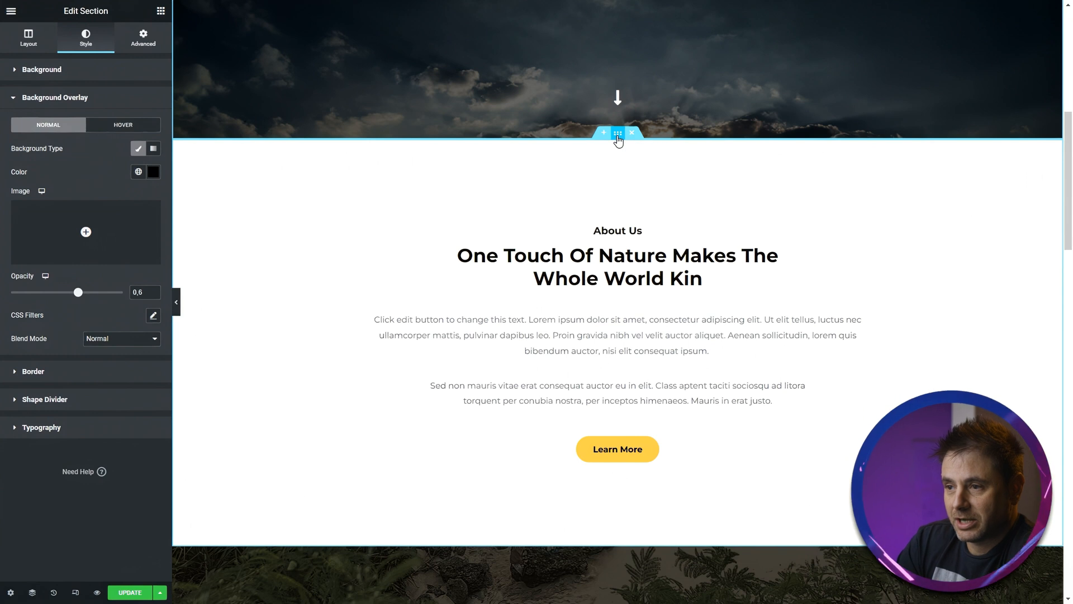
{"action": "left_click", "coordinate": [154, 40]}
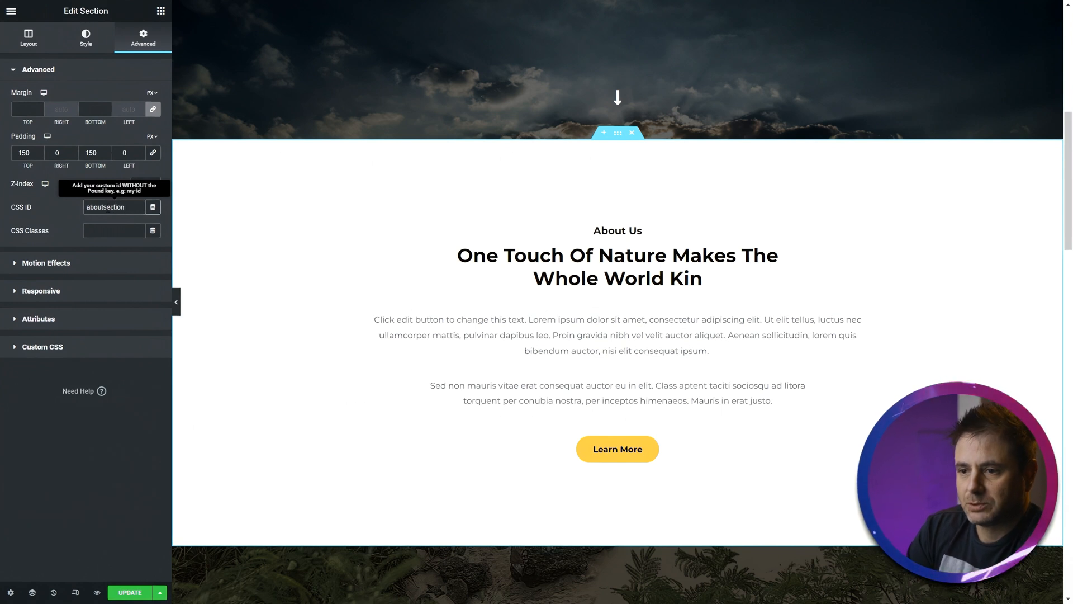
{"action": "key", "text": "ctrl+a"}
{"action": "key", "text": "ctrl+c"}
{"action": "scroll", "coordinate": [444, 357], "scroll_direction": "up", "scroll_amount": 5}
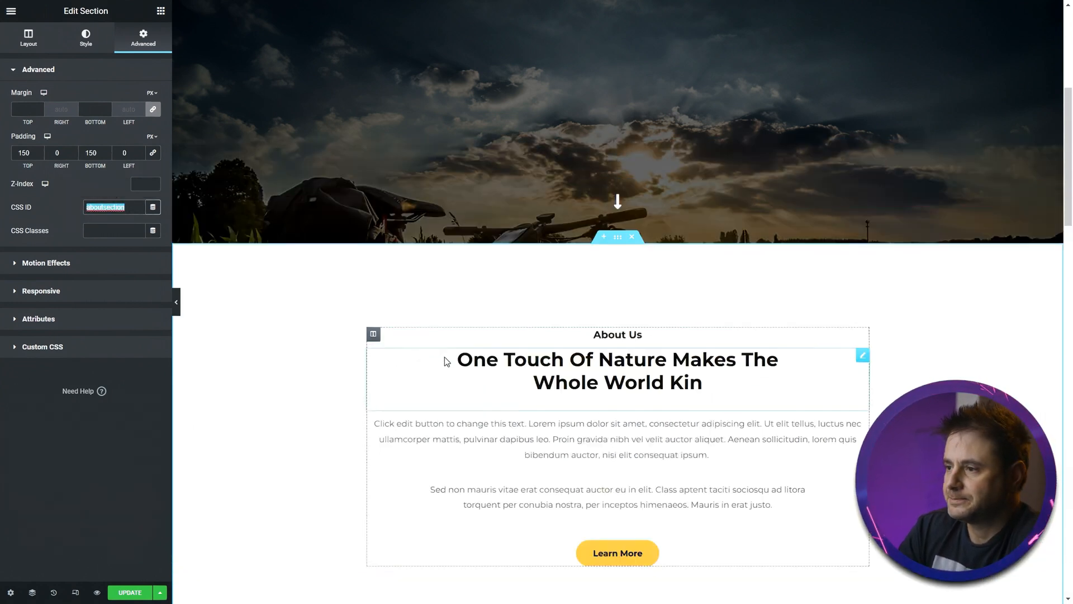
{"action": "left_click", "coordinate": [624, 256]}
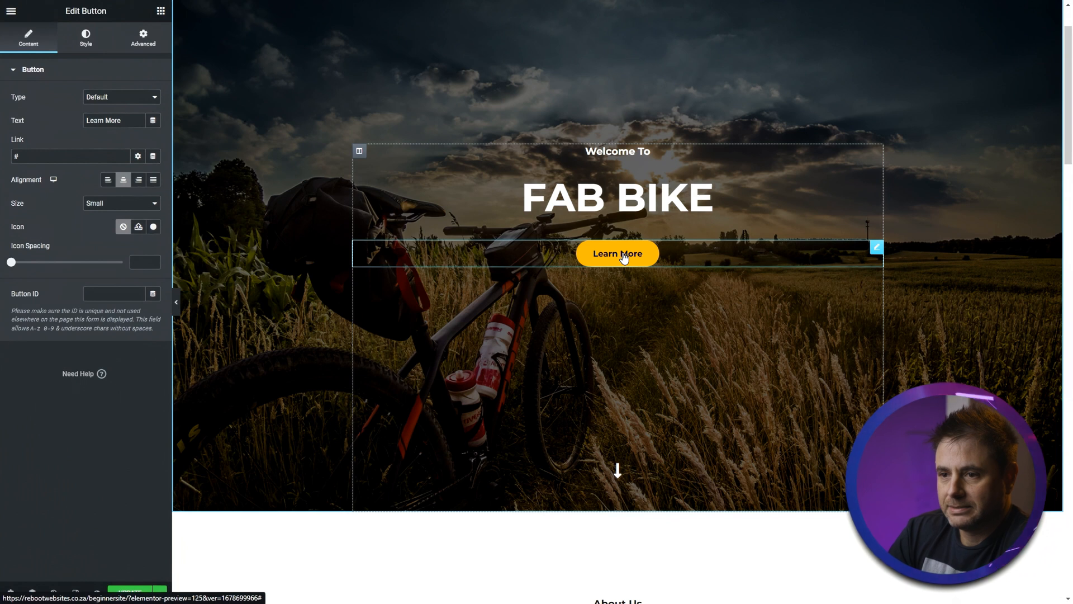
{"action": "left_click", "coordinate": [35, 157]}
{"action": "key", "text": "ctrl+v"}
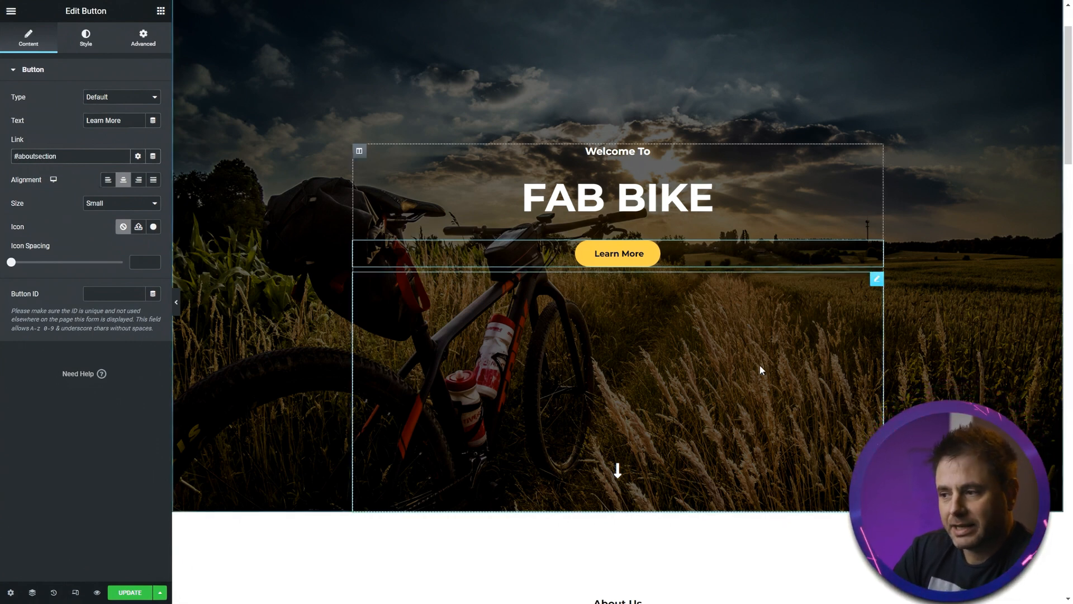
{"action": "scroll", "coordinate": [760, 364], "scroll_direction": "down", "scroll_amount": 5}
{"action": "scroll", "coordinate": [609, 476], "scroll_direction": "up", "scroll_amount": 5}
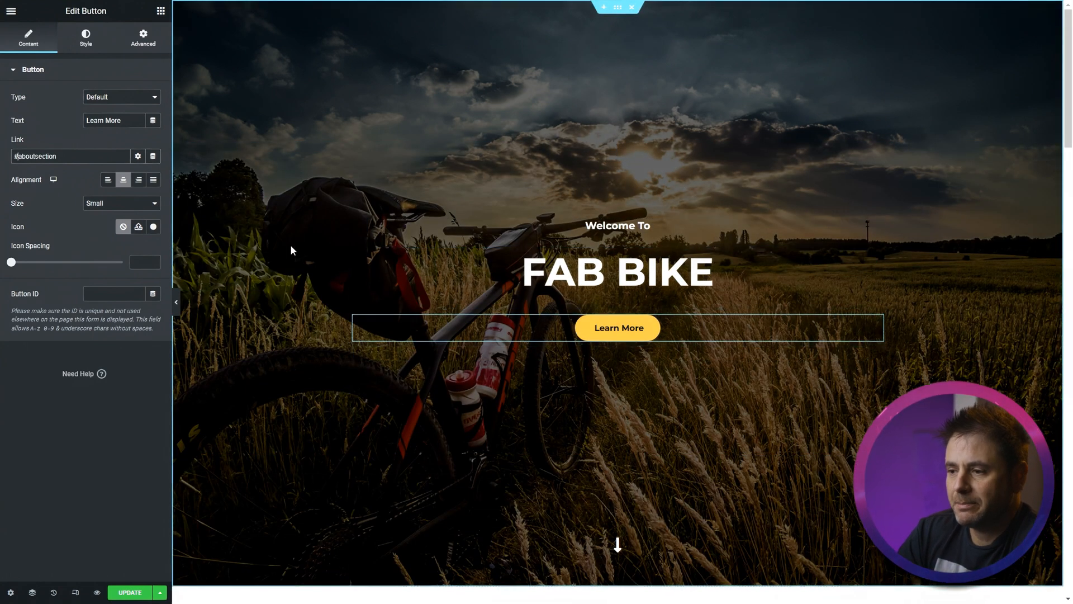
- Give the hero section a Fade In entrance animation
{"action": "left_click", "coordinate": [621, 13]}
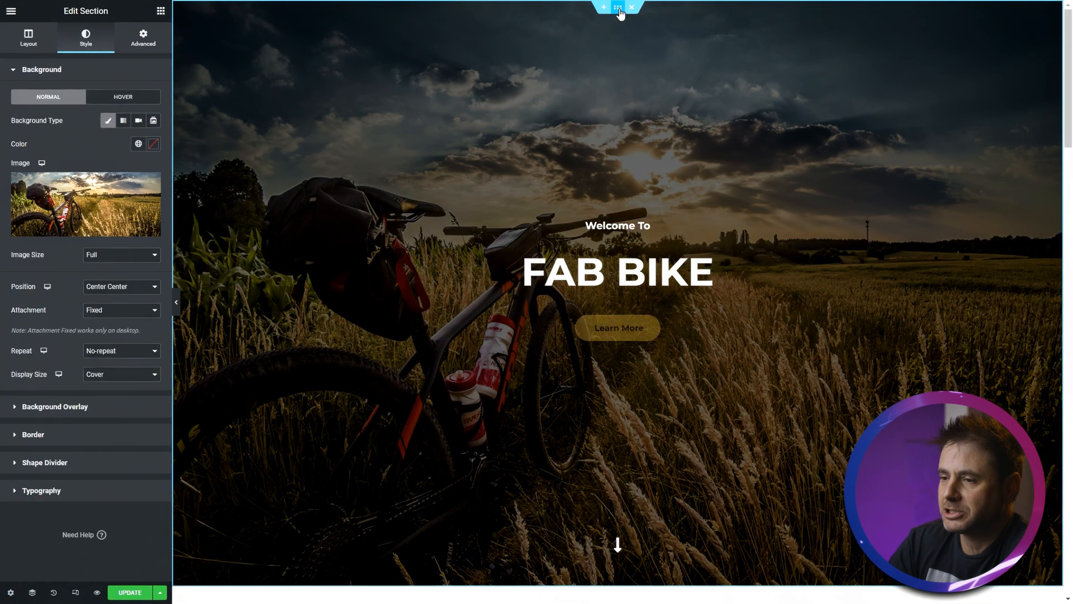
{"action": "left_click", "coordinate": [133, 34]}
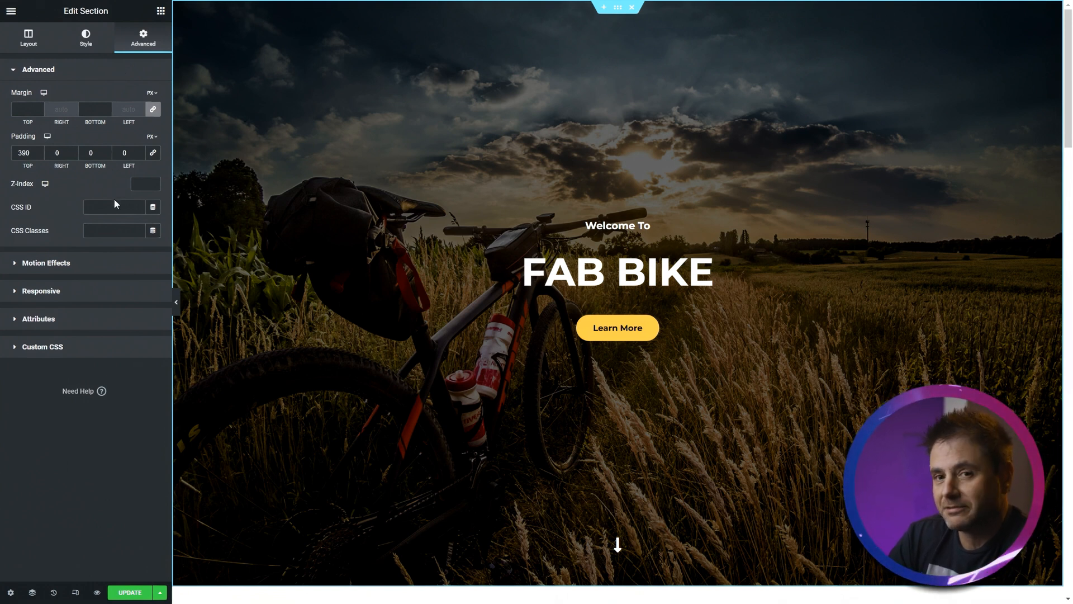
{"action": "left_click", "coordinate": [71, 265]}
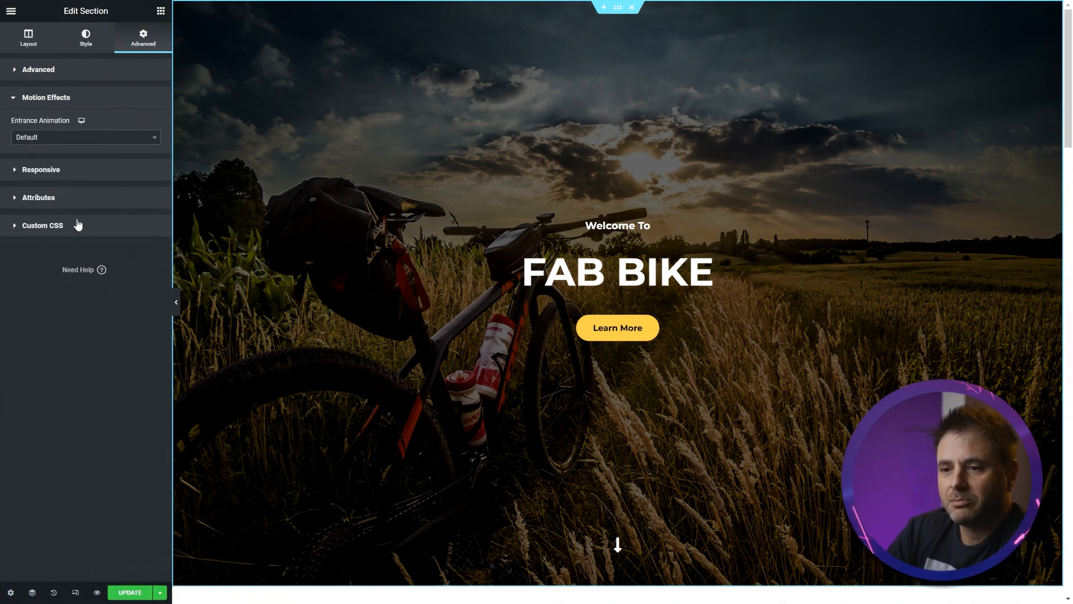
{"action": "left_click", "coordinate": [68, 139]}
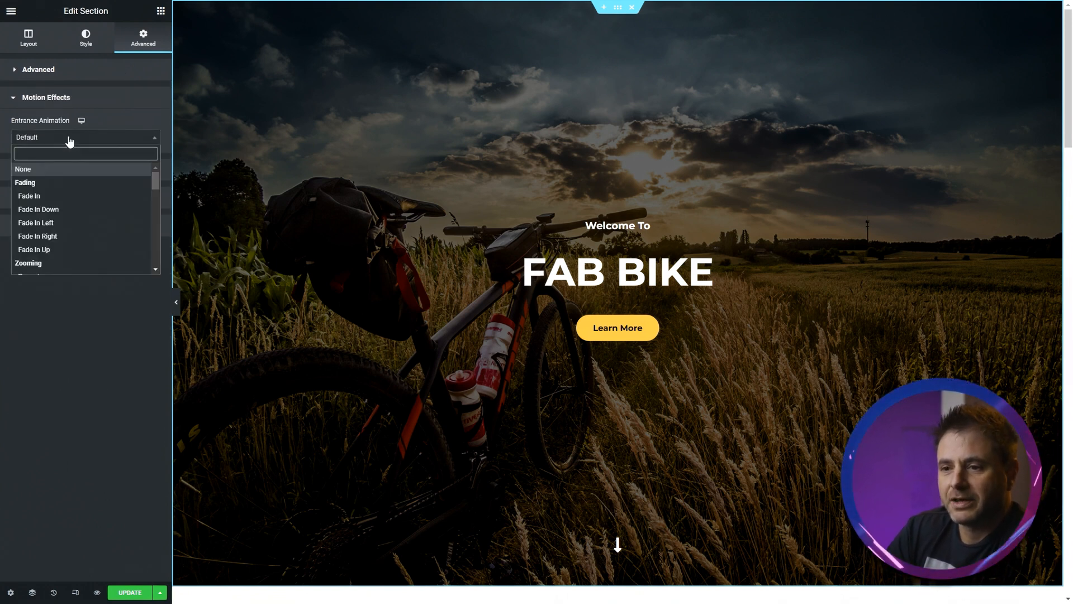
{"action": "left_click", "coordinate": [48, 196]}
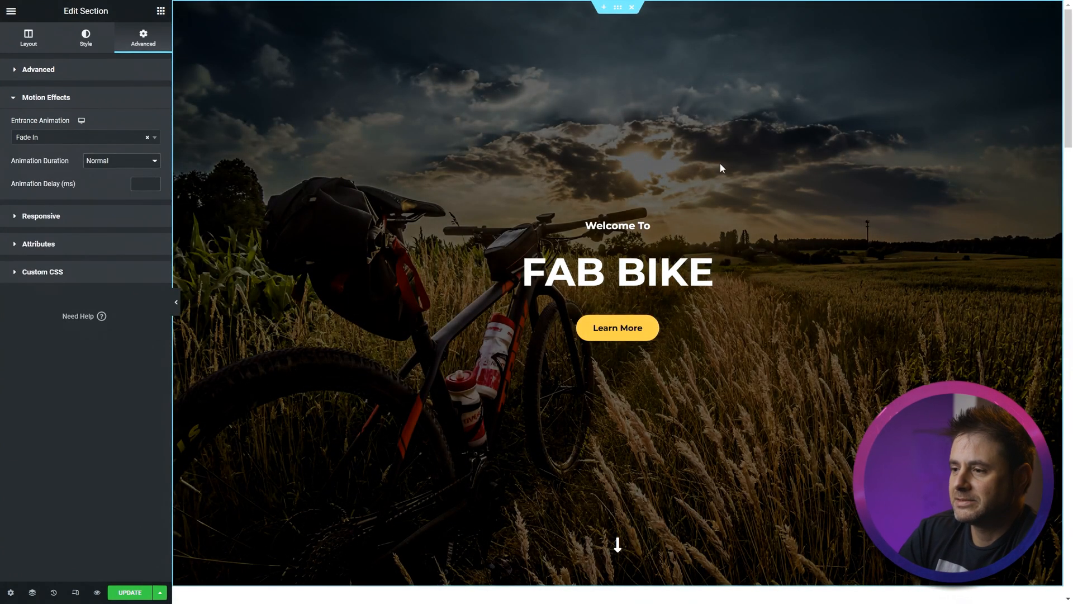
- Delete the second paragraph and the large heading from the About Us section
{"action": "scroll", "coordinate": [511, 379], "scroll_direction": "down", "scroll_amount": 3}
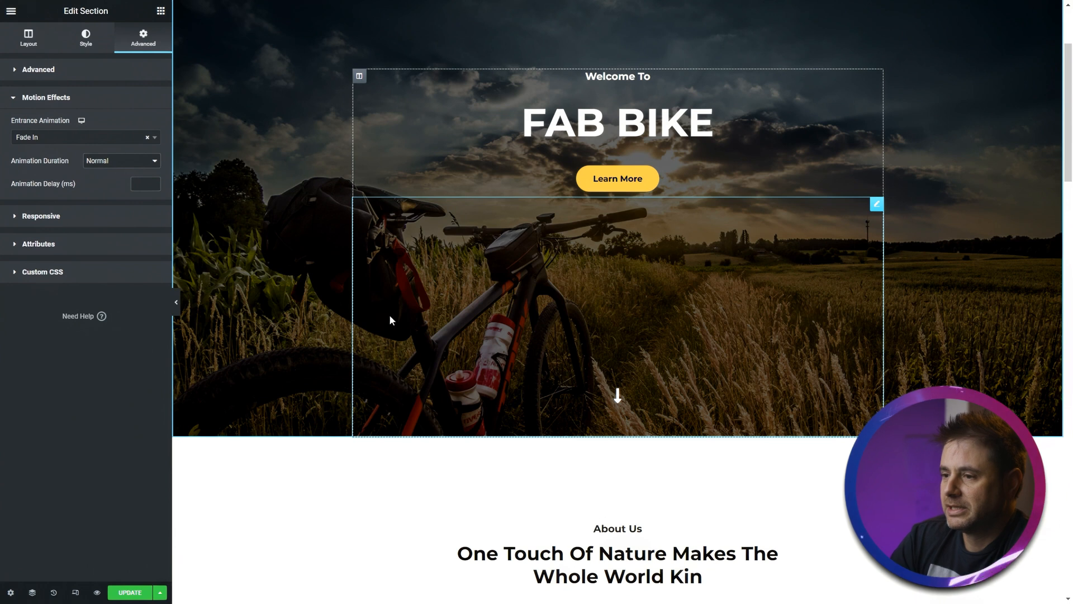
{"action": "scroll", "coordinate": [294, 326], "scroll_direction": "down", "scroll_amount": 5}
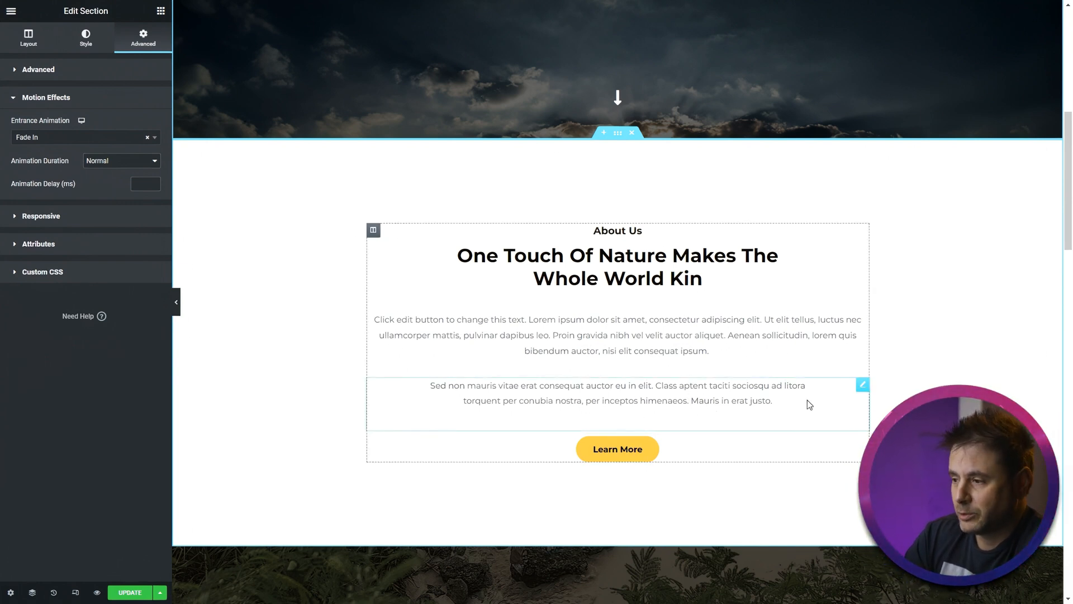
{"action": "right_click", "coordinate": [860, 387]}
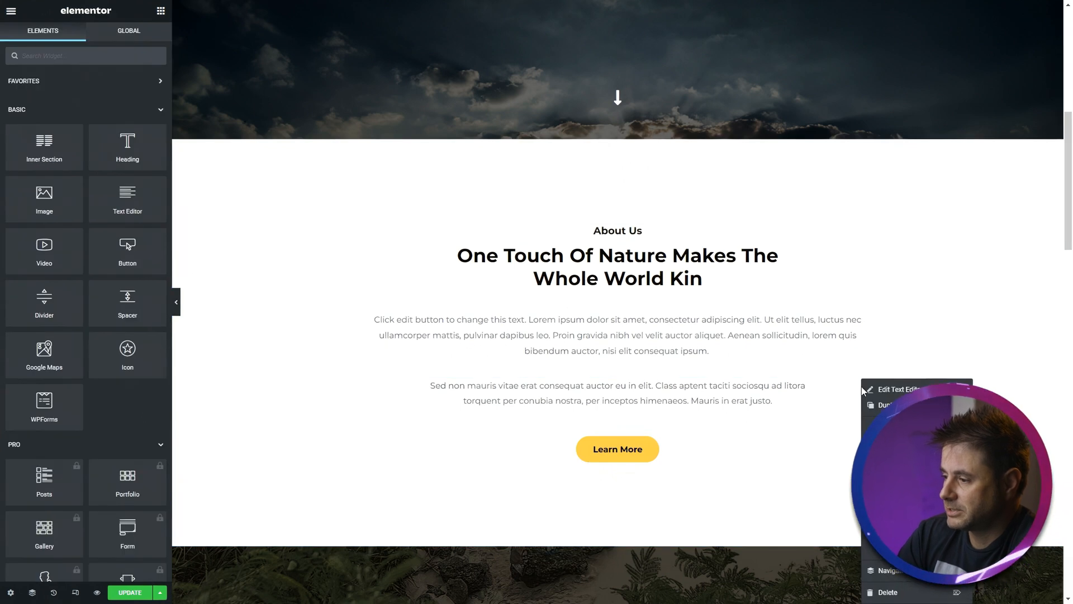
{"action": "left_click", "coordinate": [890, 592]}
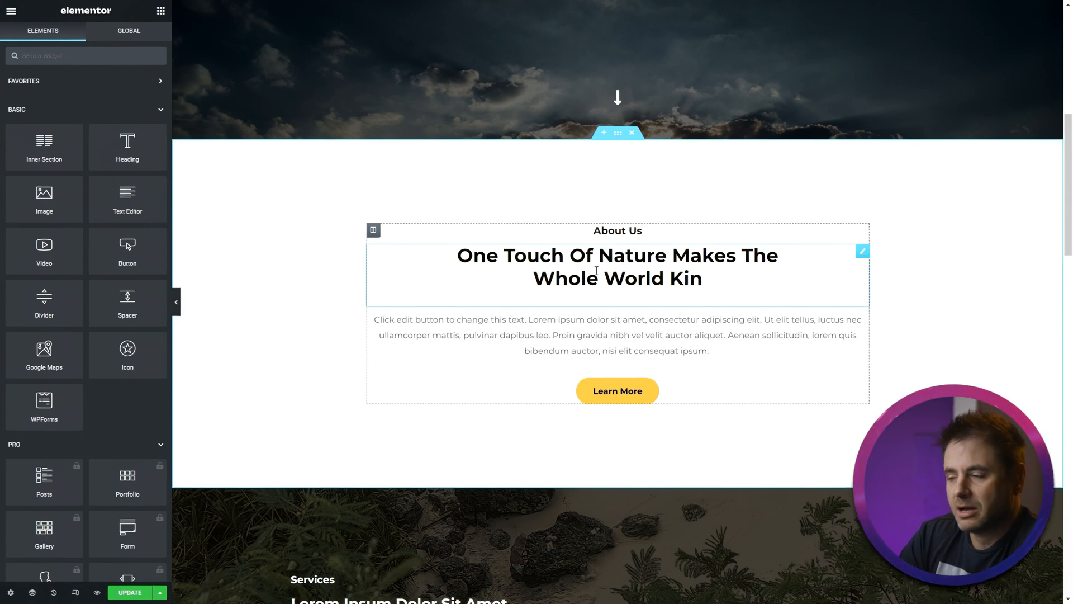
{"action": "right_click", "coordinate": [860, 255]}
{"action": "left_click", "coordinate": [883, 416]}
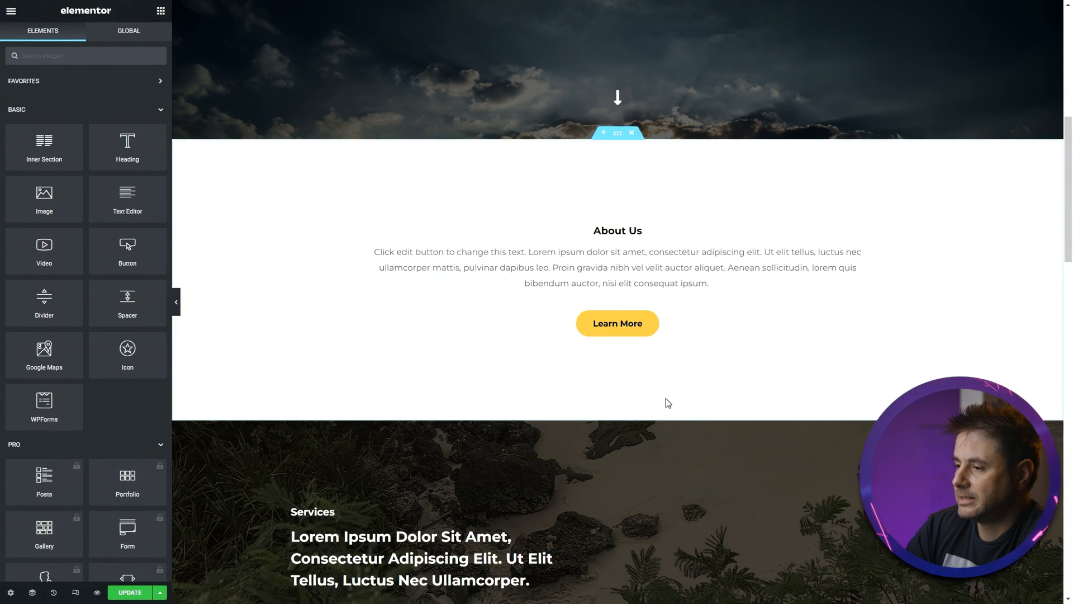
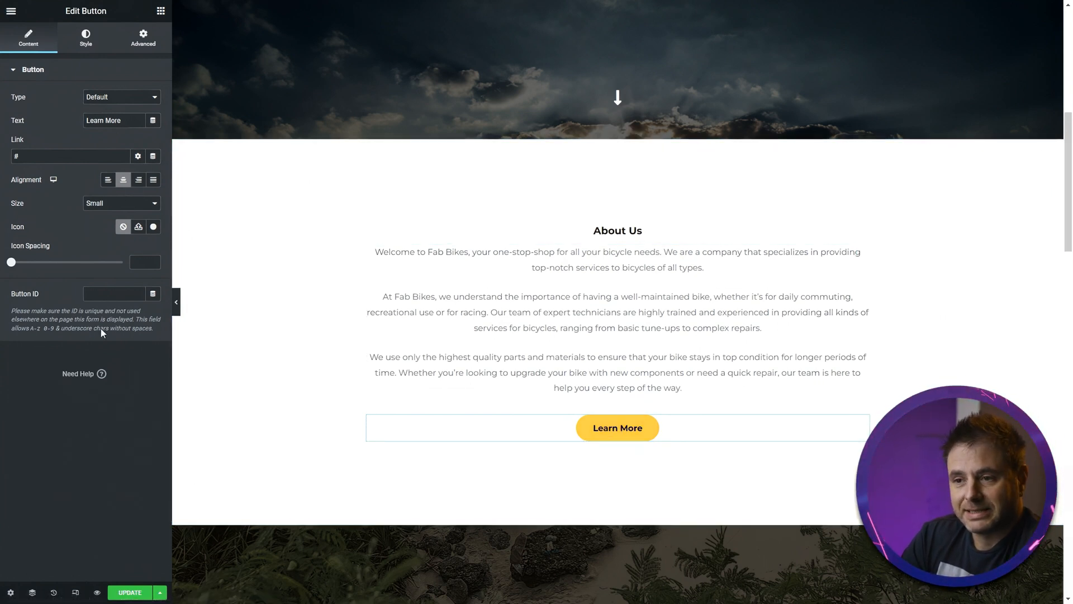
- Link the About Us section's Learn More button to the About page
{"action": "left_click", "coordinate": [57, 157]}
{"action": "left_click_drag", "start_coordinate": [56, 157], "coordinate": [4, 158]}
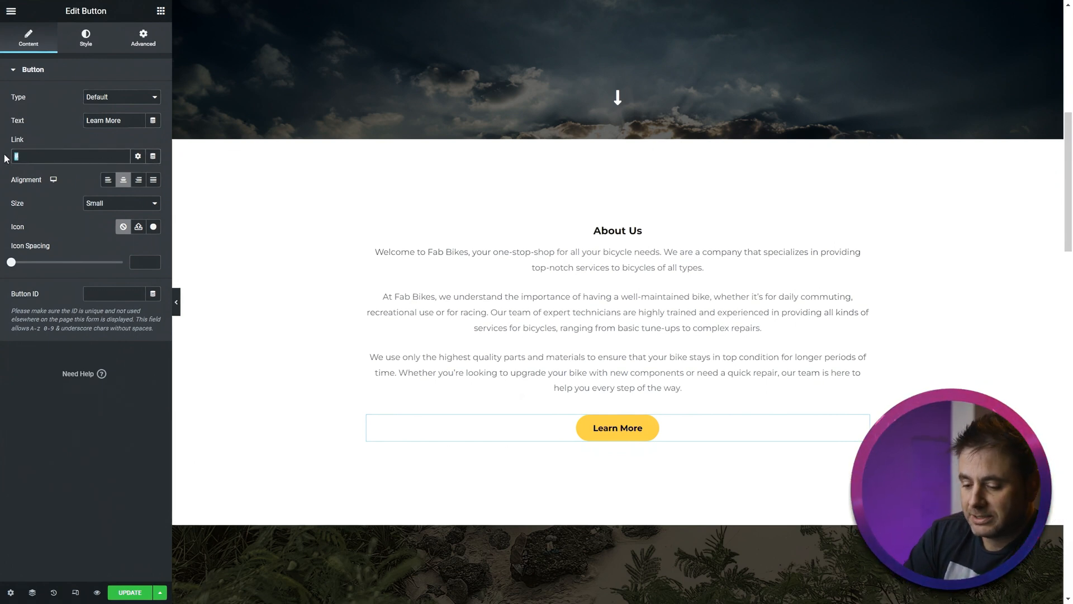
{"action": "type", "text": "about"}
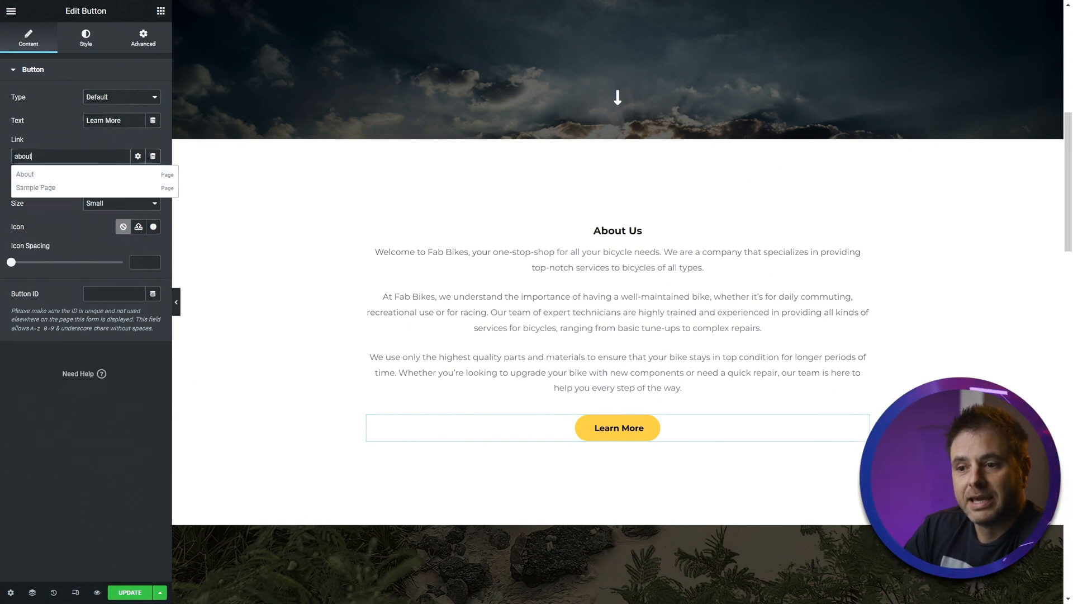
{"action": "left_click", "coordinate": [22, 179]}
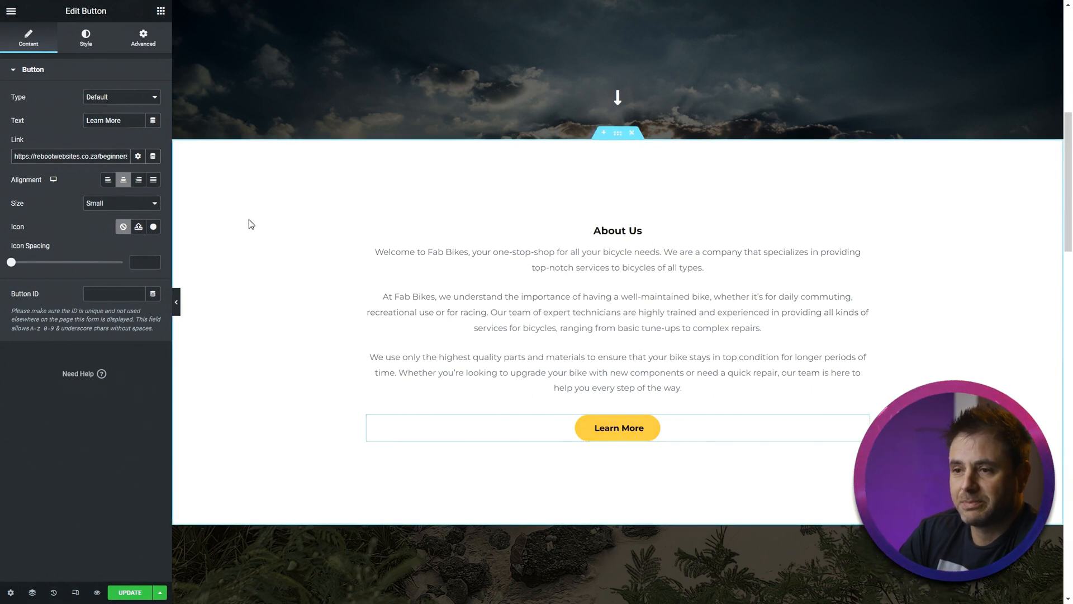
- Give the About Us column a Fade In Left entrance animation
{"action": "left_click", "coordinate": [88, 40]}
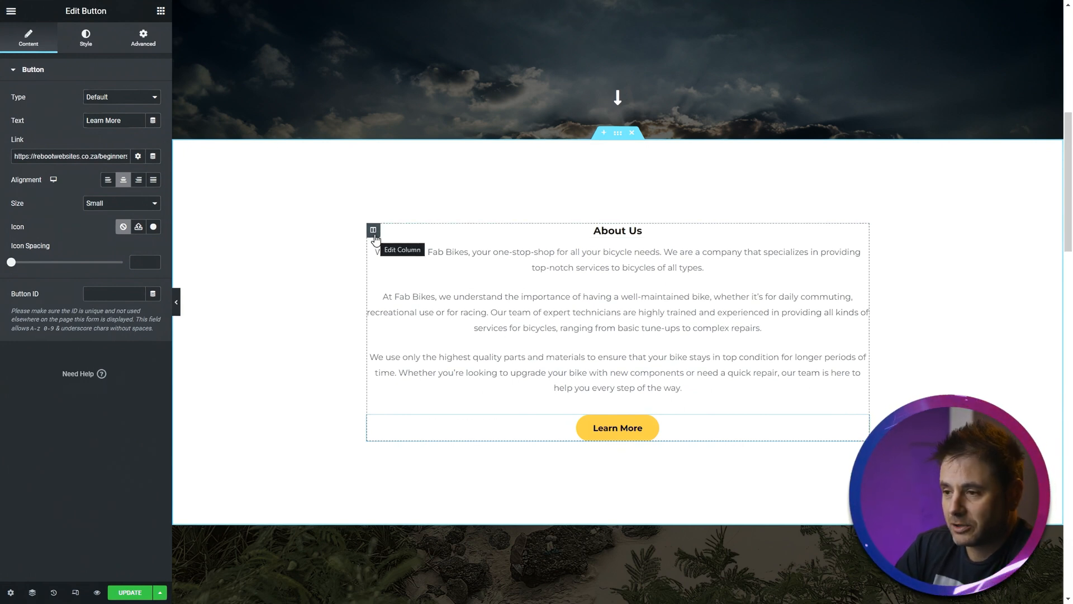
{"action": "left_click", "coordinate": [373, 231]}
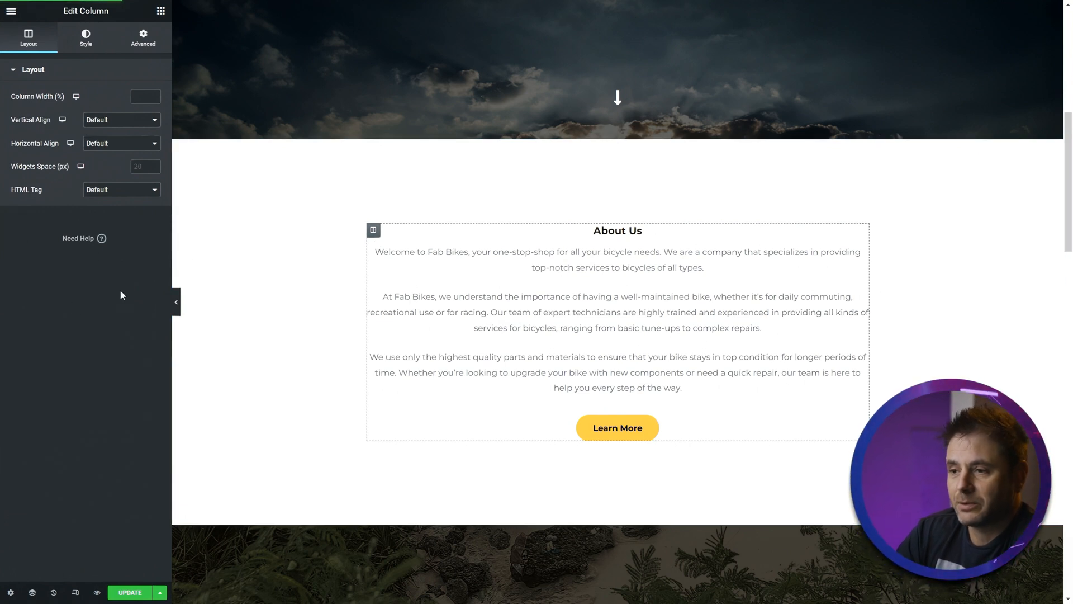
{"action": "left_click", "coordinate": [145, 41]}
{"action": "left_click", "coordinate": [72, 260]}
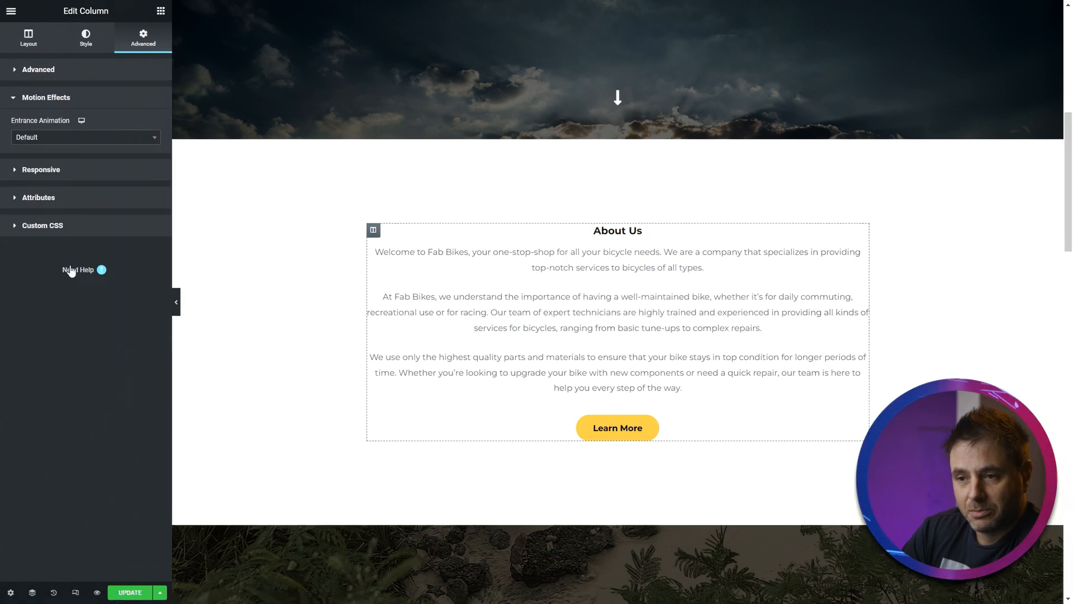
{"action": "left_click", "coordinate": [59, 139]}
{"action": "left_click", "coordinate": [47, 223]}
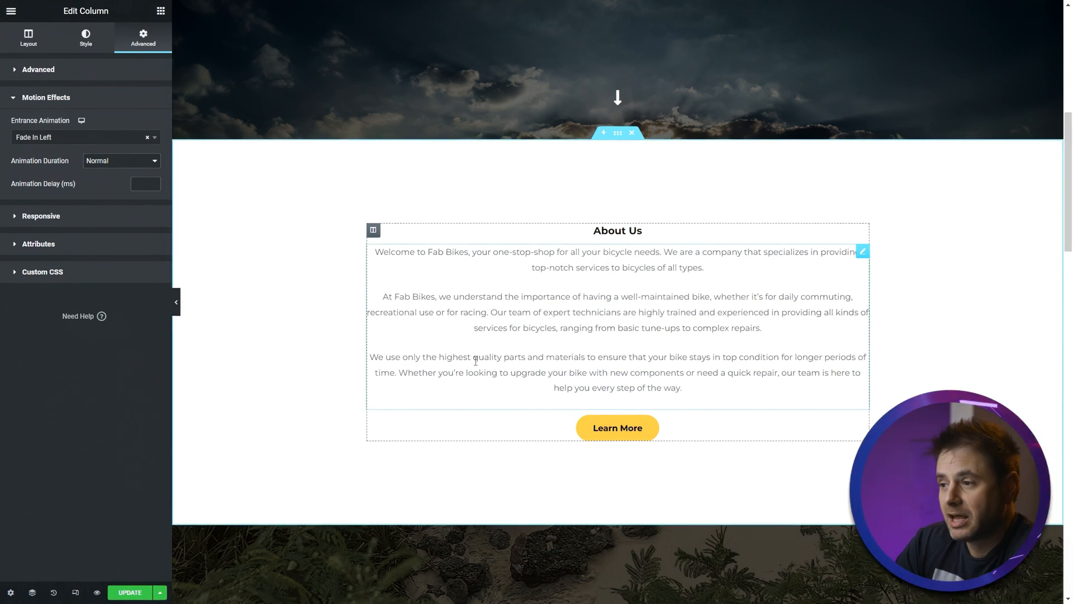
- Replace the Services section's background image with the bicycle sunset photo from the media library
{"action": "scroll", "coordinate": [243, 284], "scroll_direction": "down", "scroll_amount": 5}
{"action": "scroll", "coordinate": [250, 292], "scroll_direction": "down", "scroll_amount": 3}
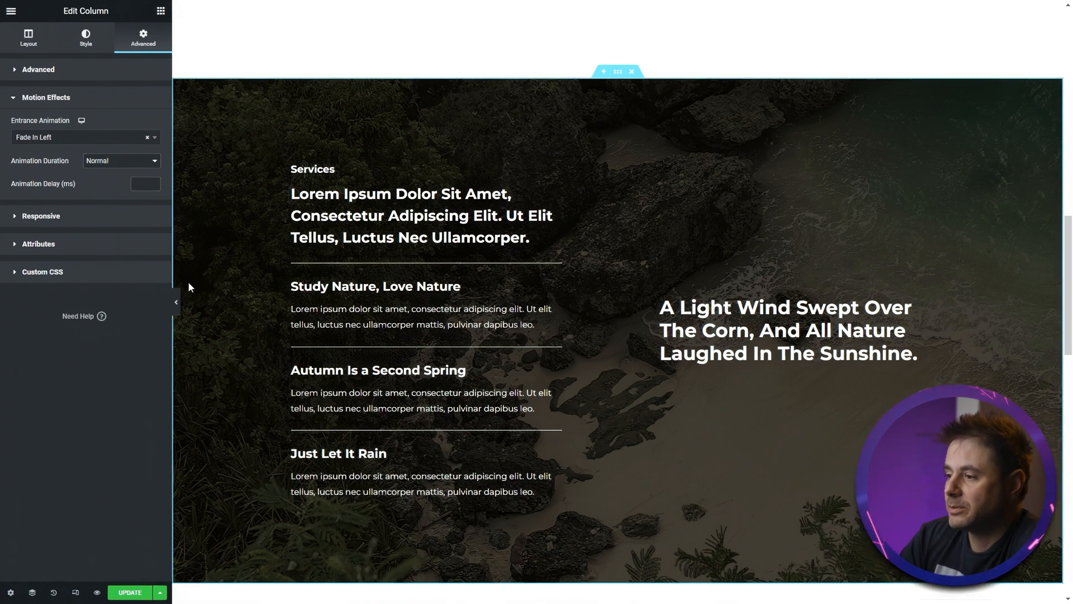
{"action": "left_click", "coordinate": [619, 73]}
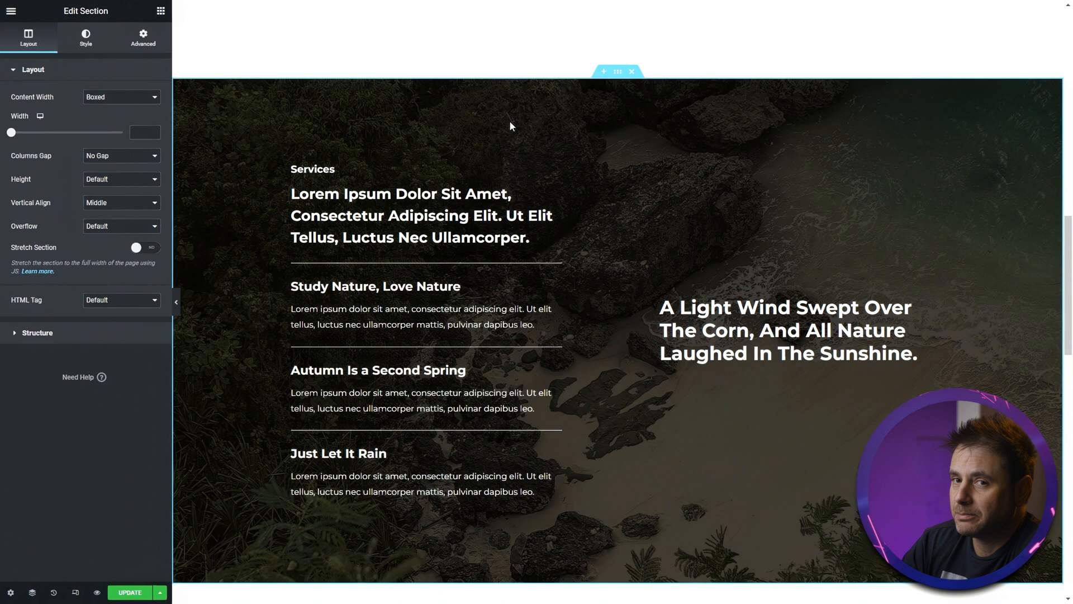
{"action": "left_click", "coordinate": [84, 44]}
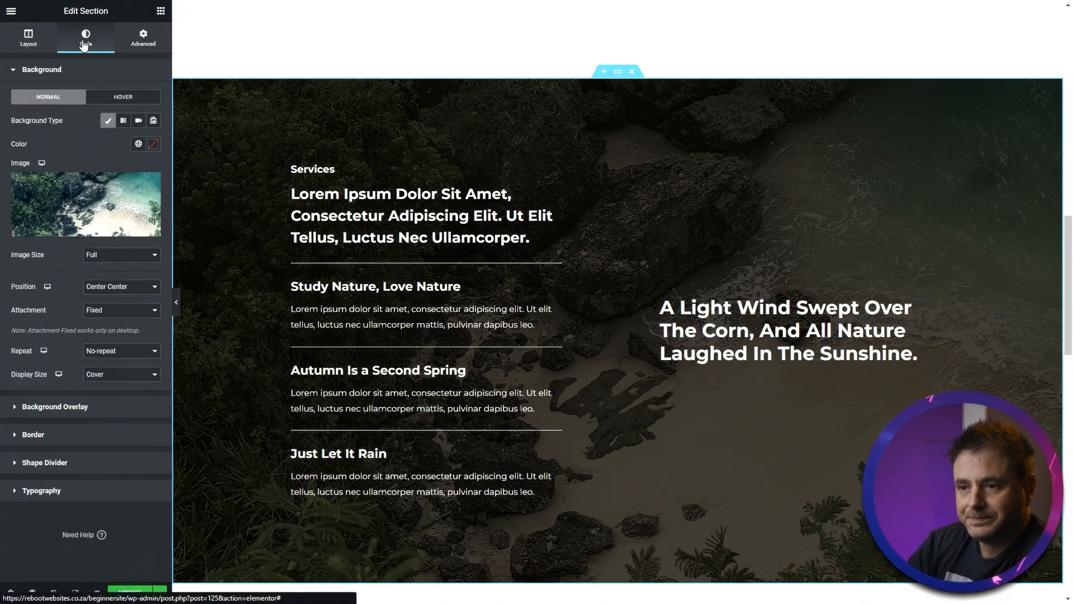
{"action": "left_click", "coordinate": [68, 193]}
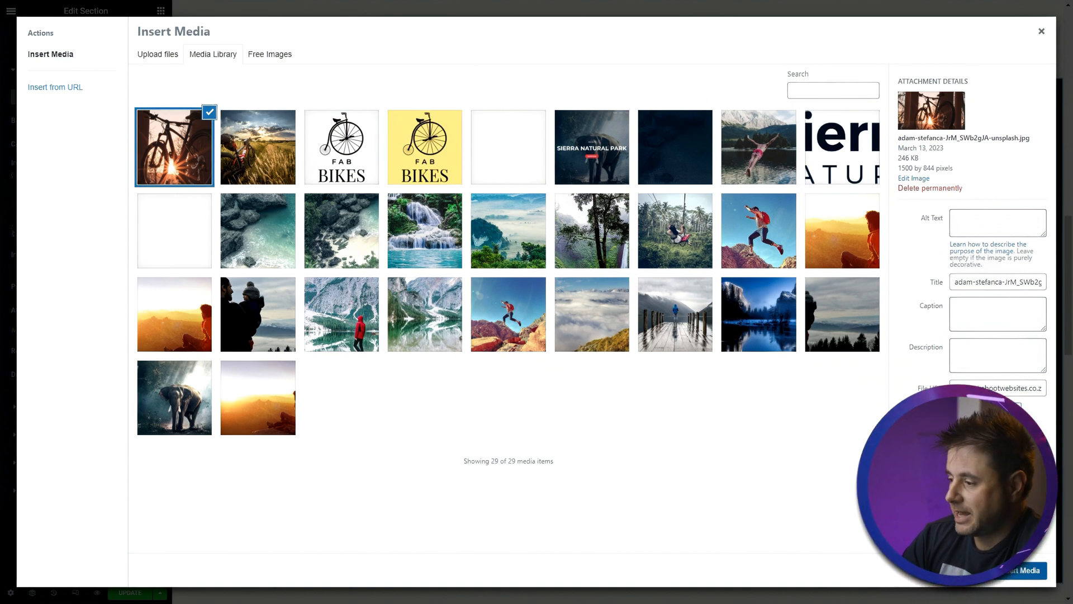
{"action": "left_click", "coordinate": [1024, 571]}
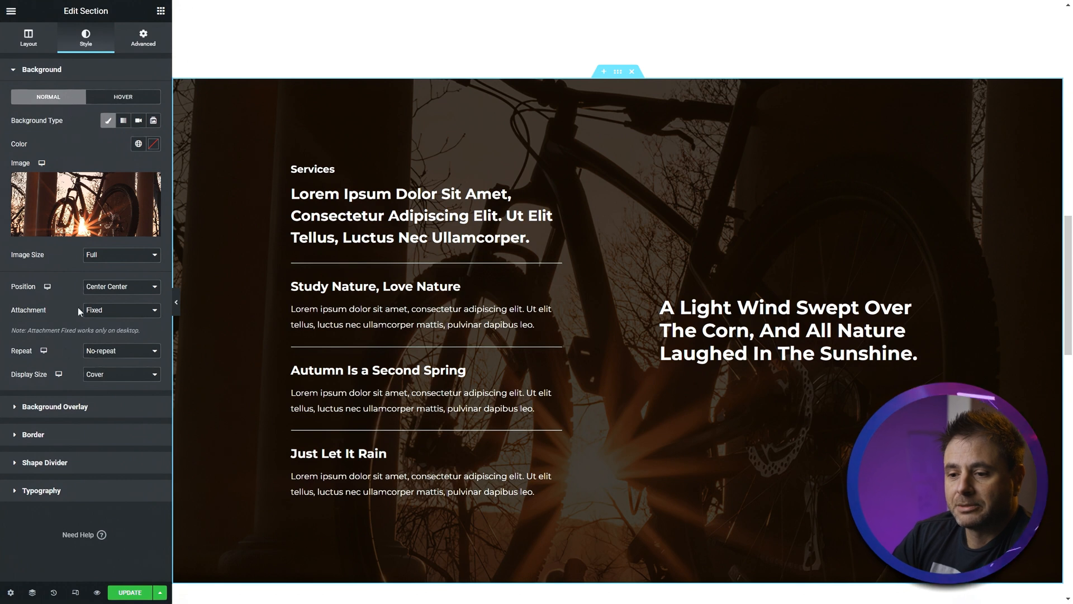
- Set the Services section's background overlay colour to #000000 and its opacity to 0.7
{"action": "left_click", "coordinate": [48, 408]}
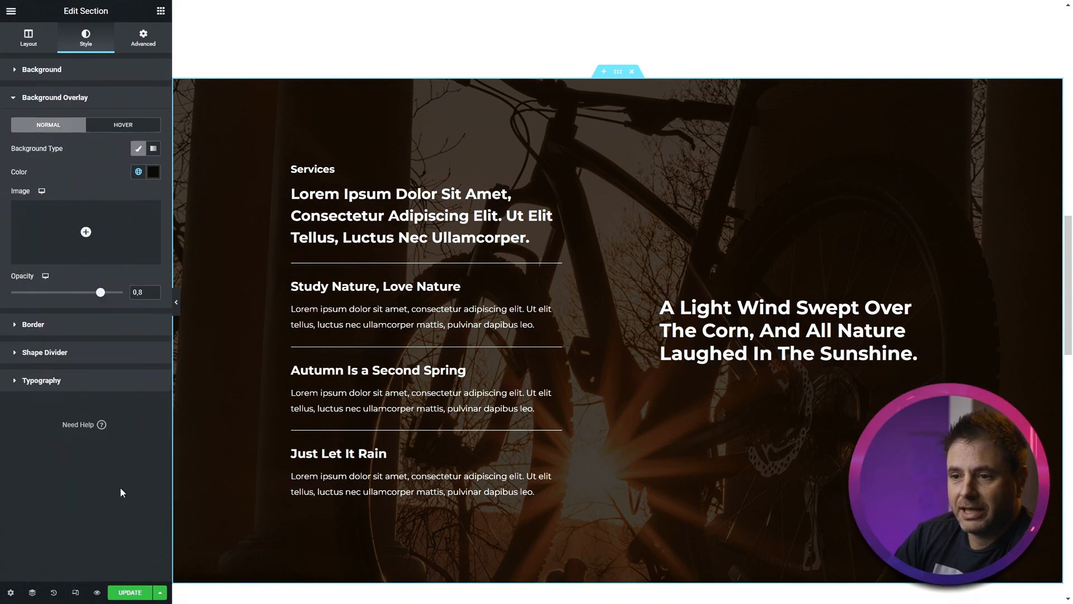
{"action": "left_click", "coordinate": [151, 171]}
{"action": "left_click_drag", "start_coordinate": [95, 278], "coordinate": [1, 336]}
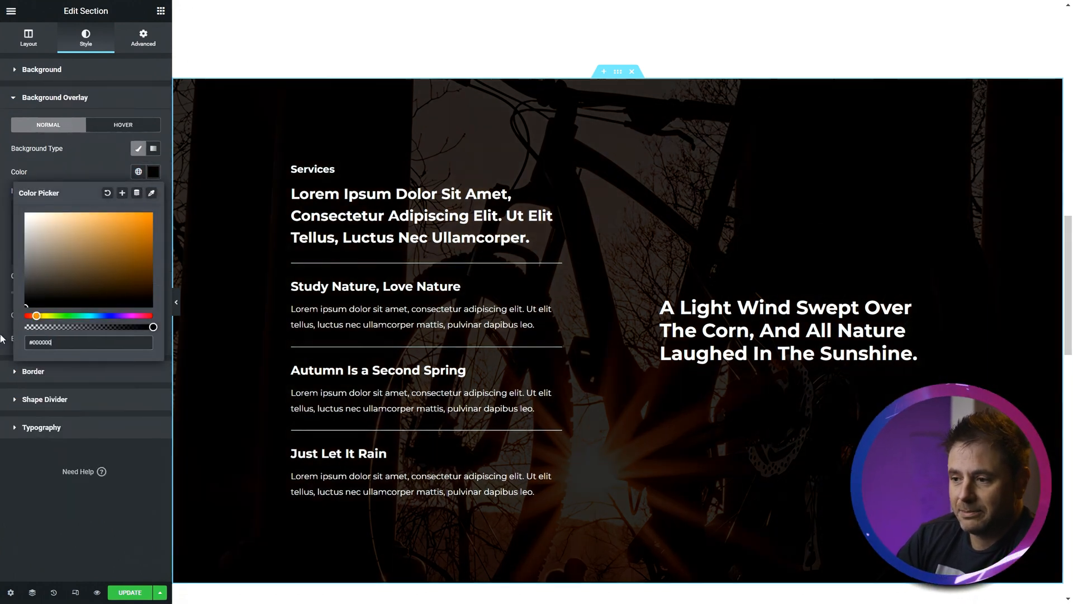
{"action": "left_click", "coordinate": [66, 159]}
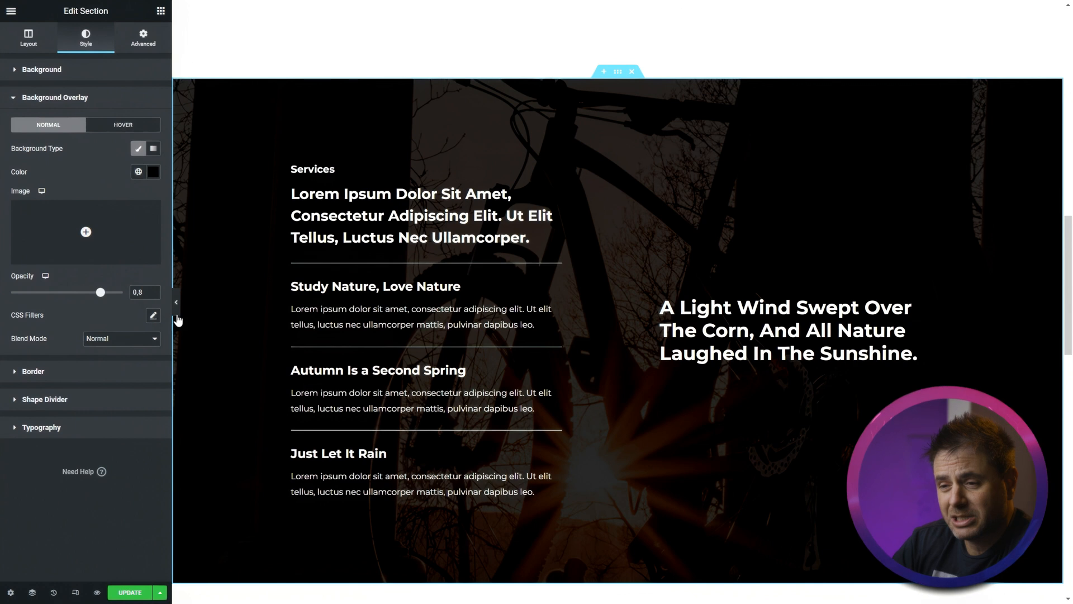
{"action": "left_click_drag", "start_coordinate": [102, 293], "coordinate": [91, 293]}
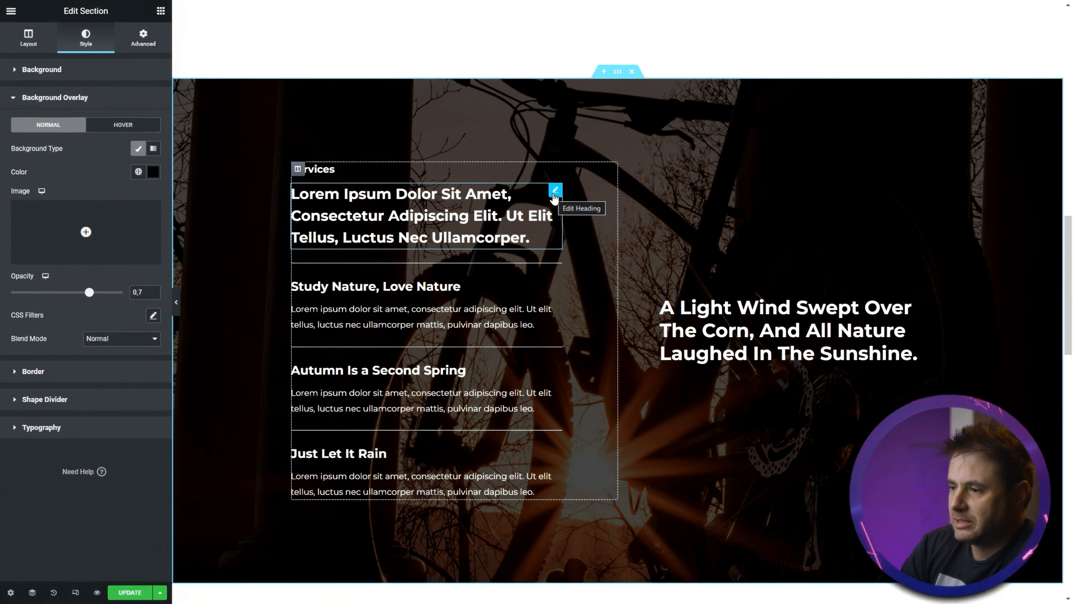
- Delete the large heading from the Services column
{"action": "right_click", "coordinate": [554, 196]}
{"action": "left_click", "coordinate": [573, 407]}
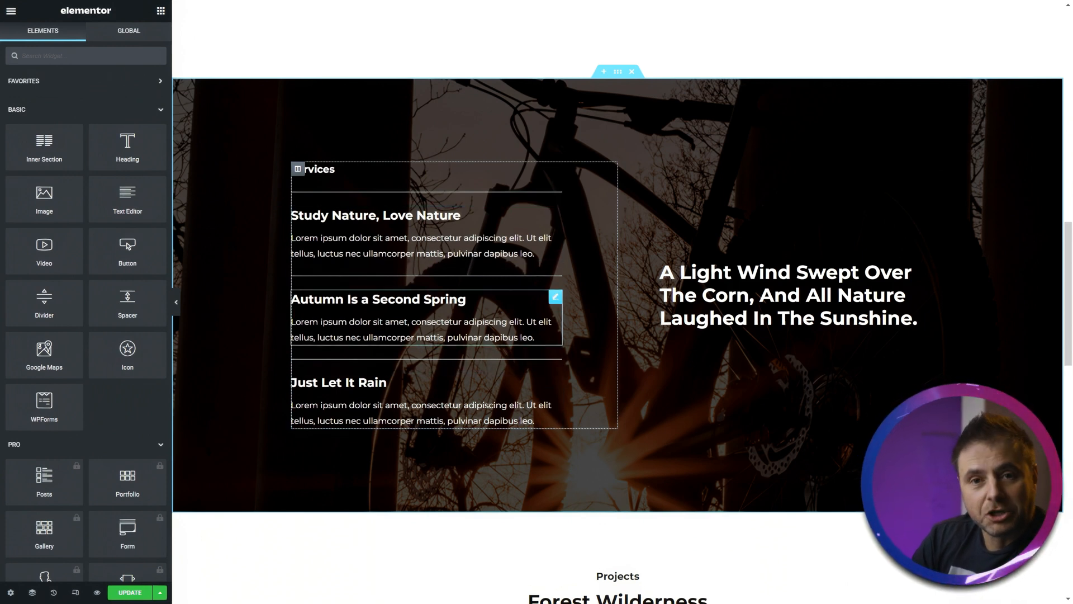
- Retitle the first service box 'Bike Fitting Service' and paste in its new description
{"action": "left_click", "coordinate": [366, 232]}
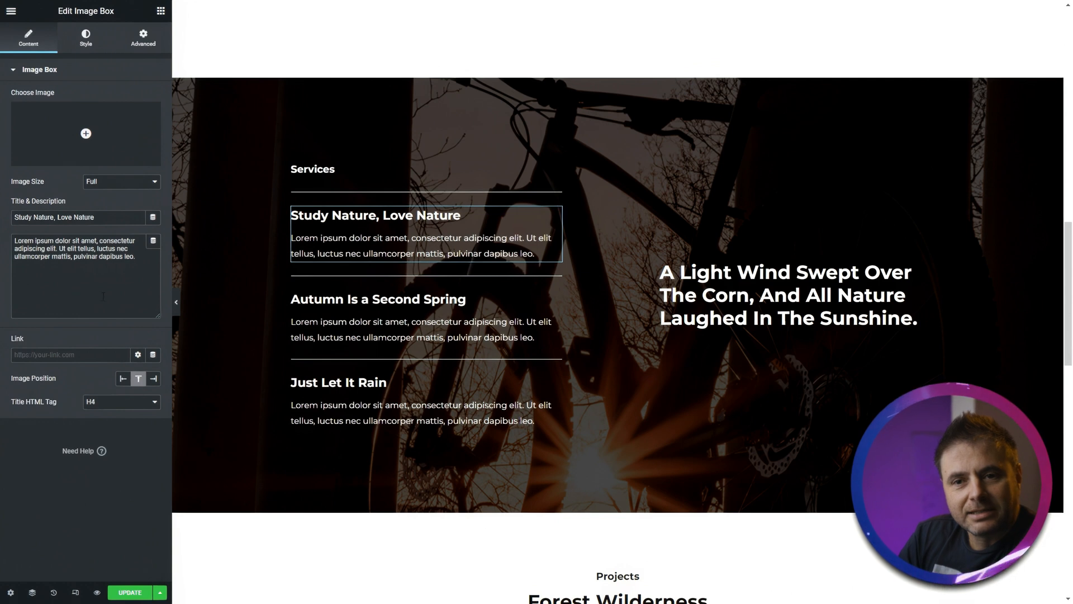
{"action": "left_click_drag", "start_coordinate": [112, 218], "coordinate": [2, 213]}
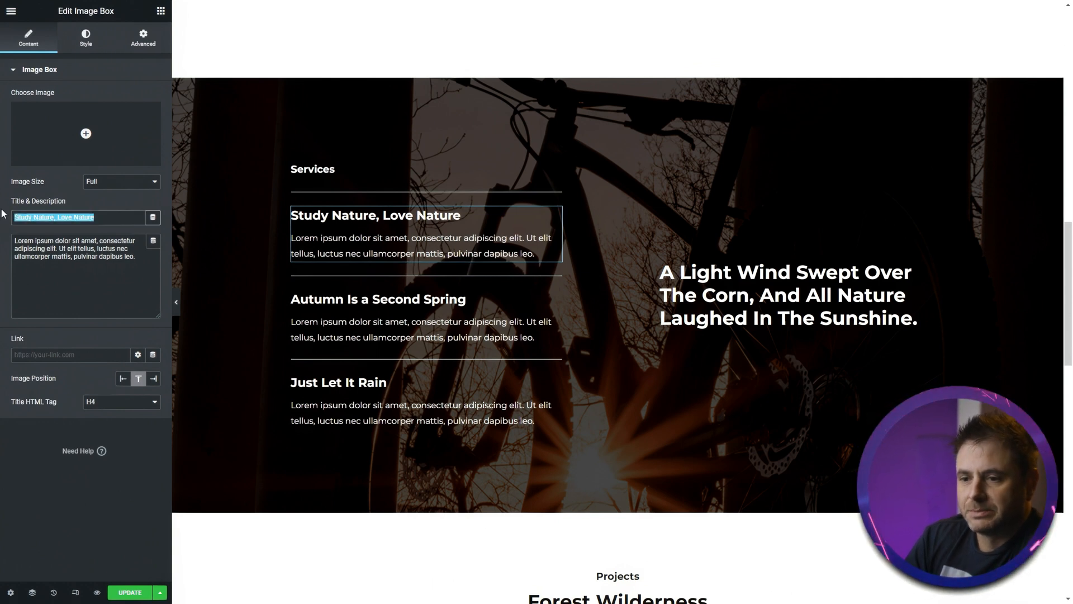
{"action": "type", "text": "bike fitting servic"}
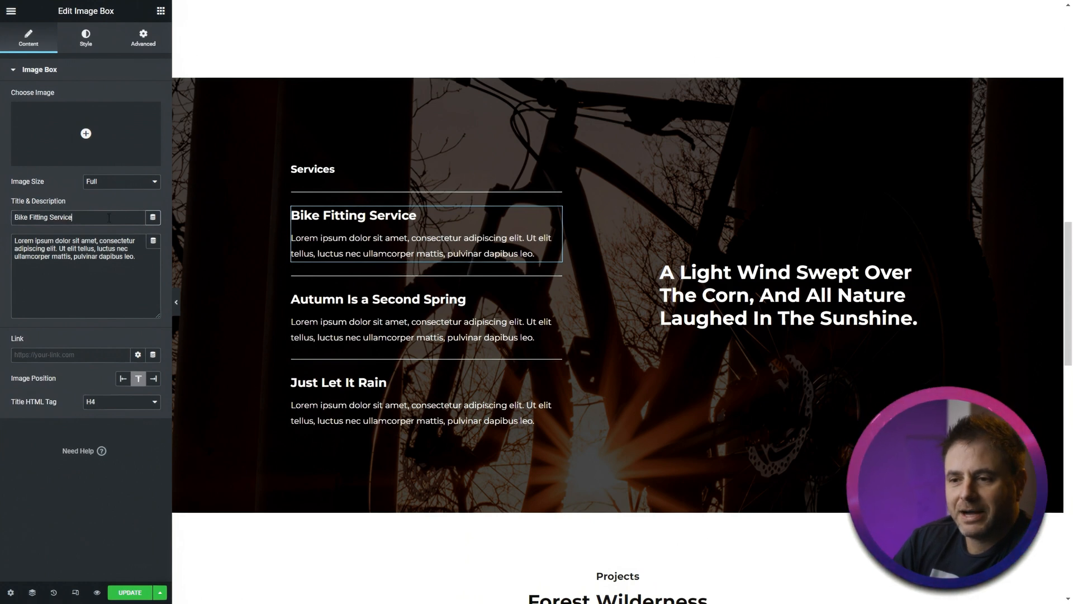
{"action": "left_click_drag", "start_coordinate": [137, 257], "coordinate": [2, 240]}
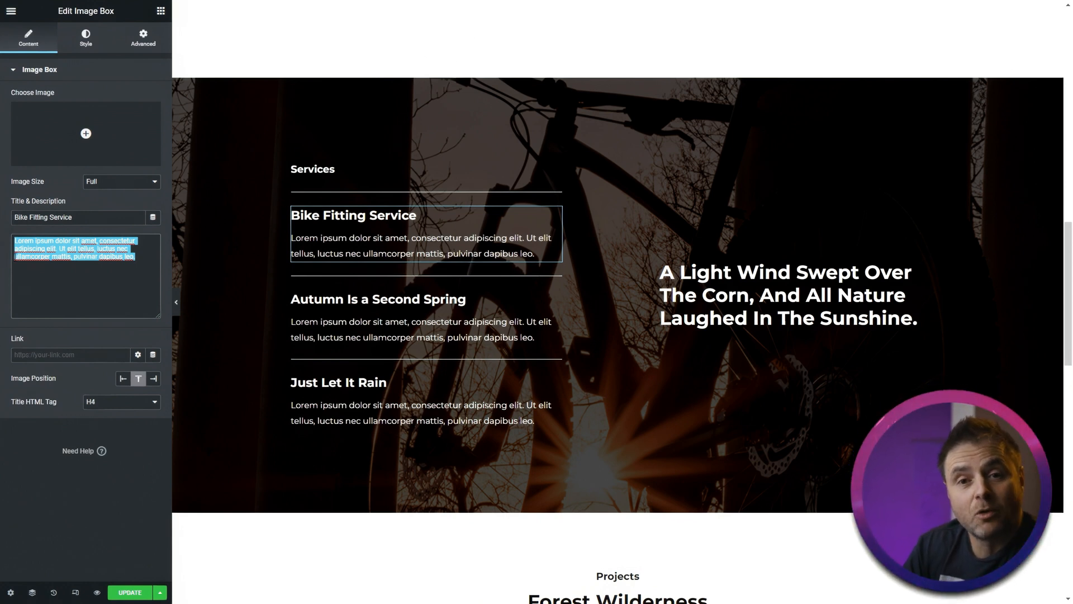
{"action": "type", "text": "We offer a full bike fitting service. Using Shimano's bikefitting.com software we can assist you with frame sizing when looking to buy a new bike to a full computerised setup. With a biokinetist on hand, we will be able to get the most complicated setup done with satisfaction."}
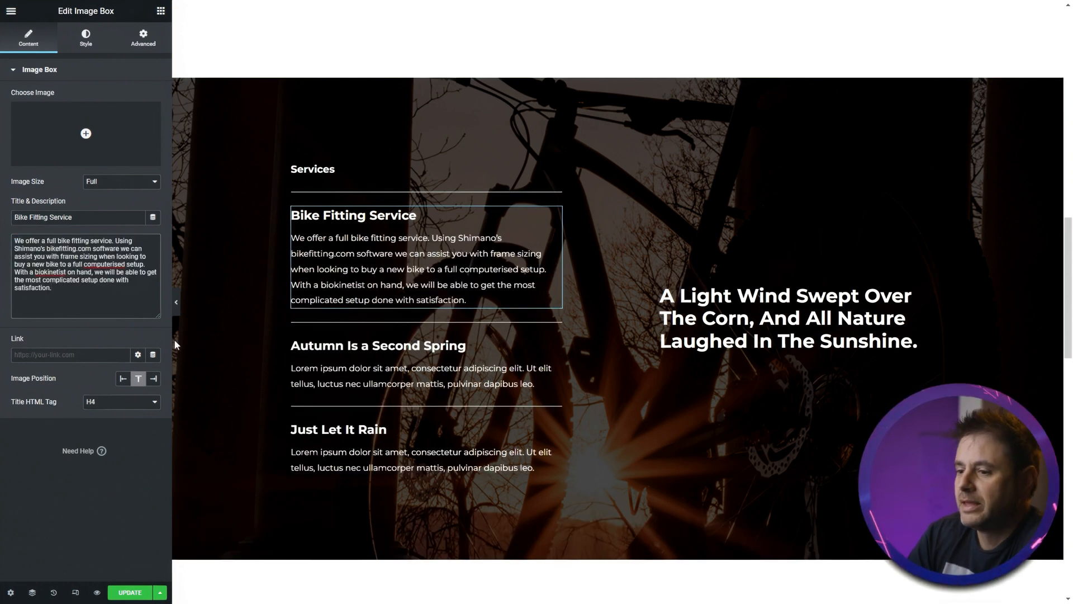
- Retitle the second and third service boxes 'Fork & Shock Service' and 'Wheel Building' with new descriptions
{"action": "left_click", "coordinate": [465, 346]}
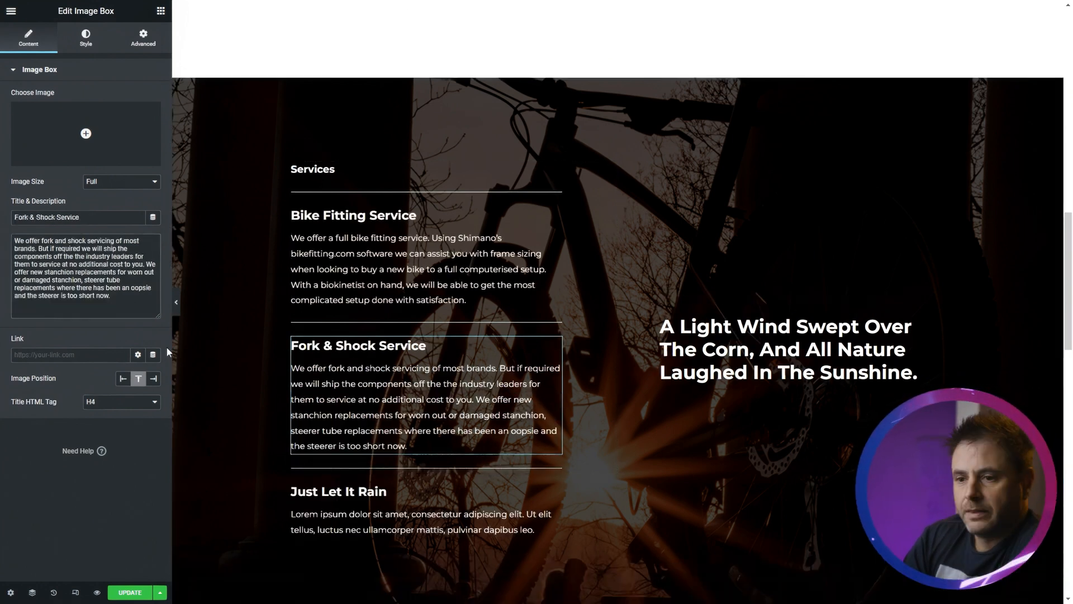
{"action": "left_click", "coordinate": [404, 491]}
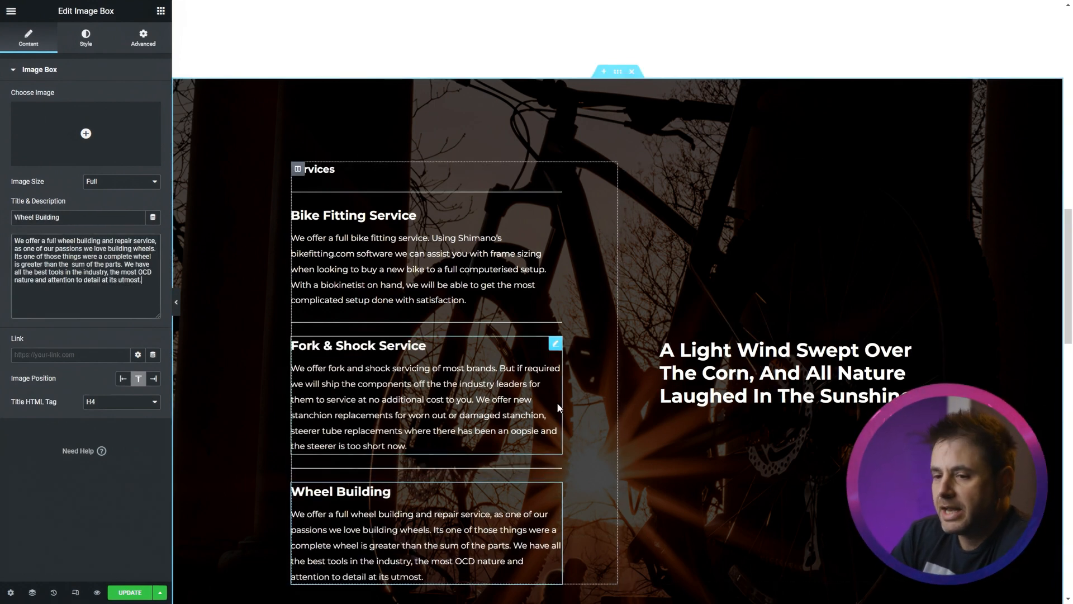
- Change the right-hand heading to 'Ride with confidence, serviced by the best.'
{"action": "left_click", "coordinate": [755, 395]}
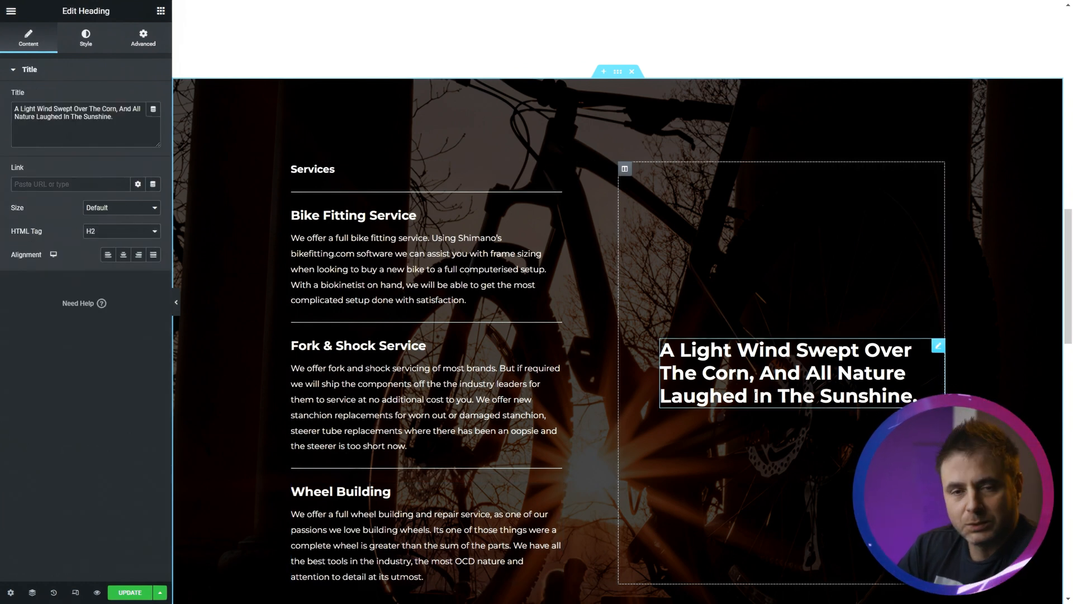
{"action": "key", "text": "End"}
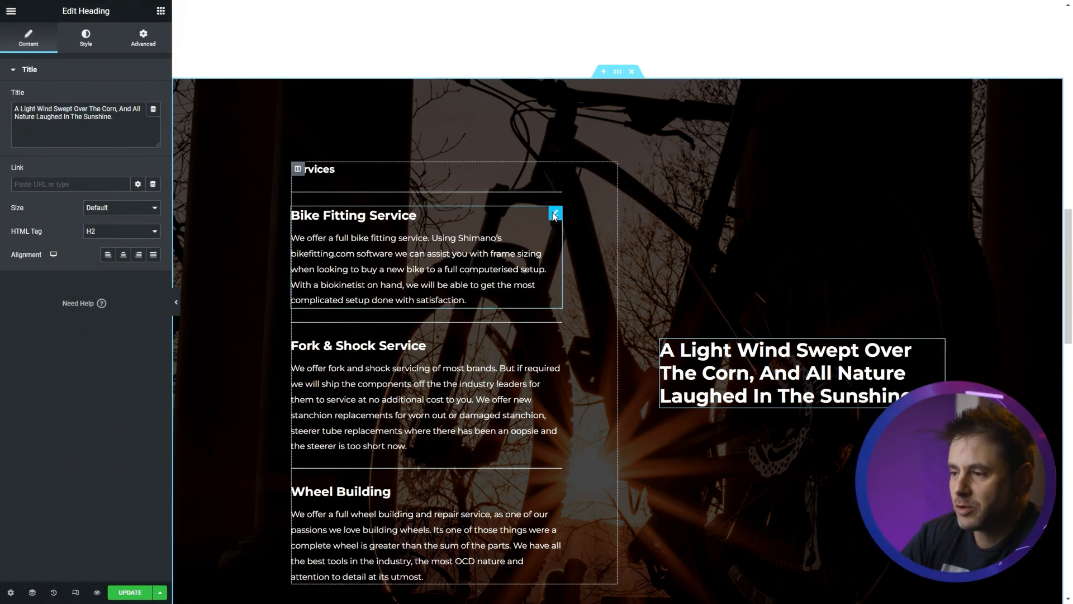
{"action": "right_click", "coordinate": [554, 214]}
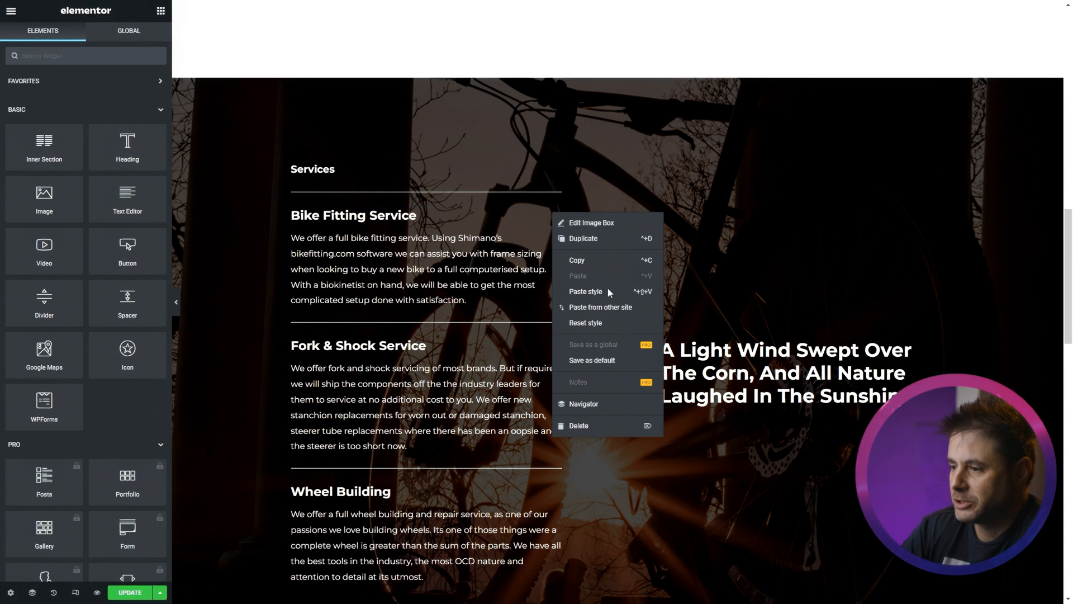
{"action": "left_click", "coordinate": [584, 238]}
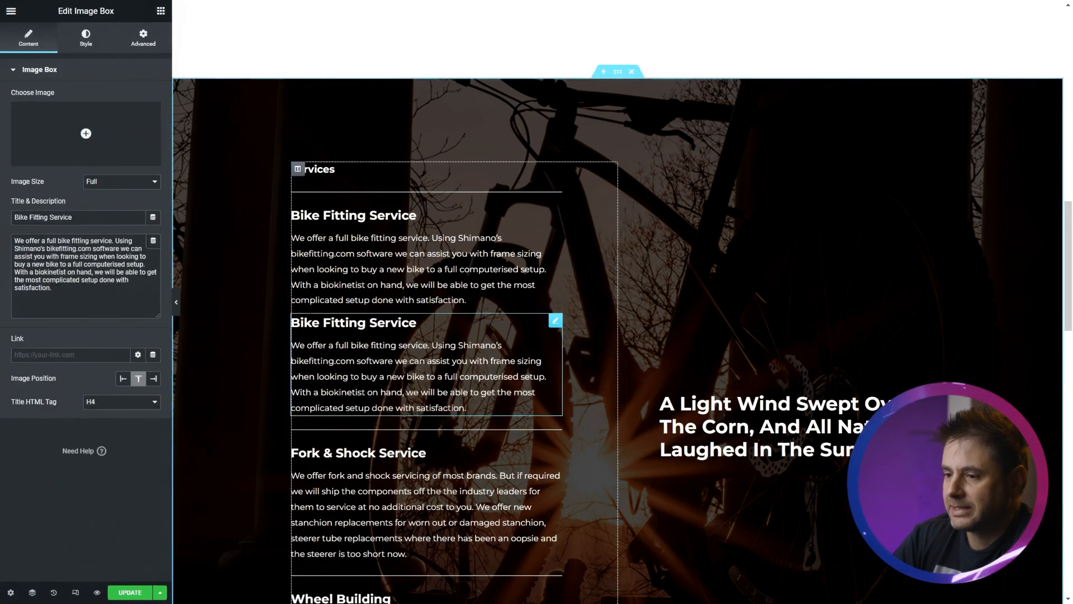
{"action": "left_click_drag", "start_coordinate": [555, 213], "coordinate": [752, 251]}
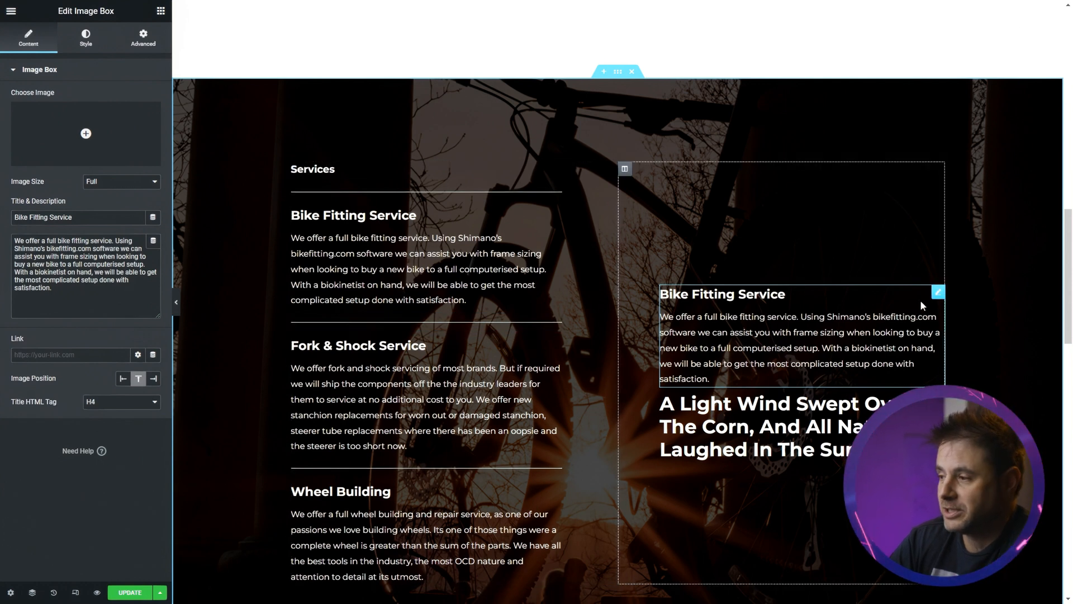
{"action": "right_click", "coordinate": [939, 293]}
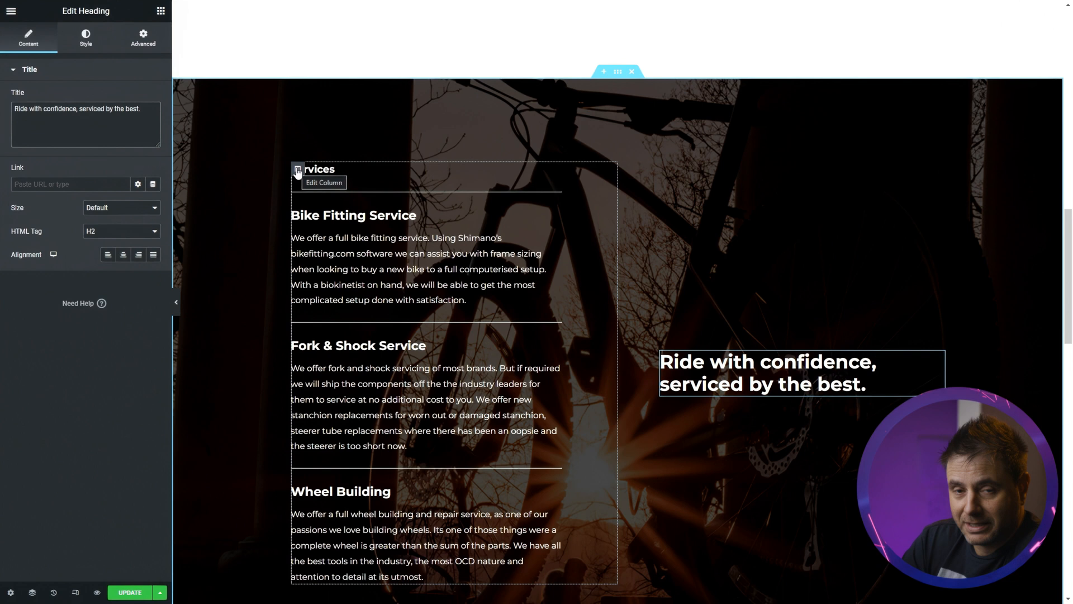
- Give the Services column a Fade In Left entrance animation
{"action": "left_click", "coordinate": [297, 173]}
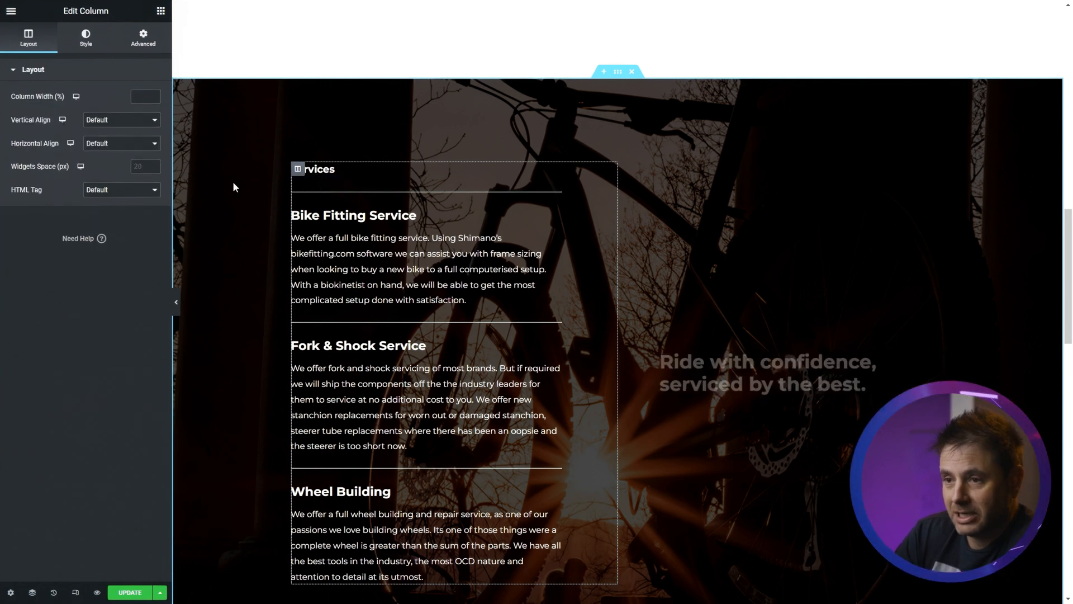
{"action": "left_click", "coordinate": [148, 44]}
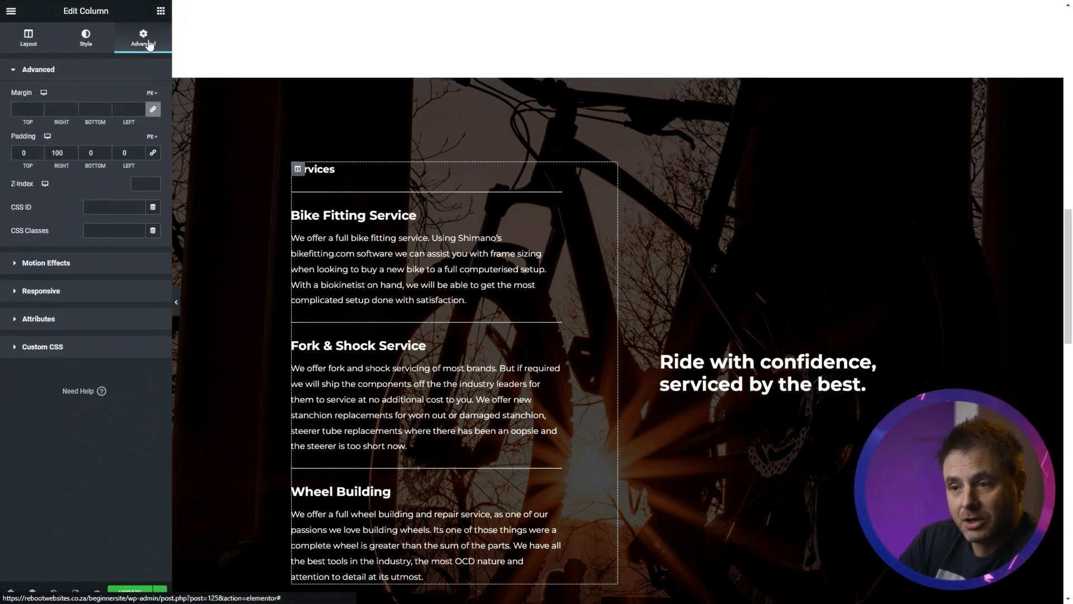
{"action": "left_click", "coordinate": [53, 266]}
{"action": "left_click", "coordinate": [100, 137]}
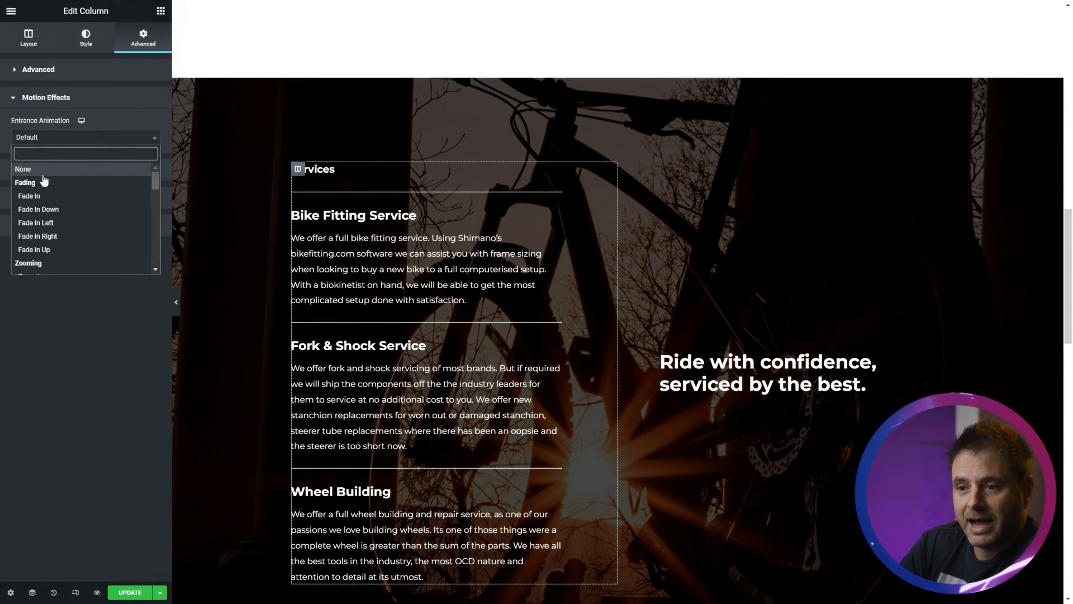
{"action": "scroll", "coordinate": [41, 235], "scroll_direction": "down", "scroll_amount": 3}
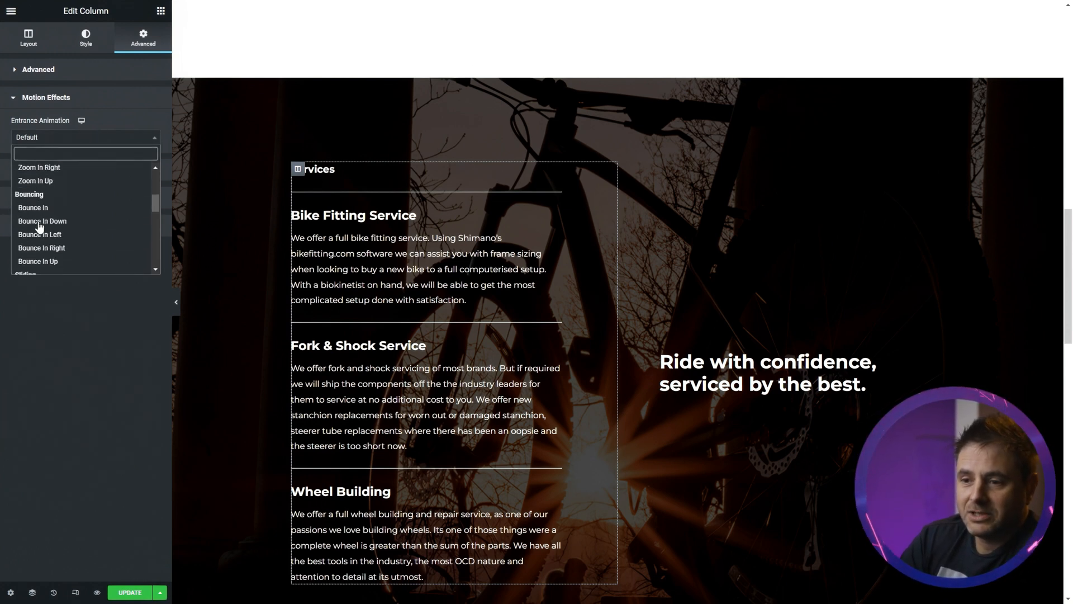
{"action": "scroll", "coordinate": [59, 254], "scroll_direction": "up", "scroll_amount": 3}
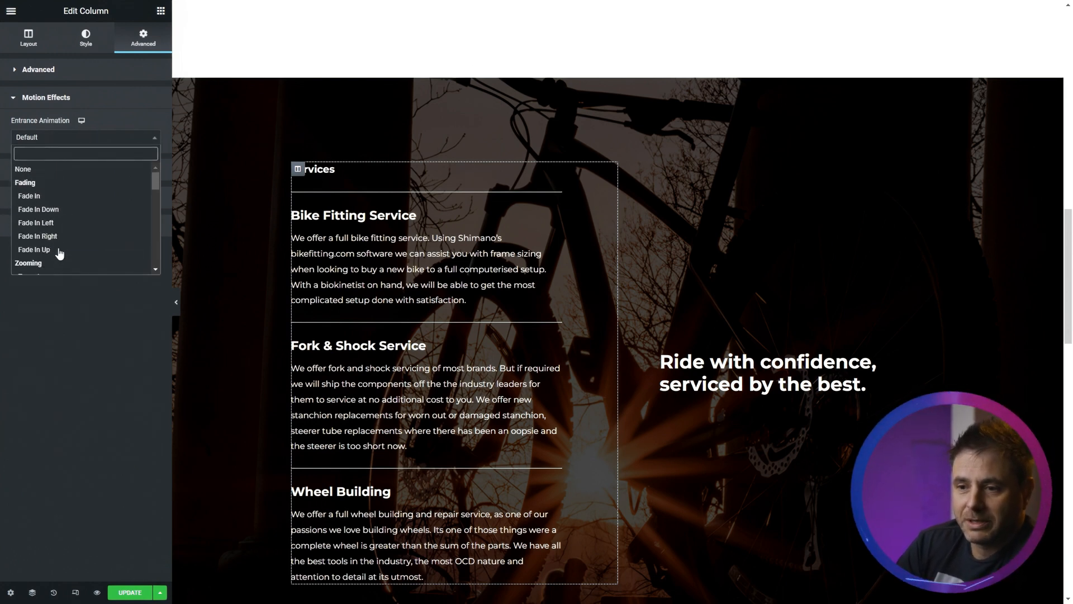
{"action": "left_click", "coordinate": [55, 221]}
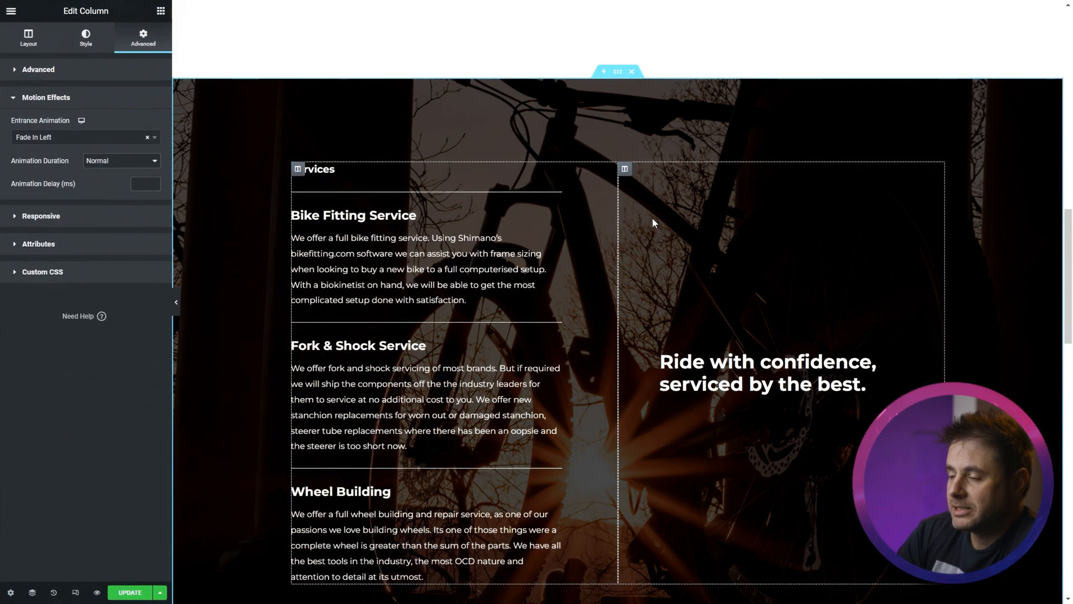
- Give the right-hand column with the heading a Zoom In entrance animation
{"action": "left_click", "coordinate": [625, 170]}
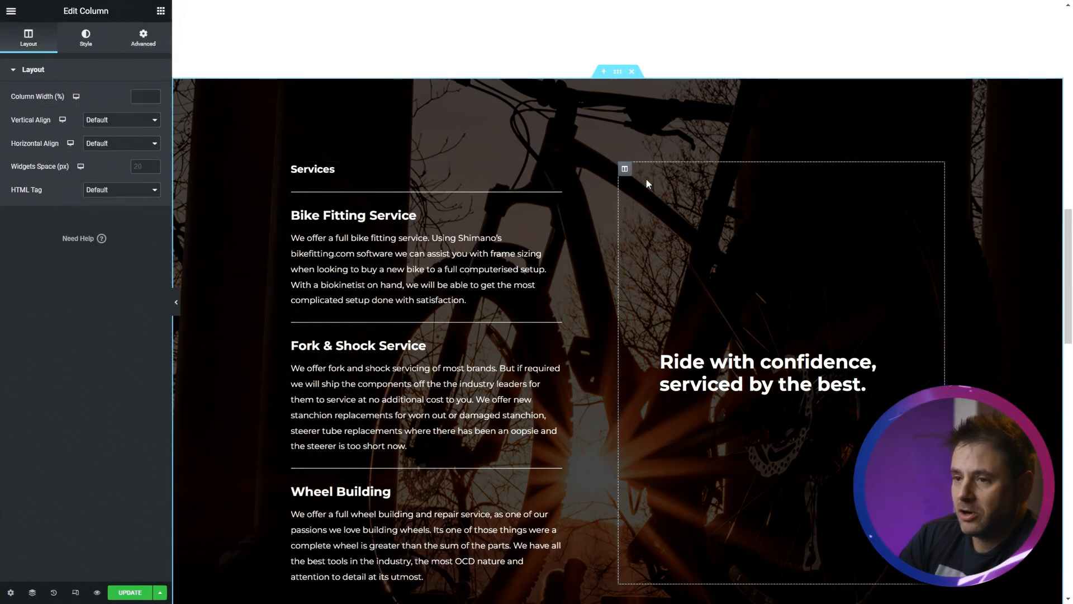
{"action": "left_click", "coordinate": [144, 38]}
{"action": "left_click", "coordinate": [56, 249]}
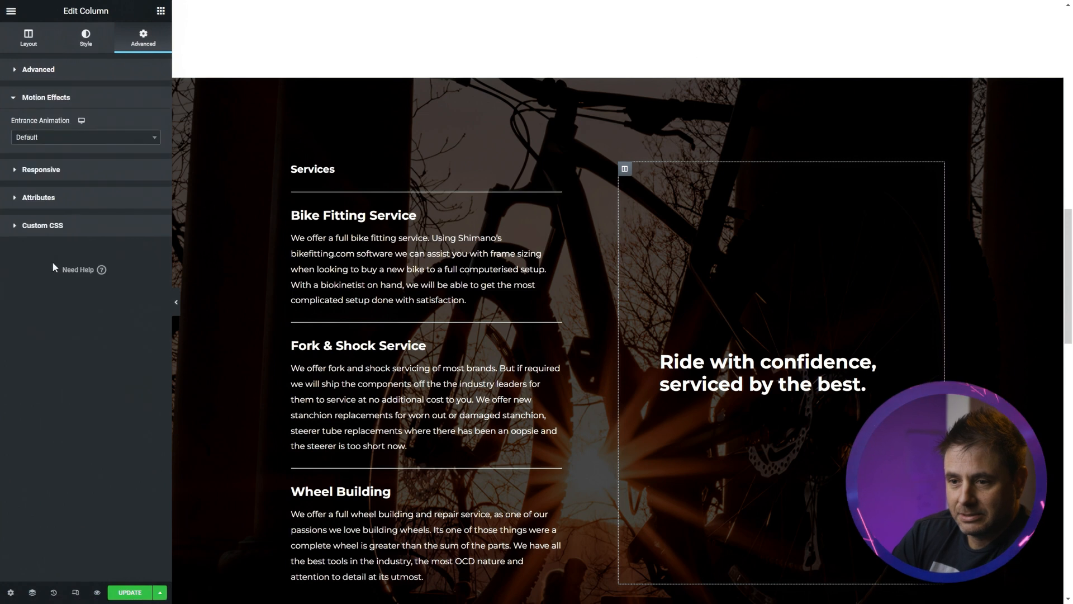
{"action": "left_click", "coordinate": [84, 141]}
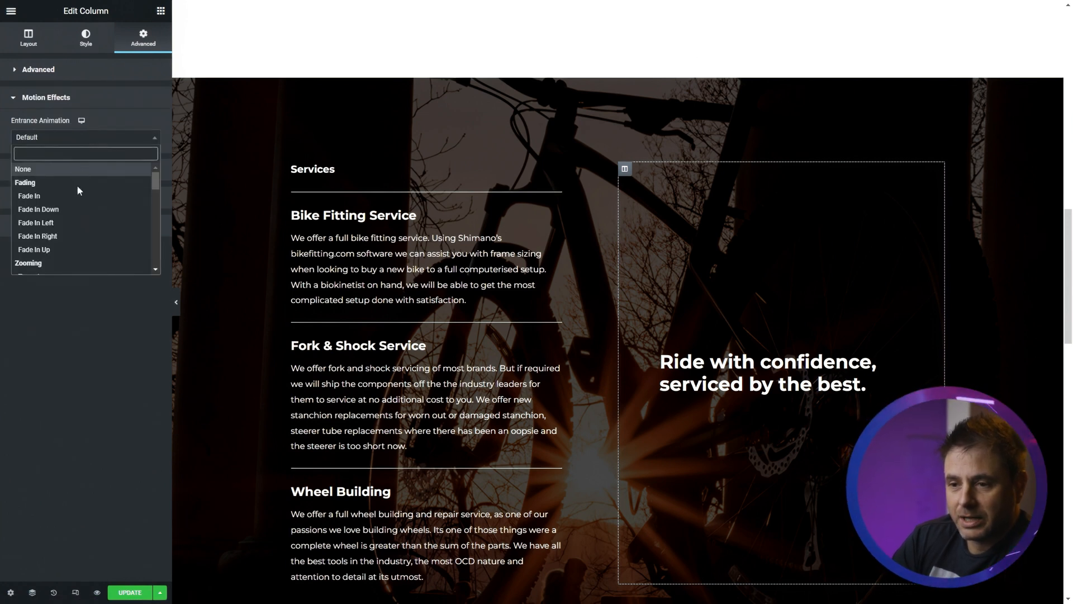
{"action": "scroll", "coordinate": [79, 197], "scroll_direction": "down", "scroll_amount": 2}
{"action": "left_click", "coordinate": [70, 203]}
- Delete the Projects section and the 'Get started' call-to-action section beneath it
{"action": "scroll", "coordinate": [425, 252], "scroll_direction": "down", "scroll_amount": 3}
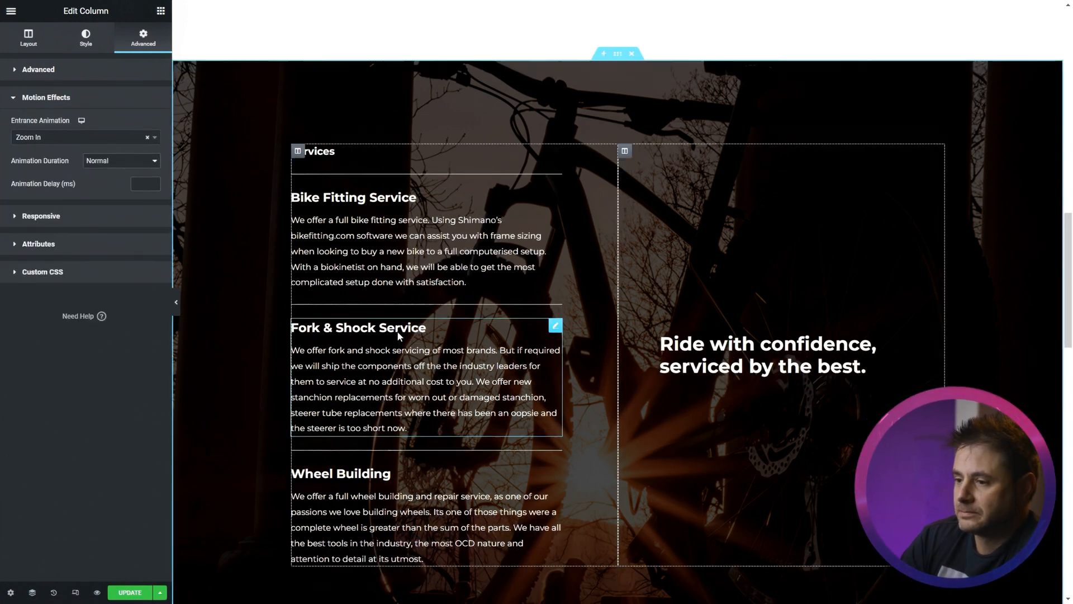
{"action": "scroll", "coordinate": [280, 305], "scroll_direction": "down", "scroll_amount": 5}
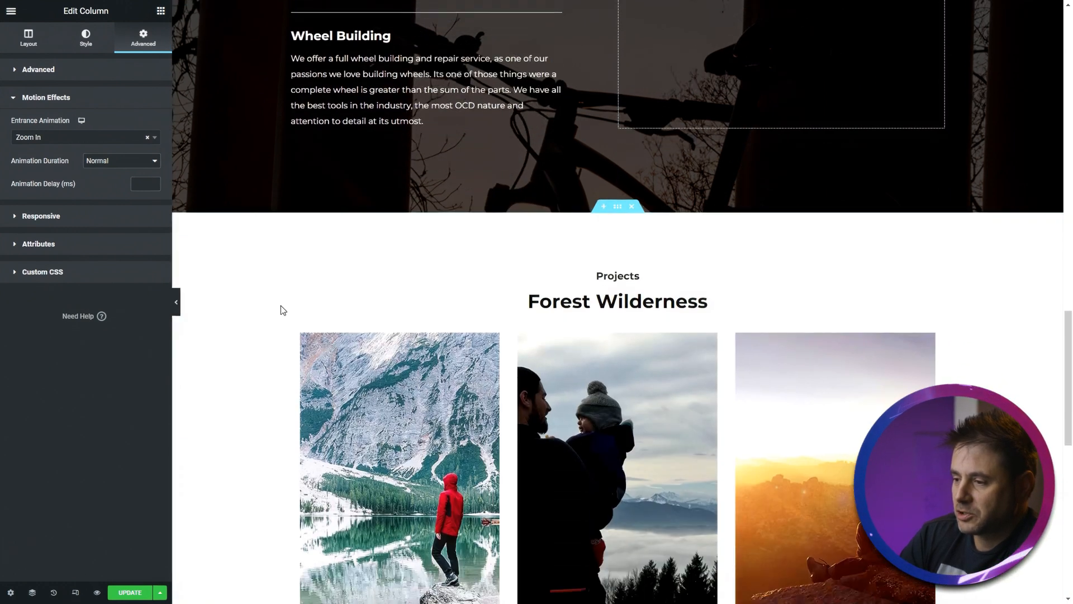
{"action": "scroll", "coordinate": [254, 438], "scroll_direction": "up", "scroll_amount": 1}
{"action": "scroll", "coordinate": [254, 438], "scroll_direction": "down", "scroll_amount": 5}
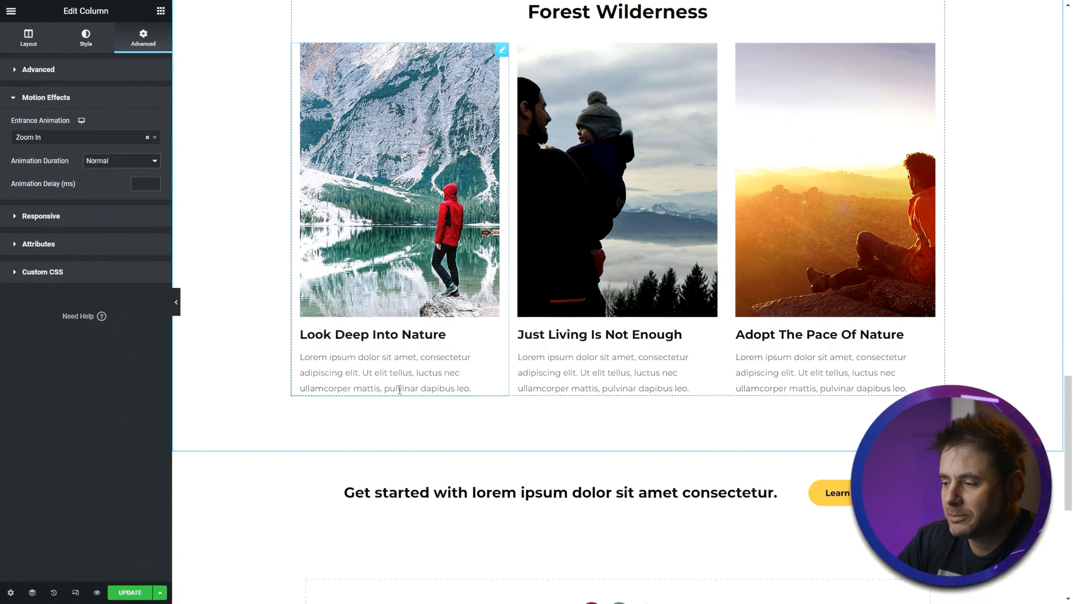
{"action": "scroll", "coordinate": [375, 353], "scroll_direction": "up", "scroll_amount": 4}
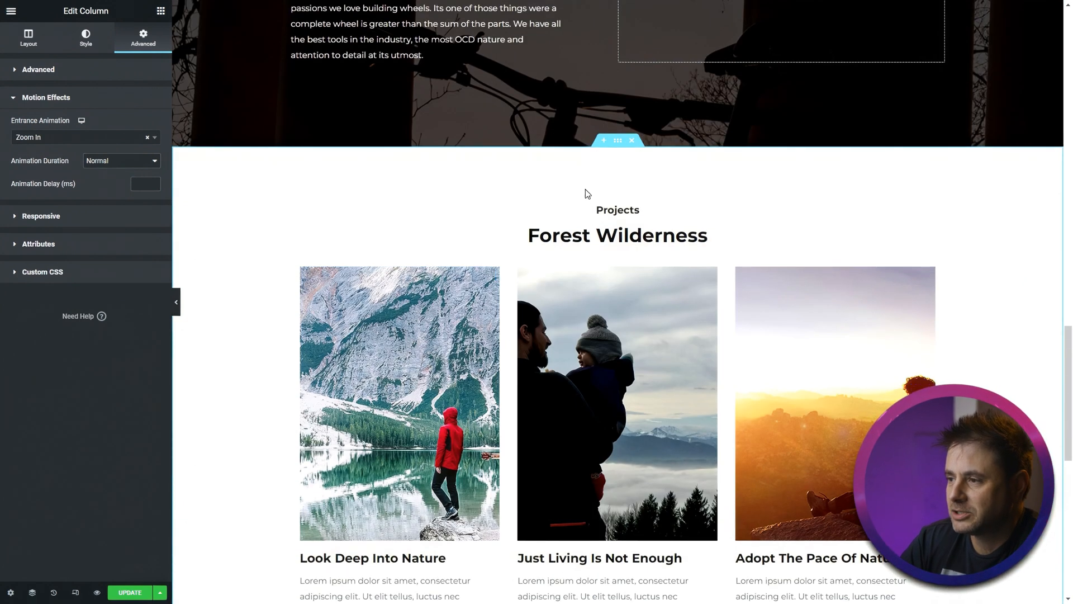
{"action": "left_click", "coordinate": [632, 141]}
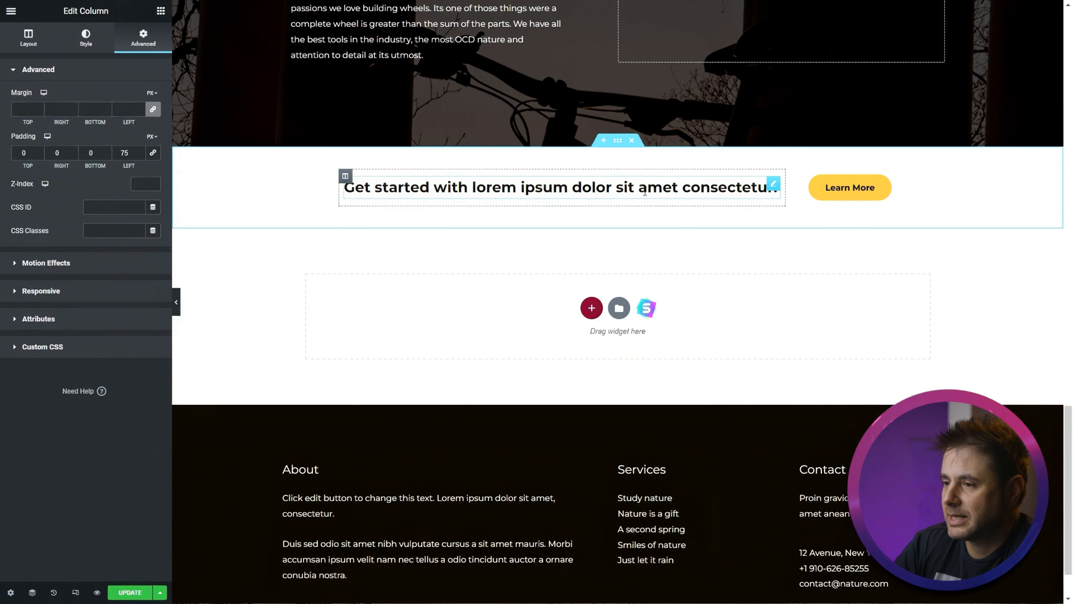
{"action": "left_click", "coordinate": [632, 141]}
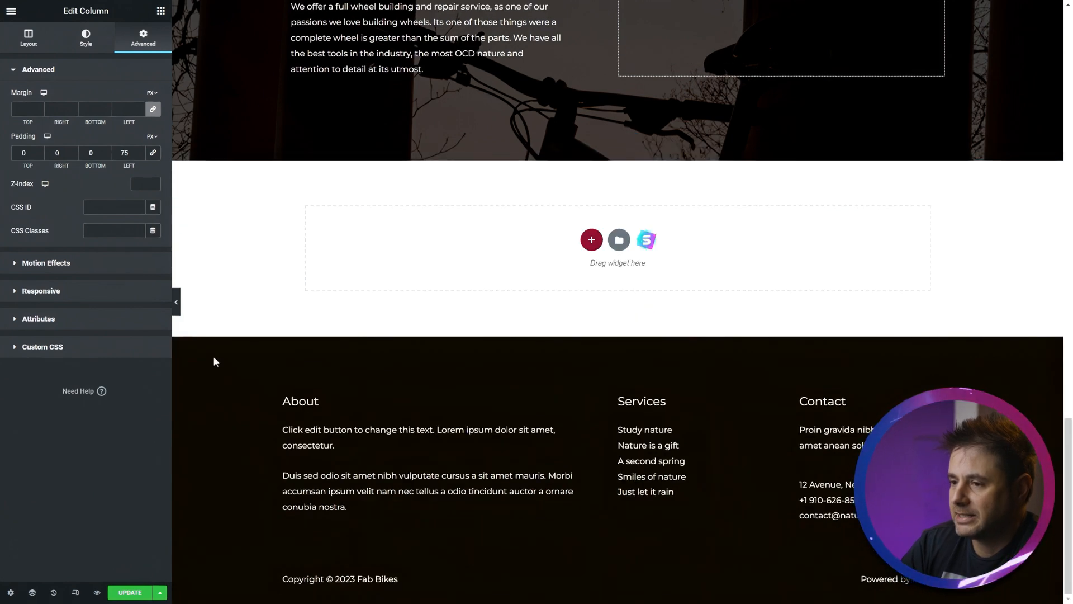
- Duplicate the 'Learn More' button in the About Us section
{"action": "scroll", "coordinate": [213, 355], "scroll_direction": "up", "scroll_amount": 8}
{"action": "scroll", "coordinate": [245, 395], "scroll_direction": "up", "scroll_amount": 10}
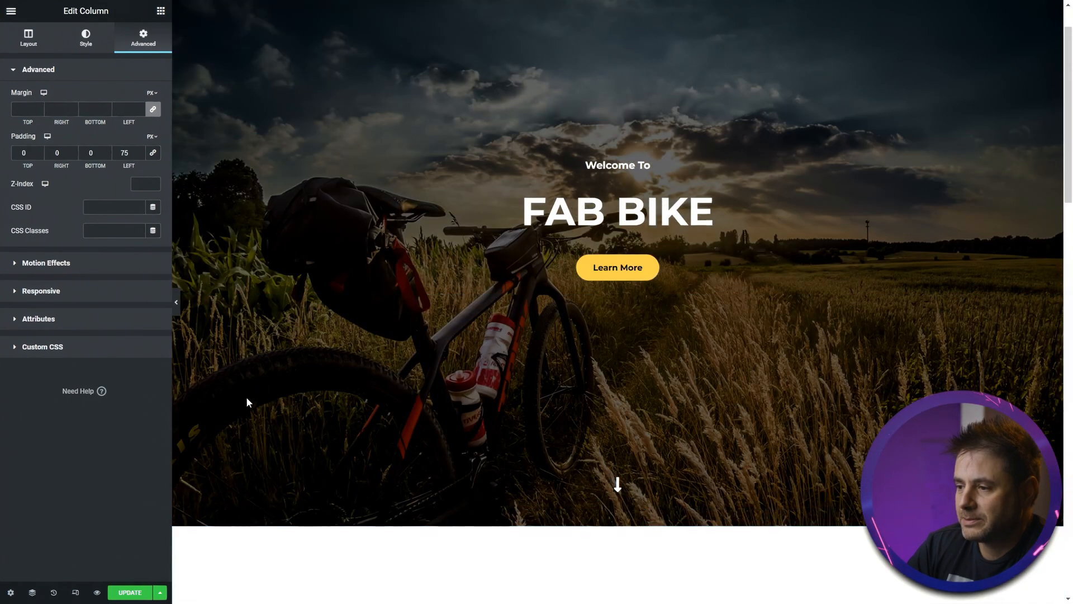
{"action": "scroll", "coordinate": [462, 395], "scroll_direction": "down", "scroll_amount": 10}
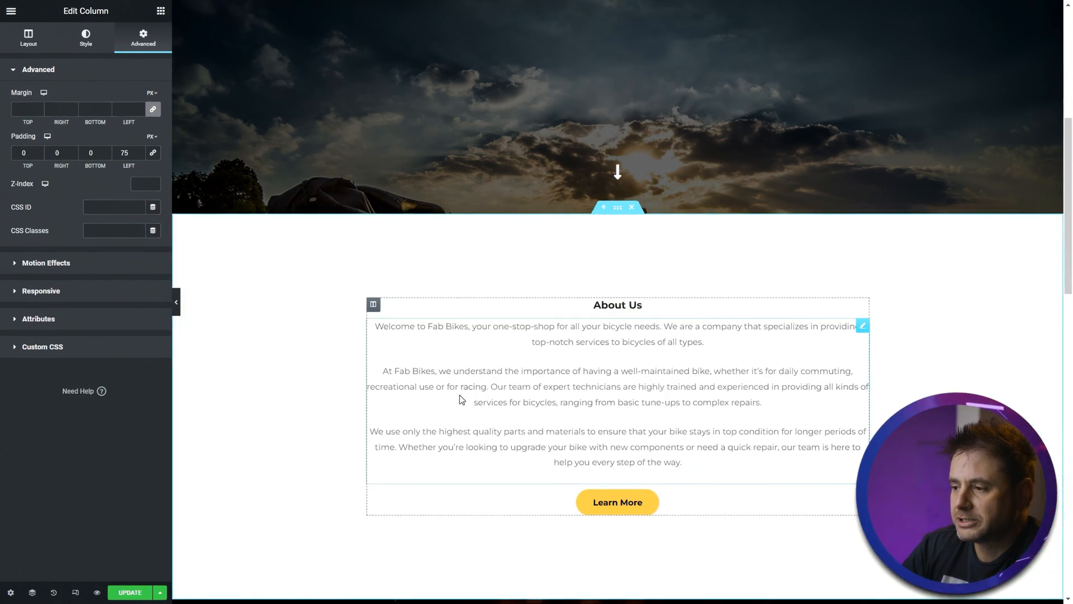
{"action": "scroll", "coordinate": [273, 376], "scroll_direction": "down", "scroll_amount": 10}
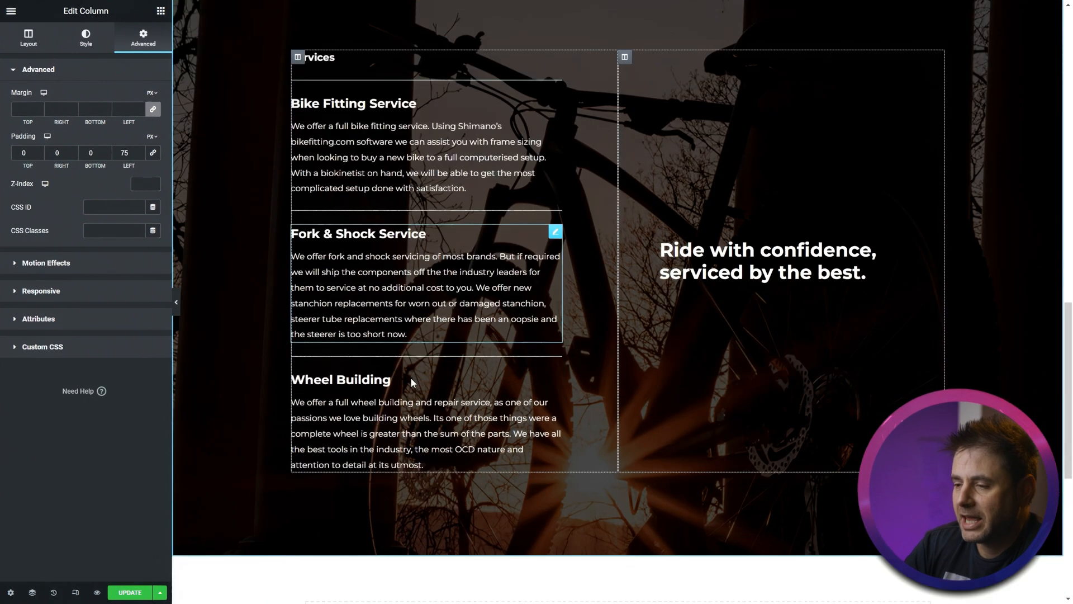
{"action": "scroll", "coordinate": [559, 591], "scroll_direction": "up", "scroll_amount": 8}
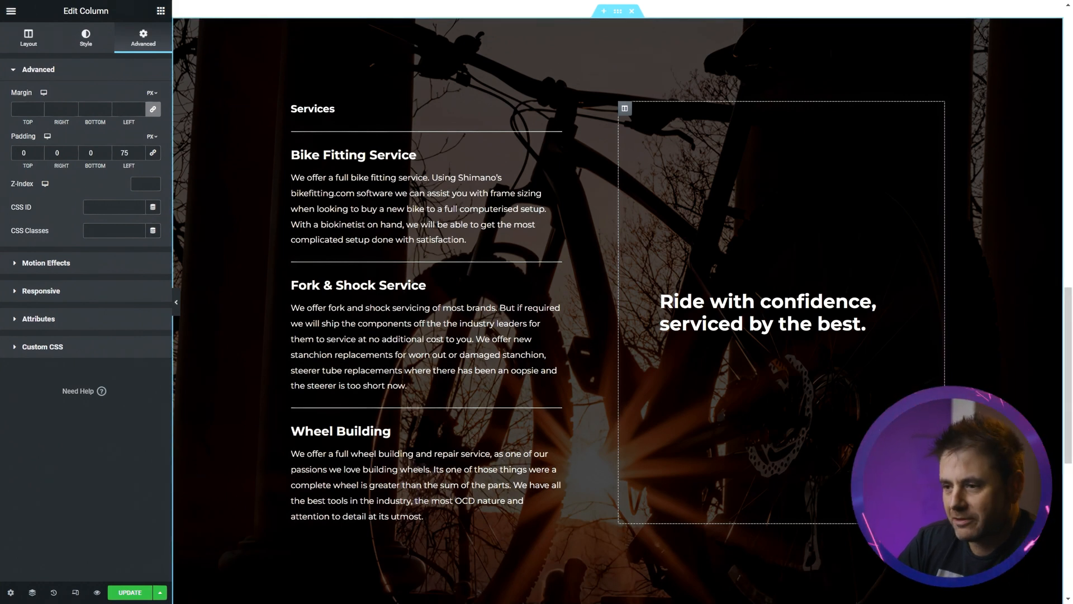
{"action": "scroll", "coordinate": [618, 311], "scroll_direction": "up", "scroll_amount": 1}
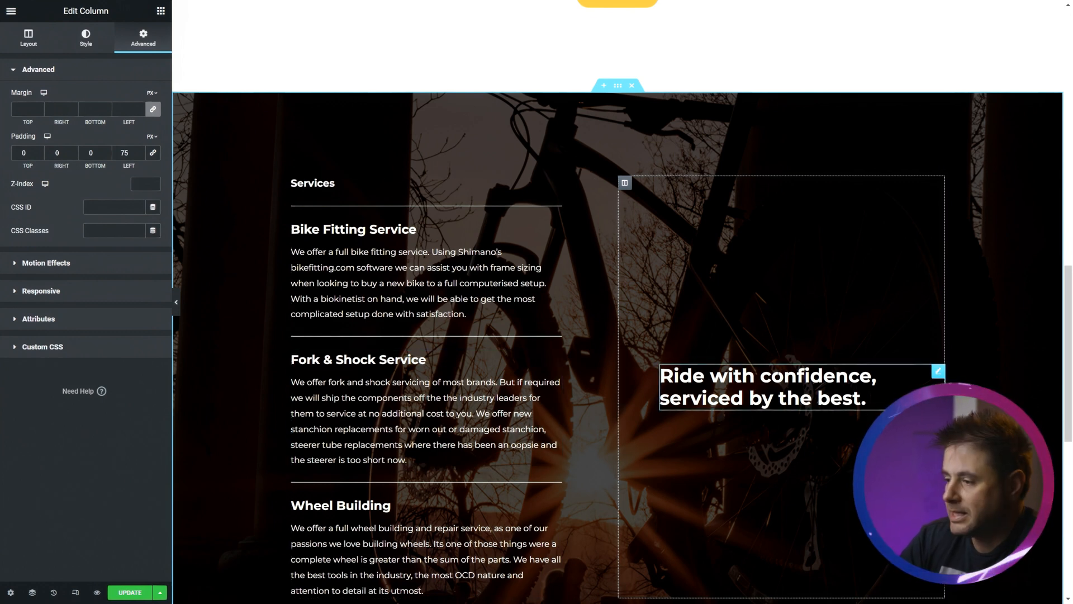
{"action": "scroll", "coordinate": [331, 455], "scroll_direction": "up", "scroll_amount": 4}
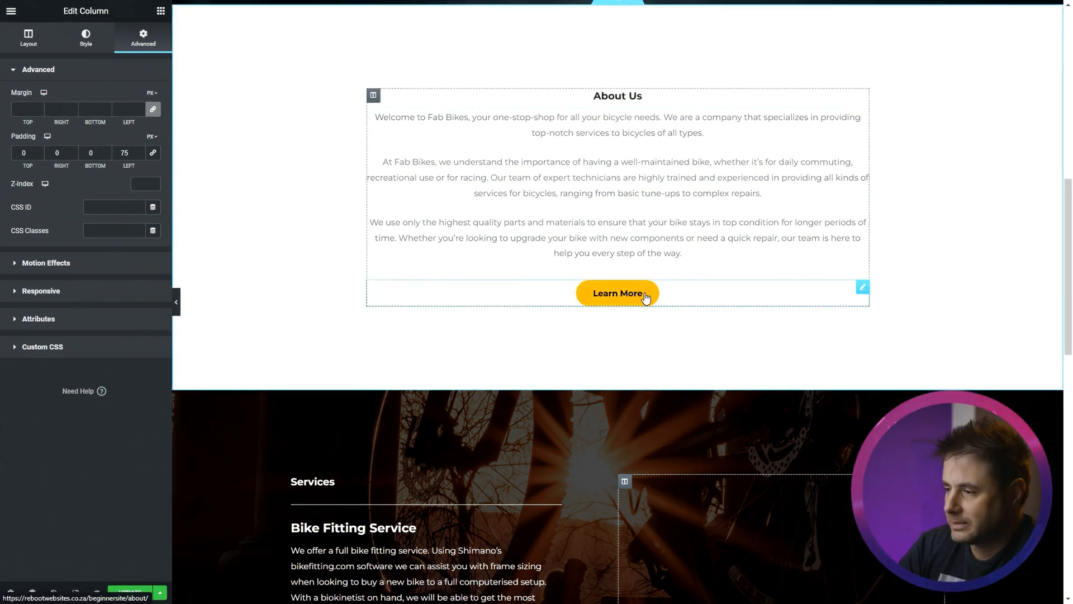
{"action": "right_click", "coordinate": [860, 291]}
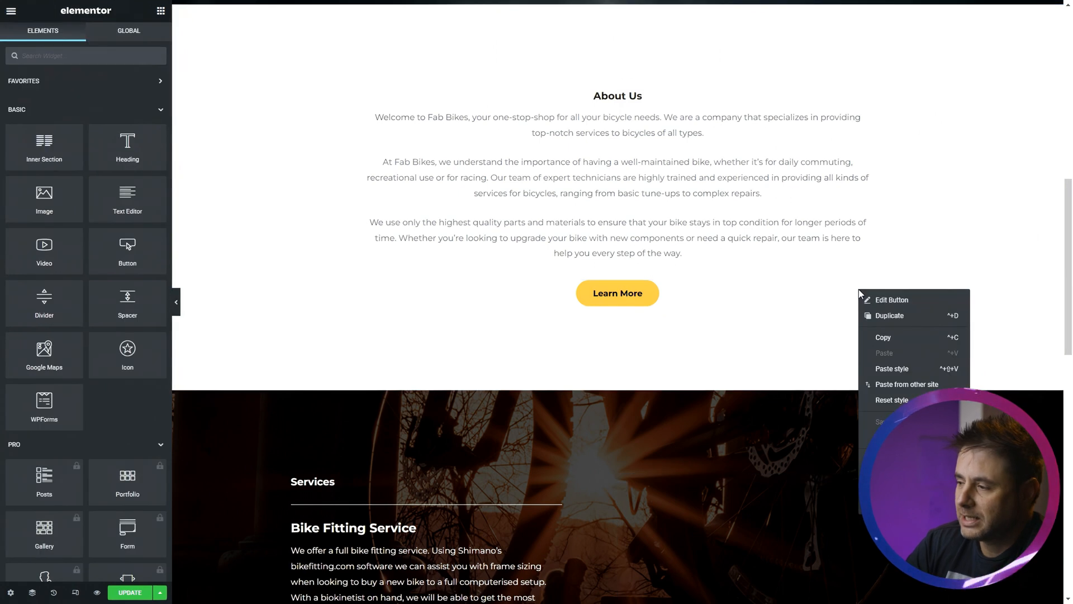
{"action": "left_click", "coordinate": [872, 321]}
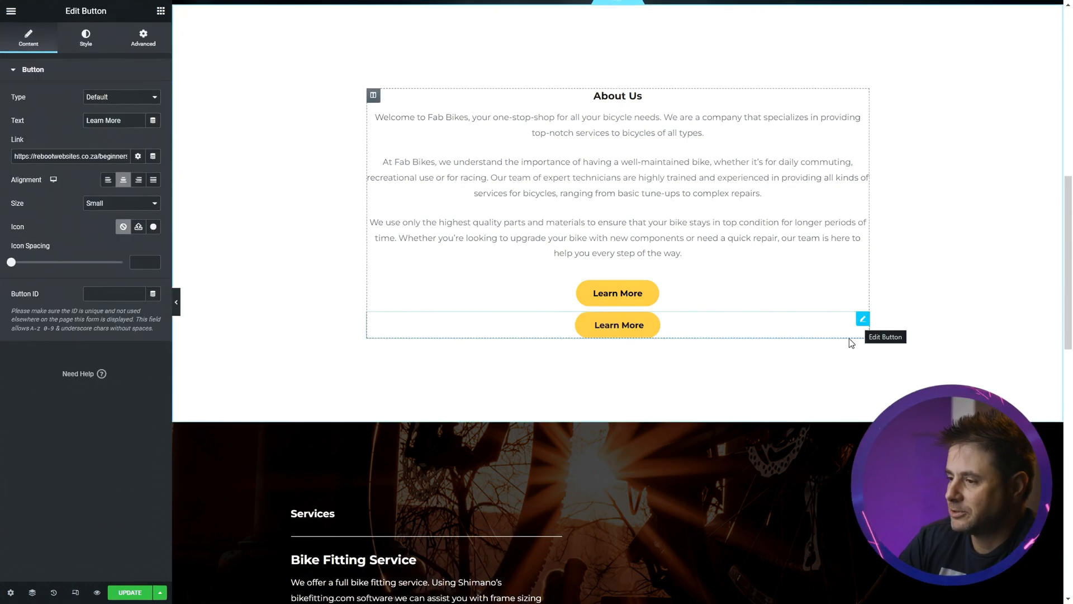
- Move the duplicated button beneath the 'Ride with confidence' heading and align it left
{"action": "scroll", "coordinate": [850, 337], "scroll_direction": "down", "scroll_amount": 1}
{"action": "left_click_drag", "start_coordinate": [862, 247], "coordinate": [776, 534]}
{"action": "scroll", "coordinate": [794, 519], "scroll_direction": "down", "scroll_amount": 5}
{"action": "scroll", "coordinate": [814, 509], "scroll_direction": "down", "scroll_amount": 2}
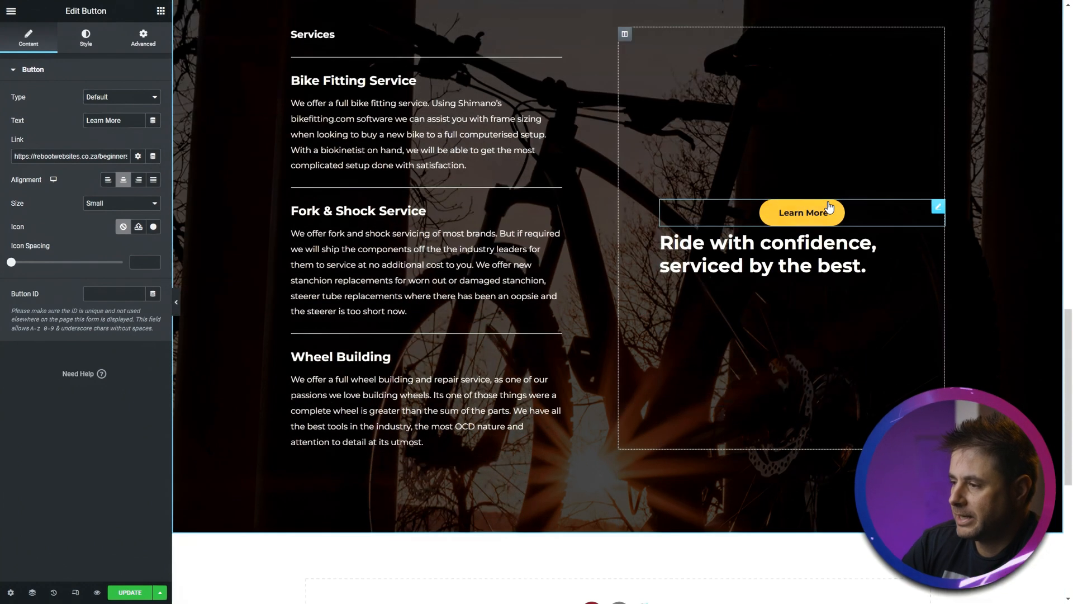
{"action": "left_click_drag", "start_coordinate": [827, 212], "coordinate": [850, 261]}
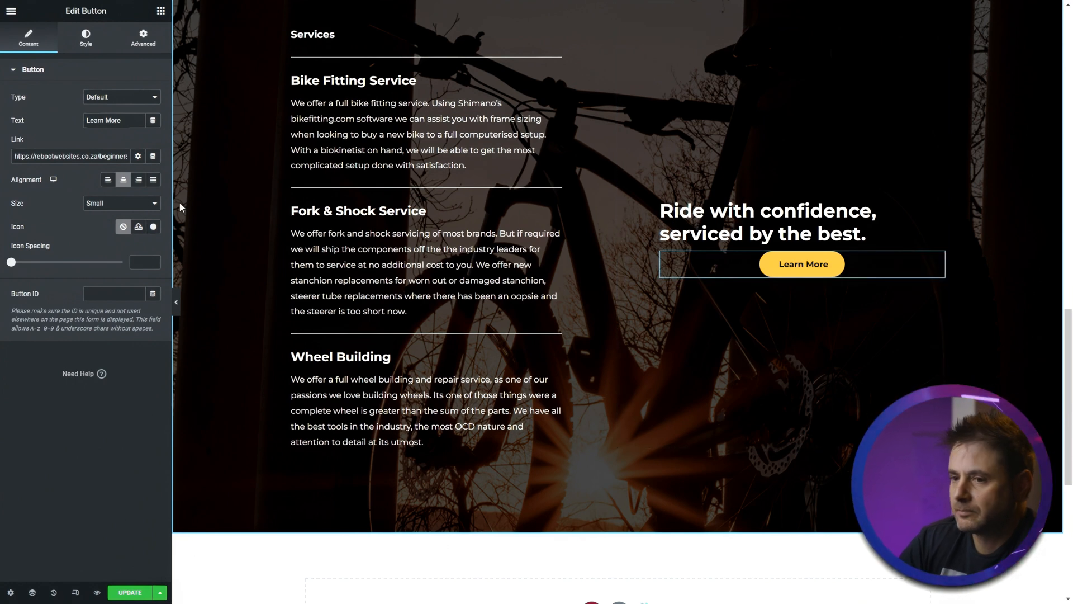
{"action": "left_click", "coordinate": [107, 182]}
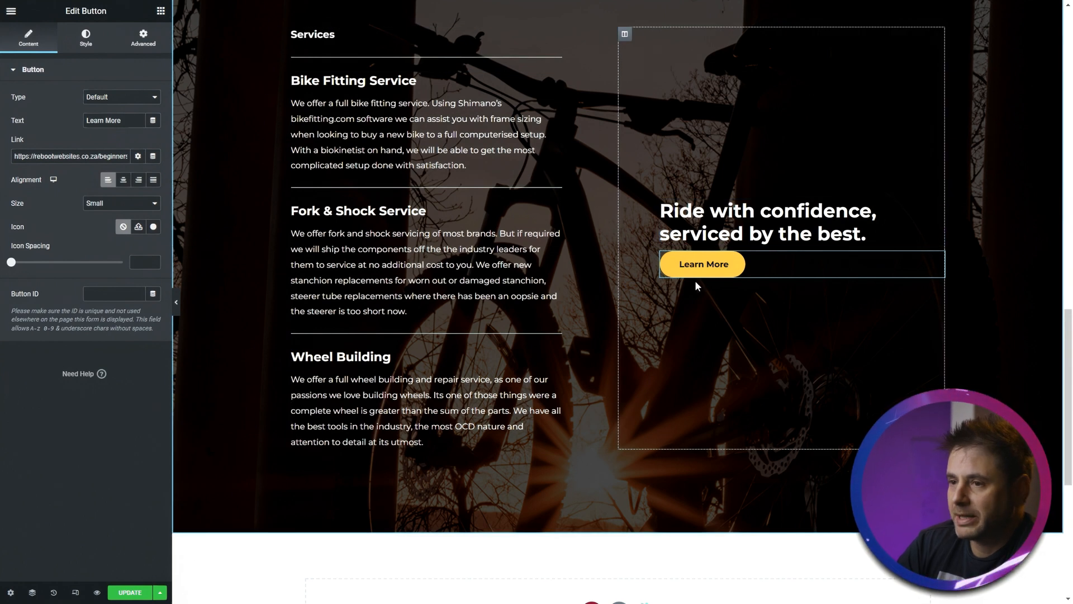
- Insert a Spacer between the heading and the button and set its space to 25 px
{"action": "left_click", "coordinate": [160, 12]}
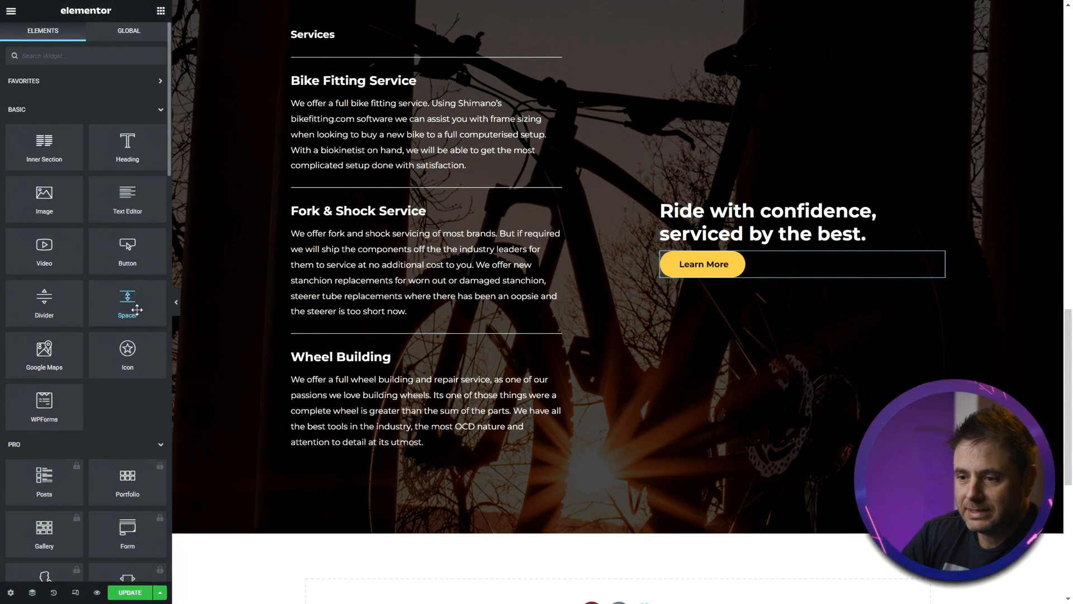
{"action": "left_click_drag", "start_coordinate": [137, 310], "coordinate": [727, 253]}
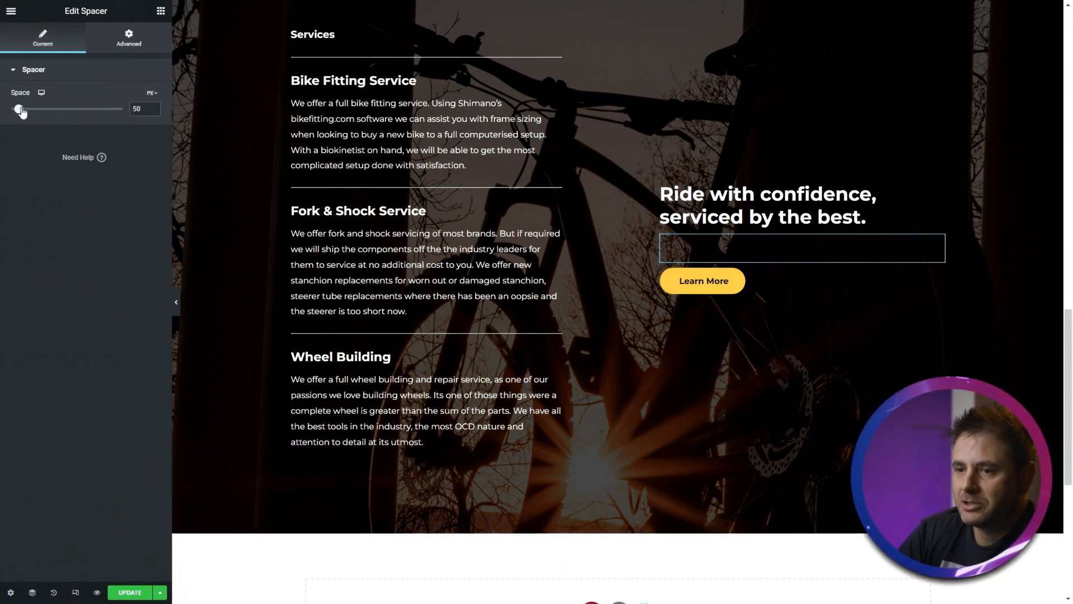
{"action": "left_click_drag", "start_coordinate": [21, 113], "coordinate": [18, 114]}
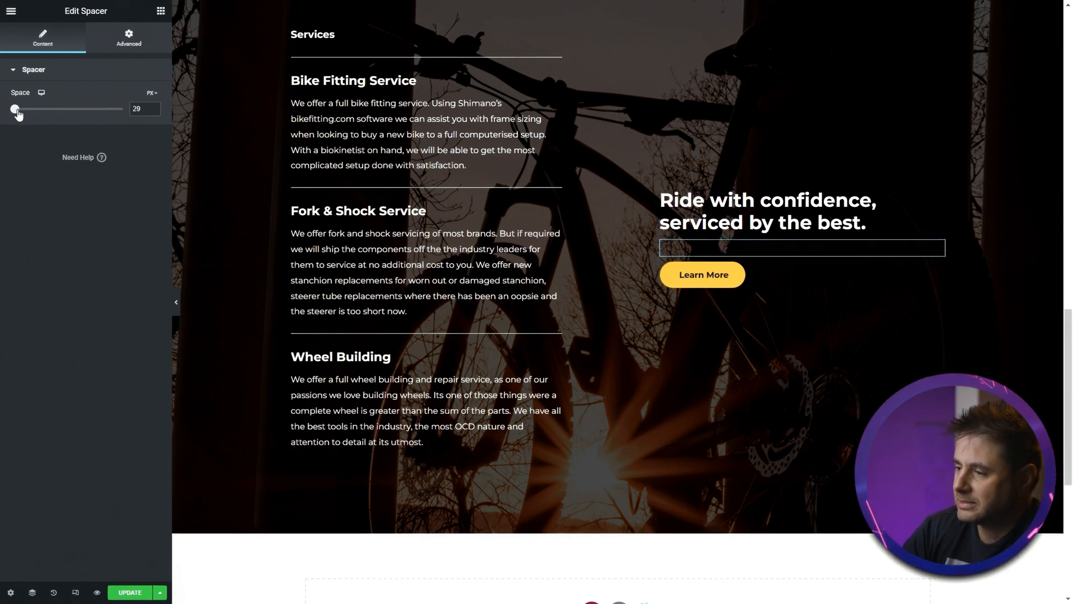
{"action": "left_click", "coordinate": [153, 112]}
{"action": "left_click", "coordinate": [153, 112]}
{"action": "left_click", "coordinate": [152, 112]}
{"action": "left_click", "coordinate": [153, 113]}
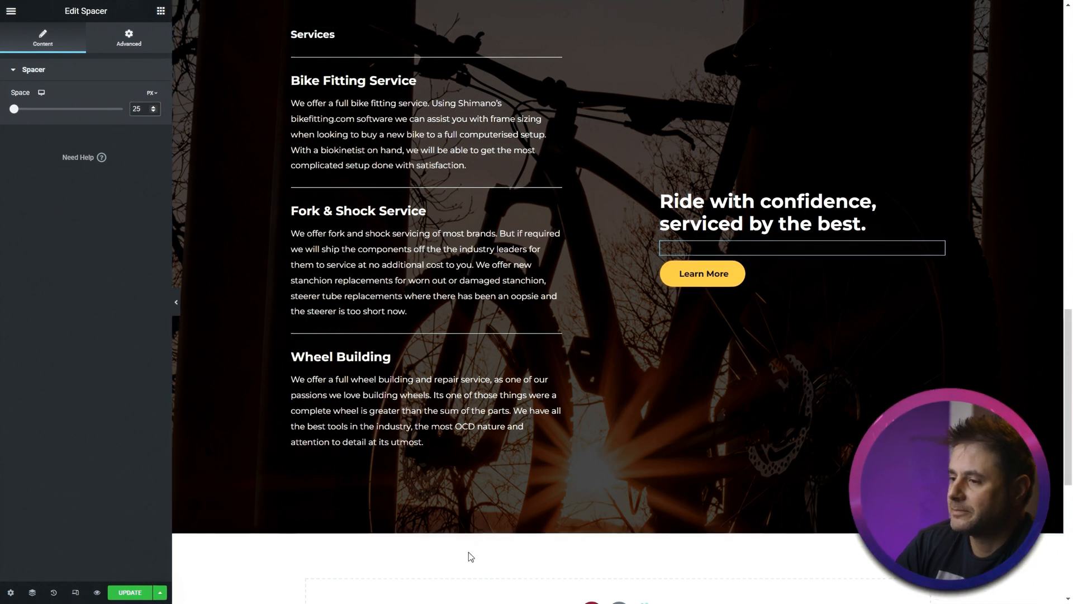
- Relink the new button by searching pages for 'serv' and picking the matching result
{"action": "scroll", "coordinate": [594, 418], "scroll_direction": "up", "scroll_amount": 2}
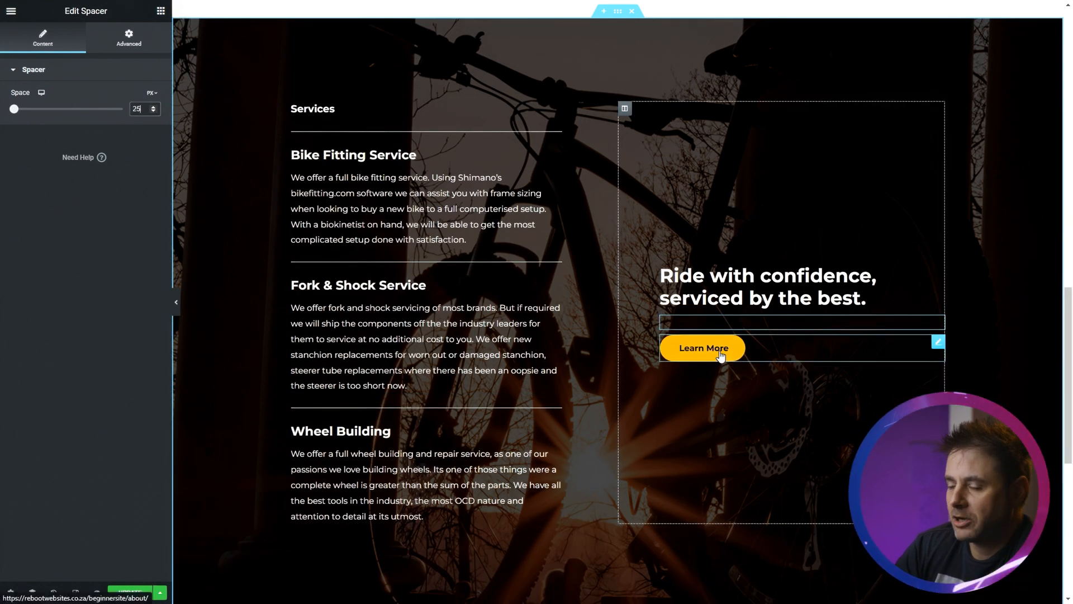
{"action": "left_click", "coordinate": [699, 348]}
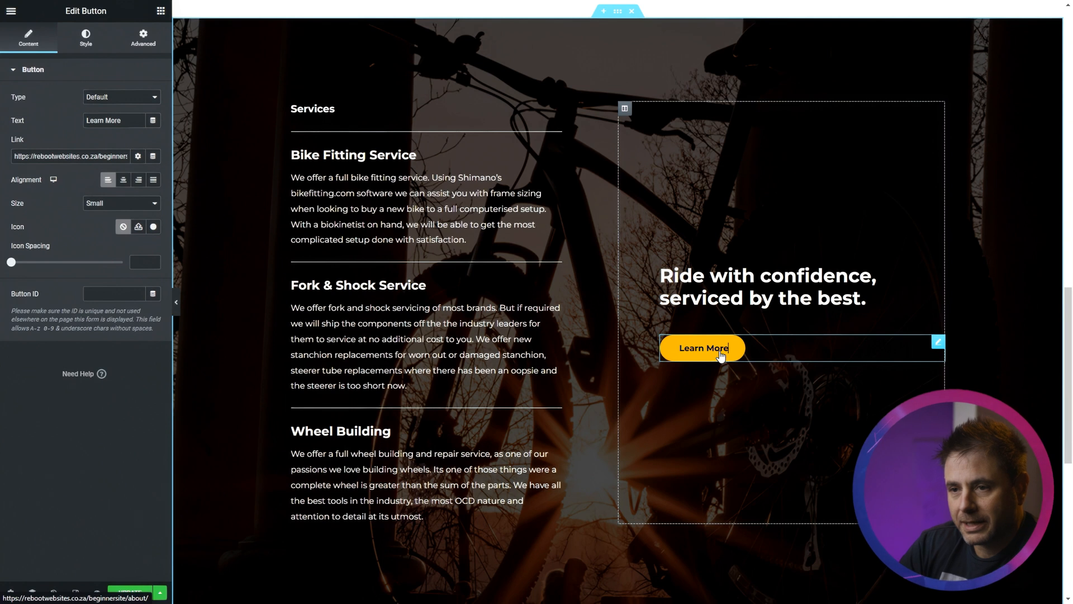
{"action": "triple_click", "coordinate": [82, 156]}
{"action": "key", "text": "BackSpace"}
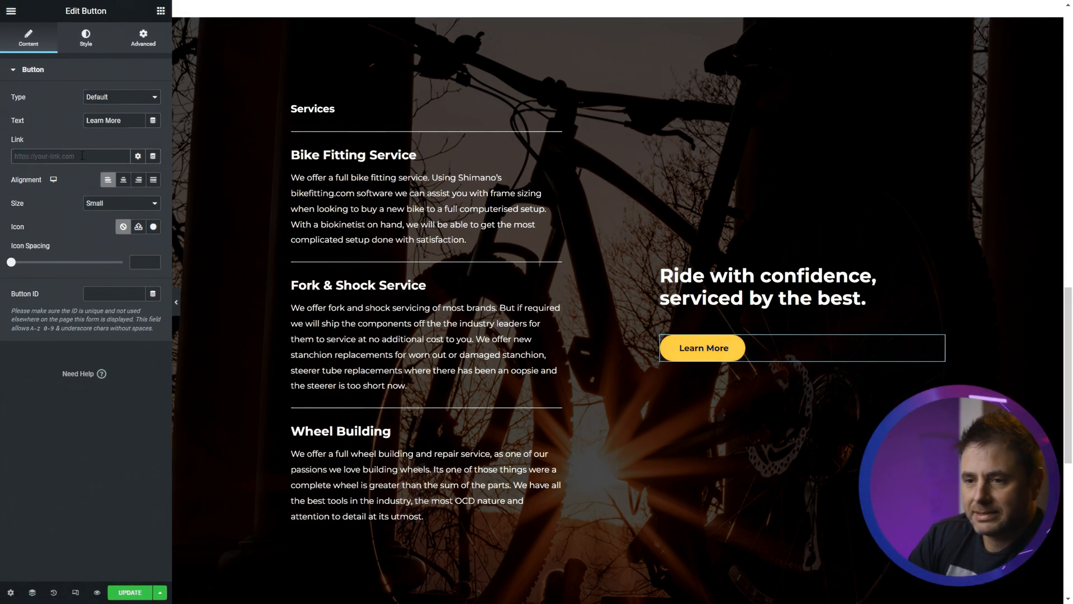
{"action": "type", "text": "se"}
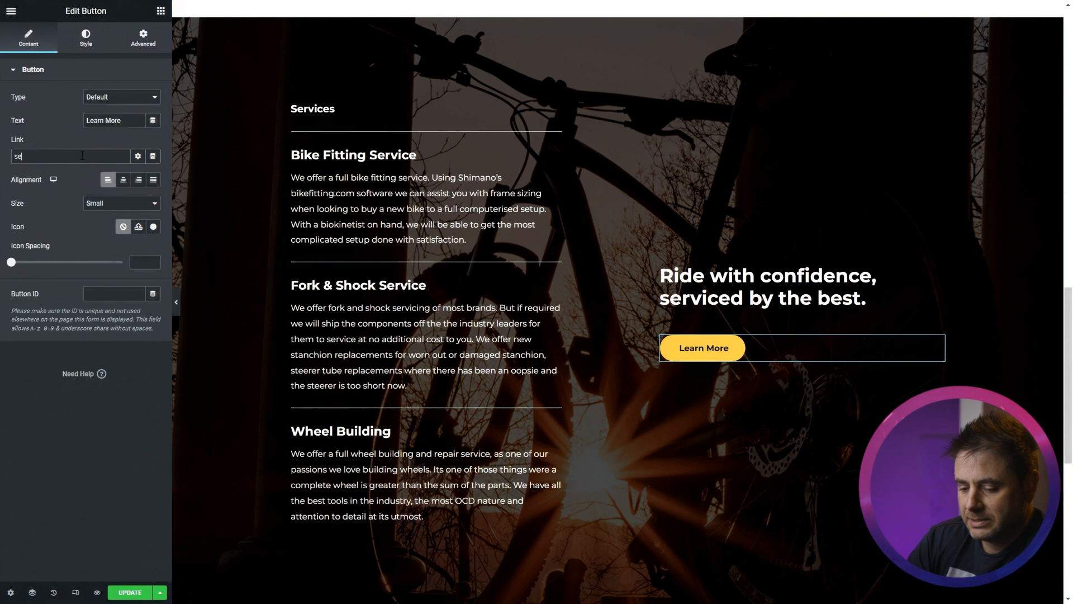
{"action": "type", "text": "rv"}
{"action": "left_click", "coordinate": [45, 177]}
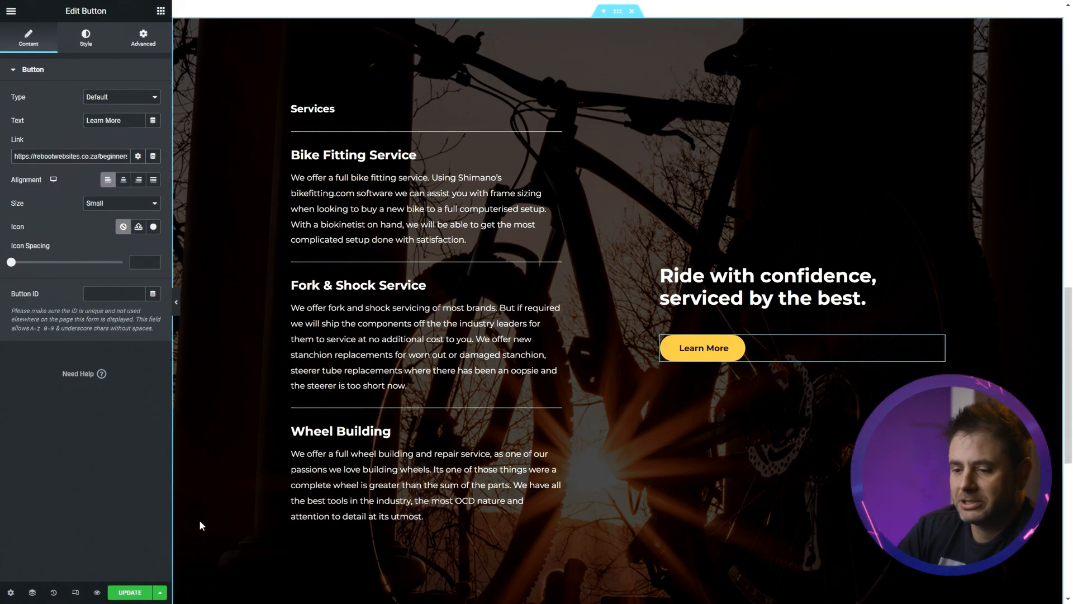
- Preview the home page changes and scroll through the About Us and Services sections
{"action": "scroll", "coordinate": [495, 579], "scroll_direction": "down", "scroll_amount": 5}
{"action": "scroll", "coordinate": [495, 579], "scroll_direction": "up", "scroll_amount": 10}
{"action": "scroll", "coordinate": [496, 581], "scroll_direction": "up", "scroll_amount": 7}
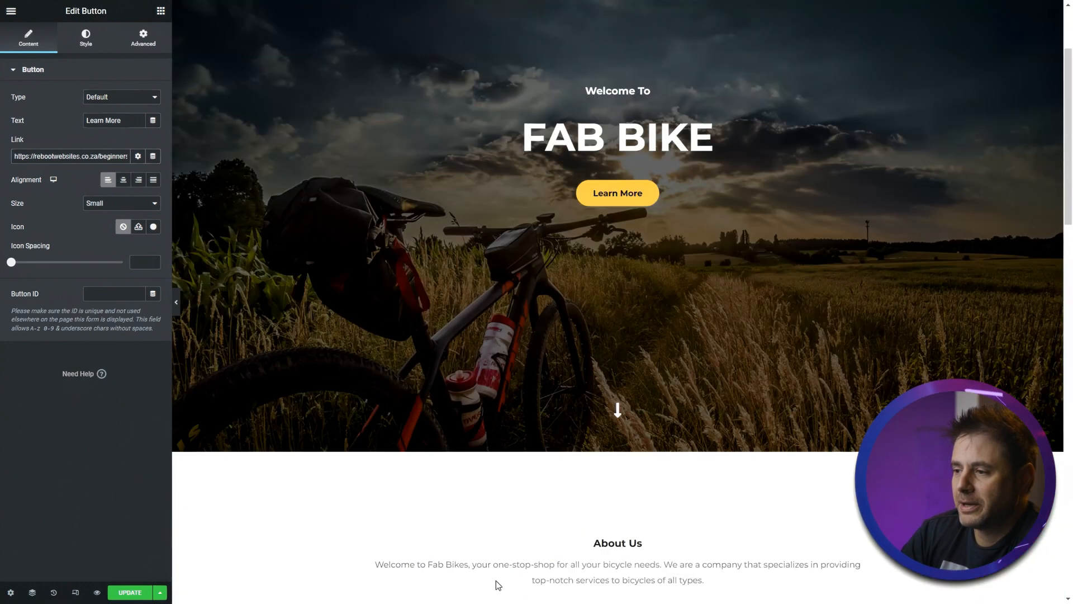
{"action": "scroll", "coordinate": [310, 488], "scroll_direction": "down", "scroll_amount": 5}
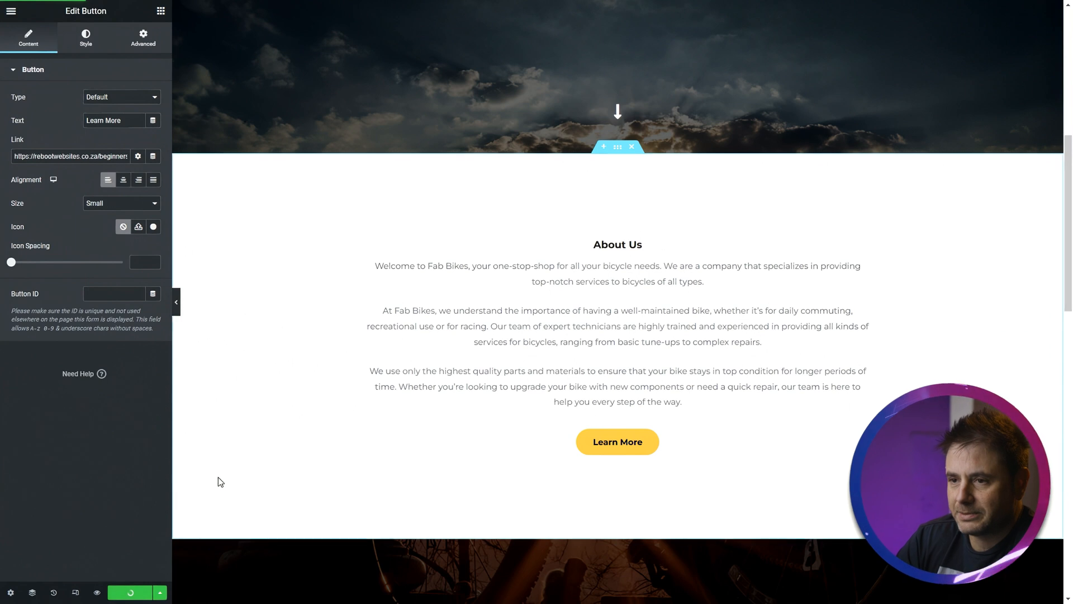
{"action": "scroll", "coordinate": [218, 479], "scroll_direction": "down", "scroll_amount": 5}
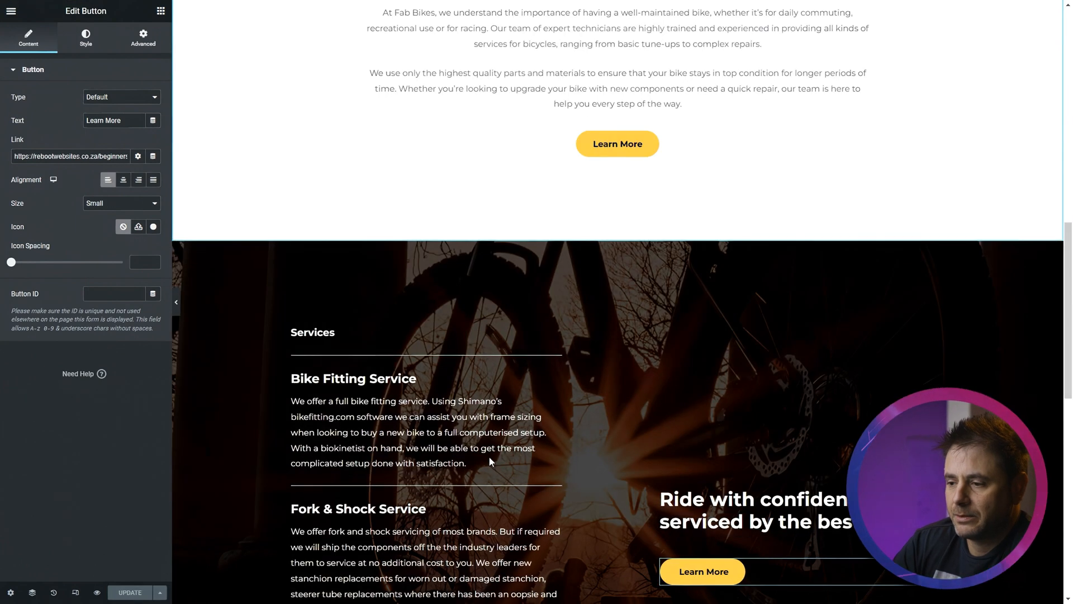
{"action": "left_click", "coordinate": [95, 594]}
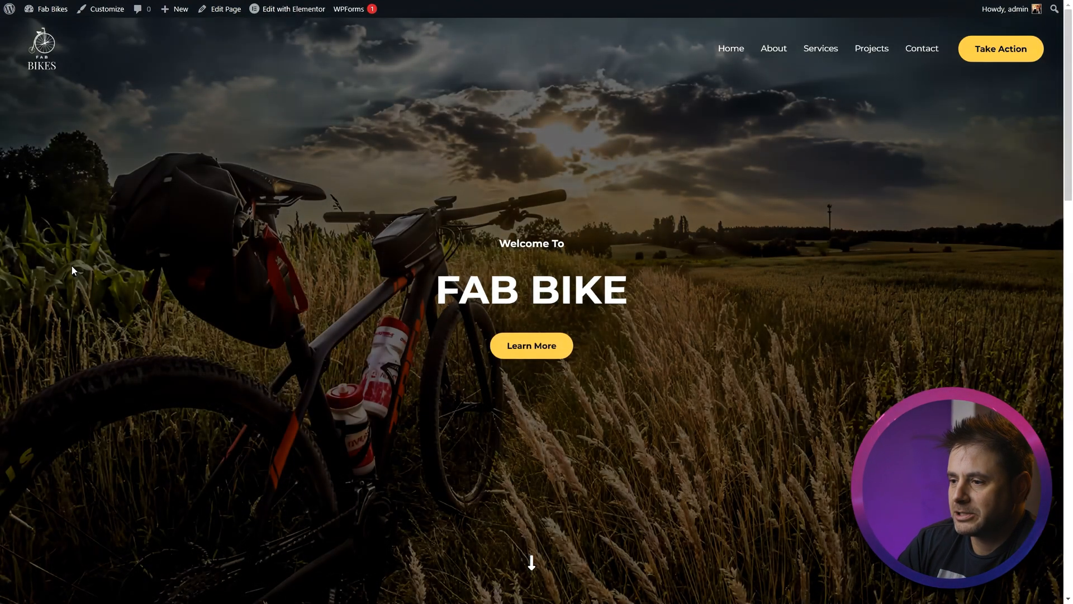
{"action": "scroll", "coordinate": [226, 302], "scroll_direction": "down", "scroll_amount": 8}
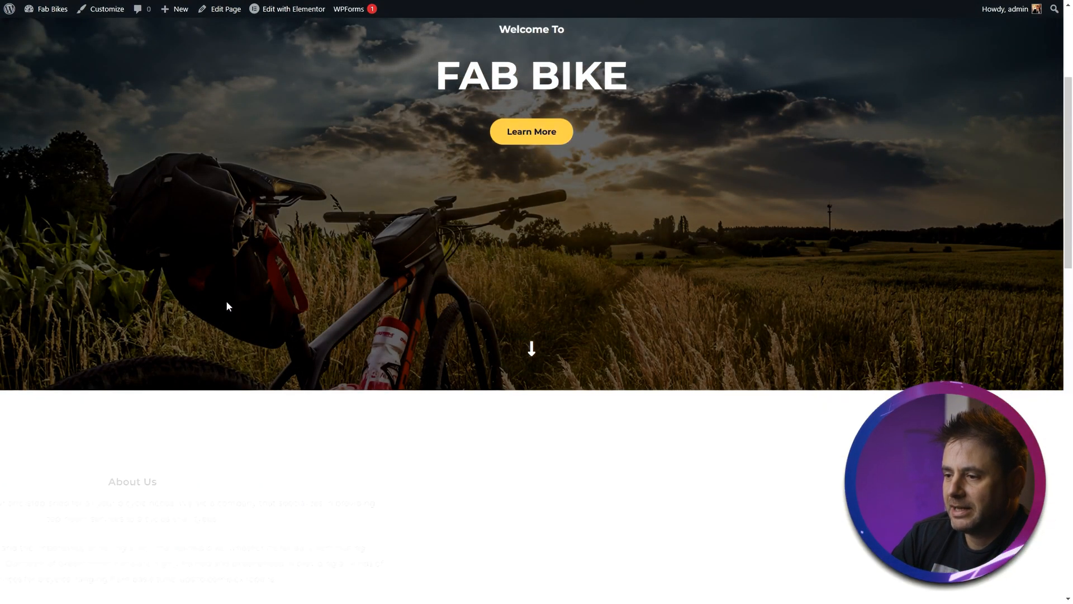
{"action": "scroll", "coordinate": [224, 303], "scroll_direction": "down", "scroll_amount": 8}
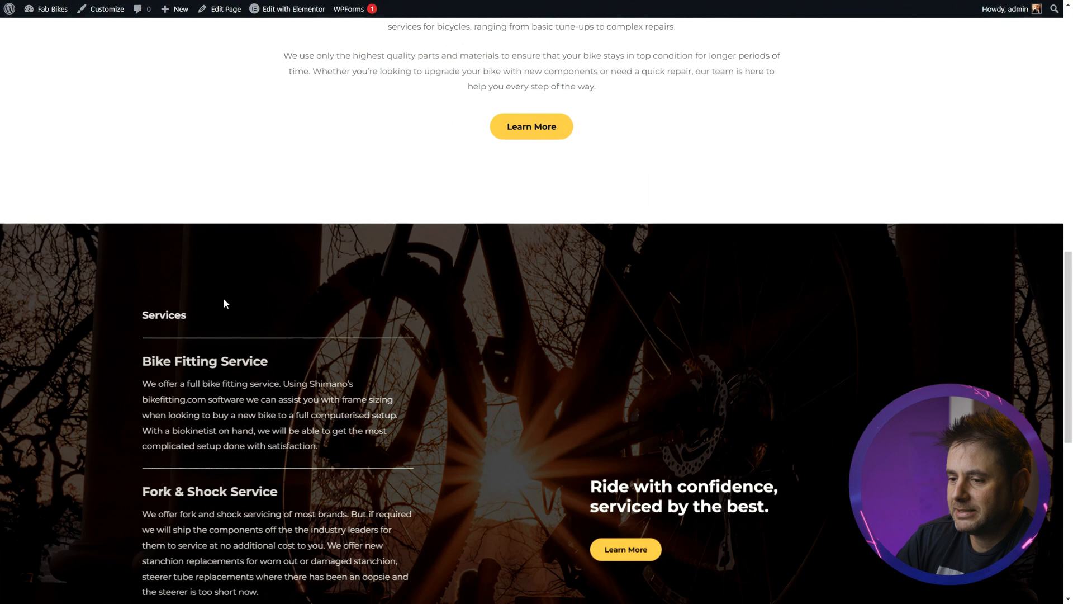
{"action": "scroll", "coordinate": [223, 297], "scroll_direction": "down", "scroll_amount": 5}
{"action": "scroll", "coordinate": [82, 414], "scroll_direction": "up", "scroll_amount": 20}
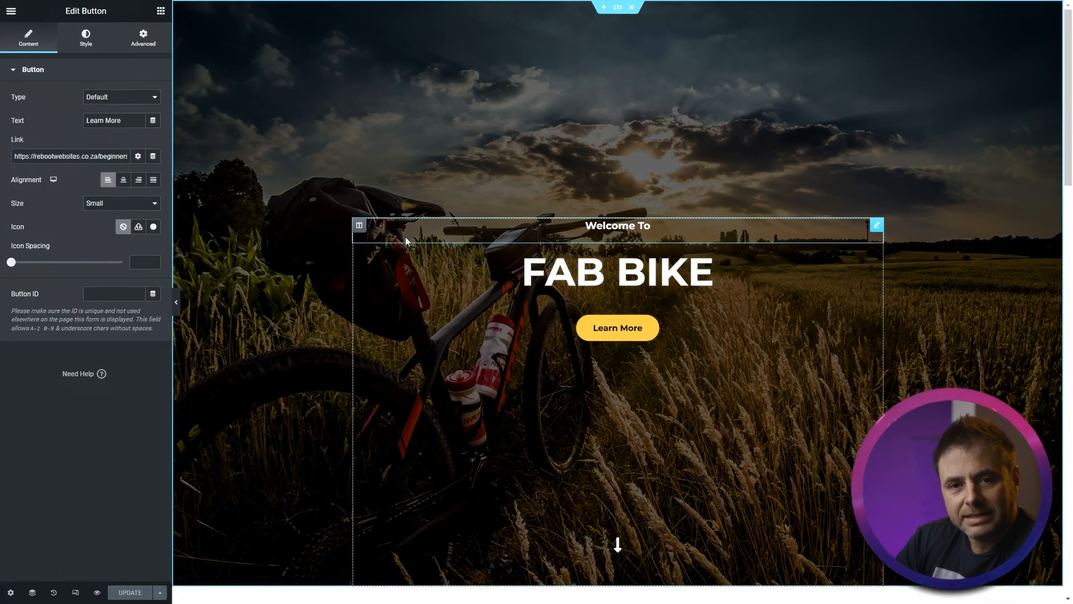
- Exit the Elementor editor, choosing WP Dashboard as the exit destination
{"action": "left_click", "coordinate": [11, 12]}
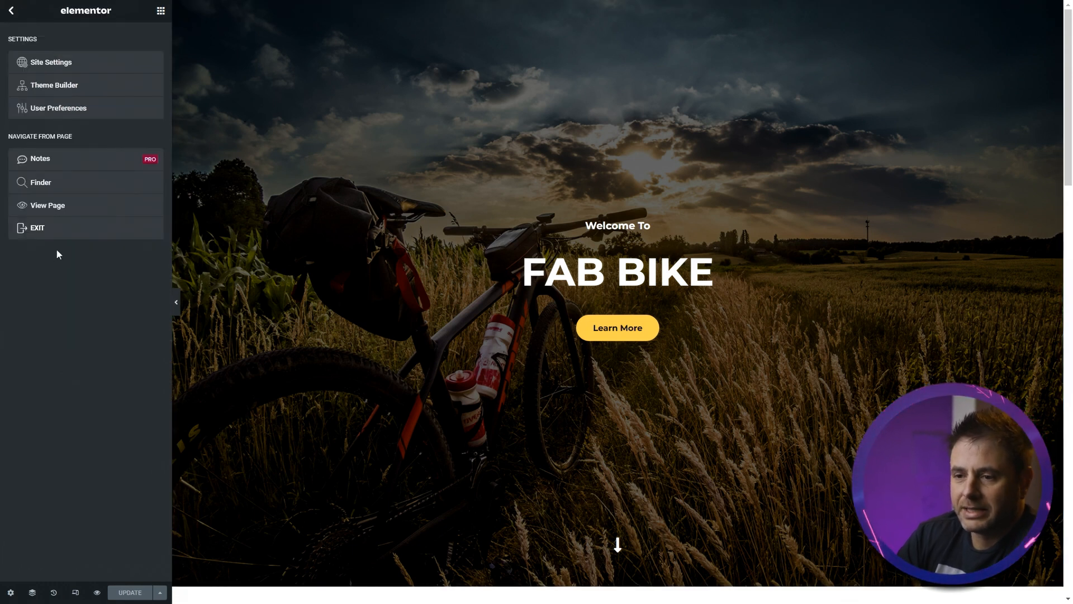
{"action": "left_click", "coordinate": [62, 232]}
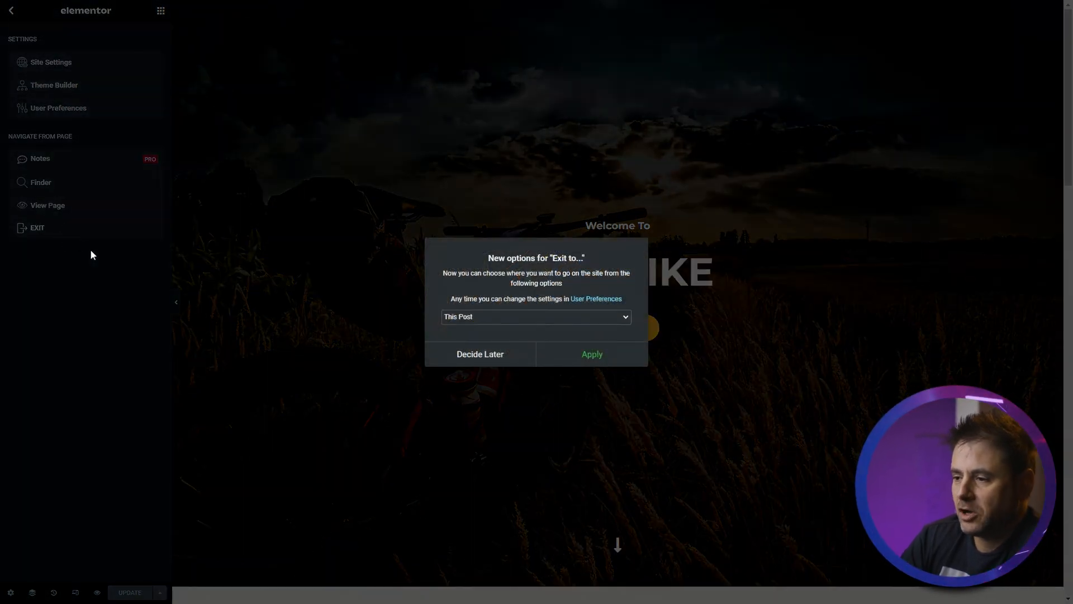
{"action": "left_click", "coordinate": [482, 320]}
{"action": "left_click", "coordinate": [468, 346]}
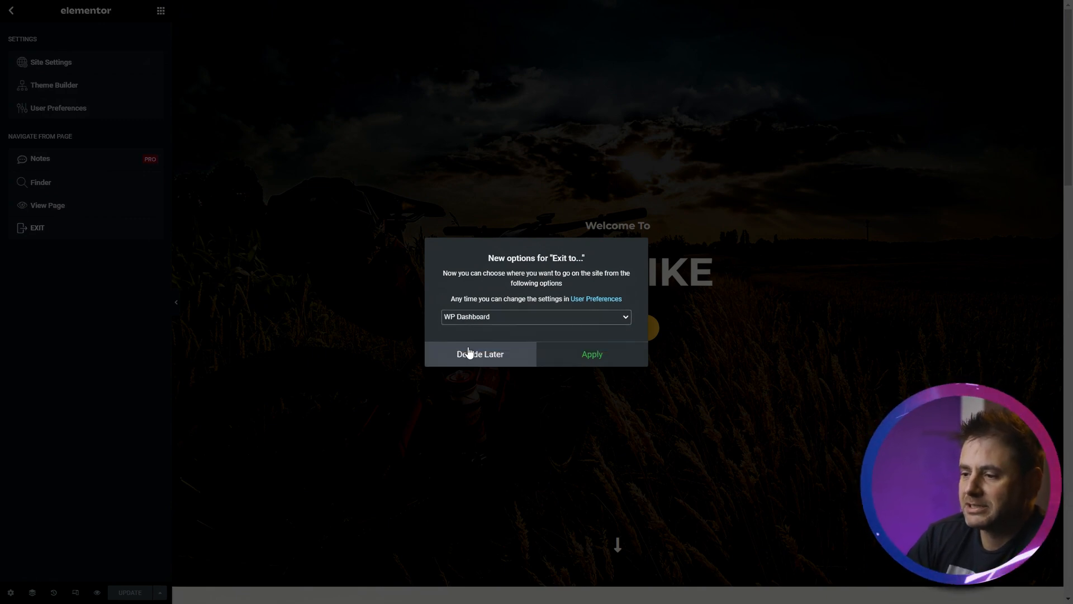
{"action": "left_click", "coordinate": [516, 320]}
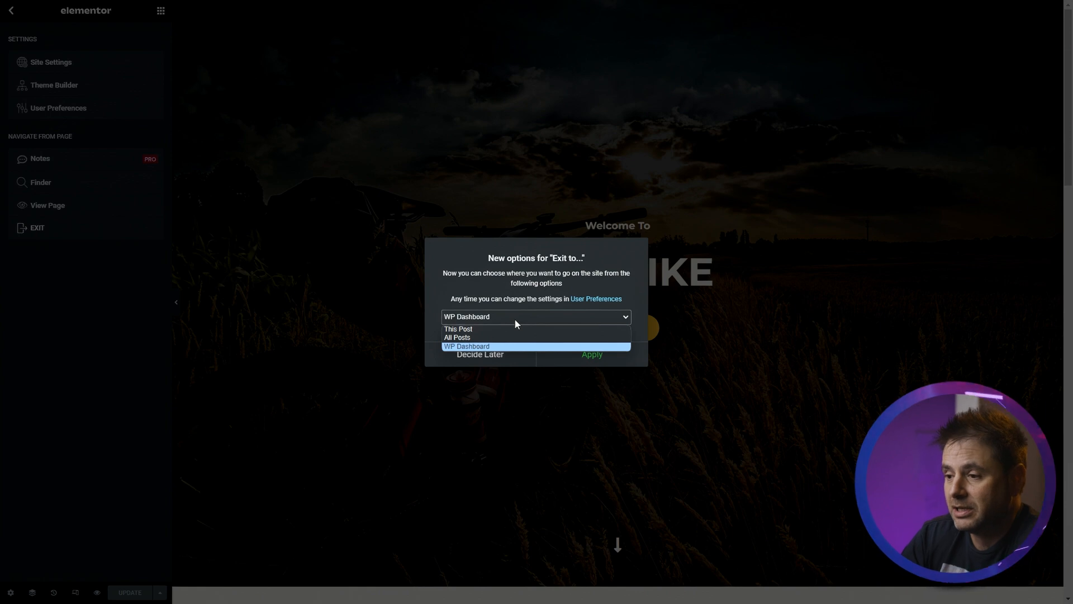
{"action": "left_click", "coordinate": [479, 346]}
{"action": "left_click", "coordinate": [594, 359]}
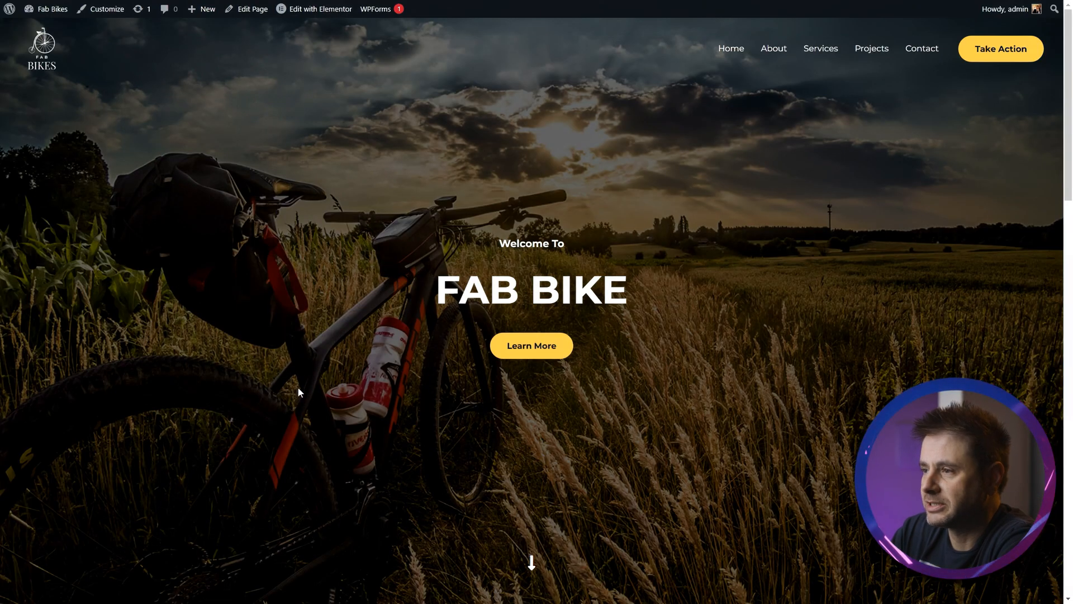
- View the live site and open the About page to review its content
{"action": "scroll", "coordinate": [297, 387], "scroll_direction": "down", "scroll_amount": 5}
{"action": "scroll", "coordinate": [249, 370], "scroll_direction": "down", "scroll_amount": 16}
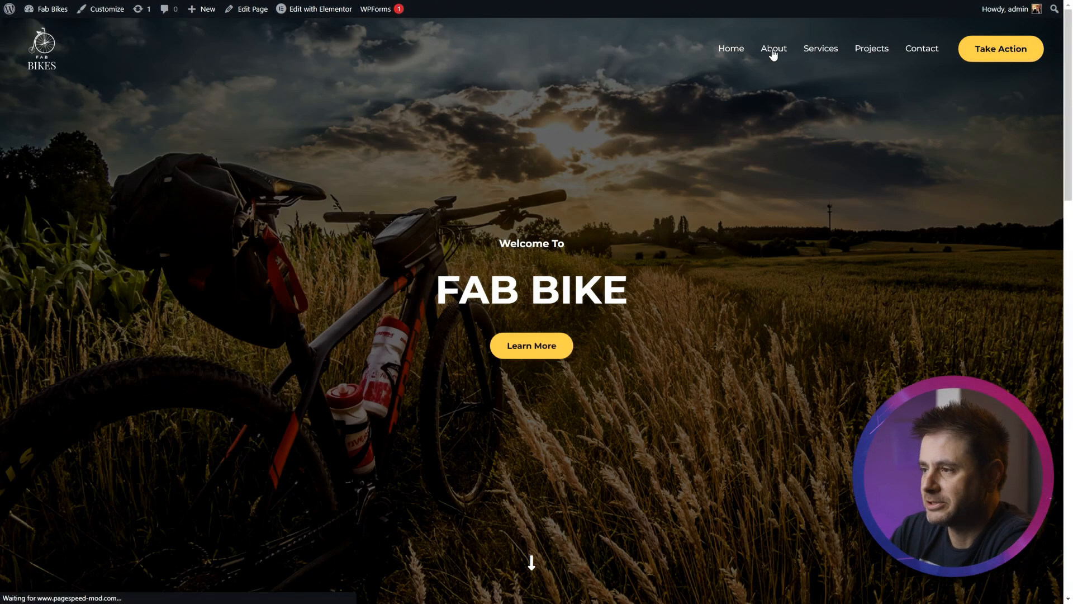
{"action": "left_click", "coordinate": [774, 50]}
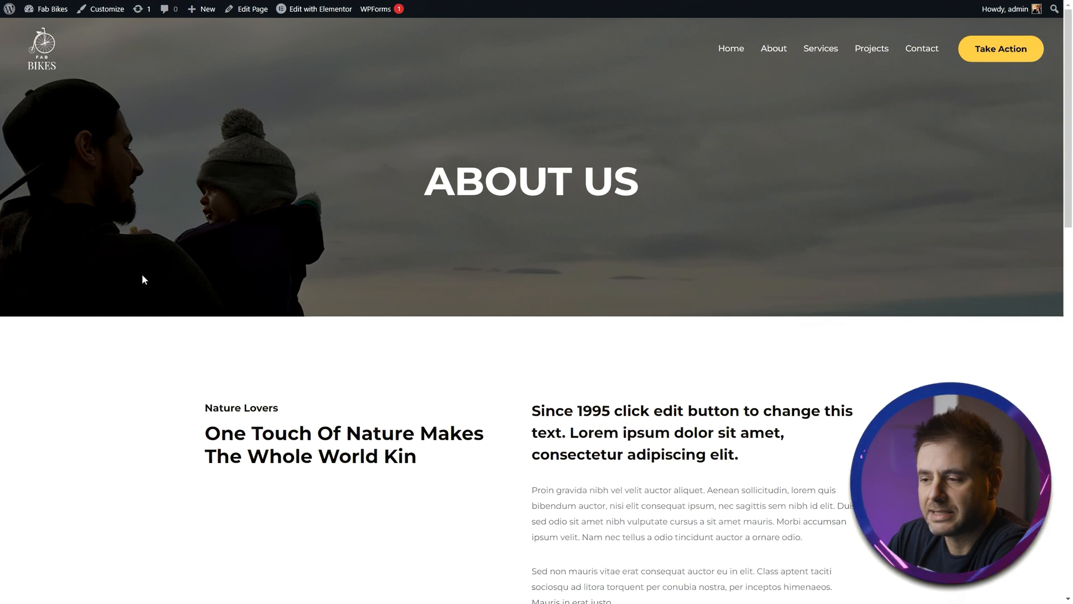
{"action": "scroll", "coordinate": [142, 273], "scroll_direction": "down", "scroll_amount": 10}
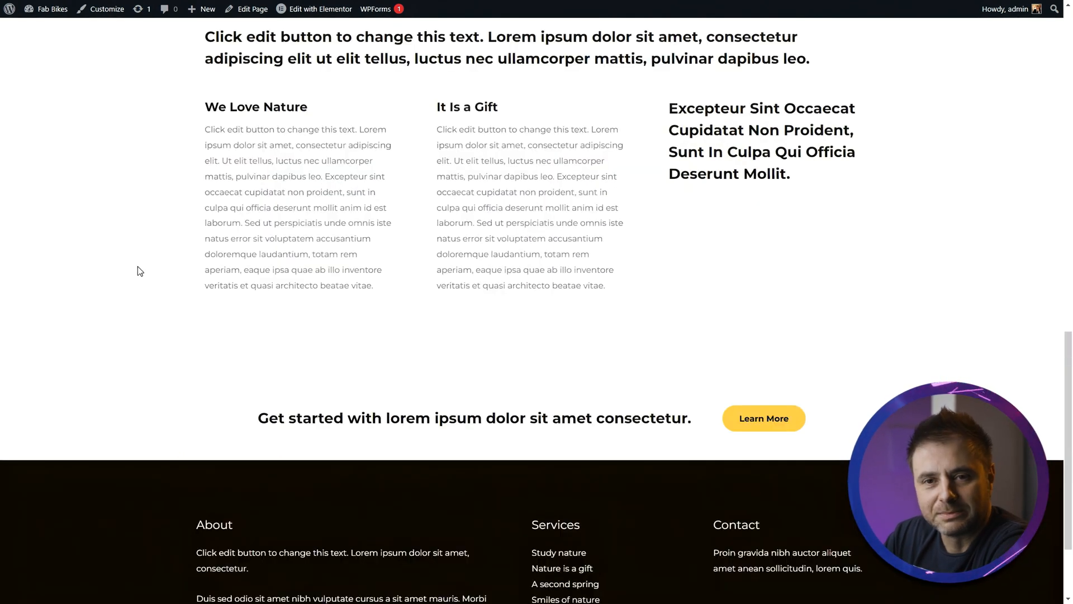
{"action": "scroll", "coordinate": [140, 271], "scroll_direction": "up", "scroll_amount": 10}
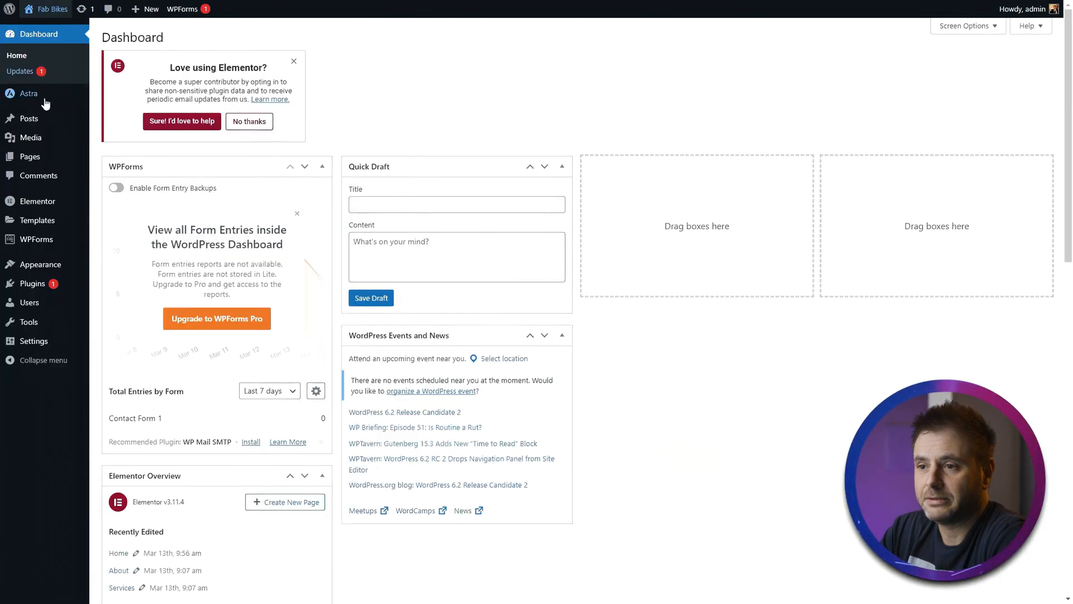
- Open the About page in Elementor from the pages list and rename the 'Nature Lovers' heading to 'Bike Lovers'
{"action": "mouse_move", "coordinate": [29, 163]}
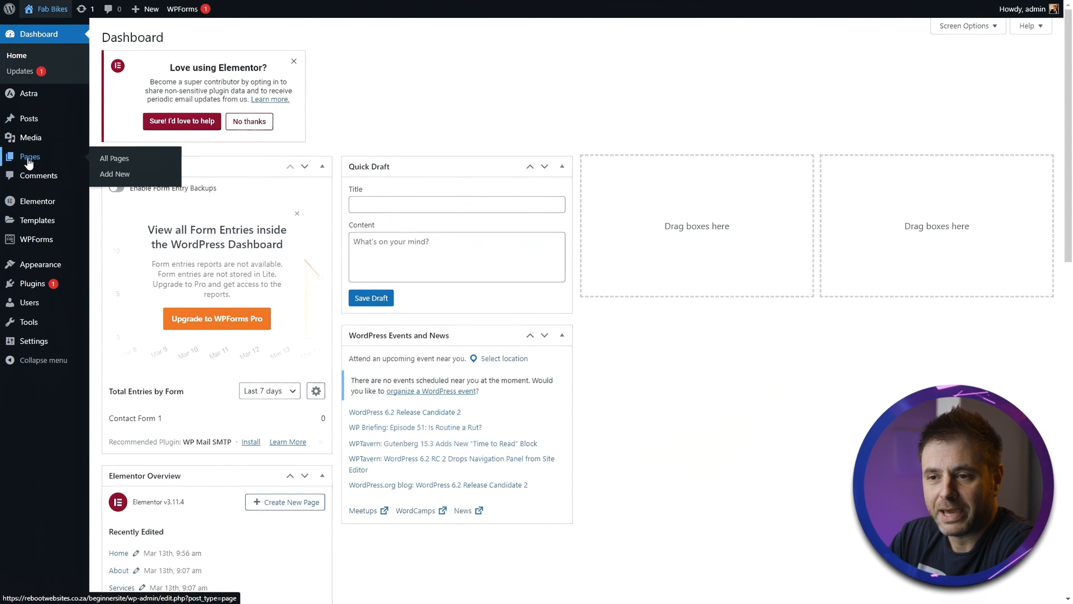
{"action": "left_click", "coordinate": [109, 159]}
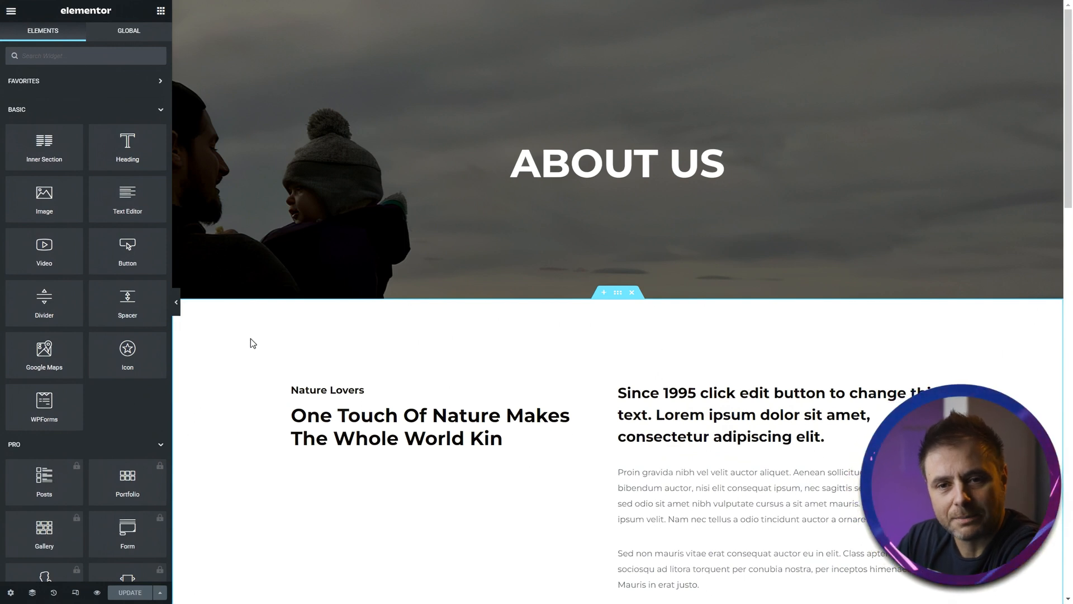
{"action": "left_click", "coordinate": [330, 390]}
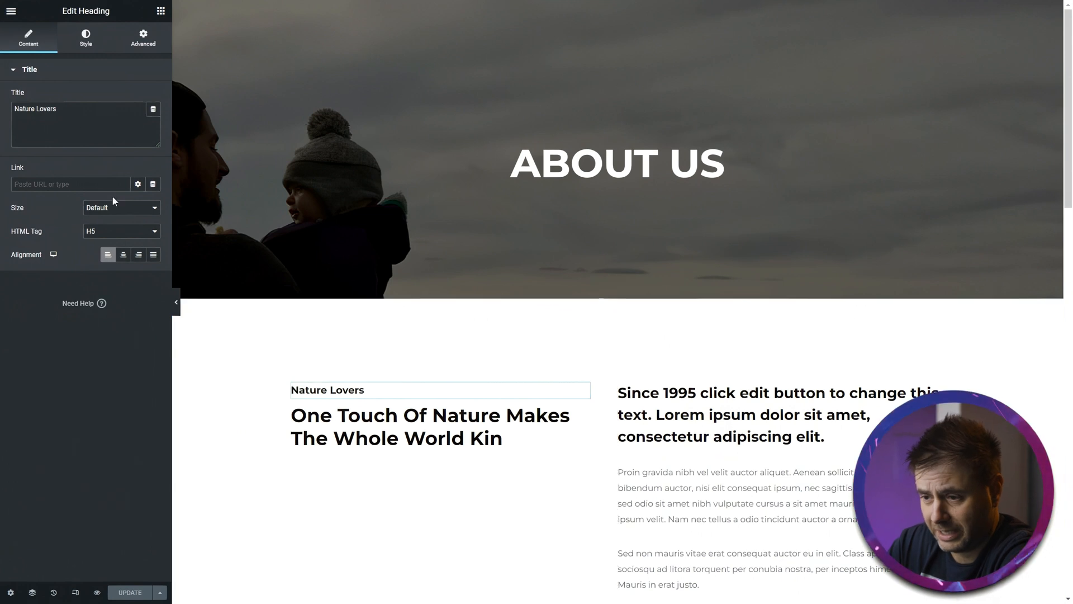
{"action": "double_click", "coordinate": [28, 109]}
{"action": "type", "text": "Bike"}
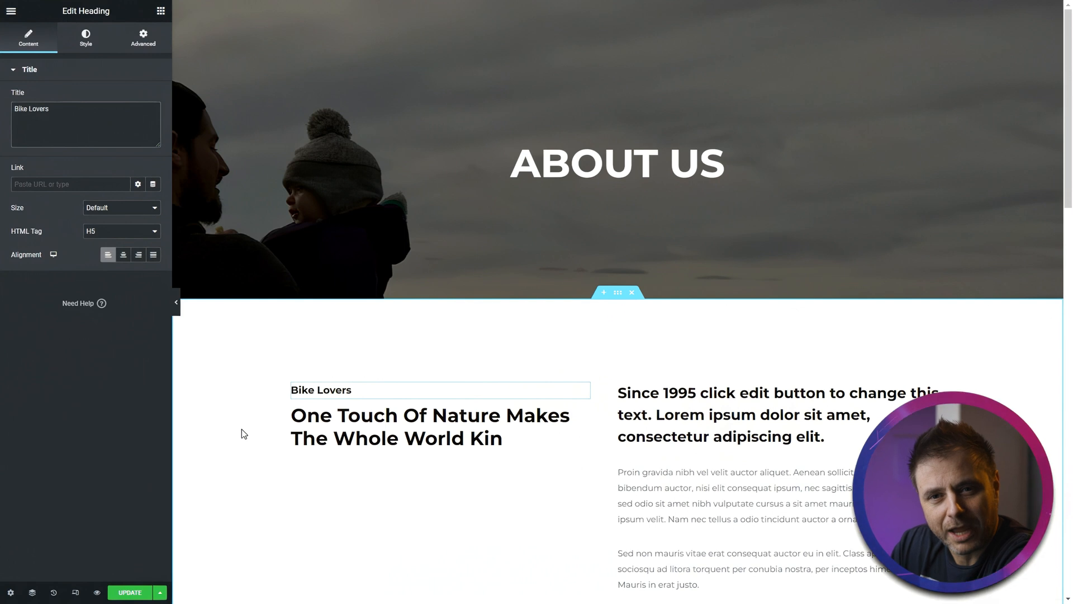
- Replace the main About heading with the pasted text 'Ride with confidence, serviced by the best.'
{"action": "left_click", "coordinate": [388, 432]}
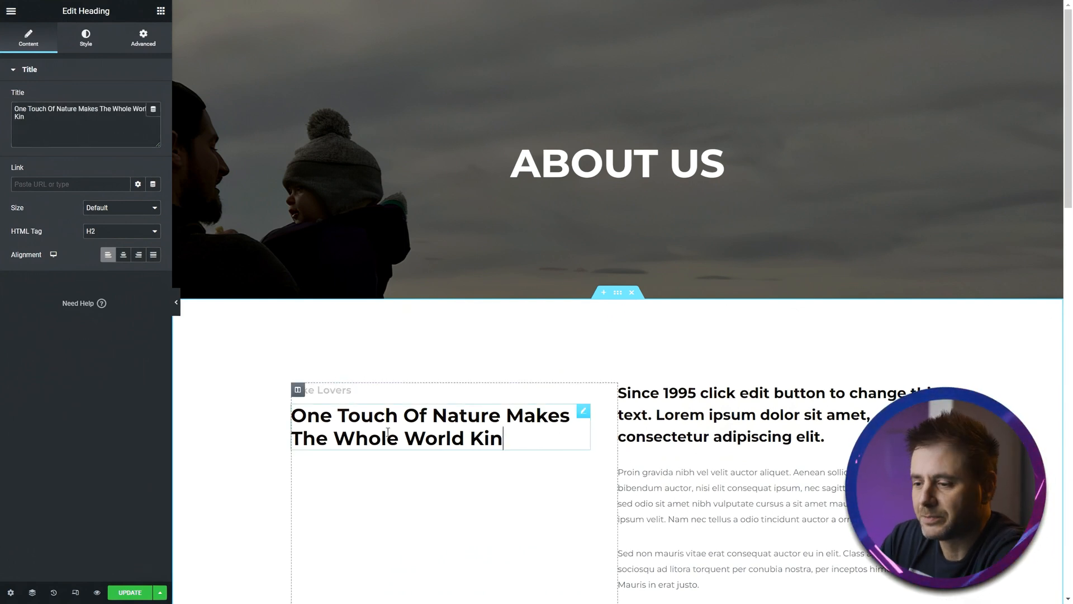
{"action": "left_click", "coordinate": [106, 129]}
{"action": "key", "text": "ctrl+a"}
{"action": "type", "text": "Ride with confidence, serviced by the best."}
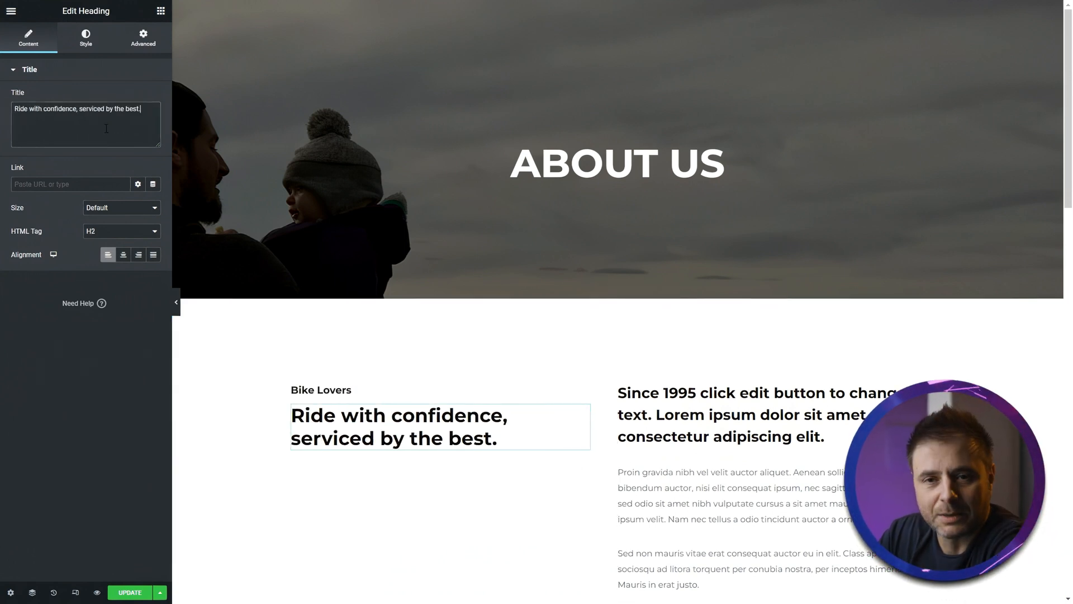
- Delete the second paragraph text block in the right column
{"action": "scroll", "coordinate": [717, 222], "scroll_direction": "down", "scroll_amount": 5}
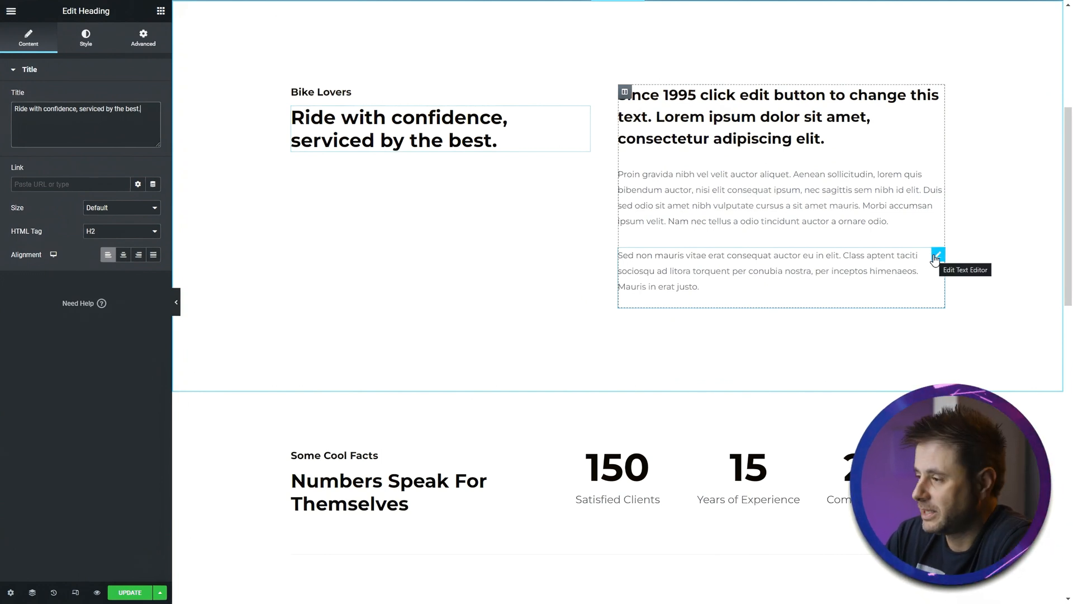
{"action": "right_click", "coordinate": [935, 258]}
{"action": "left_click", "coordinate": [921, 354]}
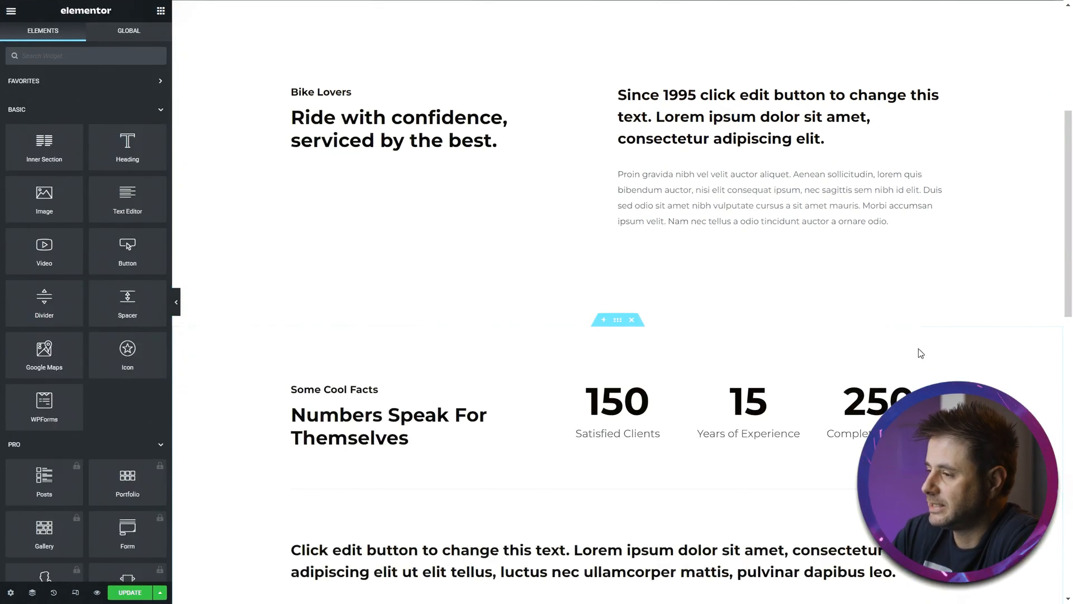
- Replace the remaining paragraph's content with the pasted Fab Bikes description text
{"action": "left_click", "coordinate": [742, 203]}
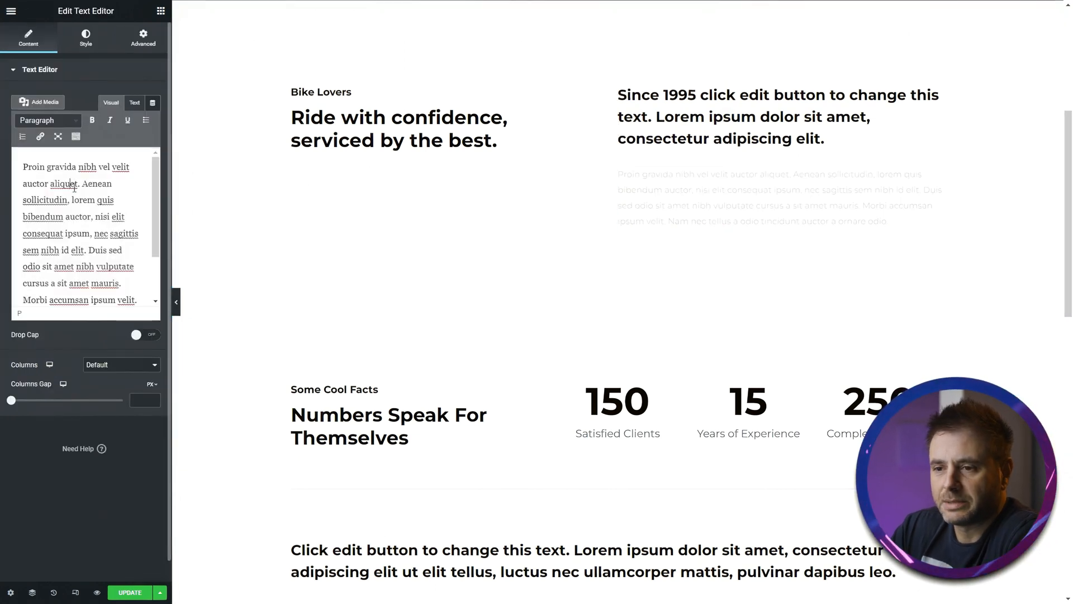
{"action": "key", "text": "ctrl+a"}
{"action": "key", "text": "ctrl+v"}
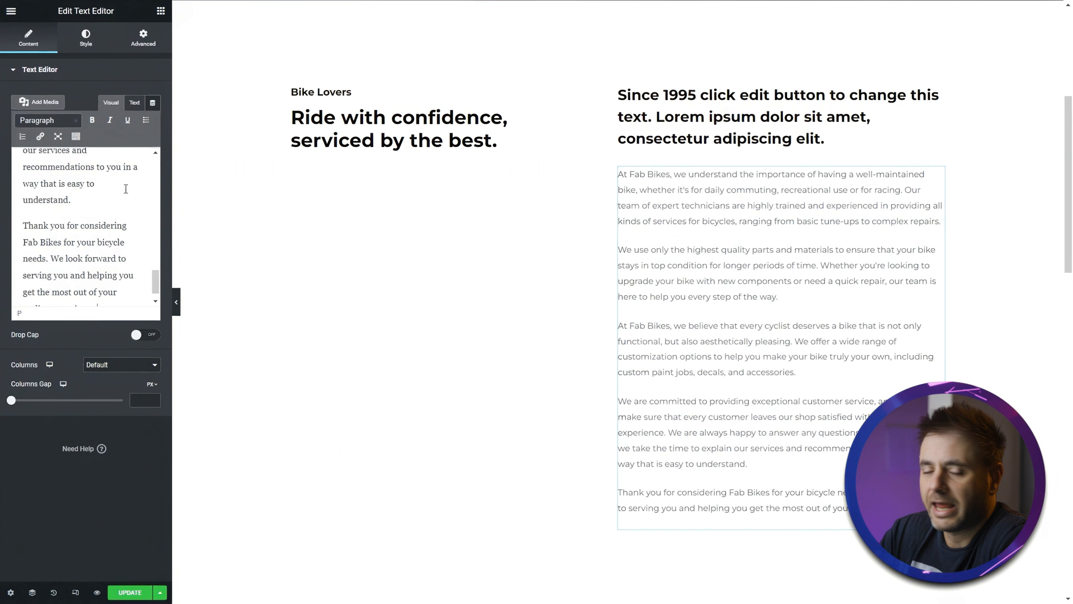
- Replace the 'Since 1995' heading with the pasted 'Welcome to Fab Bikes, your one-stop-shop…' introduction
{"action": "left_click", "coordinate": [626, 98]}
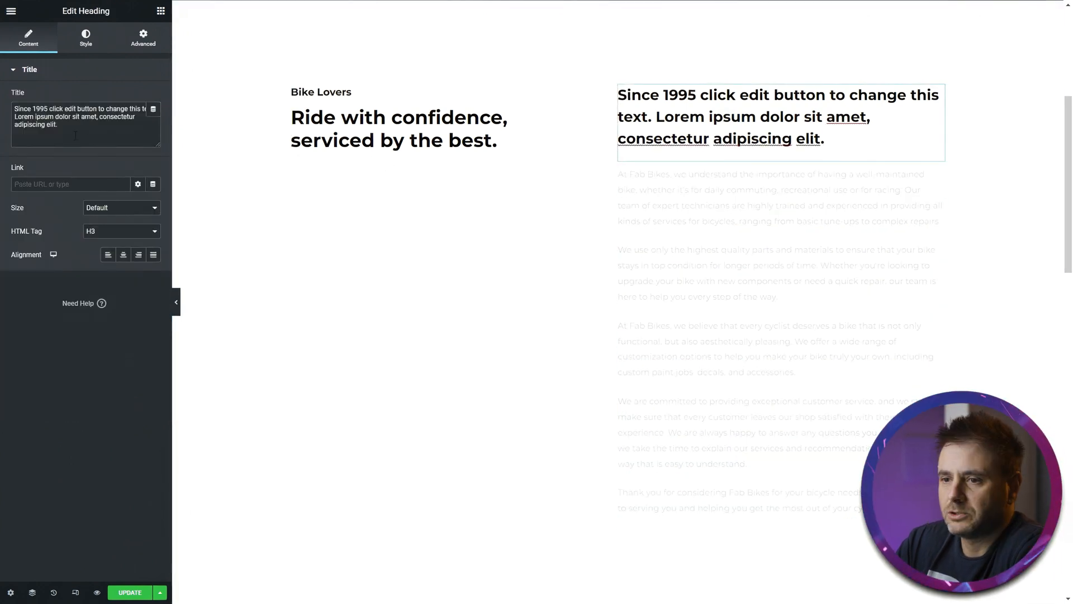
{"action": "left_click", "coordinate": [76, 135]}
{"action": "key", "text": "ctrl+a"}
{"action": "type", "text": "Welcome to Fab Bikes, your one-stop-shop for all your bicycle needs. We are a company that specializes in providing top-notch services to bicycles of all types."}
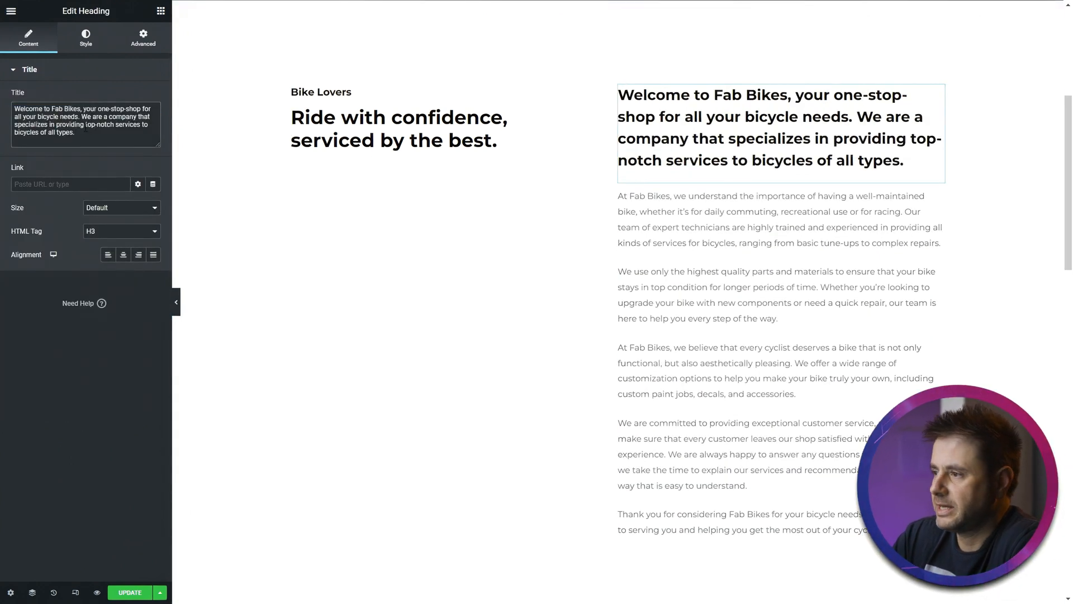
- Set the Satisfied Clients counter's ending number to 167
{"action": "scroll", "coordinate": [367, 223], "scroll_direction": "down", "scroll_amount": 5}
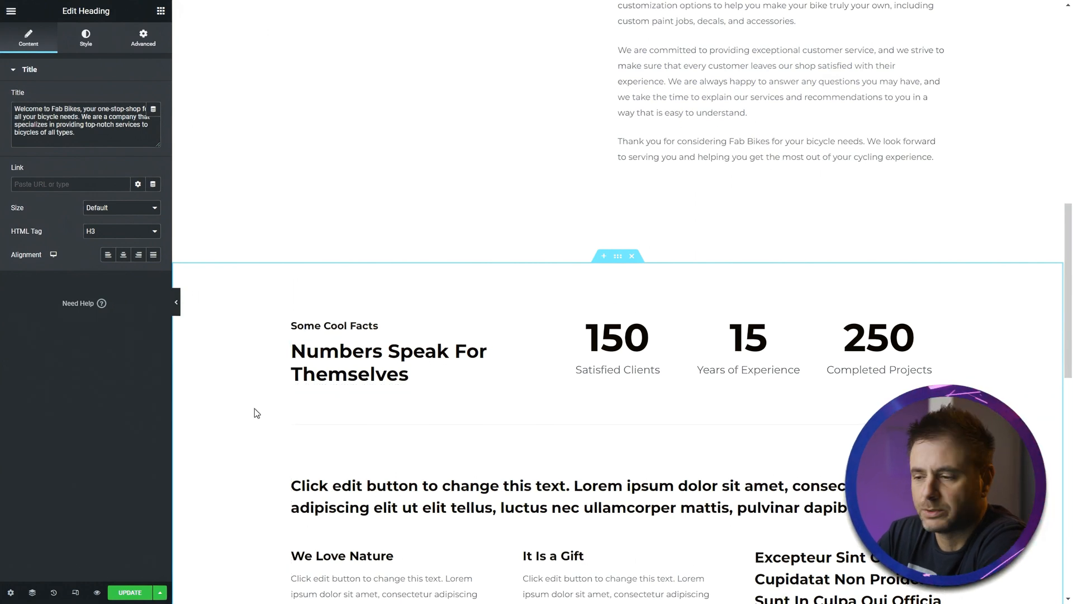
{"action": "left_click", "coordinate": [436, 328]}
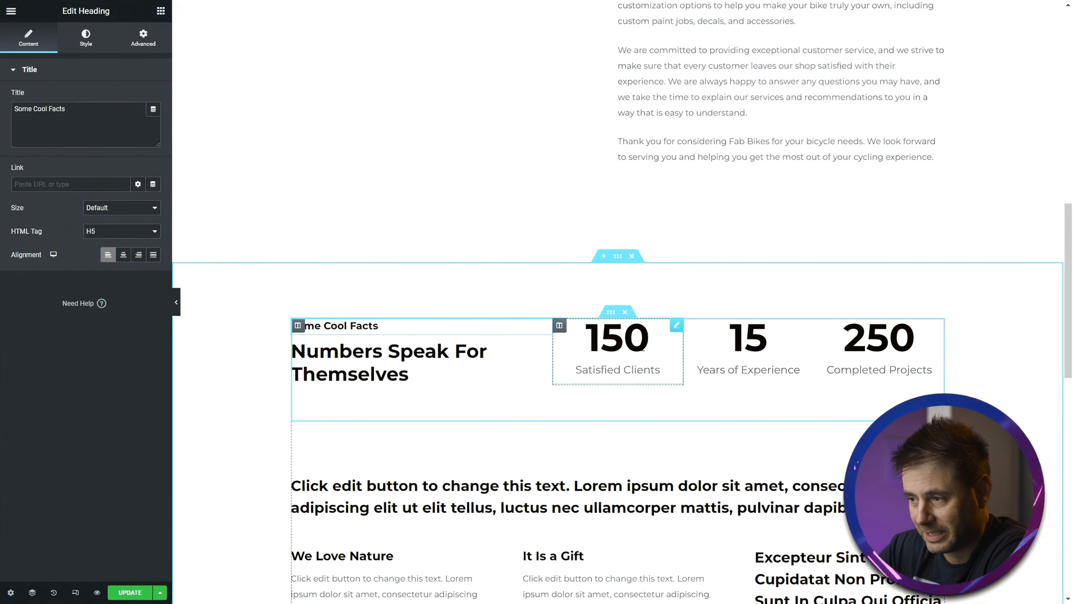
{"action": "left_click", "coordinate": [630, 354]}
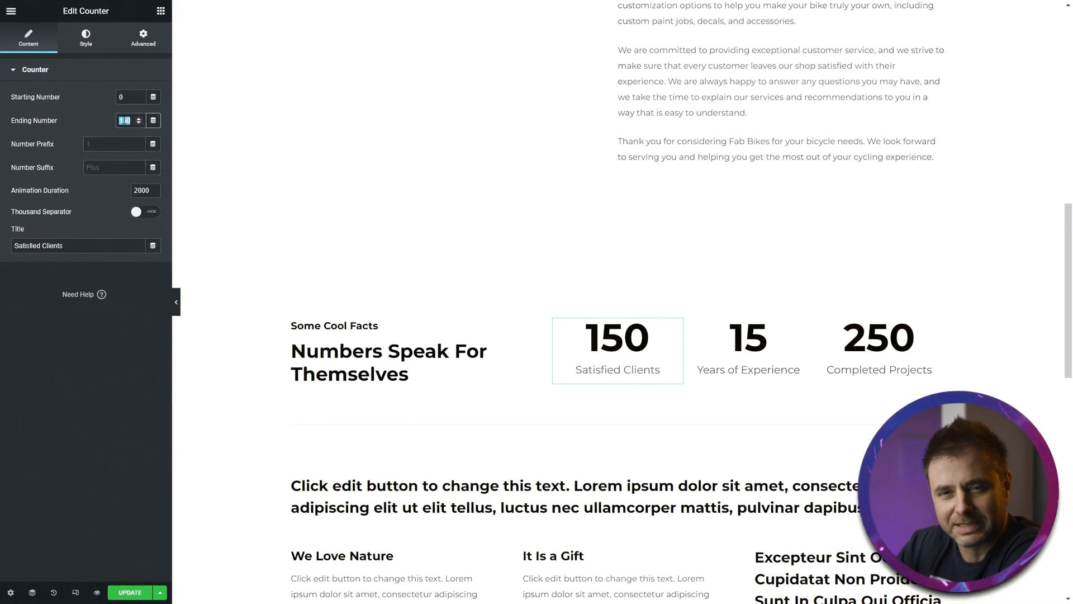
{"action": "type", "text": "167"}
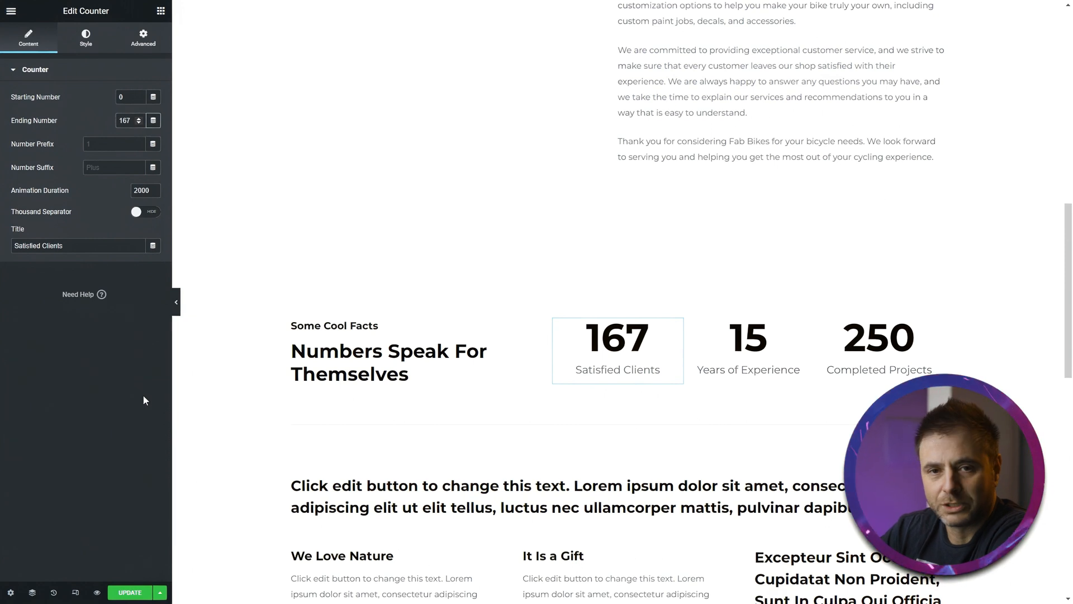
- Set the third counter's ending number to 400 and its title to 'Bike Services'
{"action": "left_click", "coordinate": [749, 352]}
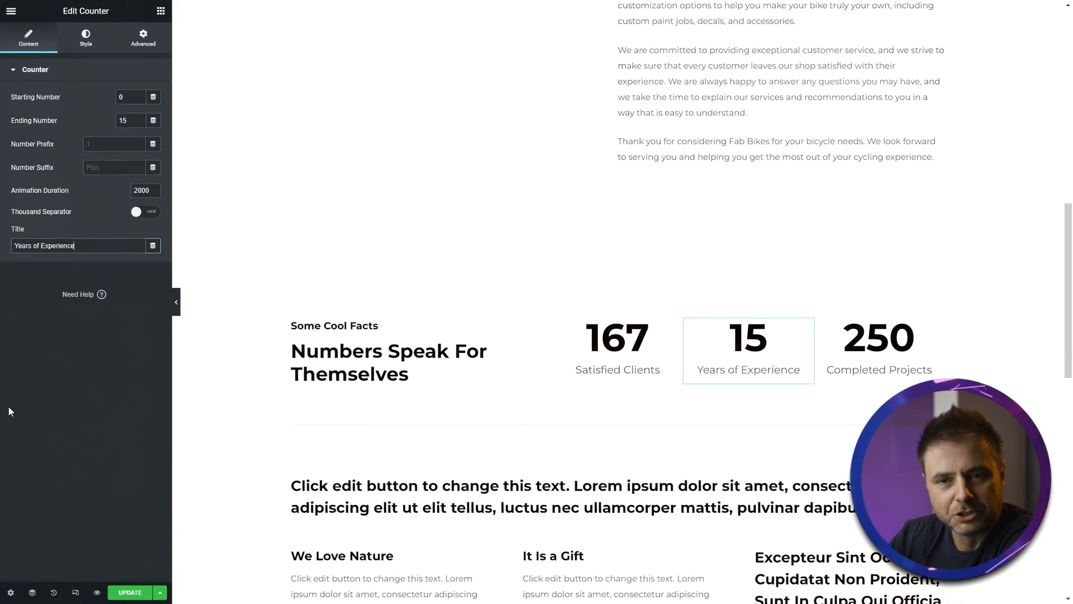
{"action": "left_click", "coordinate": [848, 344]}
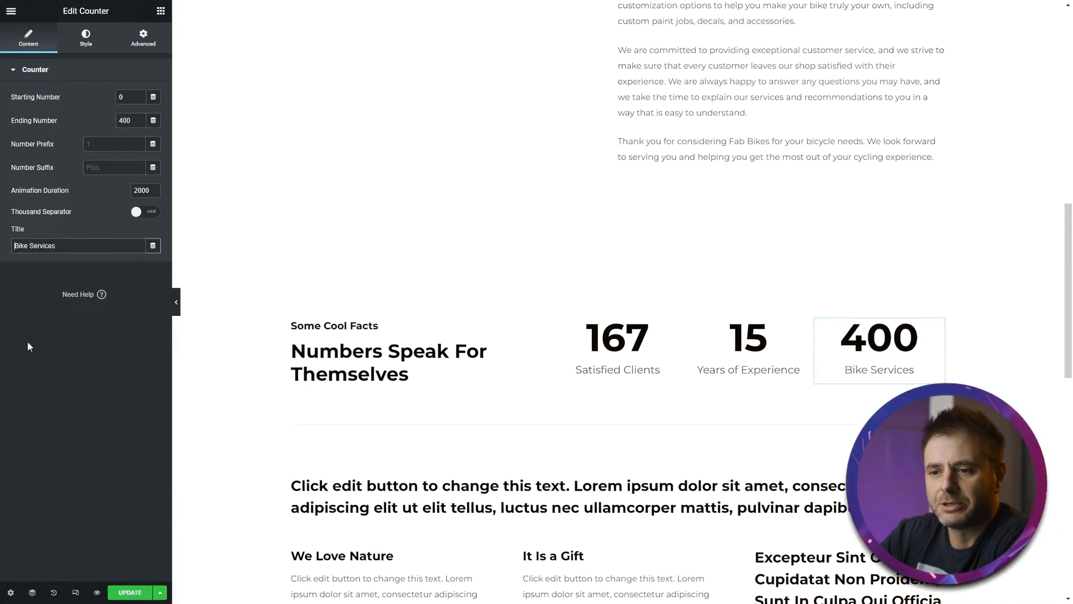
{"action": "scroll", "coordinate": [391, 357], "scroll_direction": "down", "scroll_amount": 5}
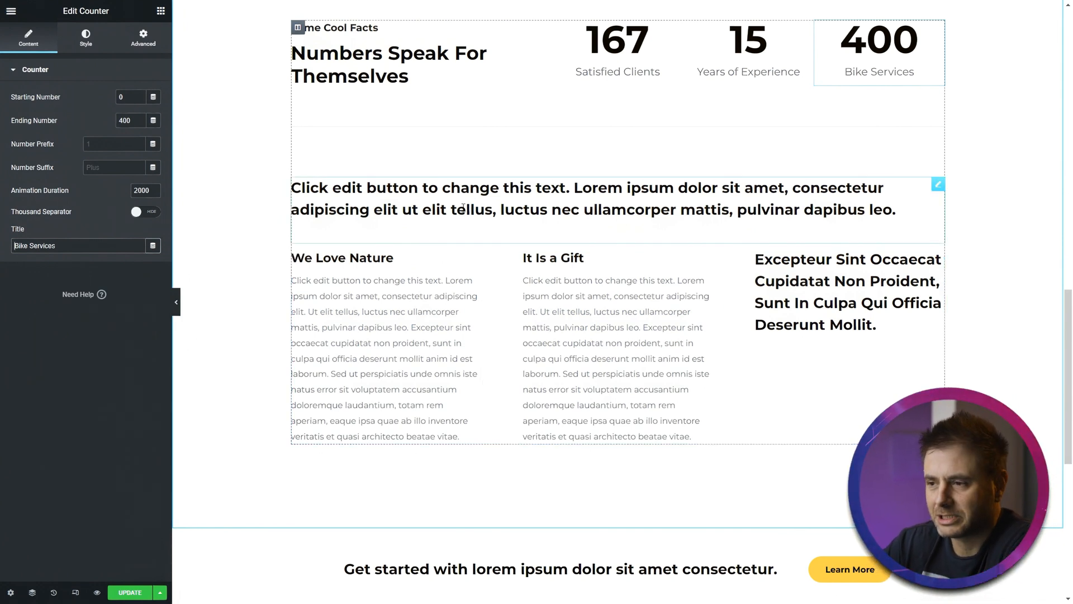
- Delete the placeholder heading and image-box row beneath the counters
{"action": "left_click", "coordinate": [415, 209]}
{"action": "left_click", "coordinate": [390, 339]}
{"action": "left_click", "coordinate": [618, 356]}
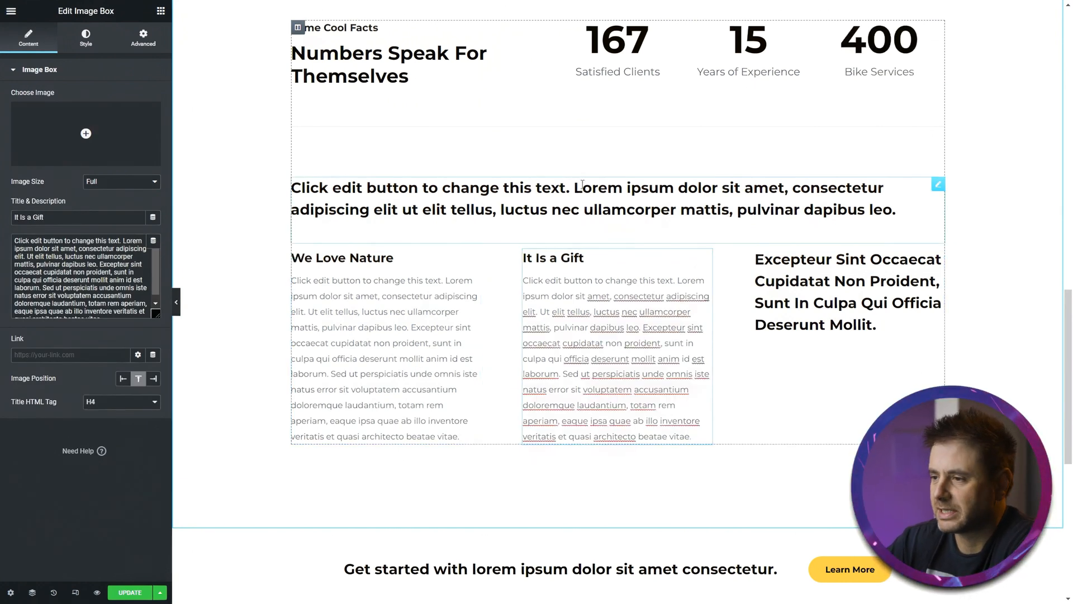
{"action": "left_click", "coordinate": [694, 237]}
{"action": "right_click", "coordinate": [699, 205]}
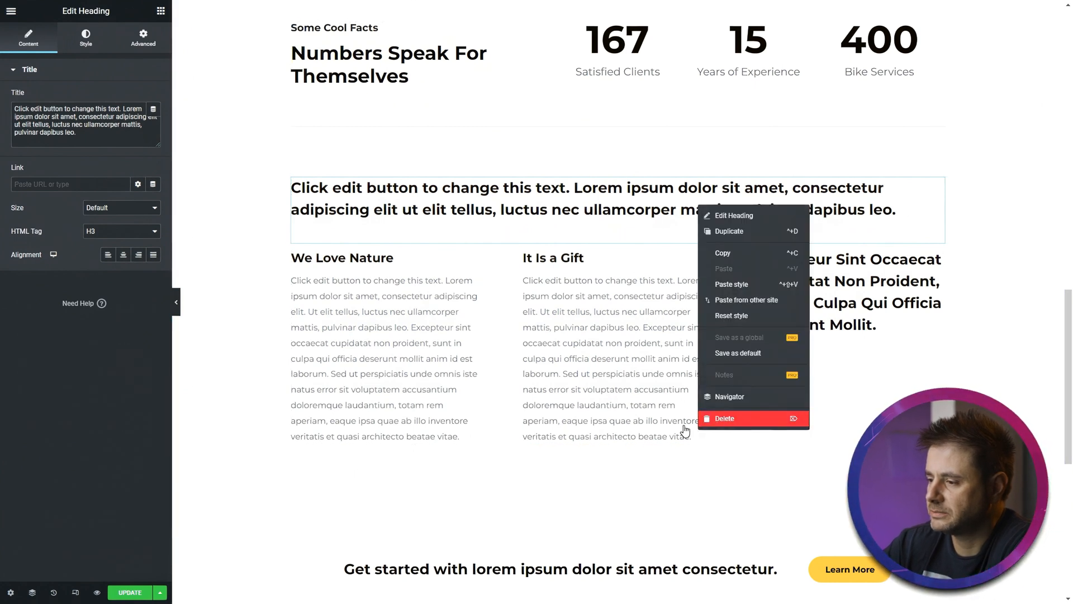
{"action": "left_click", "coordinate": [705, 419]}
- Delete the 'Get started with lorem ipsum…' call-to-action section below the facts section
{"action": "left_click", "coordinate": [631, 174]}
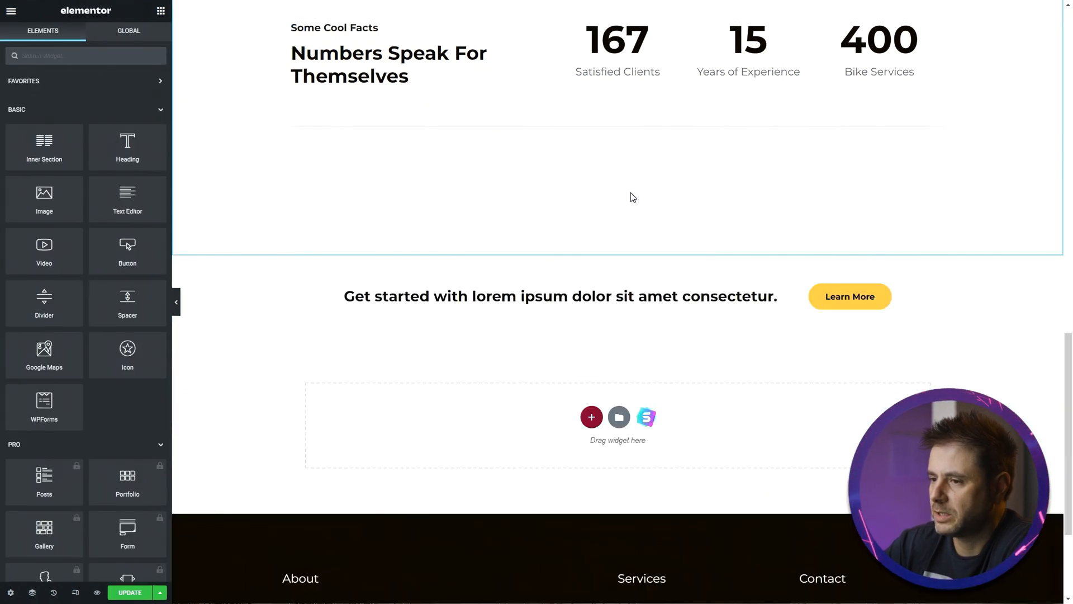
{"action": "left_click", "coordinate": [610, 147]}
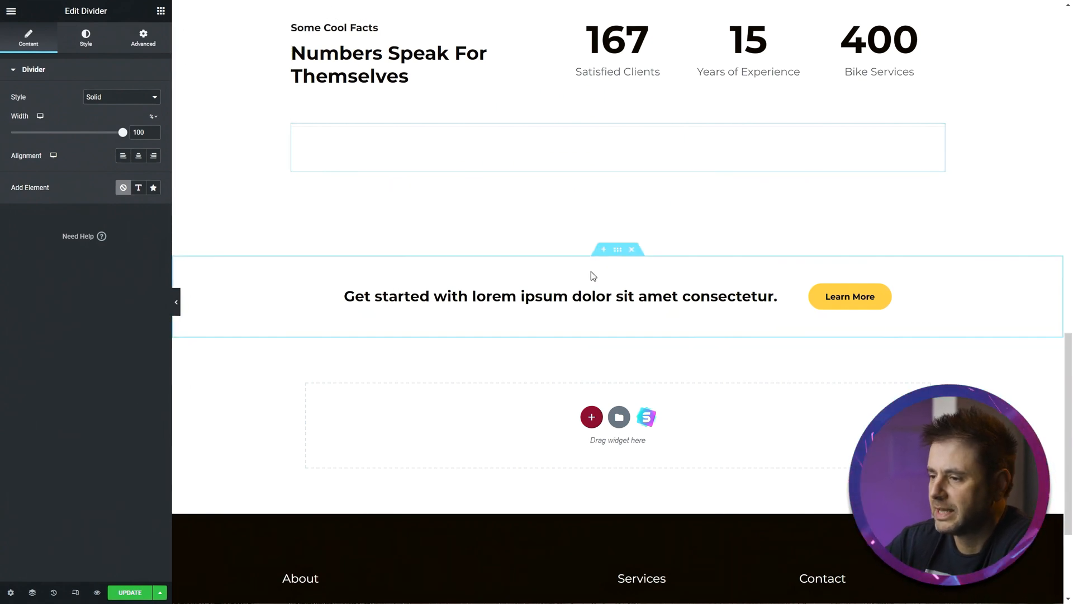
{"action": "left_click", "coordinate": [631, 254]}
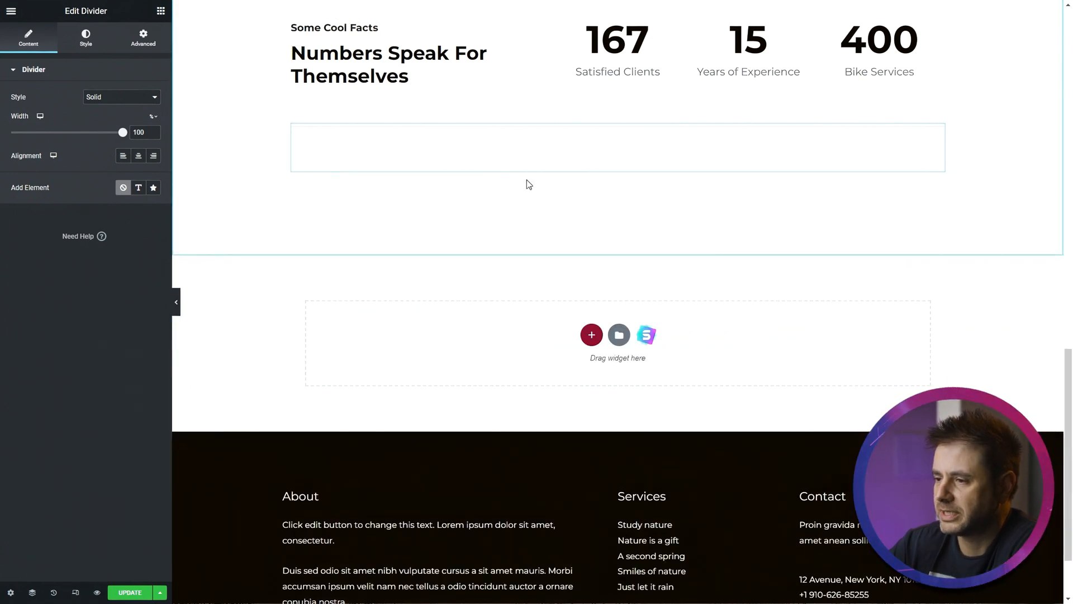
- Add an Image widget beneath the 'Ride with confidence, serviced by the best.' heading in the left column
{"action": "scroll", "coordinate": [526, 182], "scroll_direction": "up", "scroll_amount": 4}
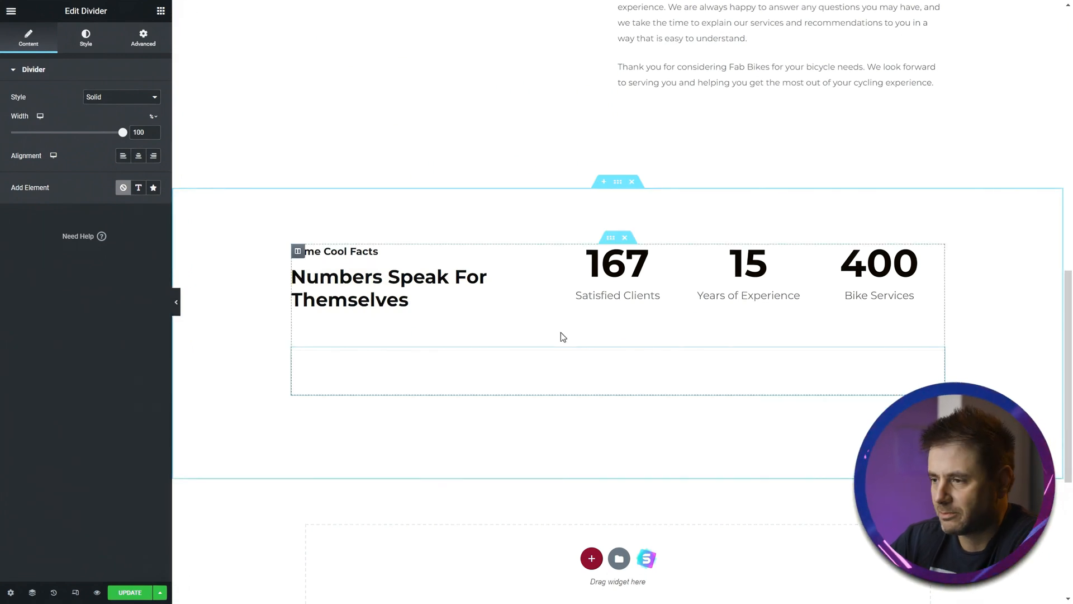
{"action": "scroll", "coordinate": [560, 335], "scroll_direction": "up", "scroll_amount": 9}
{"action": "scroll", "coordinate": [671, 335], "scroll_direction": "up", "scroll_amount": 1}
{"action": "scroll", "coordinate": [559, 302], "scroll_direction": "down", "scroll_amount": 1}
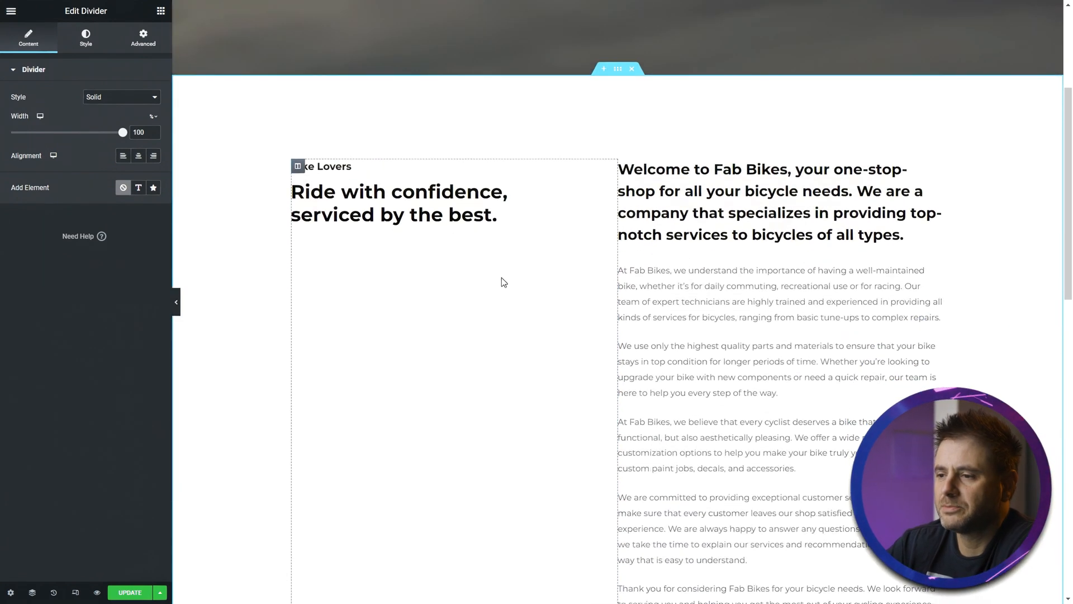
{"action": "scroll", "coordinate": [507, 288], "scroll_direction": "down", "scroll_amount": 1}
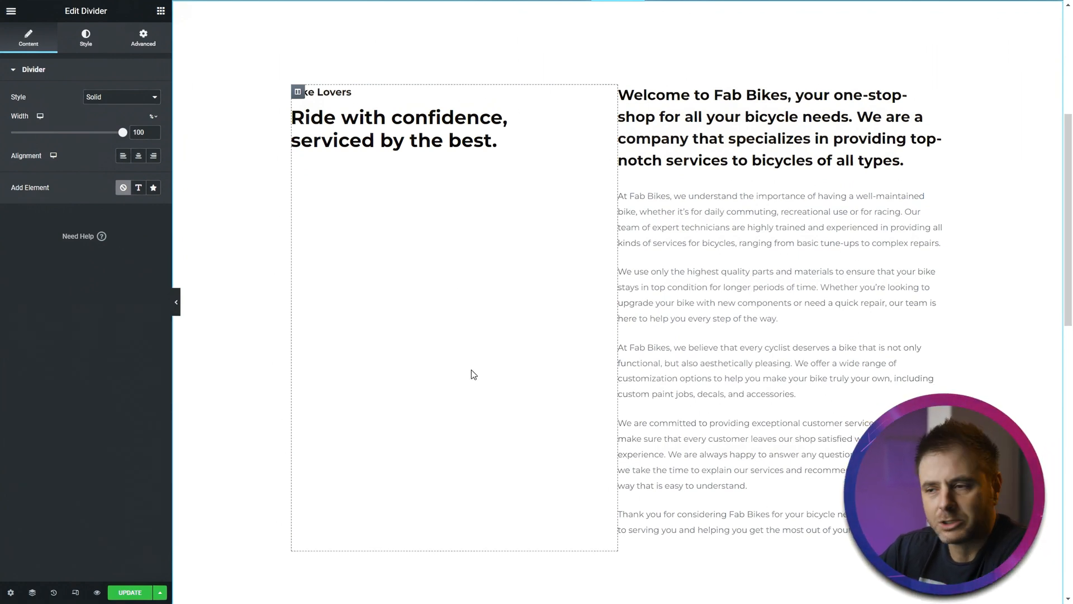
{"action": "scroll", "coordinate": [592, 317], "scroll_direction": "down", "scroll_amount": 1}
{"action": "scroll", "coordinate": [559, 346], "scroll_direction": "up", "scroll_amount": 2}
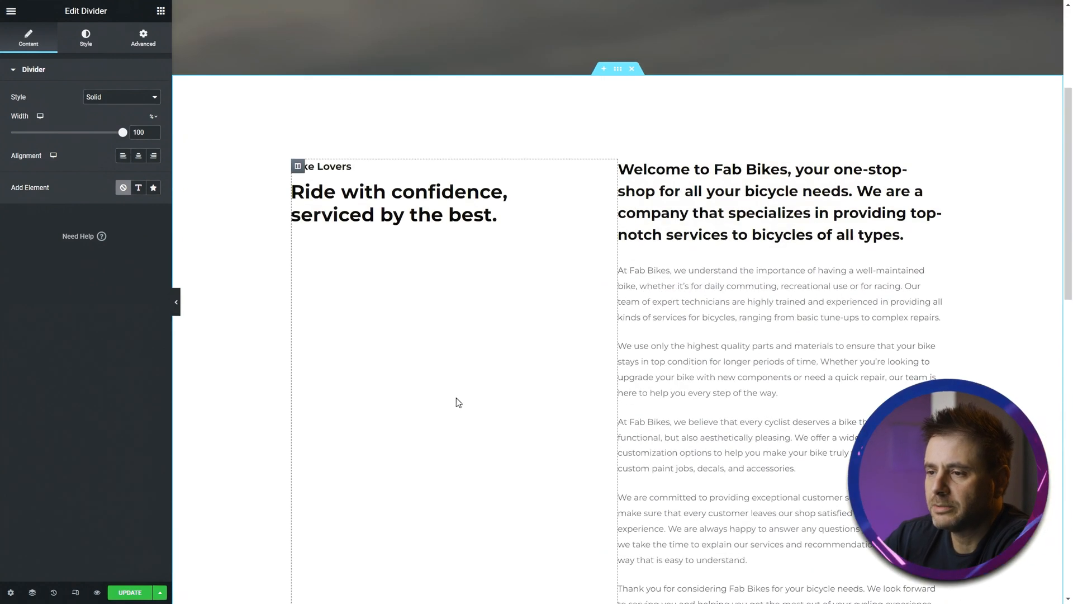
{"action": "left_click", "coordinate": [161, 13]}
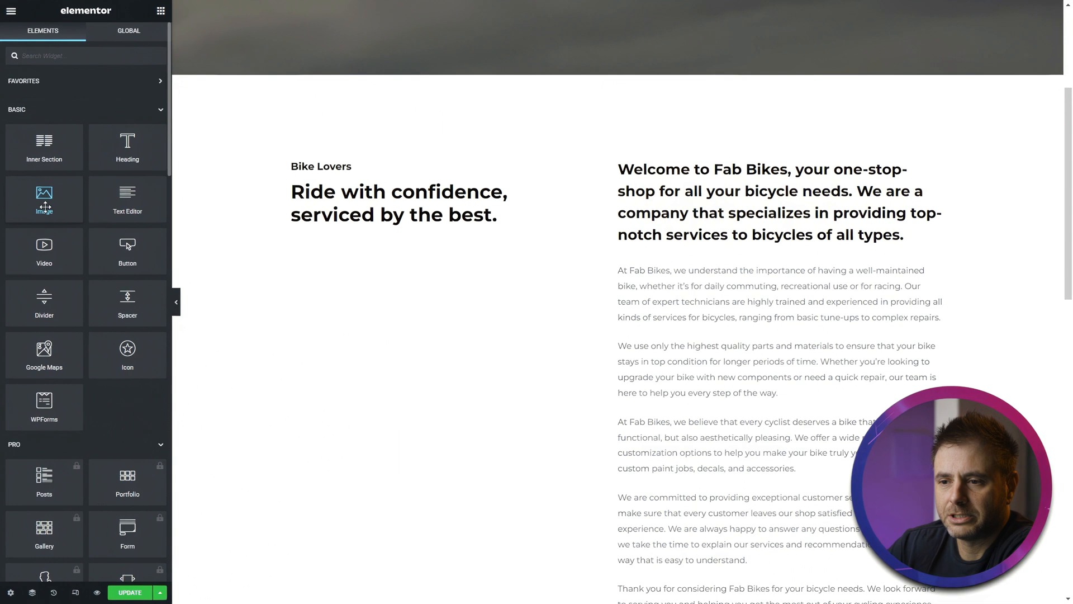
{"action": "left_click_drag", "start_coordinate": [50, 205], "coordinate": [444, 225]}
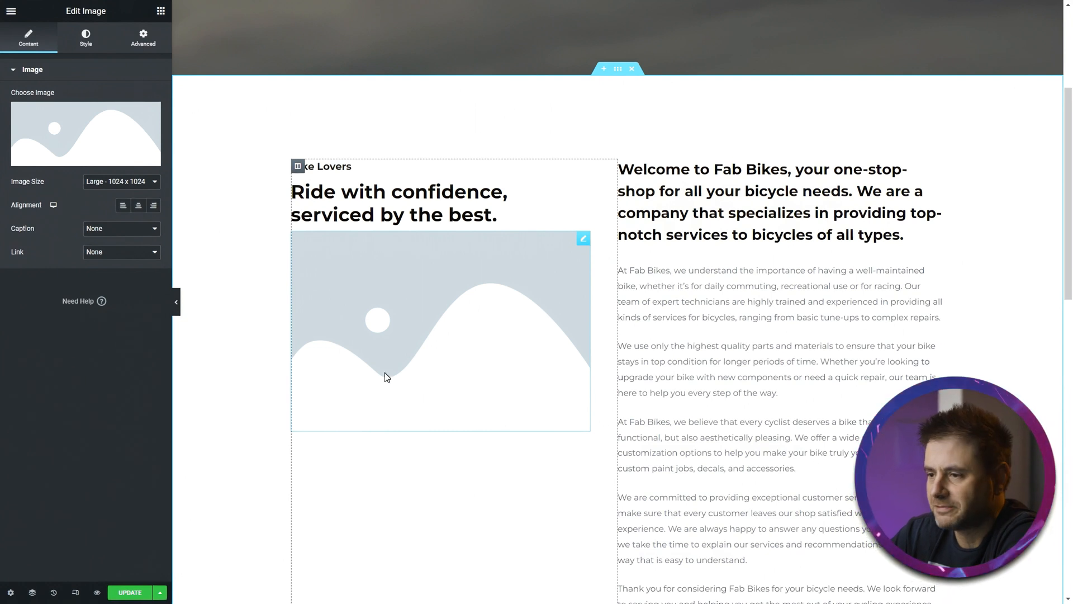
- Insert the louis-corallo bike photo from the media library into the new image widget
{"action": "scroll", "coordinate": [370, 419], "scroll_direction": "down", "scroll_amount": 1}
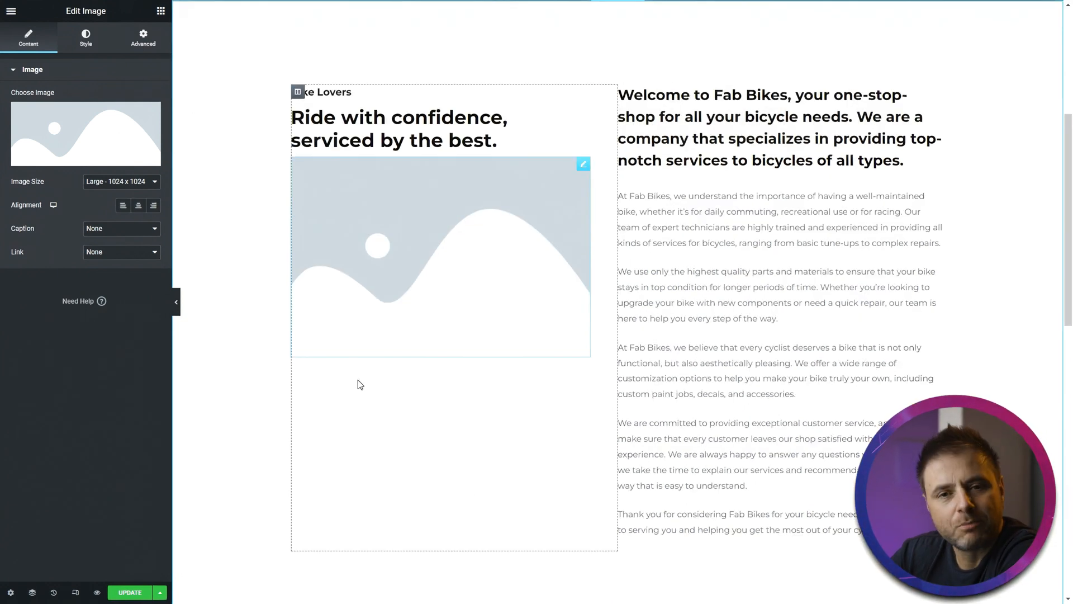
{"action": "left_click", "coordinate": [109, 138]}
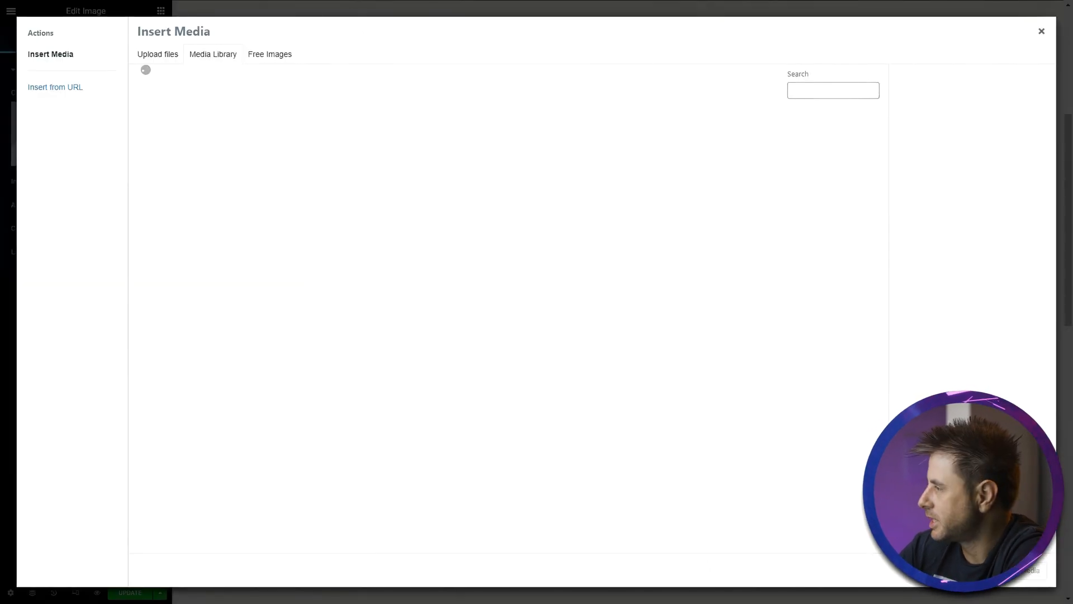
{"action": "left_click_drag", "start_coordinate": [1072, 207], "coordinate": [498, 207]}
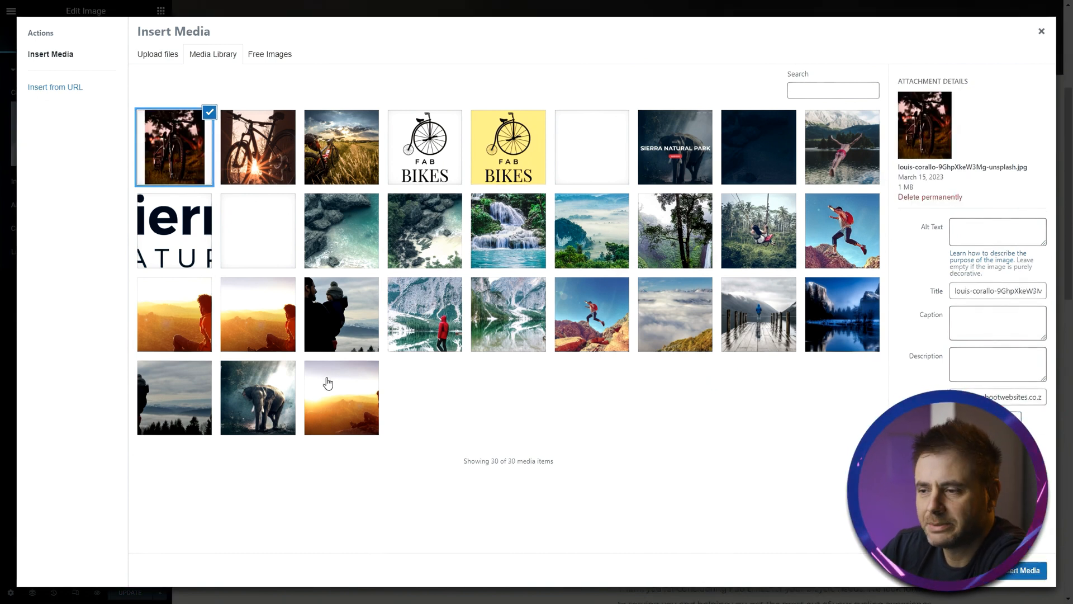
{"action": "left_click", "coordinate": [1027, 570]}
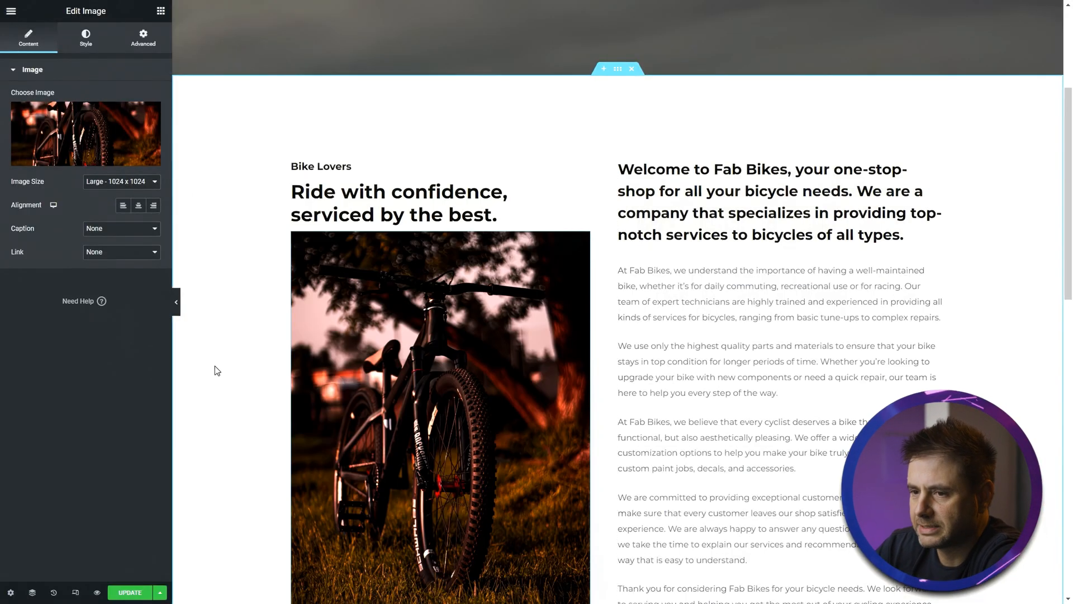
- Replace the About Us banner section's background image with a bike photo
{"action": "scroll", "coordinate": [205, 364], "scroll_direction": "down", "scroll_amount": 2}
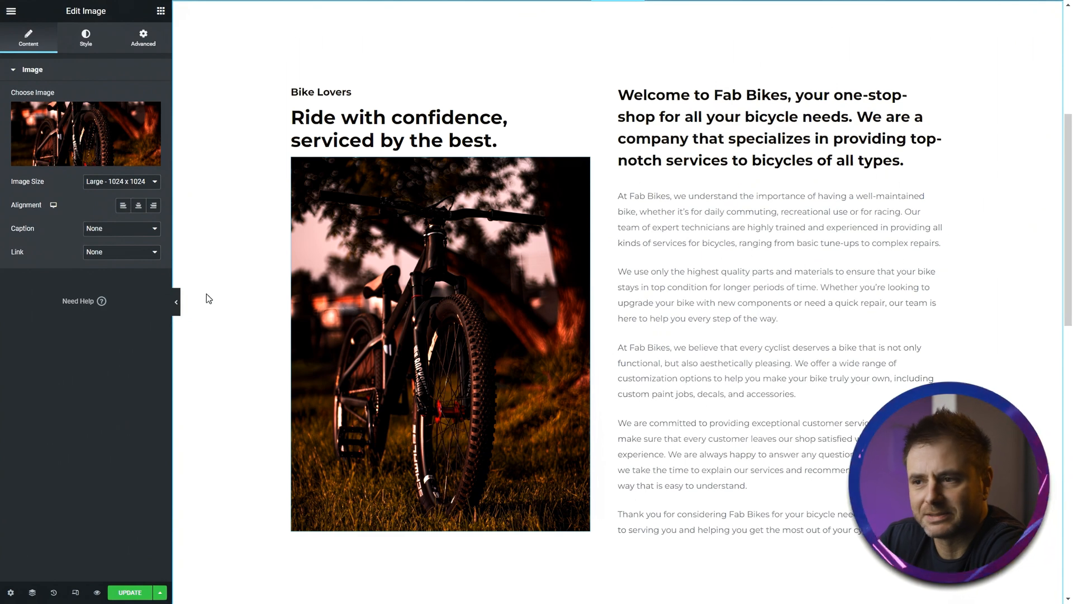
{"action": "scroll", "coordinate": [209, 336], "scroll_direction": "up", "scroll_amount": 5}
{"action": "scroll", "coordinate": [224, 391], "scroll_direction": "down", "scroll_amount": 9}
{"action": "scroll", "coordinate": [230, 391], "scroll_direction": "down", "scroll_amount": 9}
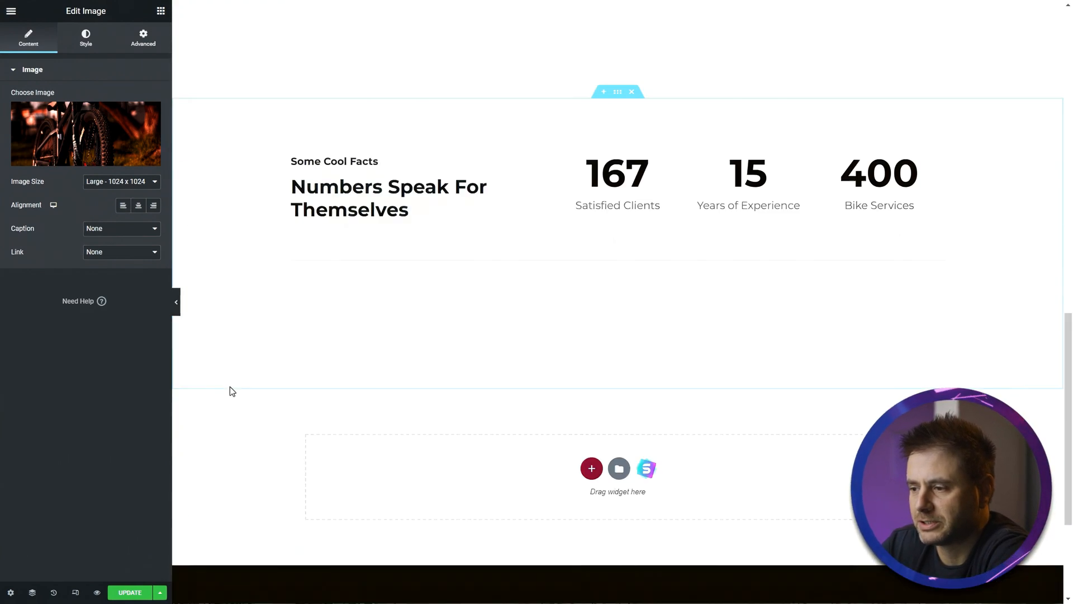
{"action": "scroll", "coordinate": [229, 386], "scroll_direction": "up", "scroll_amount": 18}
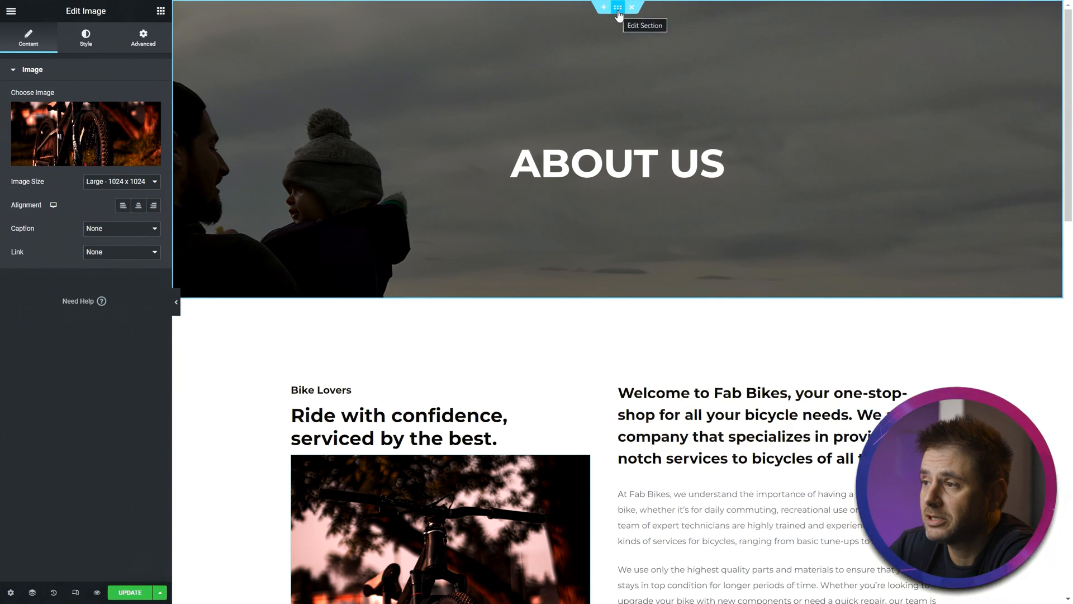
{"action": "left_click", "coordinate": [618, 11]}
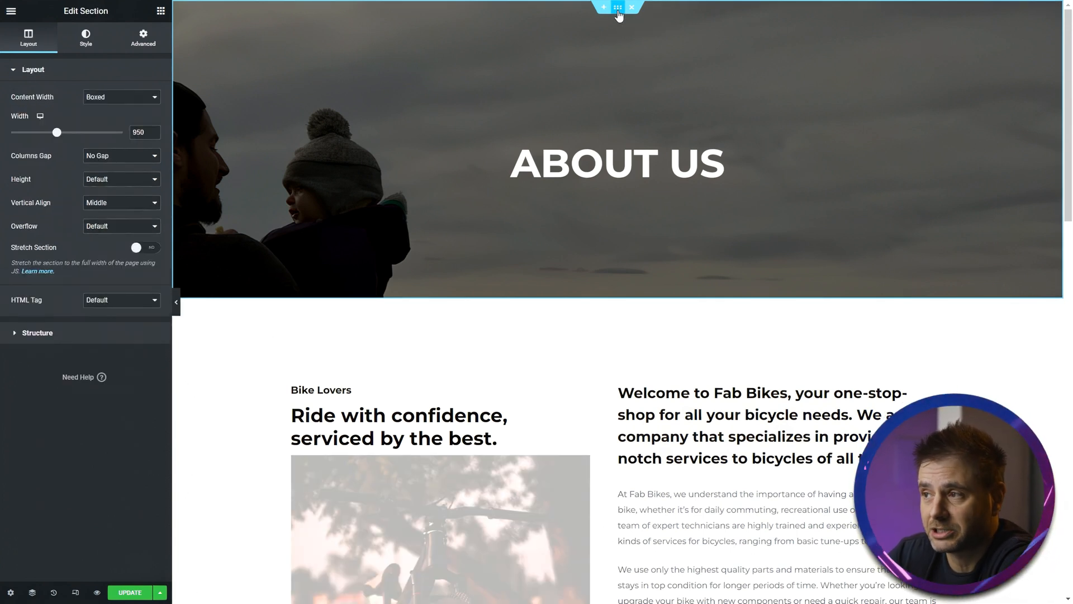
{"action": "left_click", "coordinate": [84, 36]}
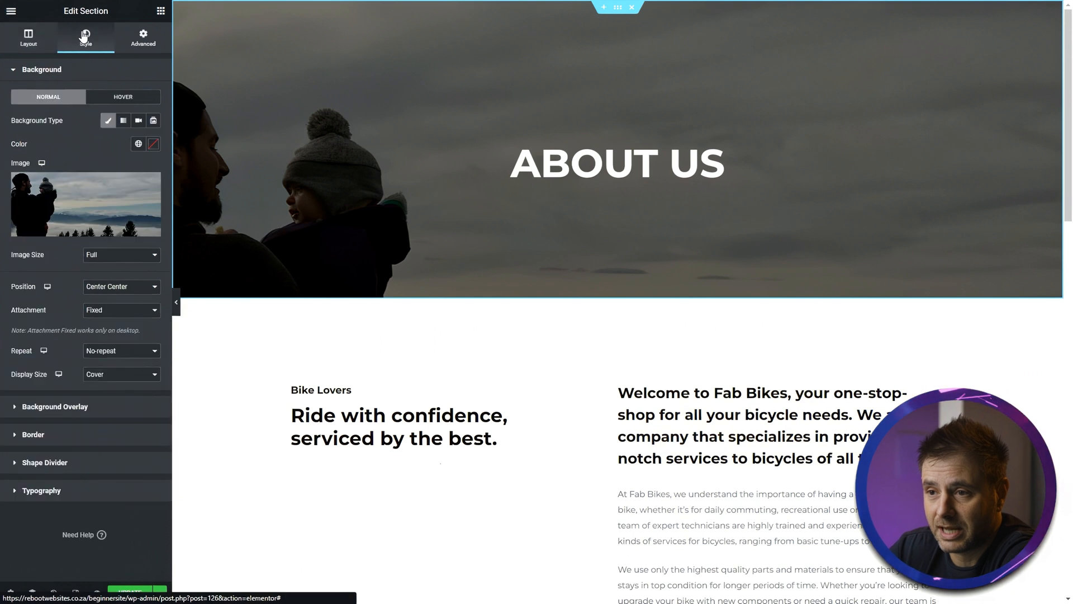
{"action": "left_click", "coordinate": [67, 200]}
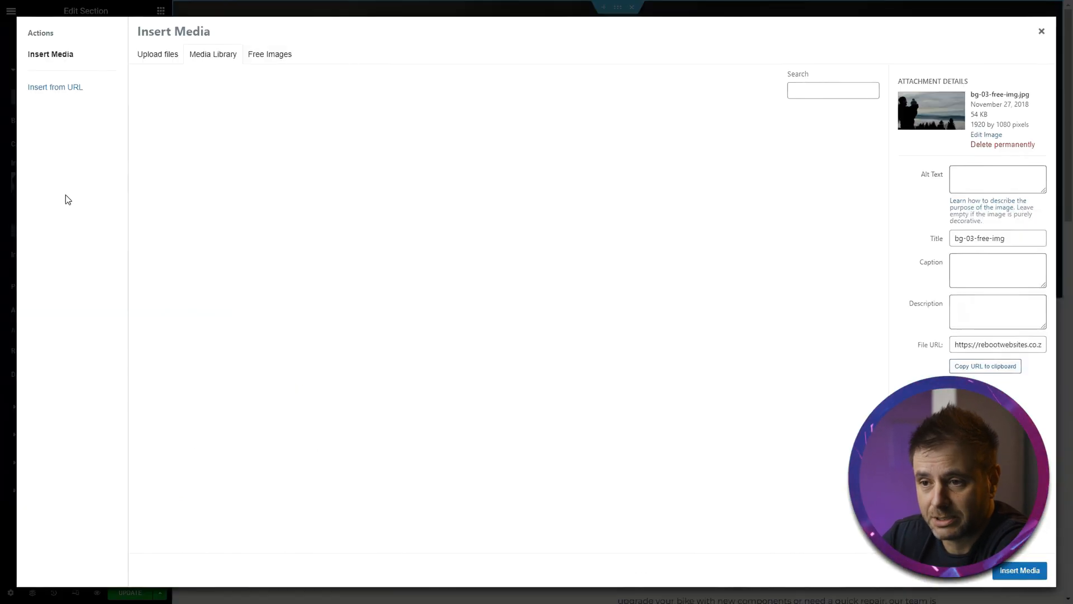
{"action": "left_click_drag", "start_coordinate": [243, 146], "coordinate": [548, 369]}
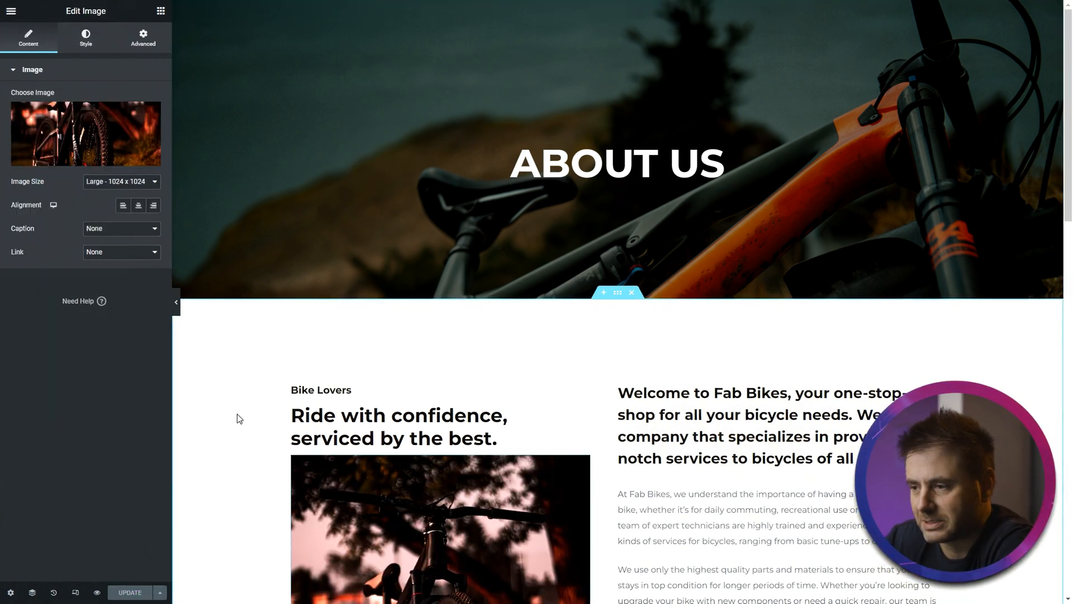
- Set the left column's entrance animation to Fade In Left
{"action": "scroll", "coordinate": [229, 408], "scroll_direction": "down", "scroll_amount": 1}
{"action": "scroll", "coordinate": [223, 398], "scroll_direction": "up", "scroll_amount": 1}
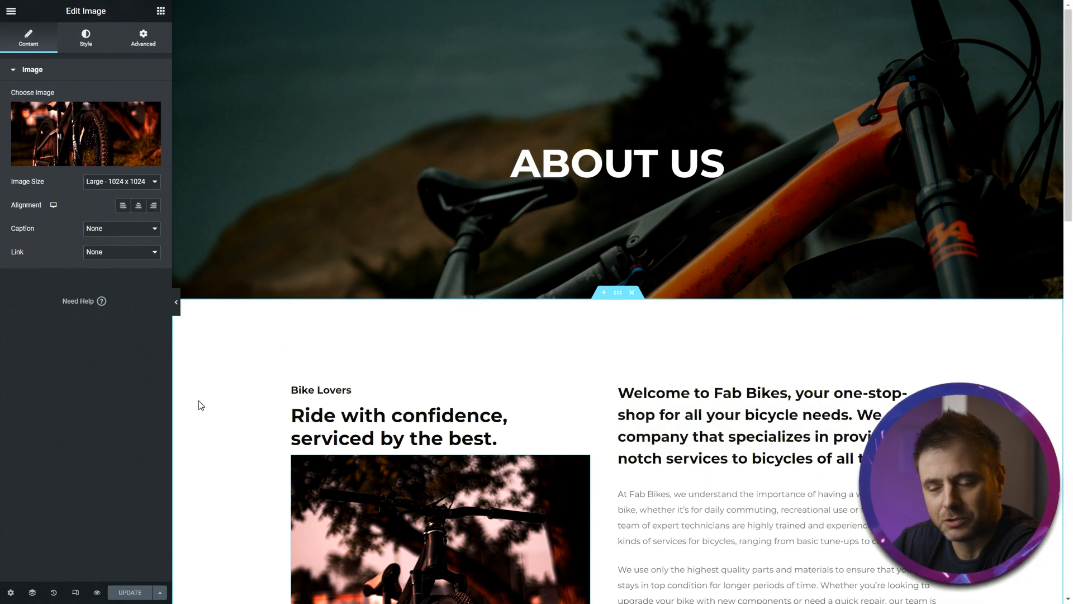
{"action": "scroll", "coordinate": [224, 413], "scroll_direction": "down", "scroll_amount": 3}
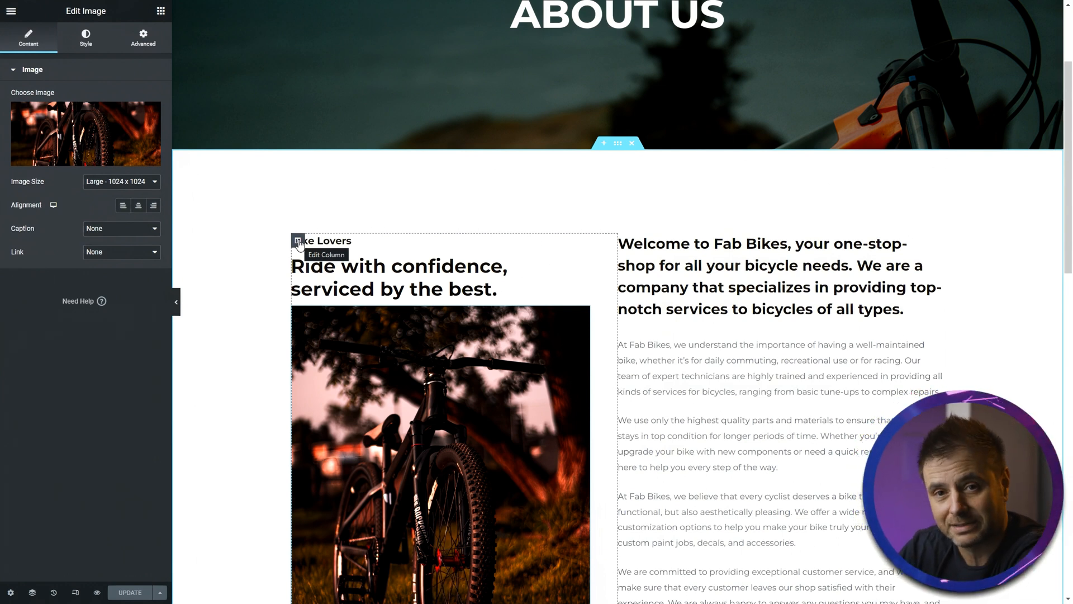
{"action": "left_click", "coordinate": [298, 241]}
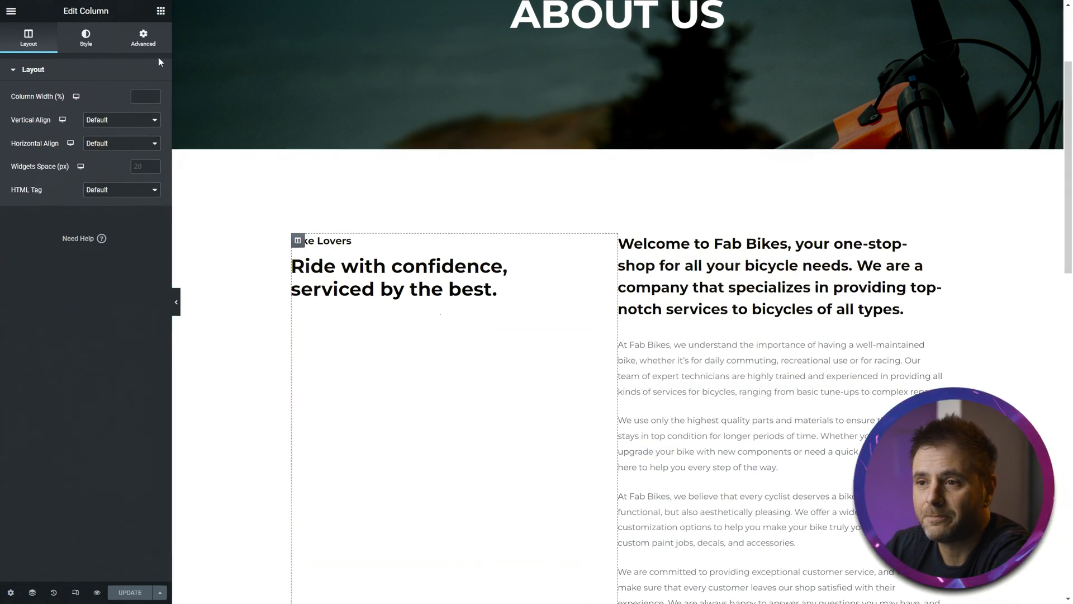
{"action": "left_click", "coordinate": [139, 38]}
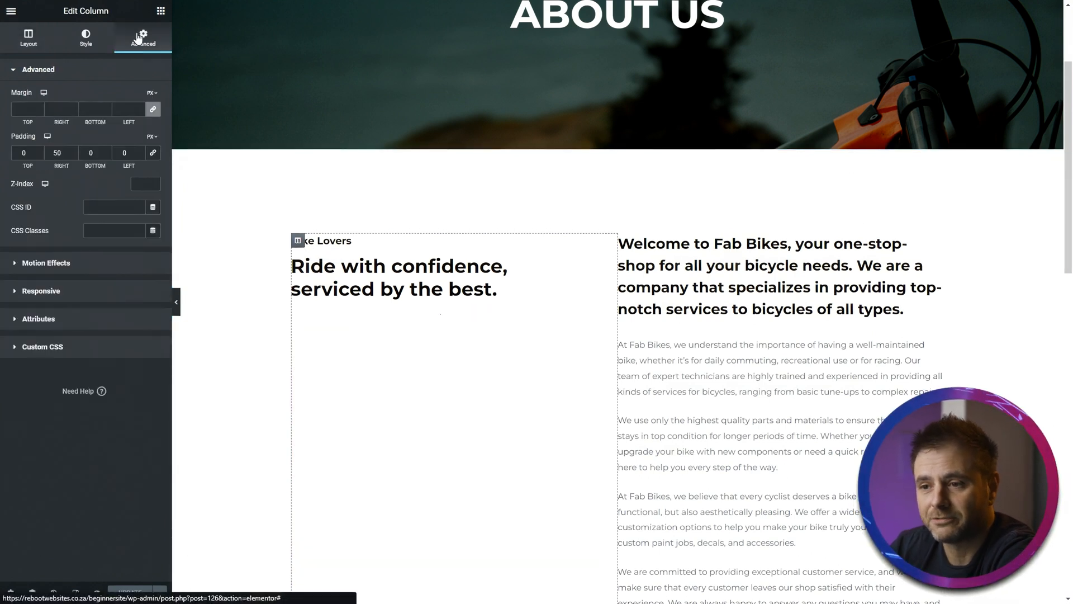
{"action": "left_click", "coordinate": [62, 266]}
{"action": "left_click", "coordinate": [67, 141]}
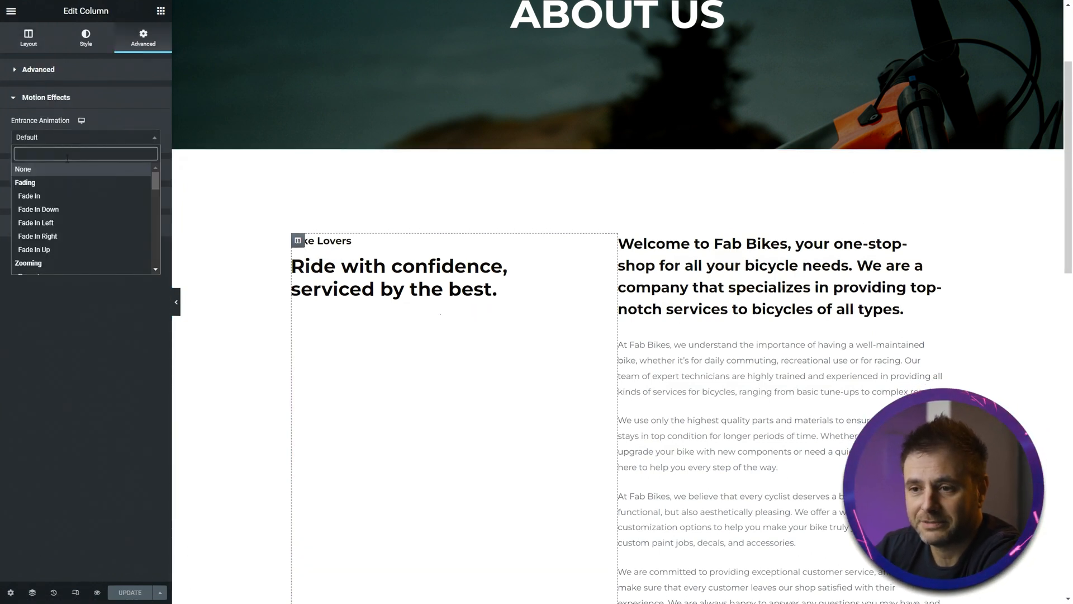
{"action": "left_click", "coordinate": [57, 222]}
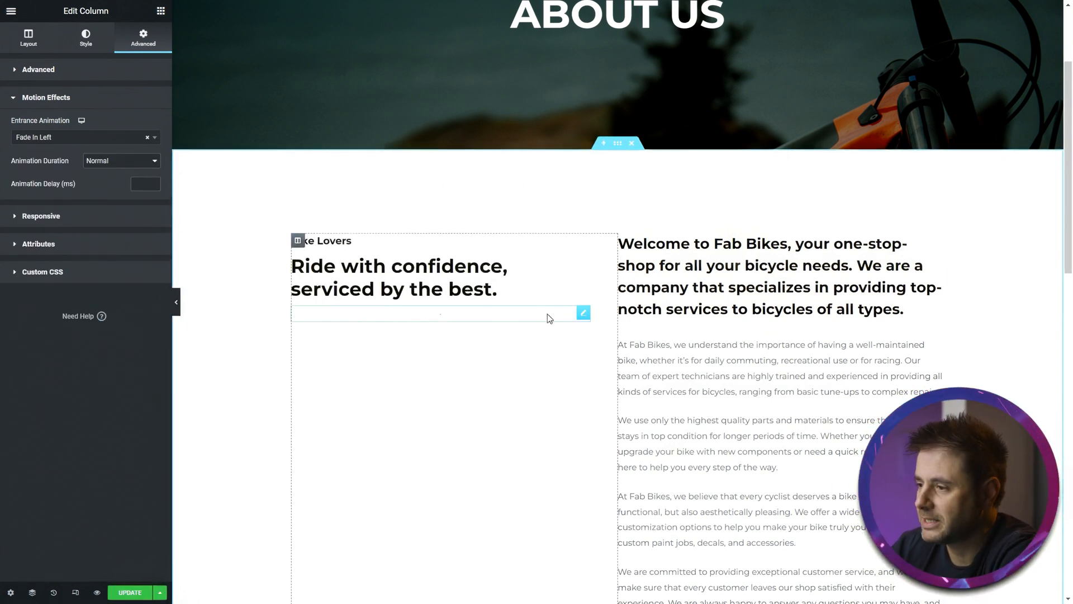
- Apply an entrance animation to the right text column's motion effects
{"action": "left_click", "coordinate": [625, 241]}
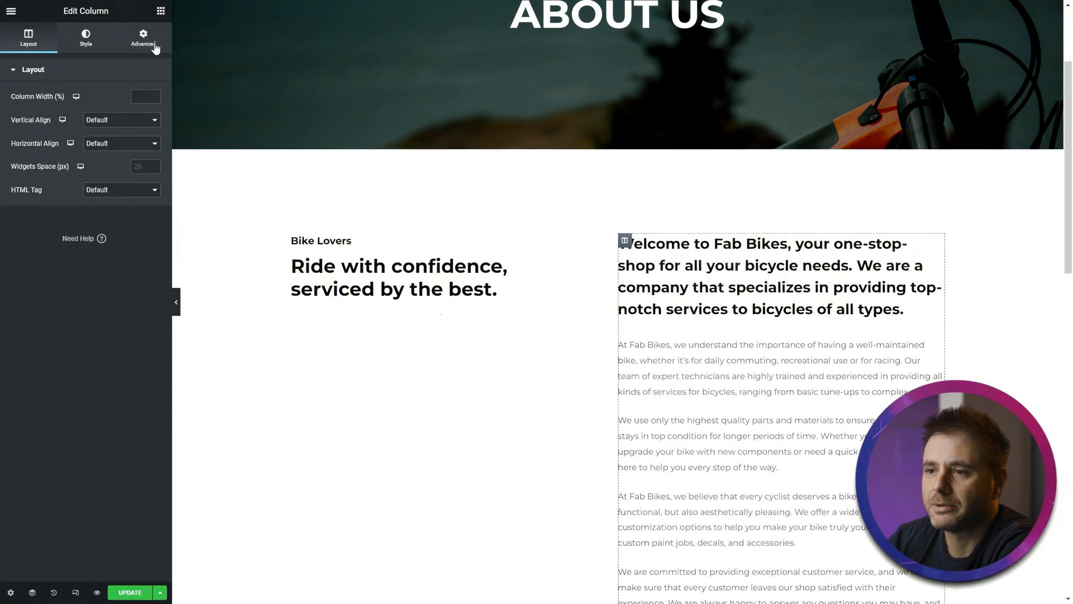
{"action": "left_click", "coordinate": [139, 33]}
{"action": "left_click", "coordinate": [91, 262]}
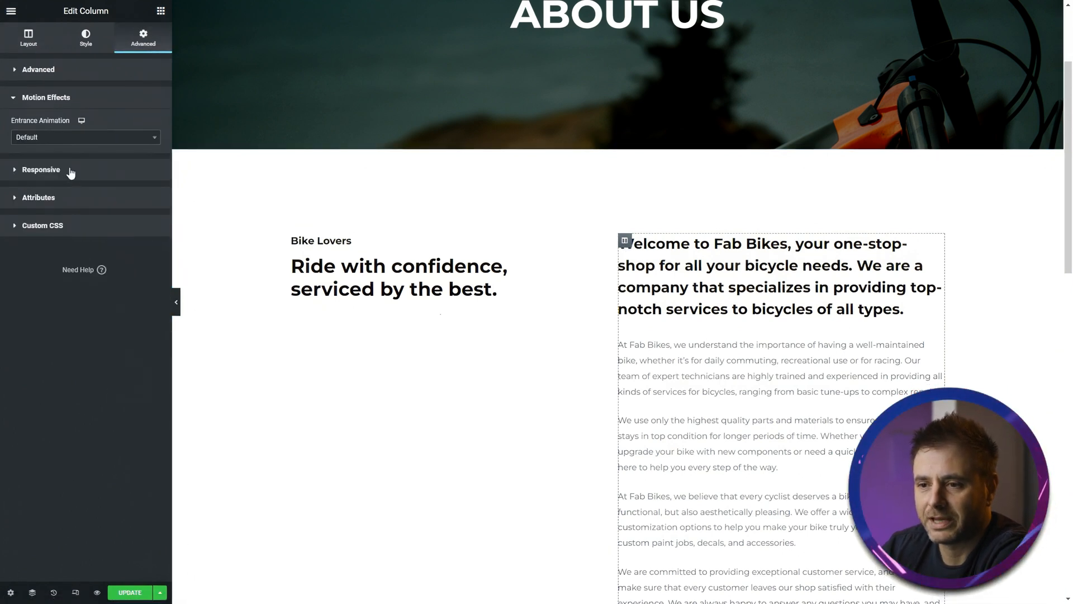
{"action": "left_click", "coordinate": [76, 137]}
{"action": "scroll", "coordinate": [67, 210], "scroll_direction": "down", "scroll_amount": 3}
{"action": "left_click", "coordinate": [67, 209]}
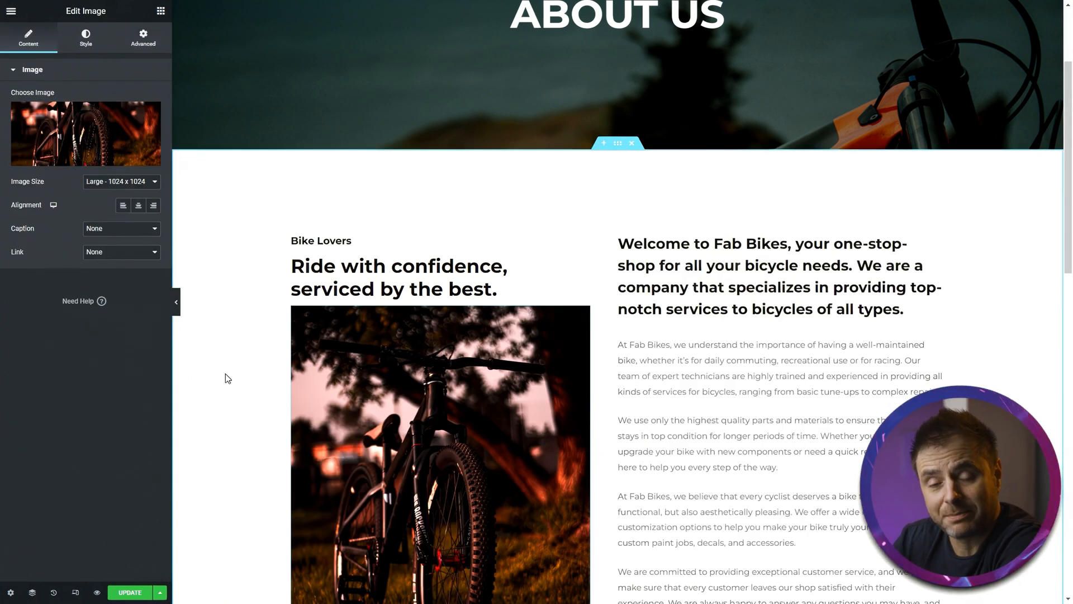
- Update the About page to save the changes
{"action": "scroll", "coordinate": [274, 380], "scroll_direction": "down", "scroll_amount": 9}
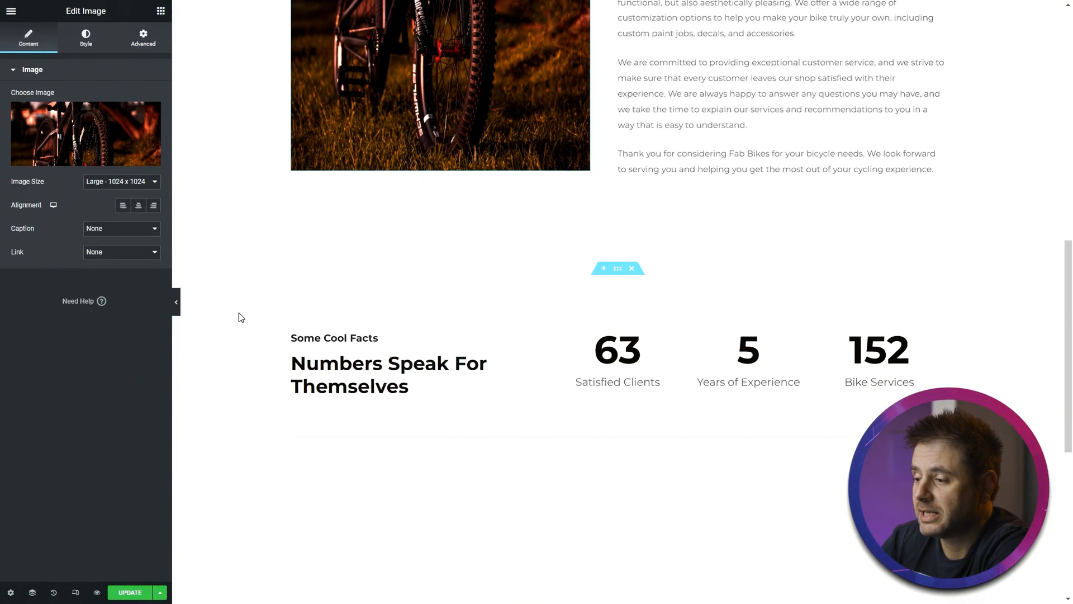
{"action": "scroll", "coordinate": [239, 312], "scroll_direction": "down", "scroll_amount": 2}
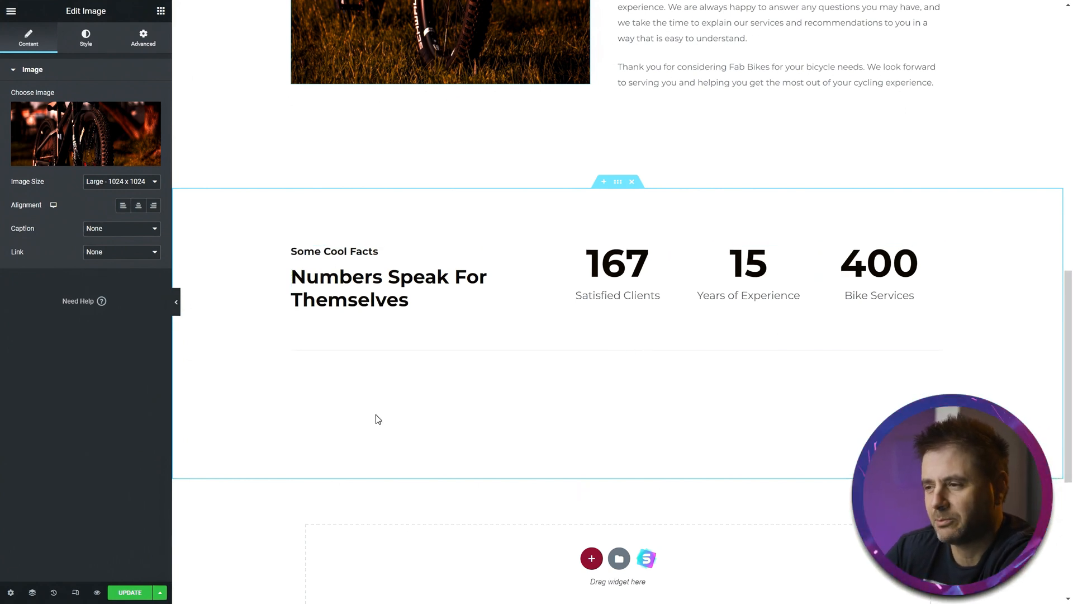
{"action": "scroll", "coordinate": [258, 458], "scroll_direction": "up", "scroll_amount": 15}
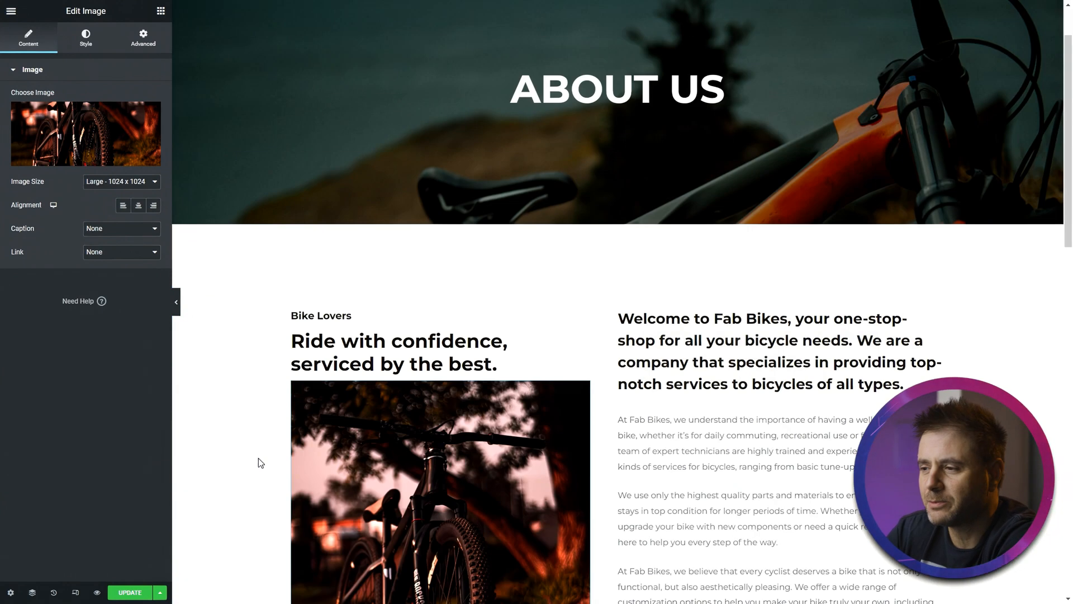
{"action": "scroll", "coordinate": [258, 462], "scroll_direction": "up", "scroll_amount": 2}
{"action": "left_click", "coordinate": [126, 592]}
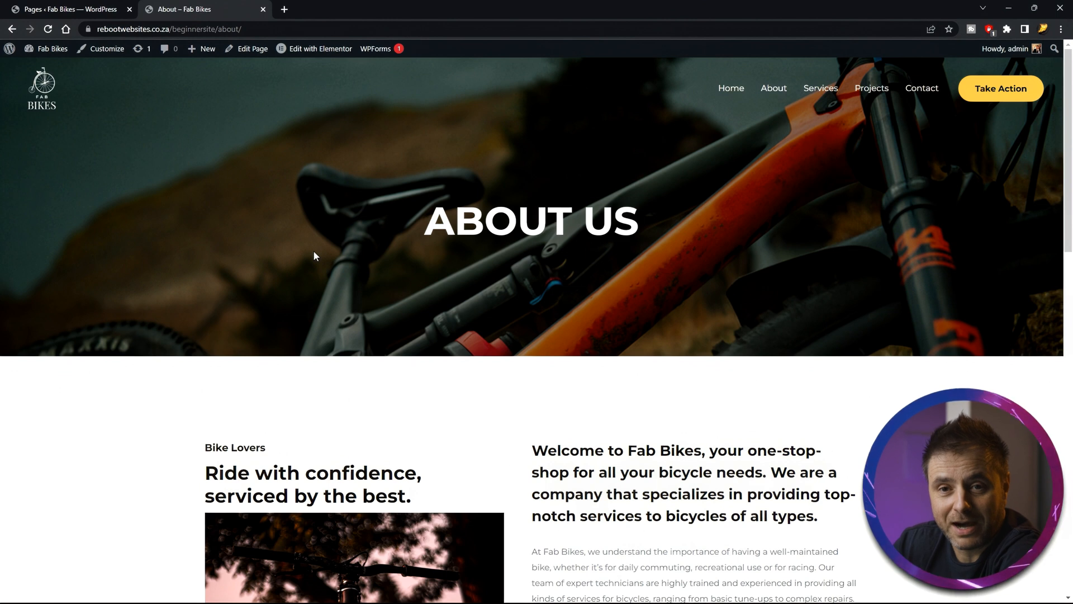
- Open the Services page from the site menu and launch it in the Elementor editor
{"action": "left_click", "coordinate": [820, 88]}
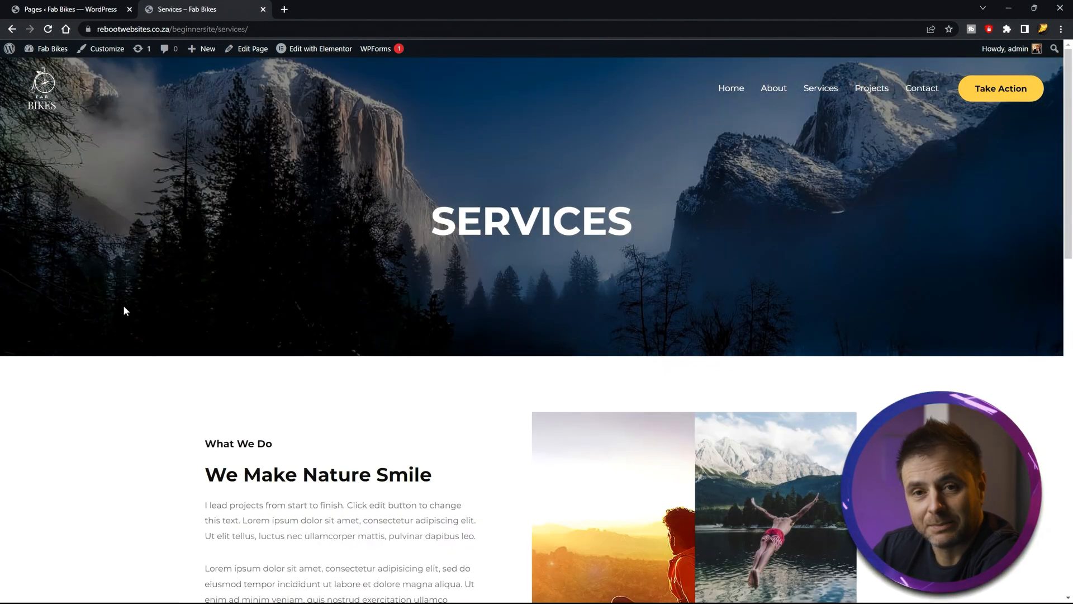
{"action": "scroll", "coordinate": [177, 334], "scroll_direction": "down", "scroll_amount": 15}
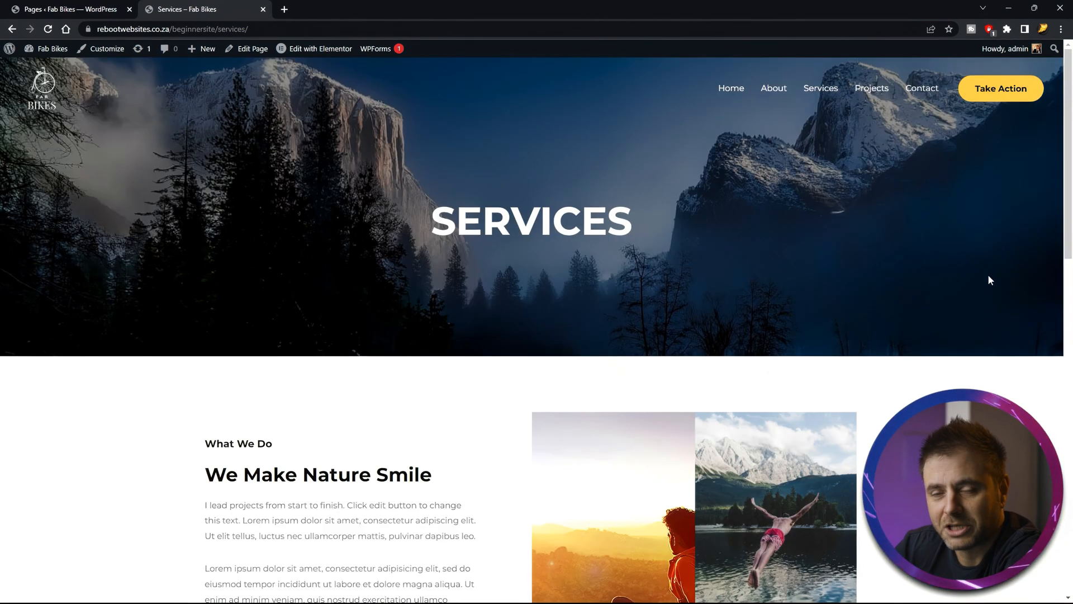
{"action": "scroll", "coordinate": [989, 275], "scroll_direction": "down", "scroll_amount": 10}
{"action": "scroll", "coordinate": [989, 279], "scroll_direction": "down", "scroll_amount": 5}
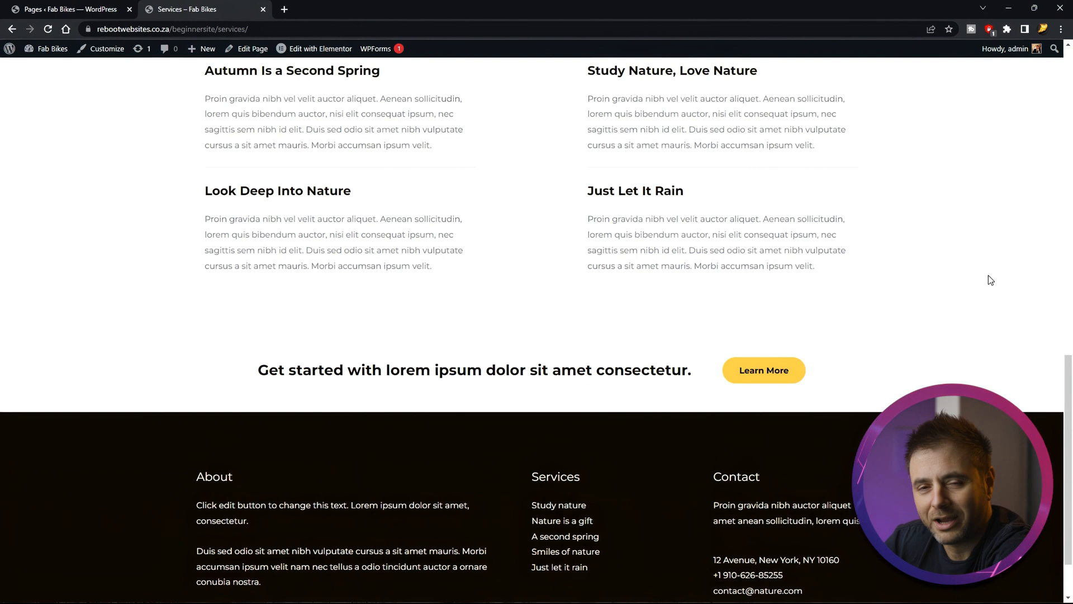
{"action": "scroll", "coordinate": [990, 280], "scroll_direction": "up", "scroll_amount": 3}
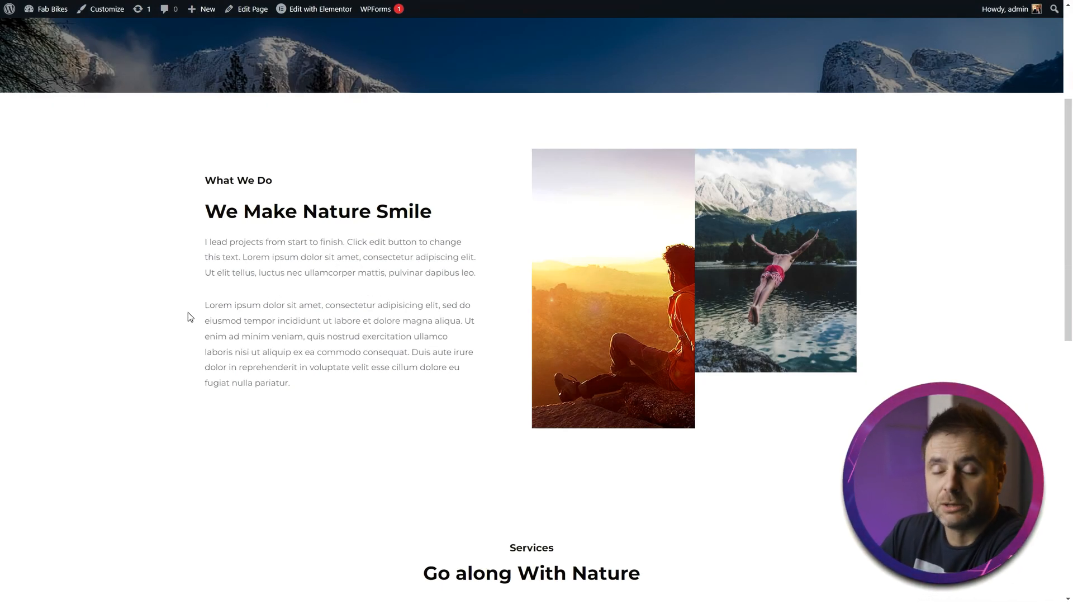
{"action": "left_click", "coordinate": [321, 10]}
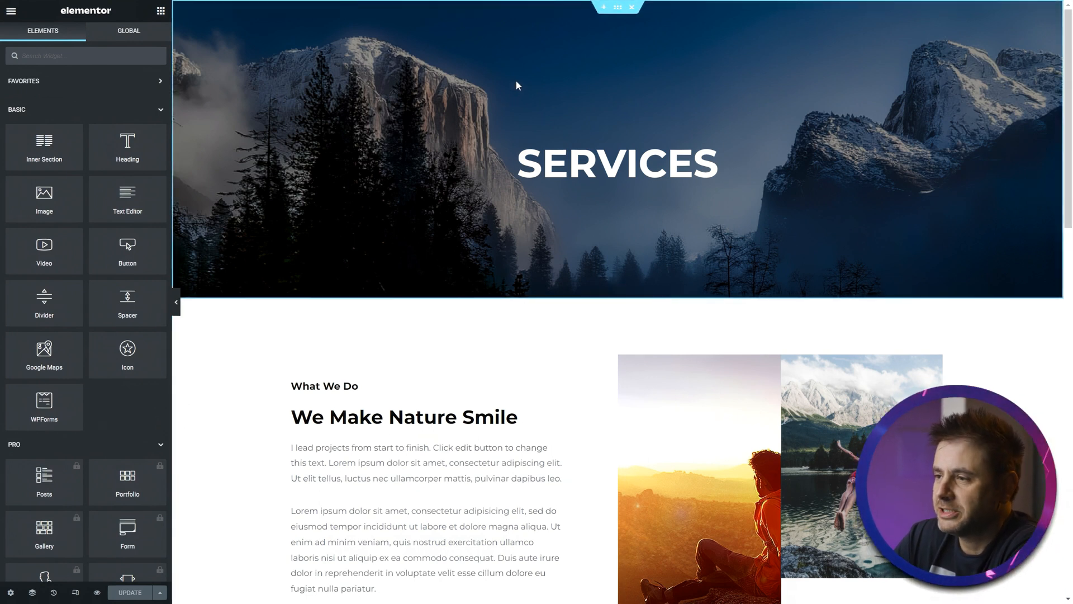
- Replace the Services banner section's background image with a bike photo from the media library
{"action": "left_click", "coordinate": [618, 8]}
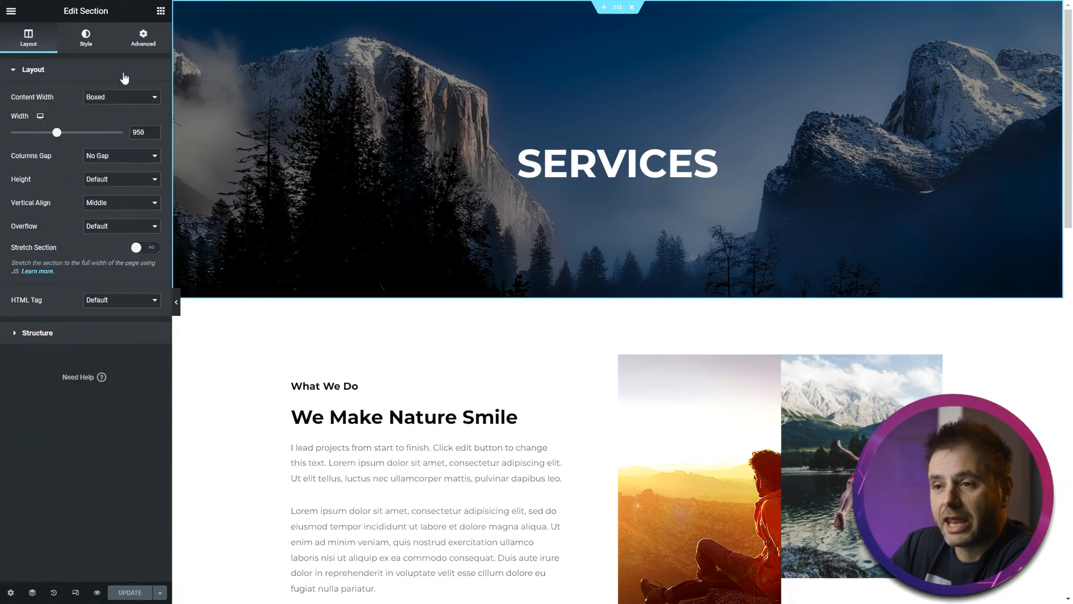
{"action": "left_click", "coordinate": [87, 45]}
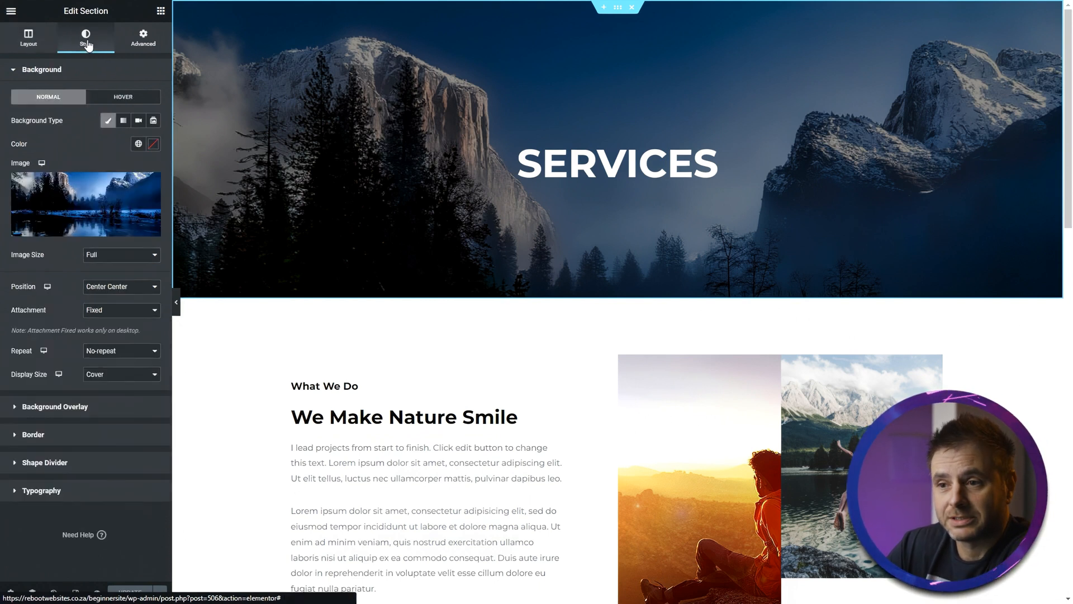
{"action": "left_click", "coordinate": [44, 204]}
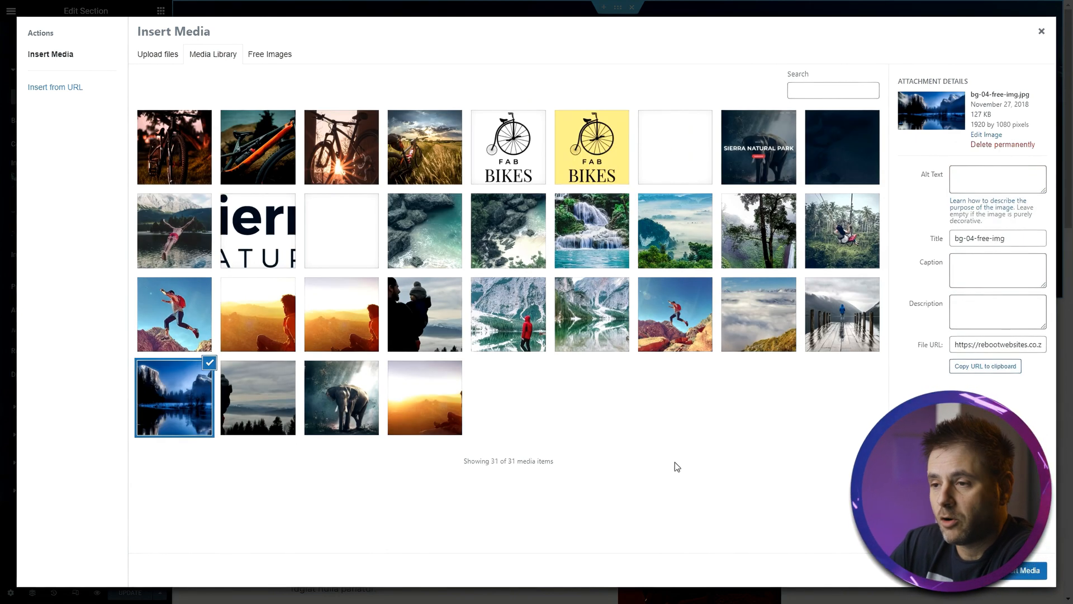
{"action": "left_click", "coordinate": [168, 59]}
{"action": "left_click", "coordinate": [208, 56]}
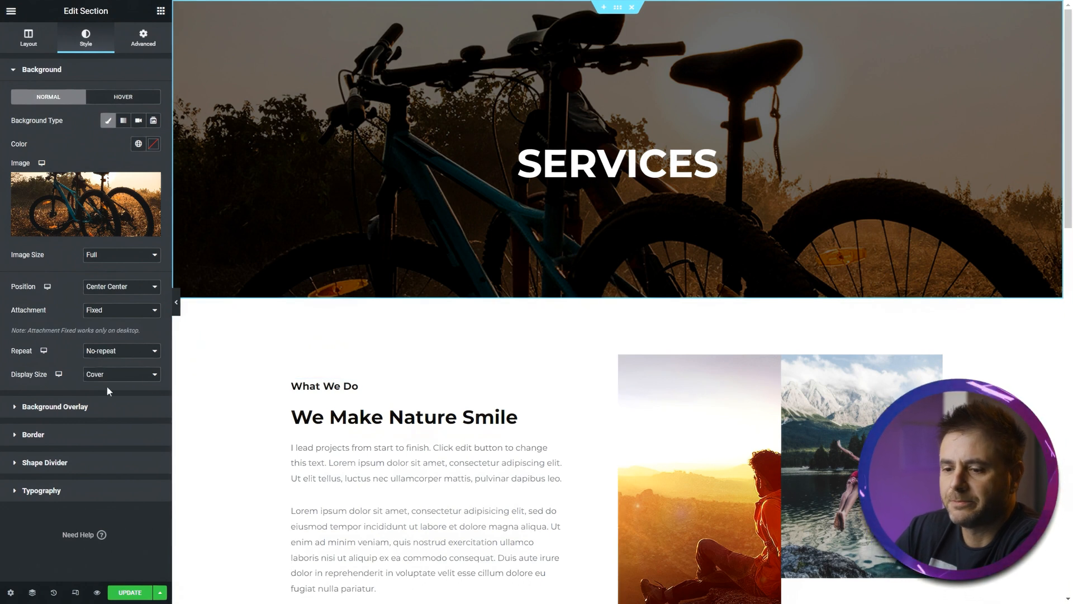
- Set the banner section's background overlay opacity to 0.5
{"action": "left_click", "coordinate": [76, 413]}
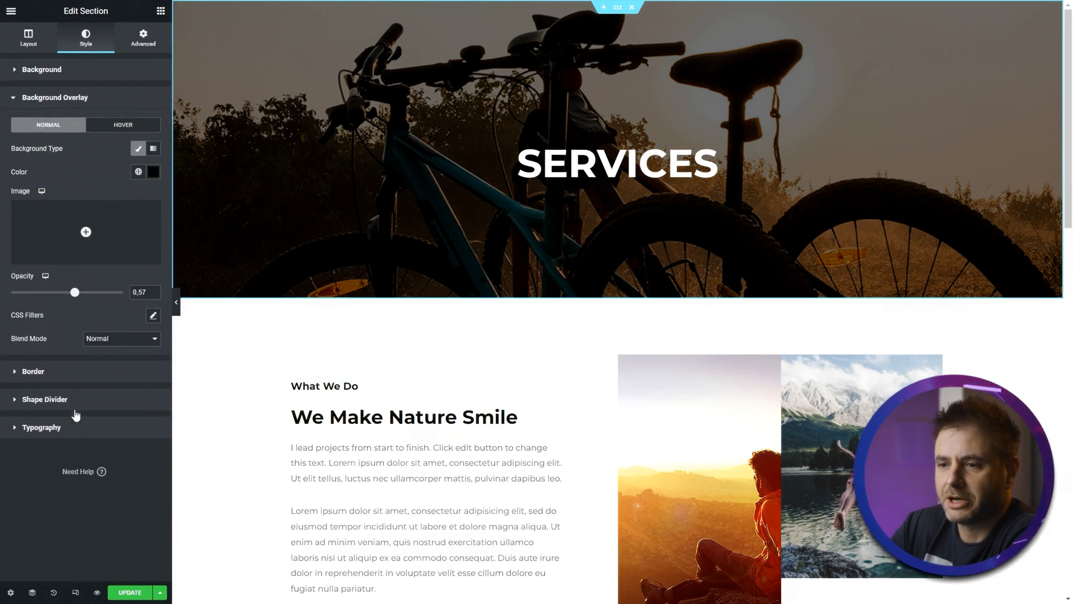
{"action": "left_click", "coordinate": [154, 172]}
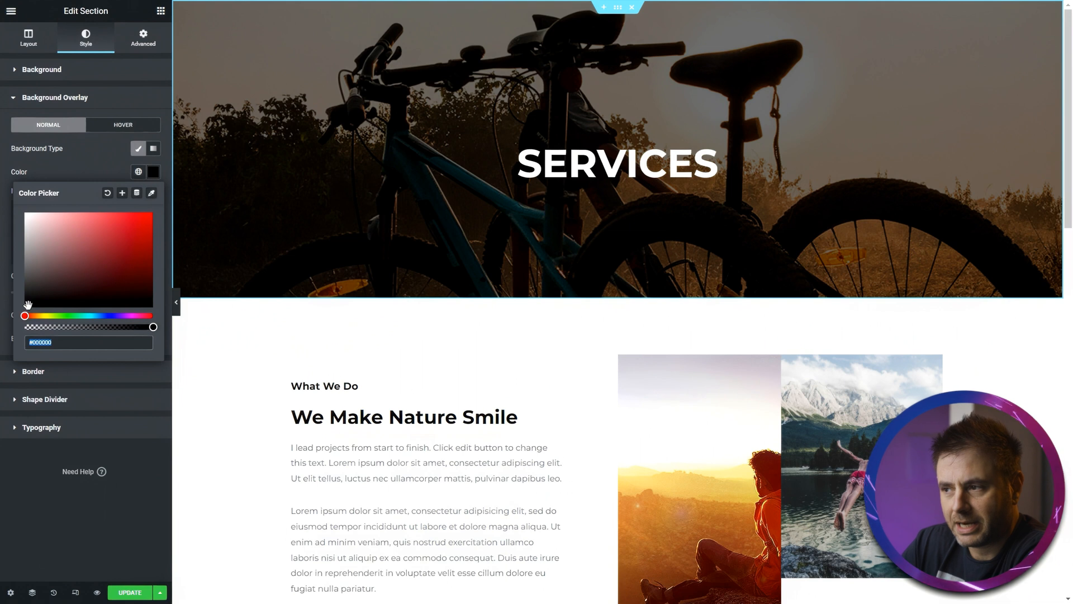
{"action": "key", "text": "Escape"}
{"action": "left_click_drag", "start_coordinate": [76, 292], "coordinate": [71, 294]}
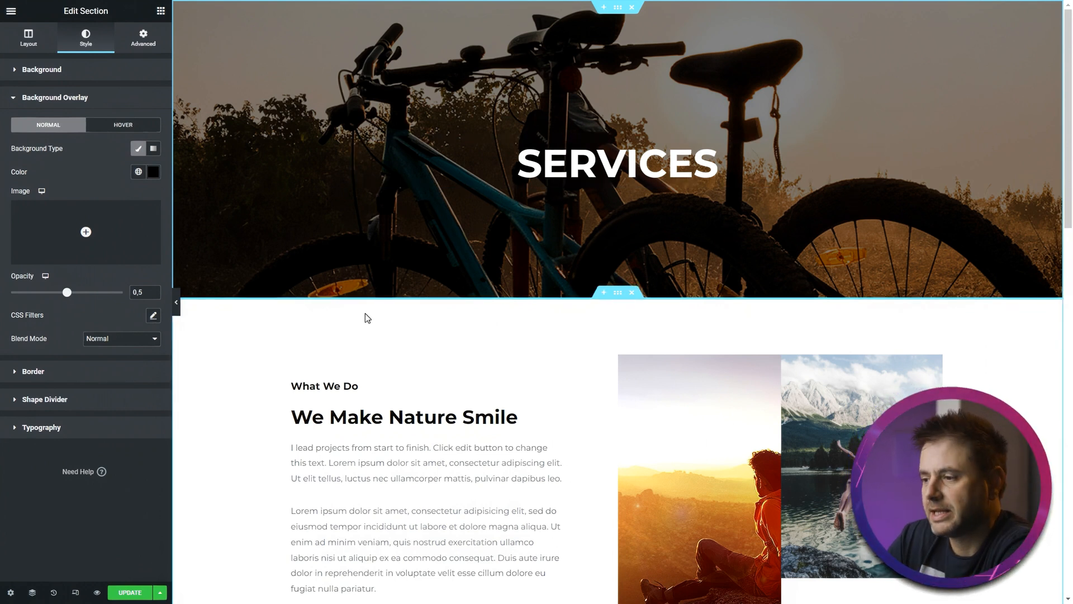
- Change the image box title to "Cool bikes for cool people" and paste the Fab Bikes services text as its description
{"action": "scroll", "coordinate": [367, 318], "scroll_direction": "down", "scroll_amount": 3}
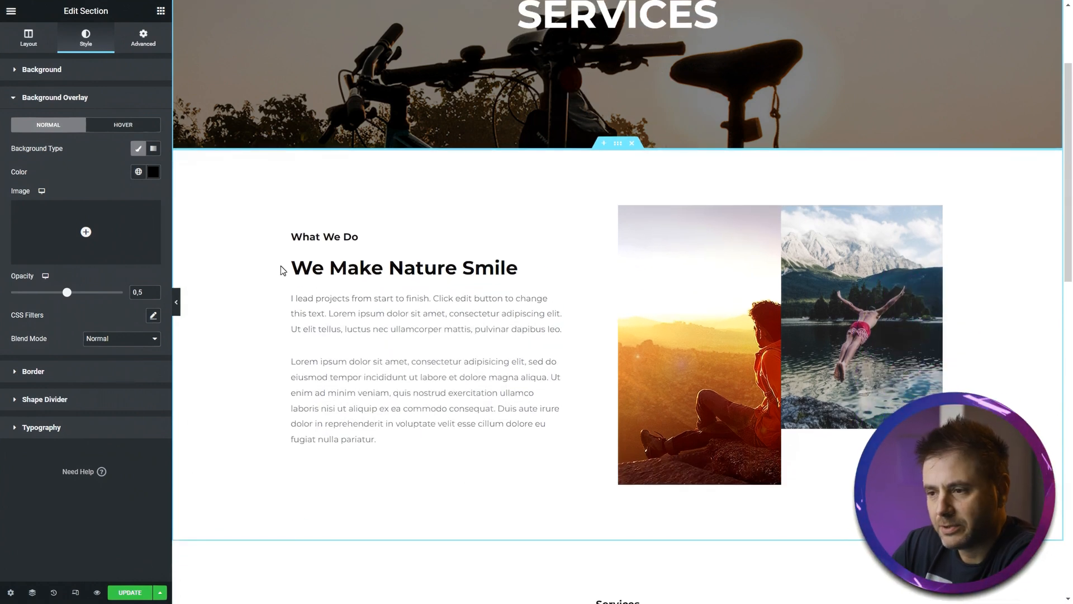
{"action": "left_click", "coordinate": [421, 234]}
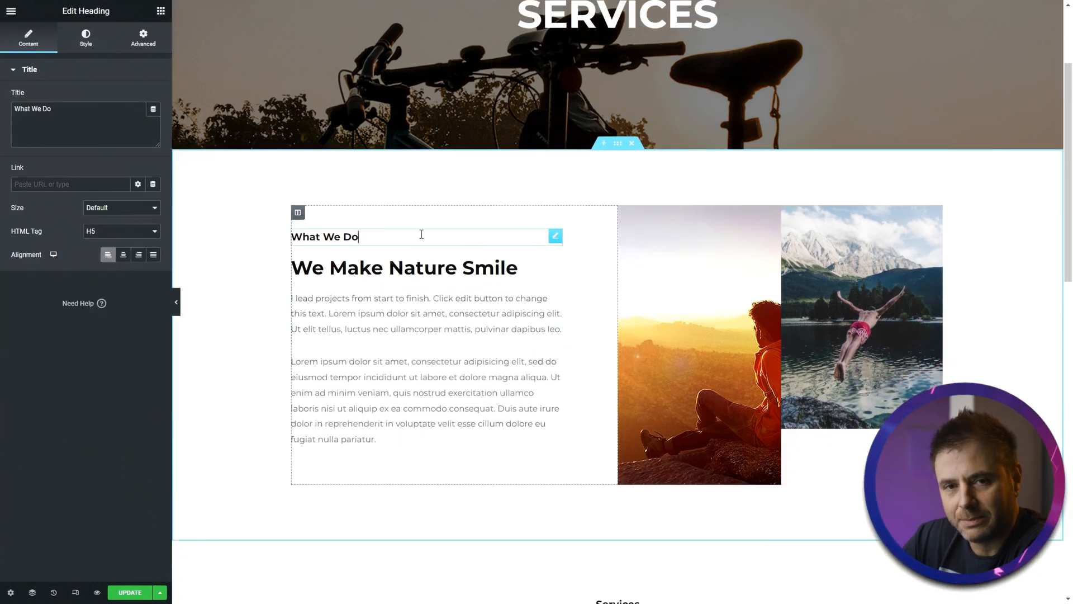
{"action": "left_click", "coordinate": [406, 263]}
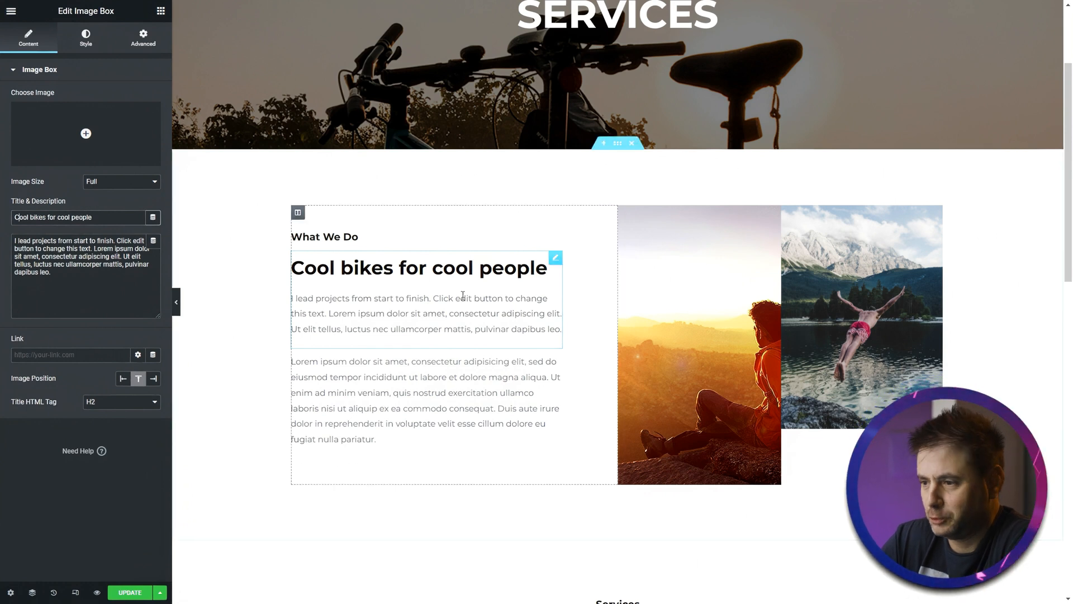
{"action": "left_click", "coordinate": [63, 283]}
{"action": "key", "text": "ctrl+a"}
{"action": "type", "text": "At Fab Bikes, we provide top-quality bicycle services to our clients. Whether you need a simple tune-up or a complete overhaul of your bike, our experienced technicians are here to help."}
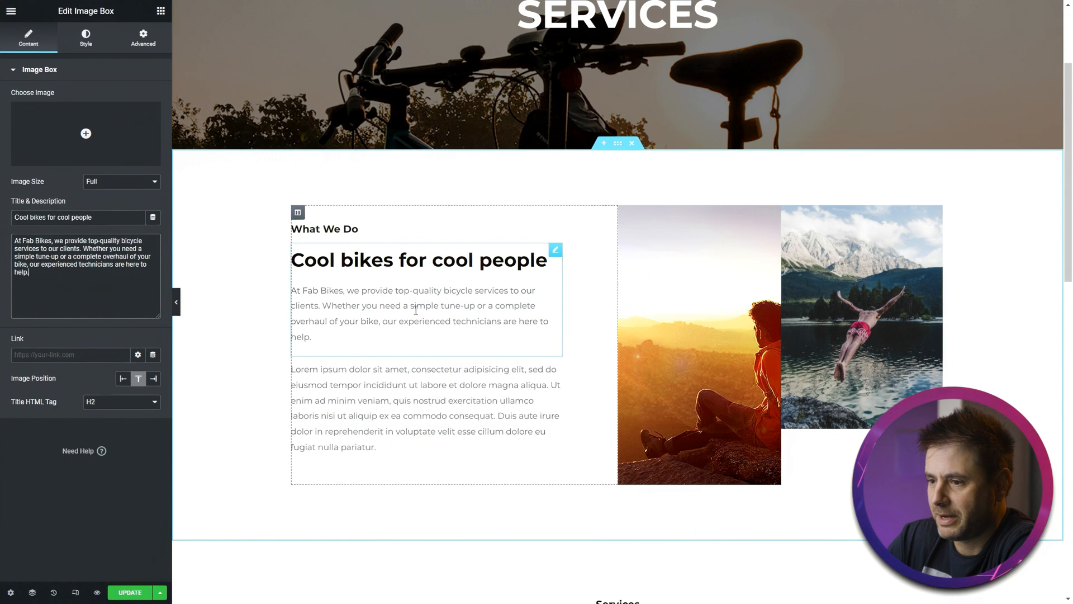
- Delete the Lorem ipsum text paragraph below the image box
{"action": "left_click", "coordinate": [380, 403]}
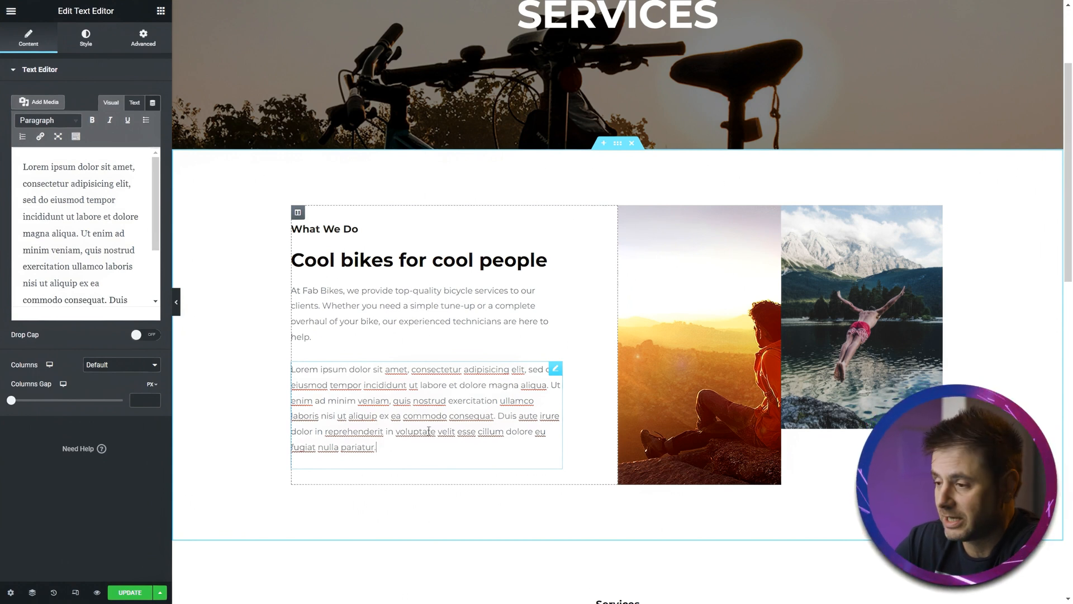
{"action": "right_click", "coordinate": [551, 369]}
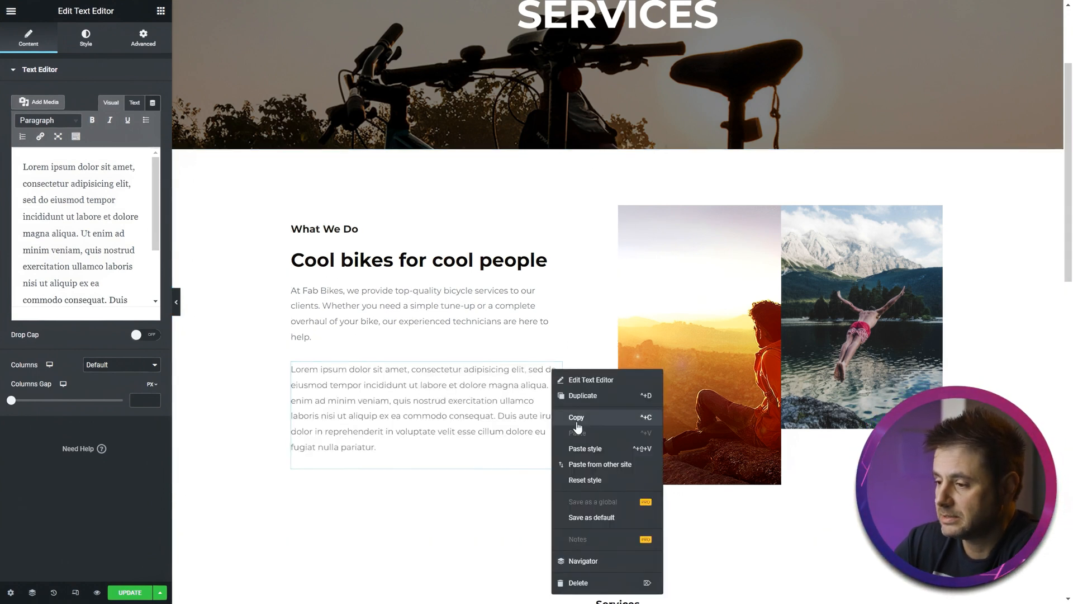
{"action": "left_click", "coordinate": [575, 583]}
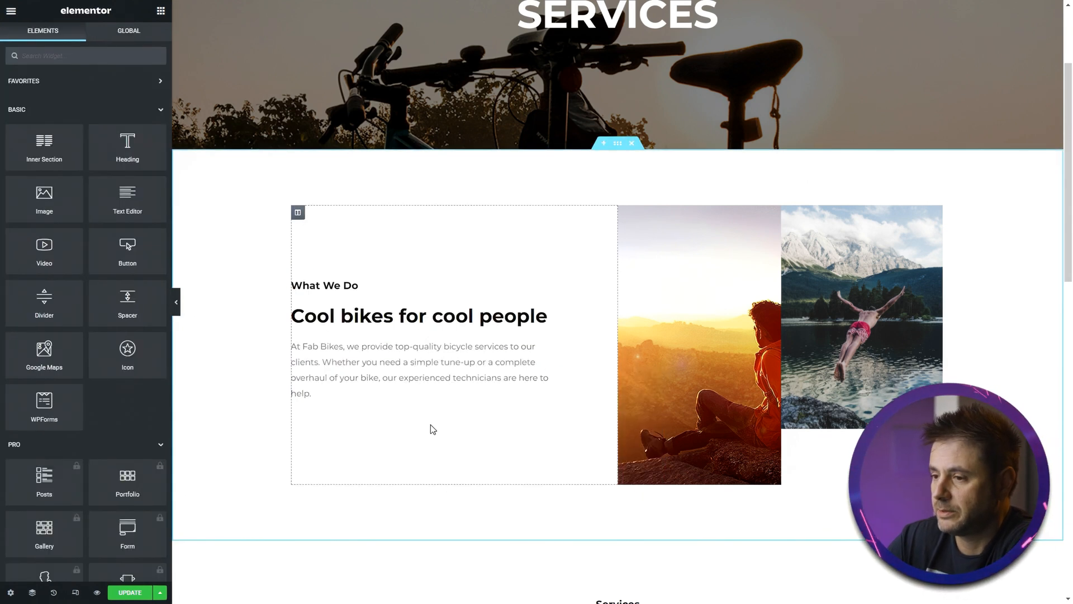
- Replace the left image column's background image with the cyclist riding photo
{"action": "left_click", "coordinate": [698, 350]}
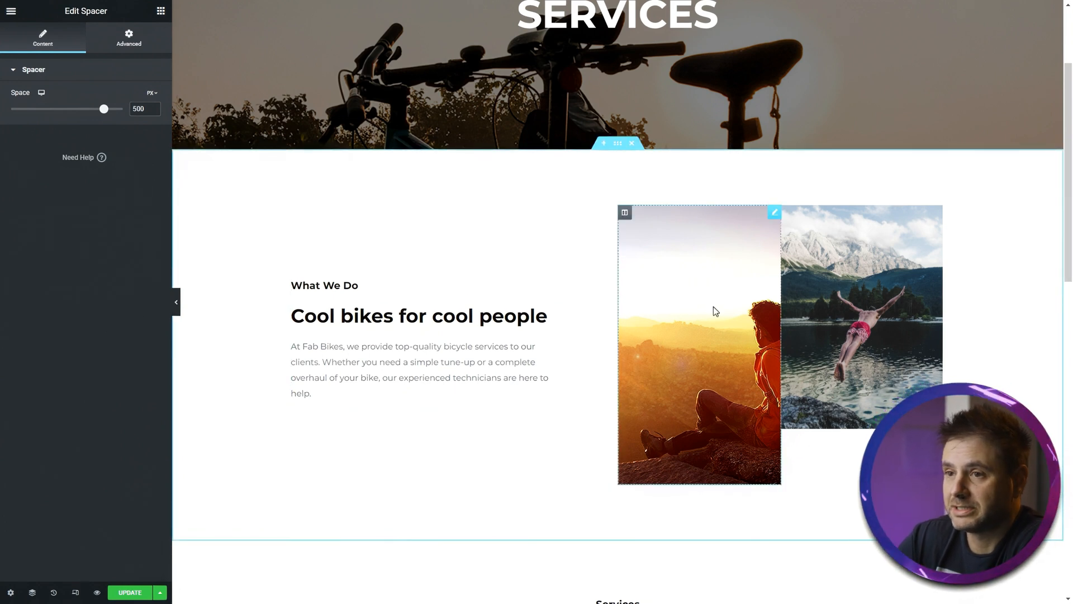
{"action": "left_click", "coordinate": [908, 328]}
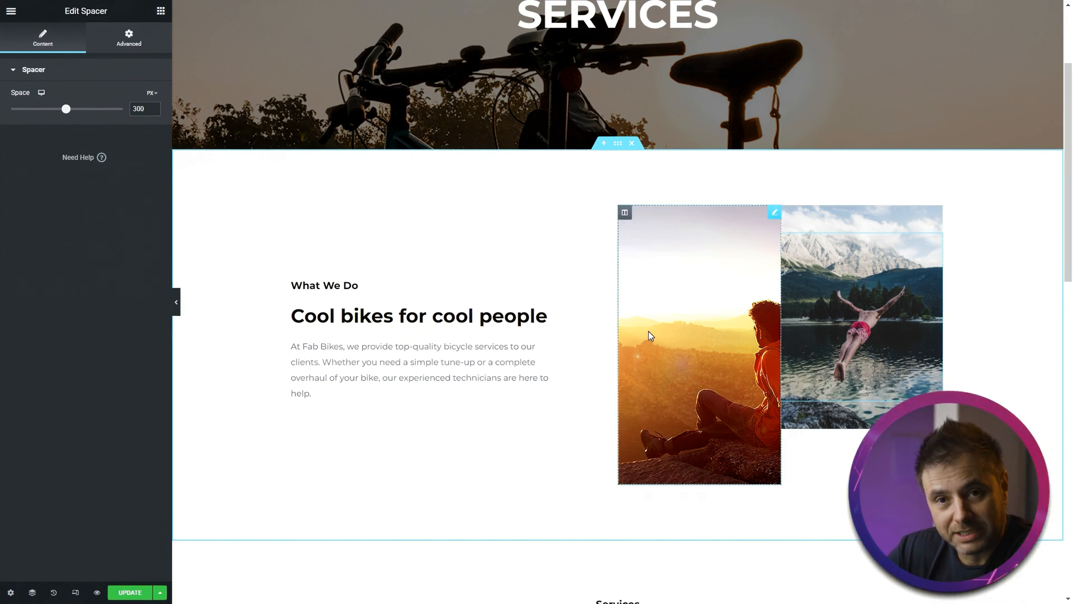
{"action": "left_click", "coordinate": [625, 214]}
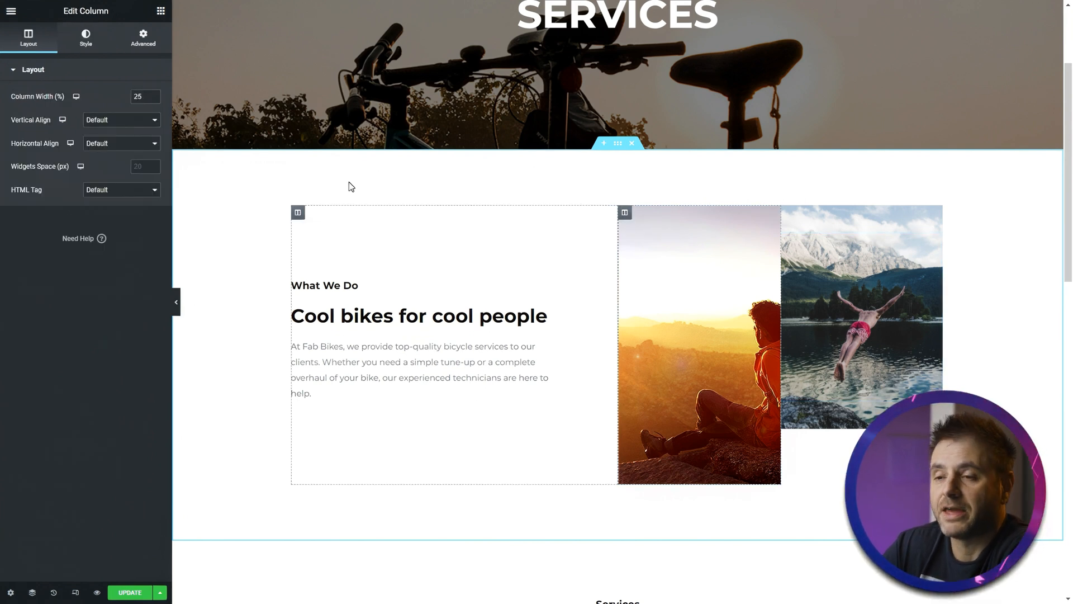
{"action": "left_click", "coordinate": [86, 41]}
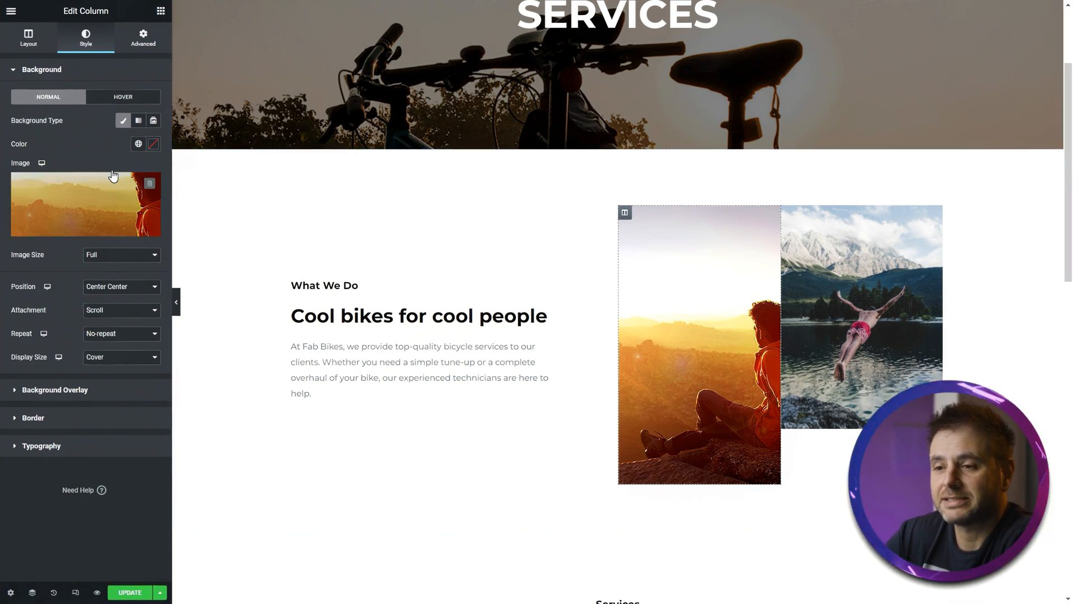
{"action": "left_click", "coordinate": [32, 193]}
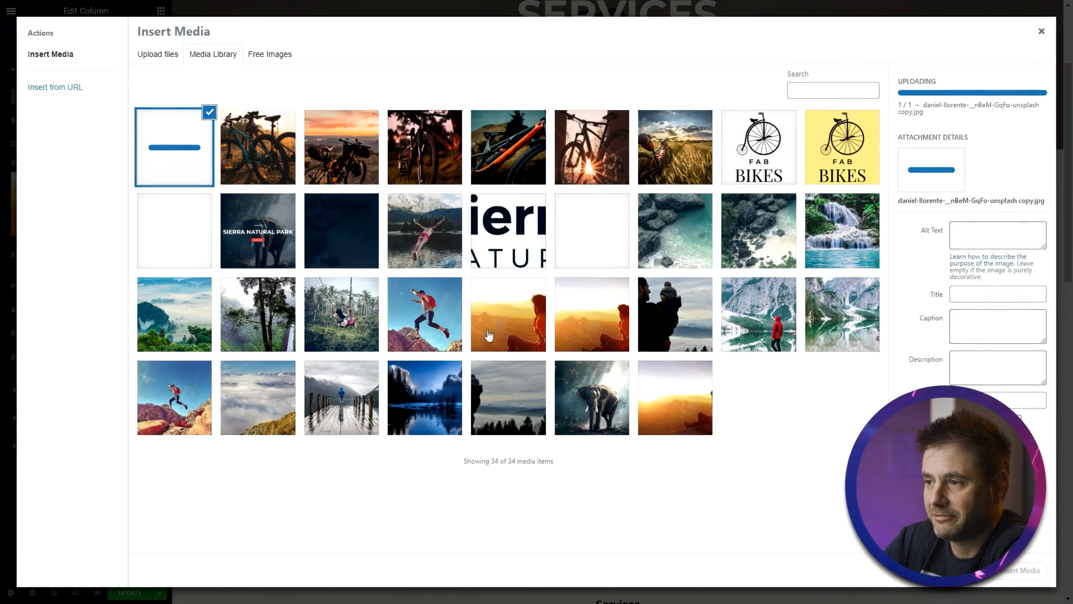
{"action": "left_click", "coordinate": [1022, 570]}
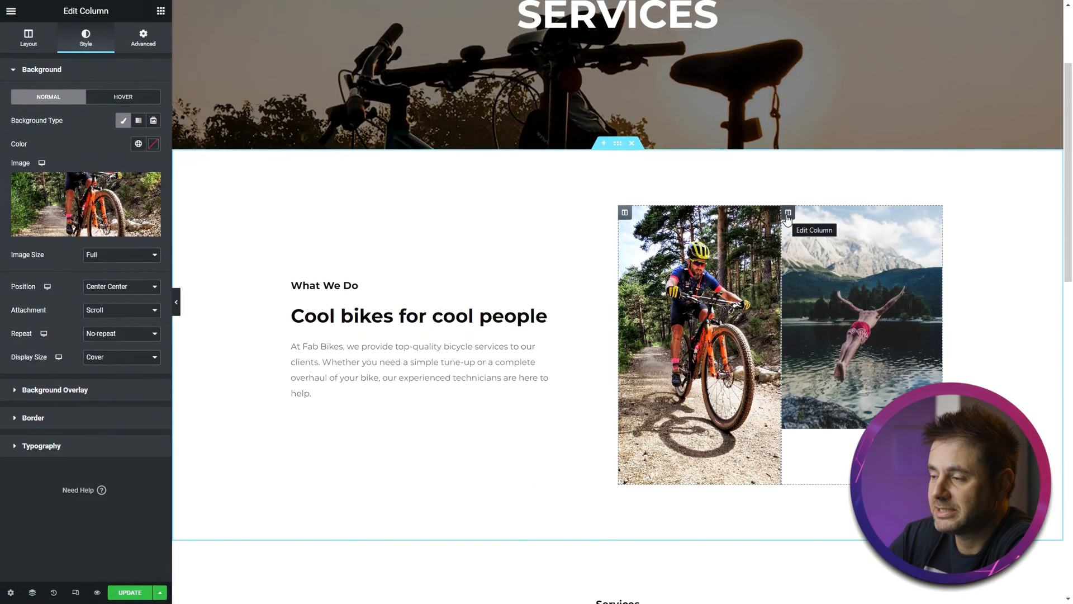
- Replace the right image column's background image with the sunset bike silhouette photo
{"action": "left_click", "coordinate": [788, 213]}
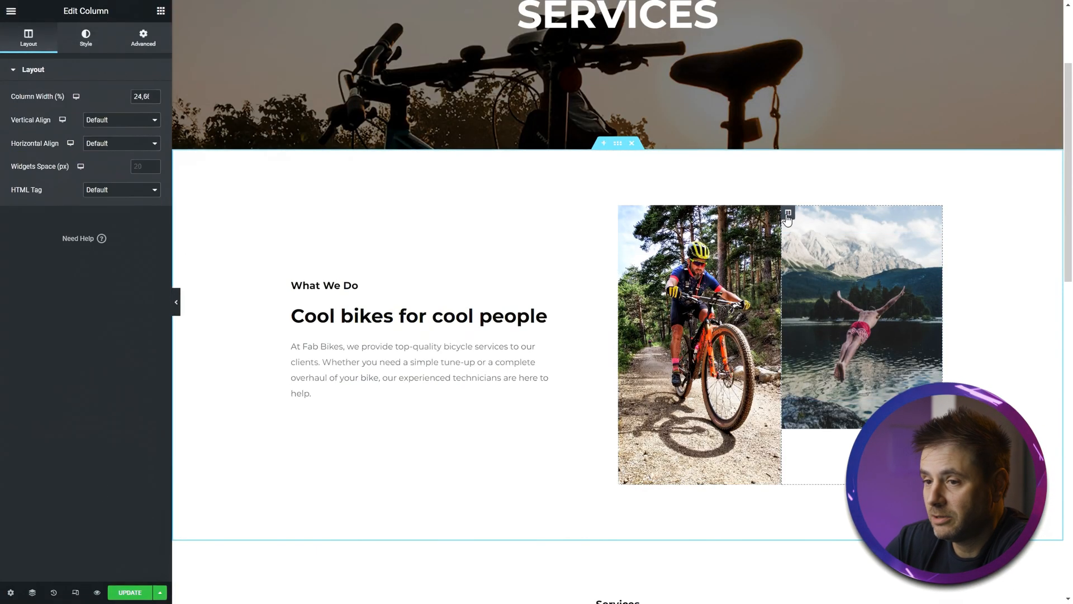
{"action": "left_click", "coordinate": [88, 49]}
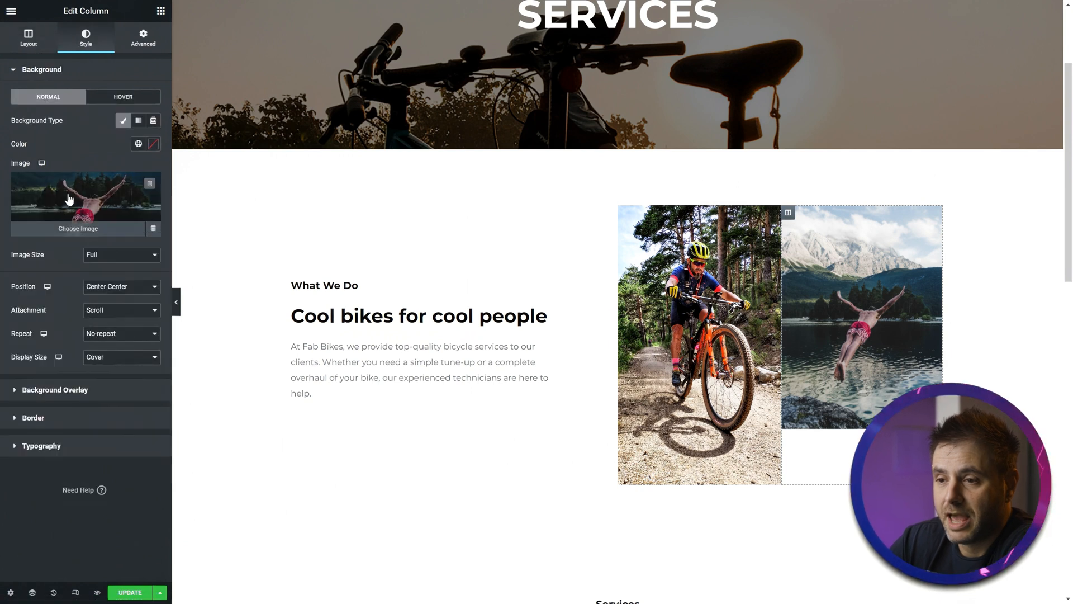
{"action": "left_click", "coordinate": [67, 194]}
{"action": "left_click", "coordinate": [173, 146]}
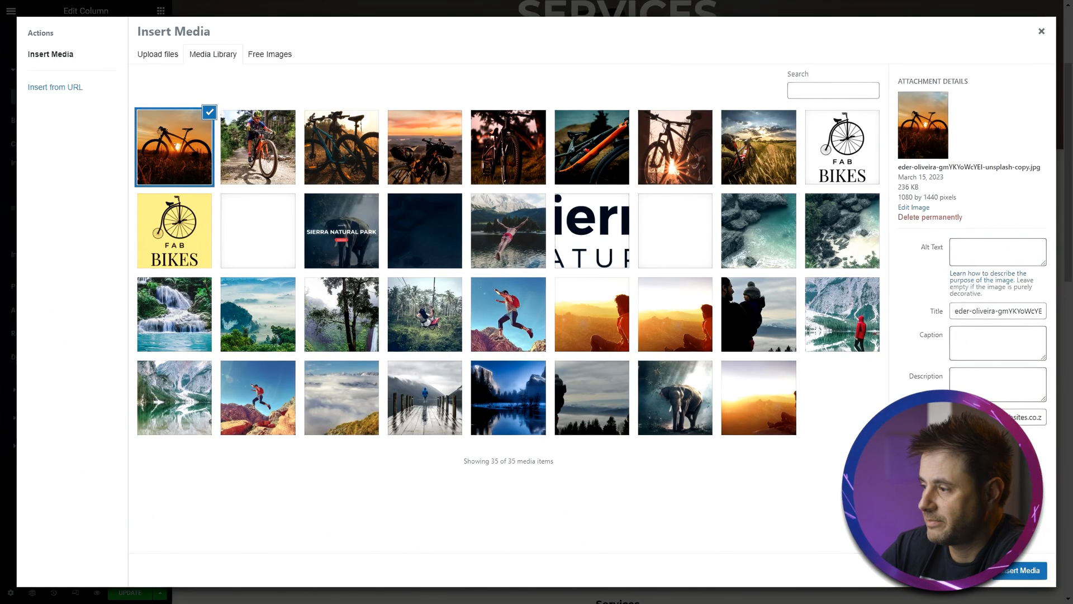
{"action": "left_click", "coordinate": [1019, 570]}
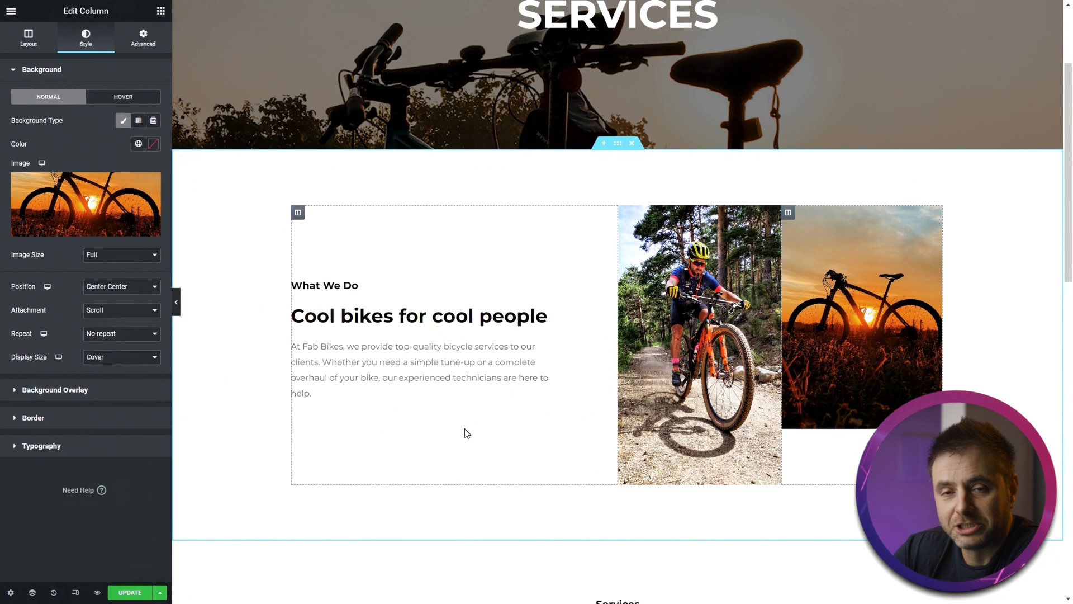
- Replace the "Go along With Nature" services heading with the pasted text "Ride with confidence, serviced by the best."
{"action": "scroll", "coordinate": [279, 469], "scroll_direction": "down", "scroll_amount": 5}
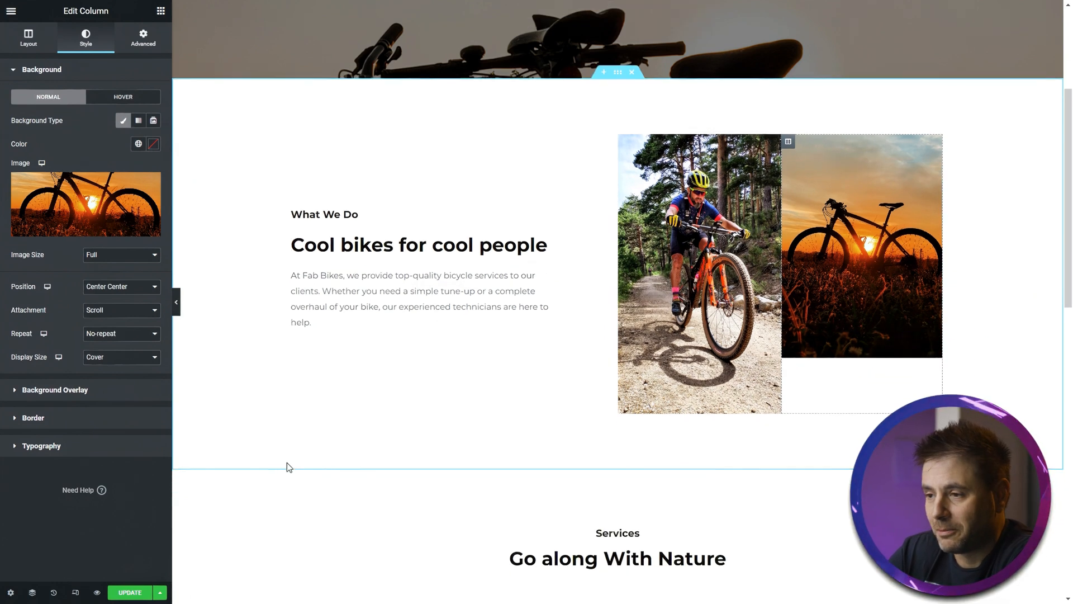
{"action": "scroll", "coordinate": [296, 386], "scroll_direction": "up", "scroll_amount": 5}
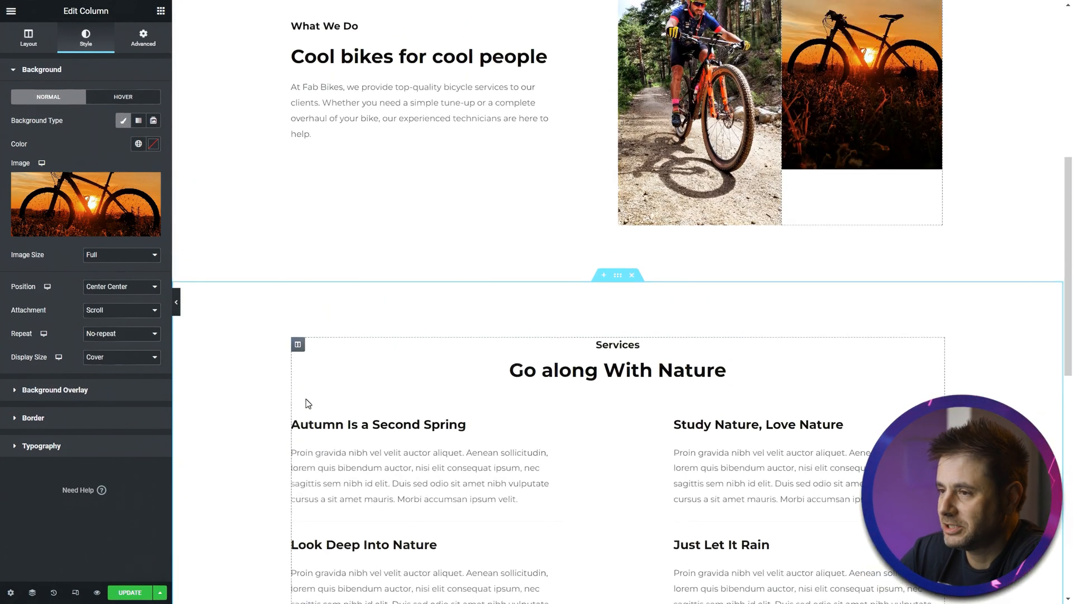
{"action": "scroll", "coordinate": [267, 434], "scroll_direction": "up", "scroll_amount": 3}
{"action": "scroll", "coordinate": [265, 437], "scroll_direction": "down", "scroll_amount": 4}
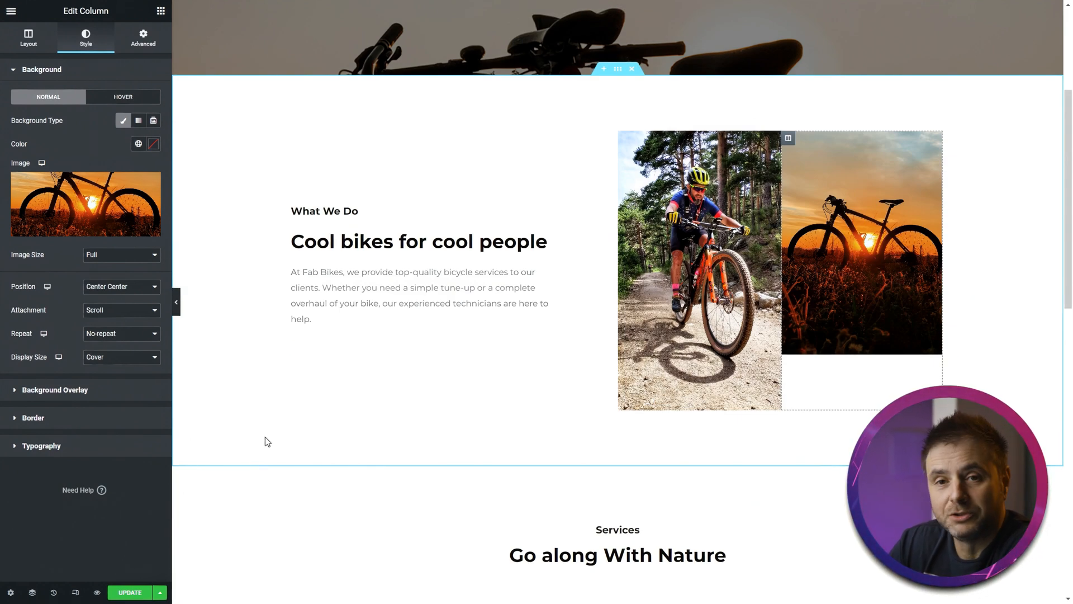
{"action": "scroll", "coordinate": [265, 441], "scroll_direction": "down", "scroll_amount": 6}
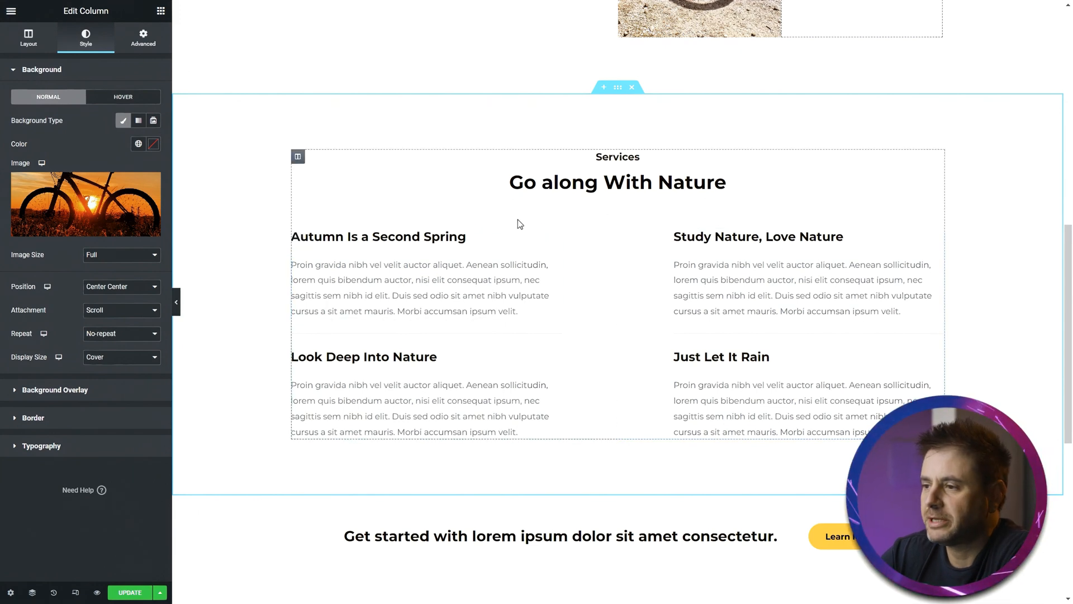
{"action": "left_click", "coordinate": [738, 193]}
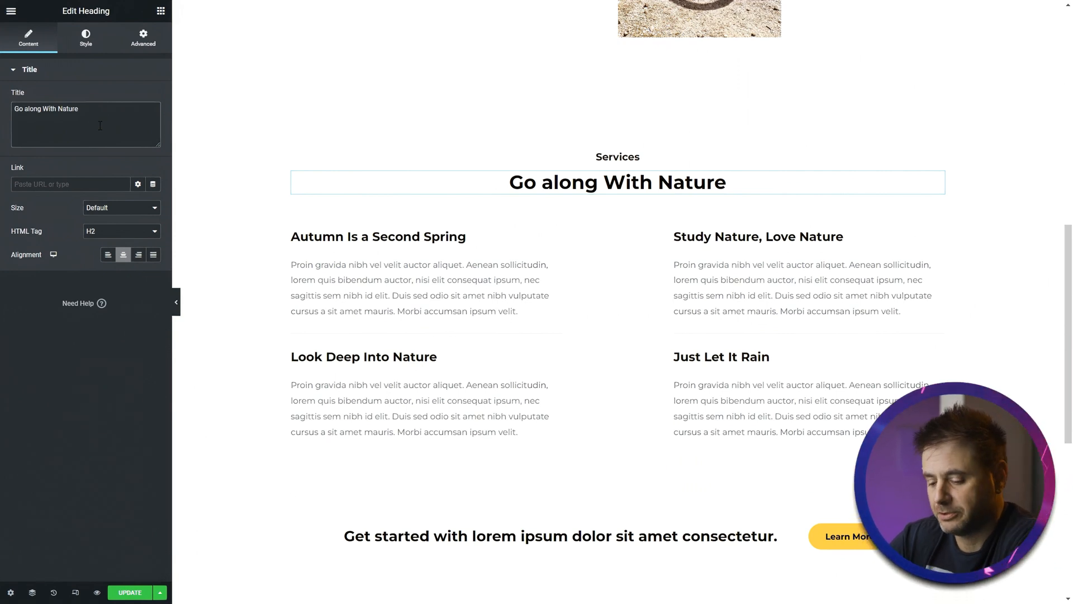
{"action": "key", "text": "ctrl+a"}
{"action": "type", "text": "Ride with confidence, serviced by the best."}
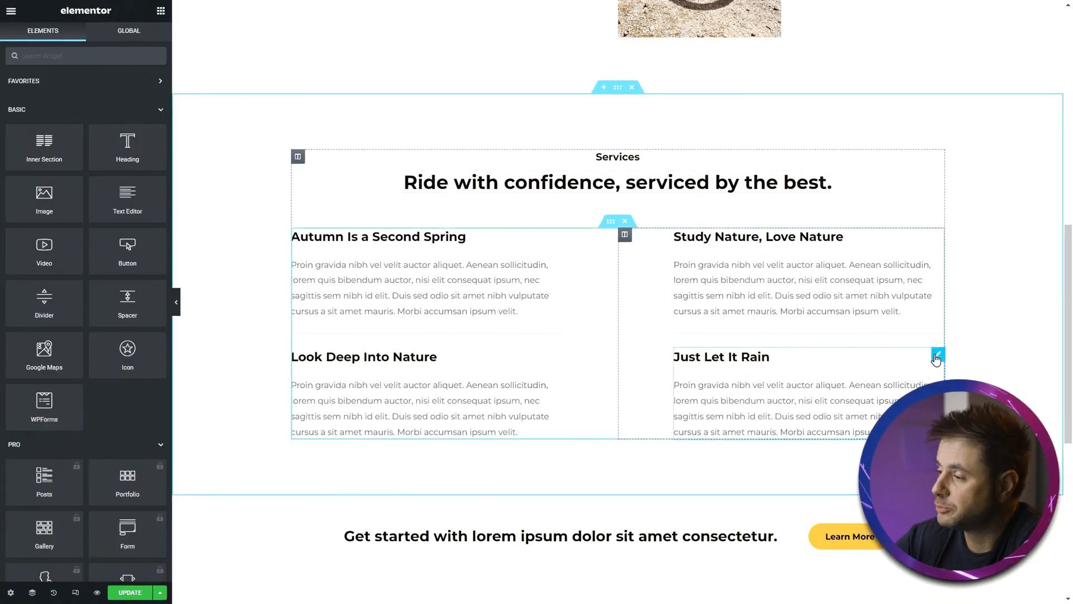
- Delete the "Just Let It Rain" service box
{"action": "right_click", "coordinate": [936, 359]}
{"action": "left_click", "coordinate": [973, 567]}
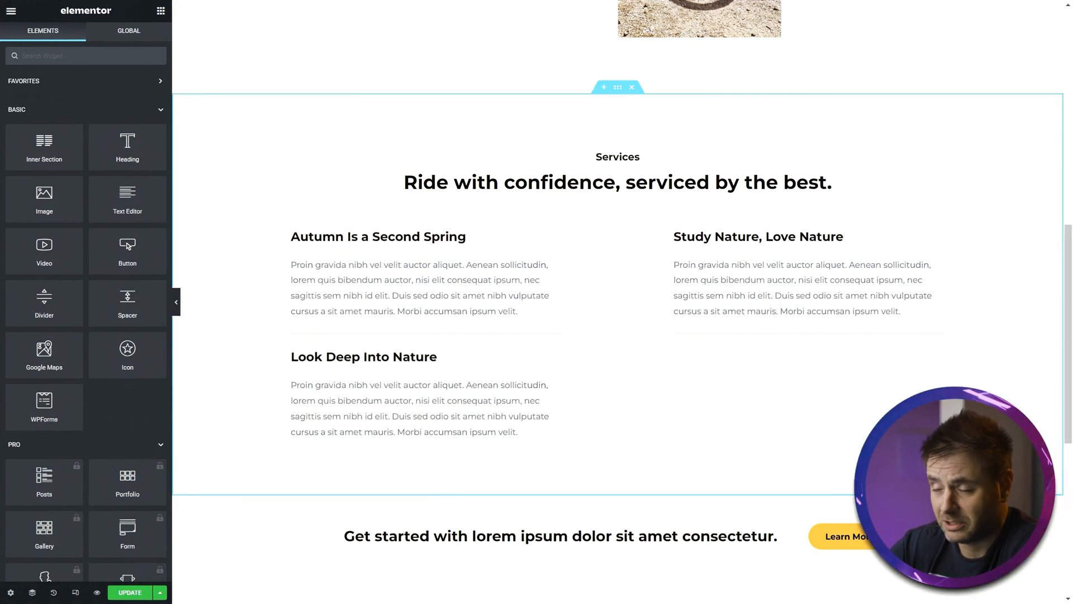
- Replace the first service box's title with "Bike Fitting Service" and paste in its new description
{"action": "left_click", "coordinate": [415, 304]}
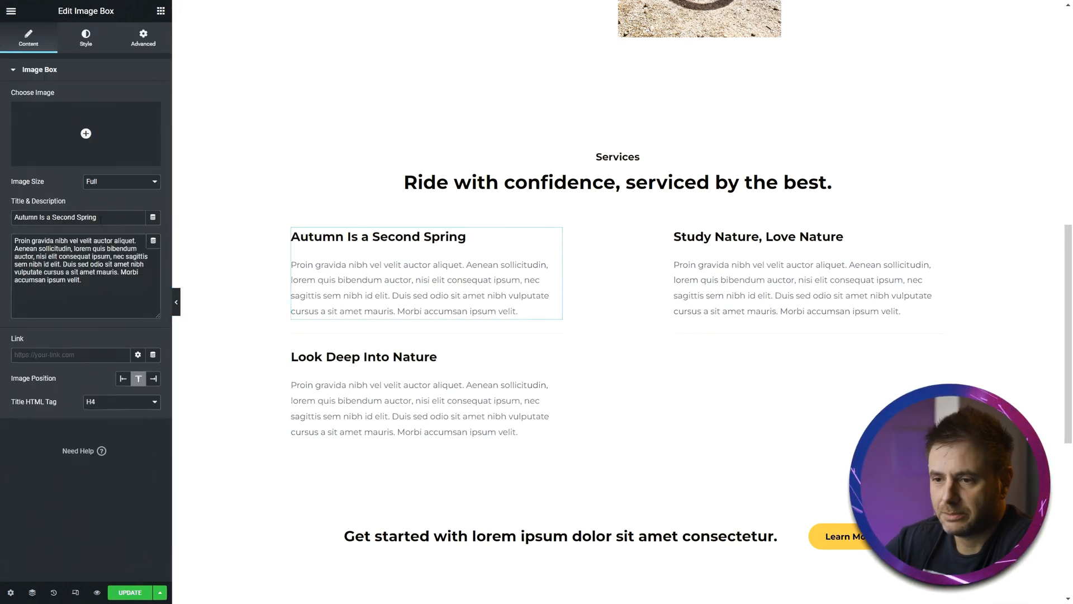
{"action": "left_click_drag", "start_coordinate": [112, 216], "coordinate": [1, 207]}
{"action": "type", "text": "Bike Fitting Service"}
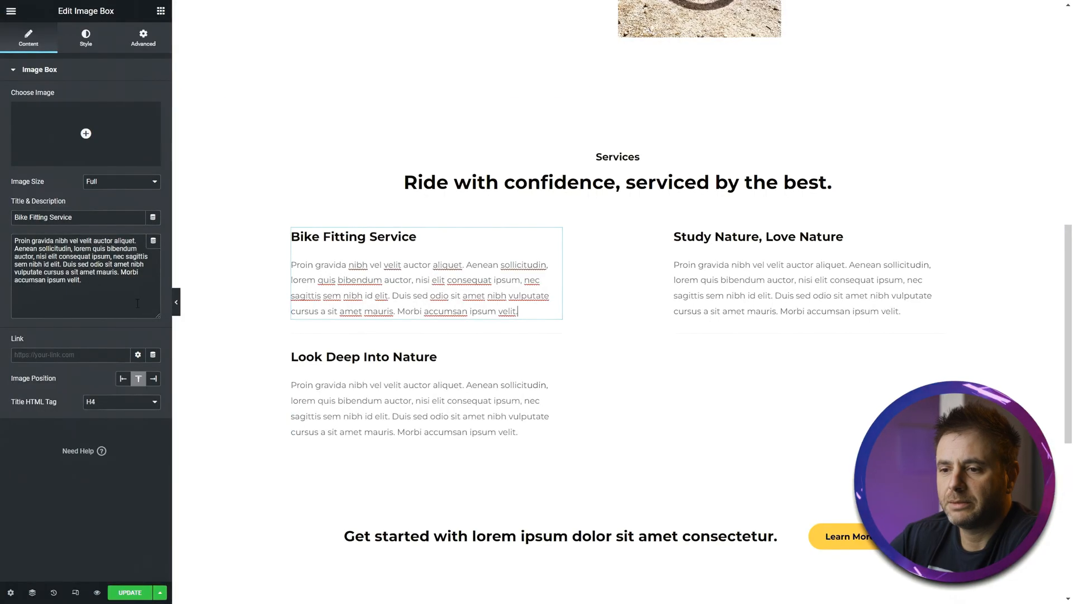
{"action": "key", "text": "ctrl+a"}
{"action": "type", "text": "We offer a full bike fitting service. Using Shimano’s bikefitting.com software we can assist you with frame sizing when looking to buy a new bike to a full computerised setup. With a biokinetist on hand, we will be able to get the most complicated setup done with satisfaction."}
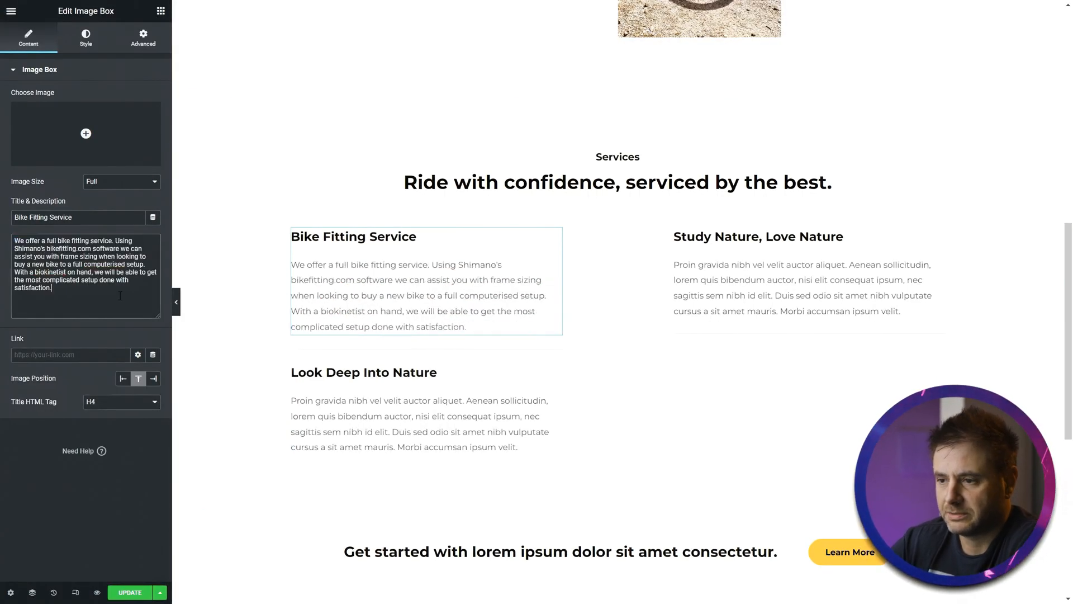
- Replace the "Study Nature, Love Nature" box with the "Fork & Shock Service" title and its pasted description
{"action": "left_click", "coordinate": [741, 290]}
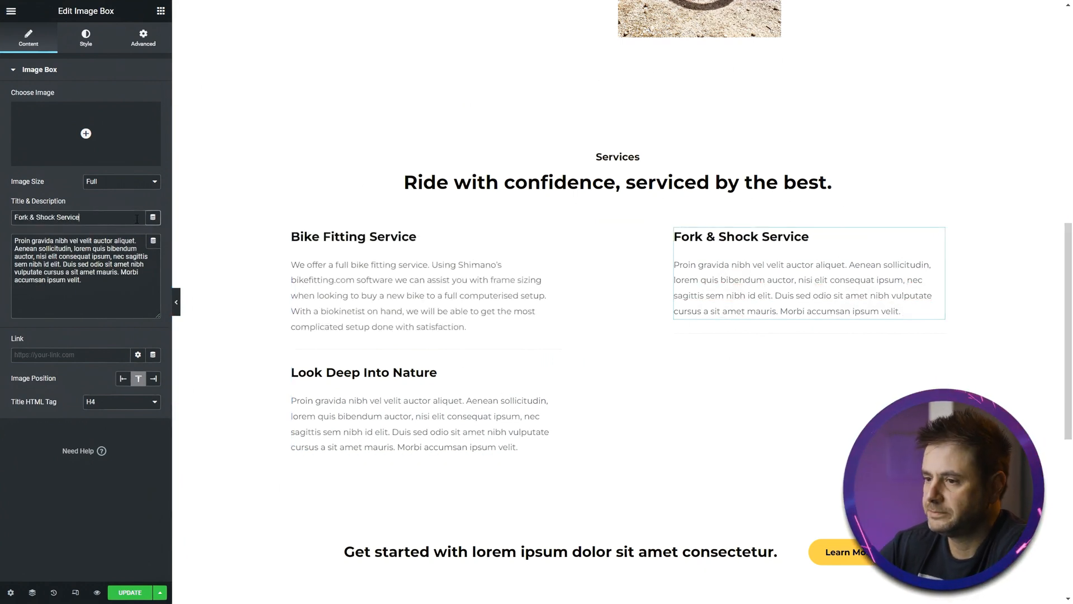
{"action": "left_click", "coordinate": [120, 289]}
{"action": "key", "text": "ctrl+a"}
{"action": "type", "text": "We offer fork and shock servicing of most brands. But if required we will ship the components off the the industry leaders for them to service at no additional cost to you. We offer new stanchion replacements for worn out or damaged stanchion, steerer tube replacements where there has been an oopsie and the steerer is too short now."}
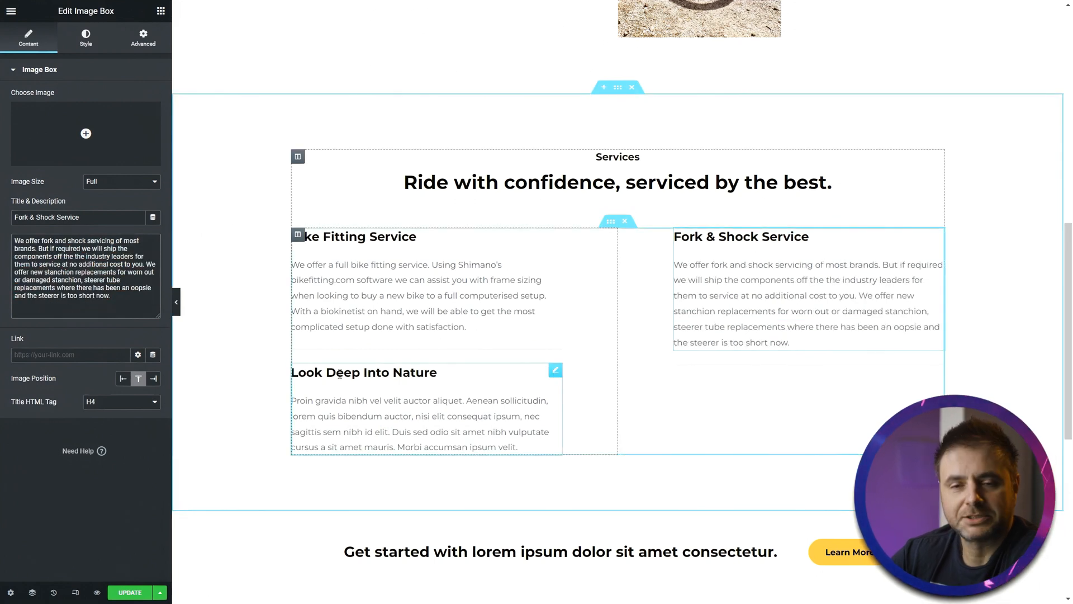
- Retitle the "Look Deep Into Nature" box as "Wheel Building" and paste in its description
{"action": "left_click", "coordinate": [320, 366]}
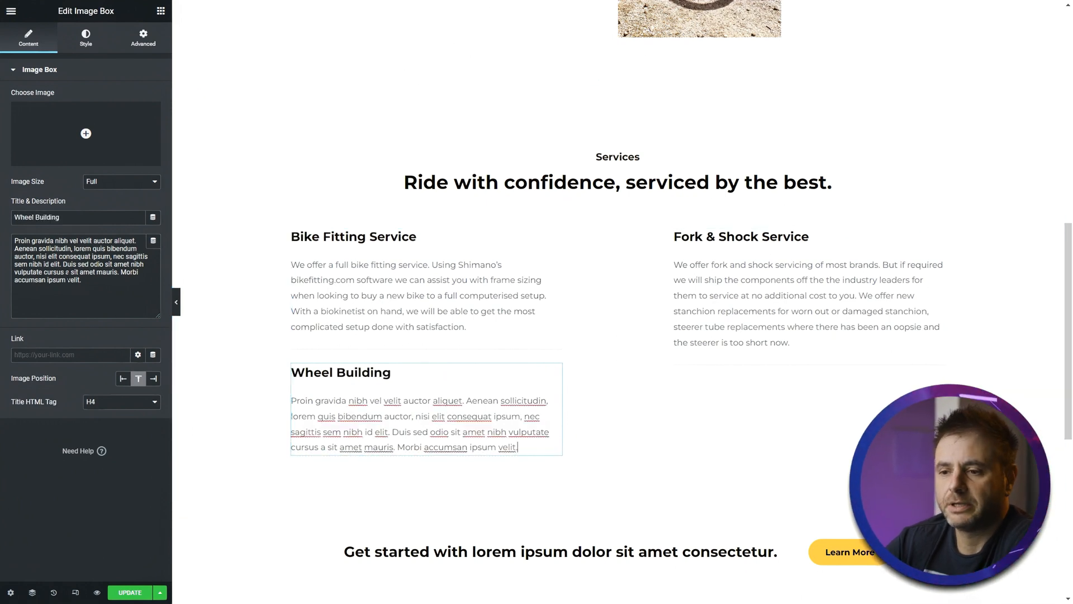
{"action": "left_click", "coordinate": [68, 272]}
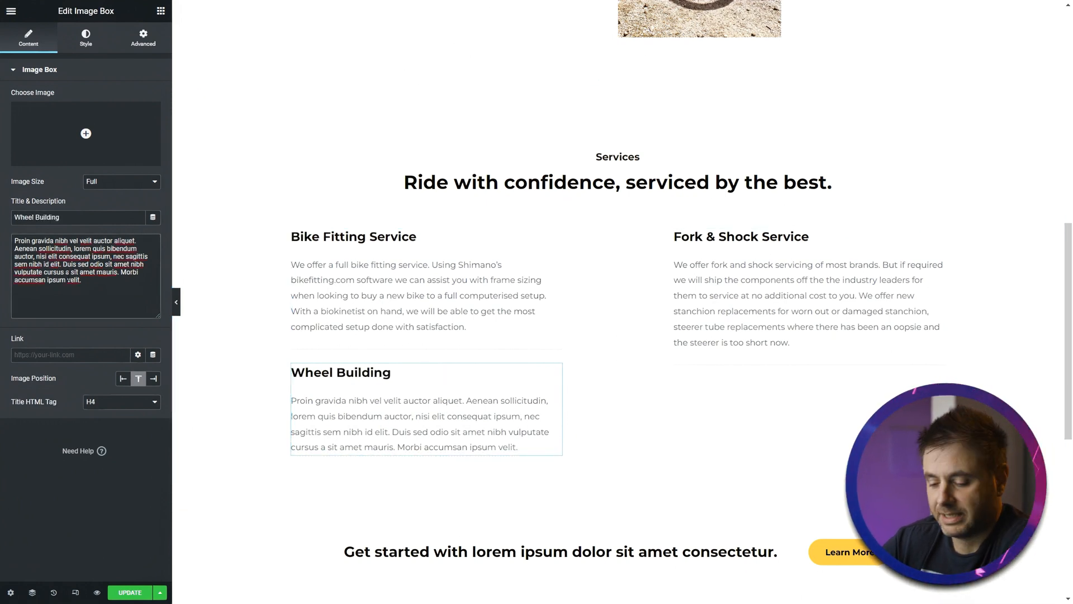
{"action": "key", "text": "ctrl+a"}
{"action": "type", "text": "We offer a full wheel building and repair service, as one of our passions we love building wheels. Its one of those things were a complete wheel is greater than the sum of the parts. We have all the best tools in the industry, the most OCD nature and attention to detail at its utmost."}
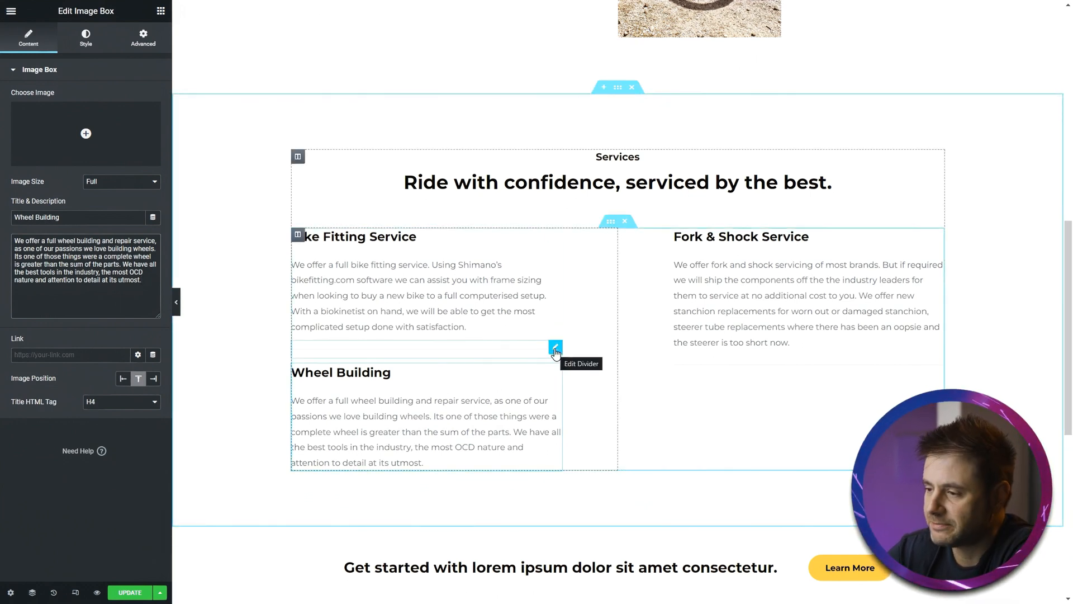
- Duplicate the divider and move the copy below the Wheel Building box
{"action": "right_click", "coordinate": [554, 348]}
{"action": "left_click", "coordinate": [570, 376]}
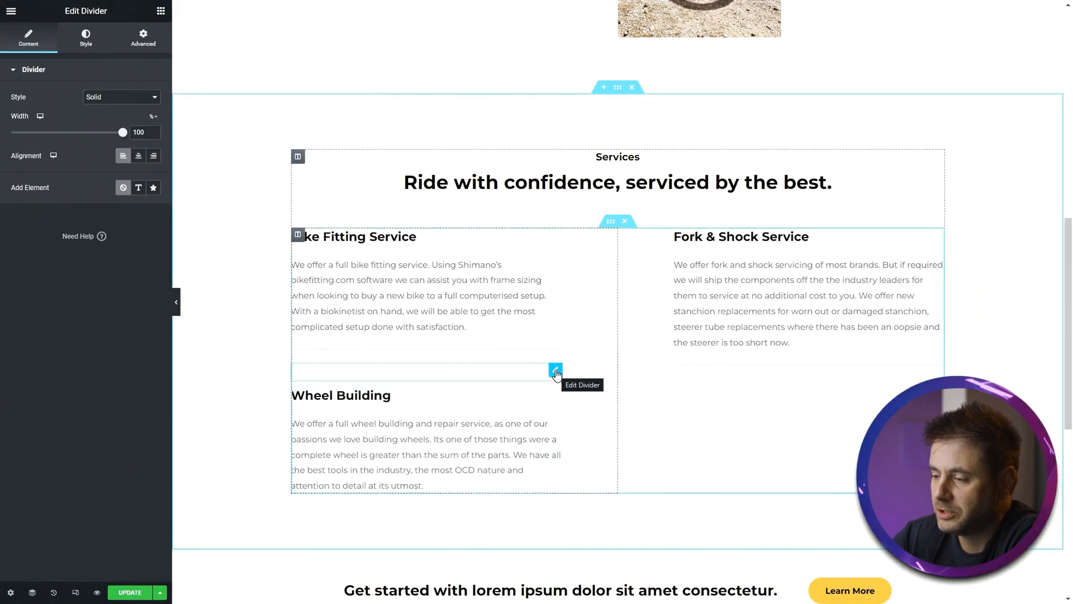
{"action": "left_click_drag", "start_coordinate": [556, 374], "coordinate": [540, 442]}
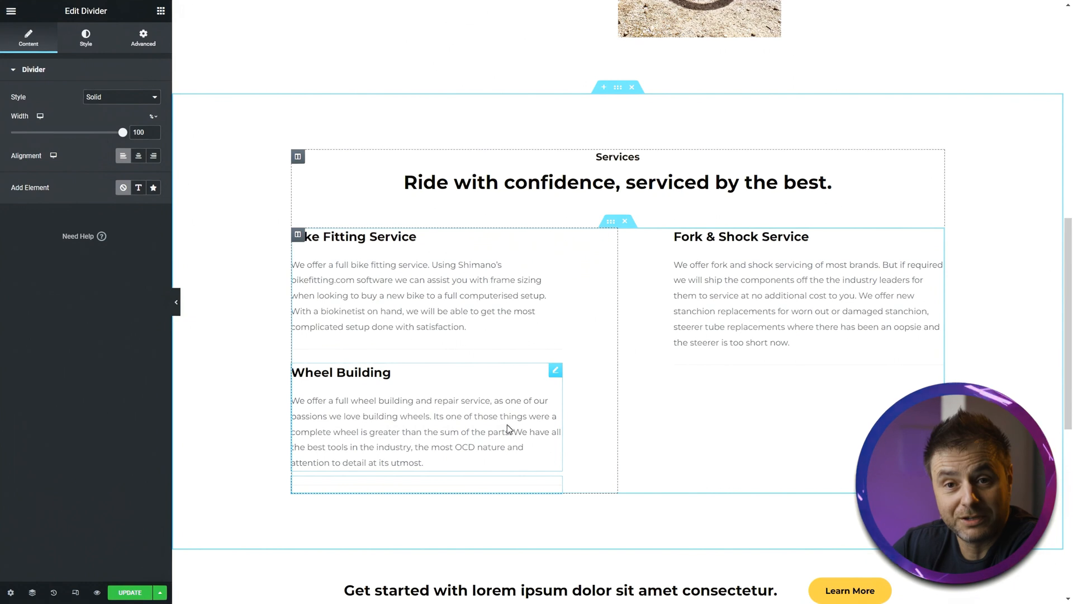
- Duplicate the Wheel Building box and move the copy into the right column below Fork & Shock Service
{"action": "right_click", "coordinate": [554, 370]}
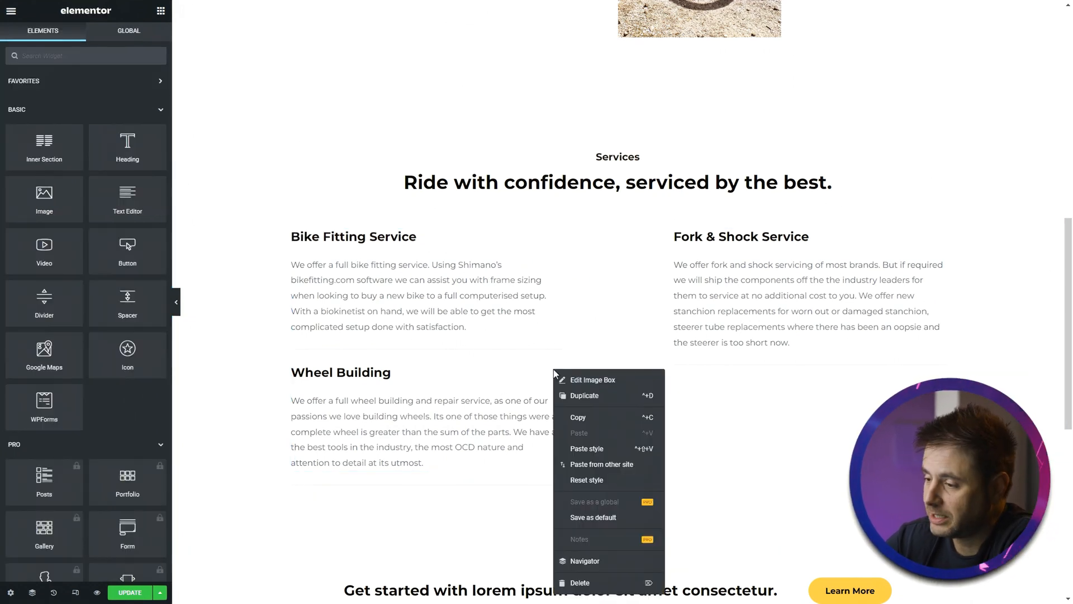
{"action": "left_click", "coordinate": [566, 395]}
{"action": "left_click_drag", "start_coordinate": [556, 371], "coordinate": [509, 495]}
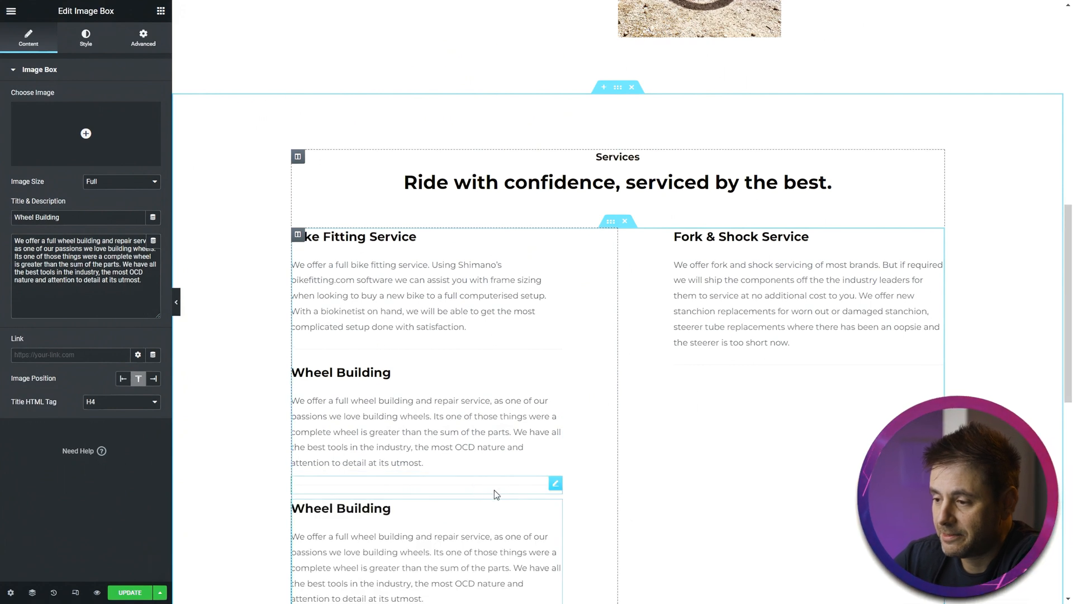
{"action": "scroll", "coordinate": [606, 508], "scroll_direction": "down", "scroll_amount": 1}
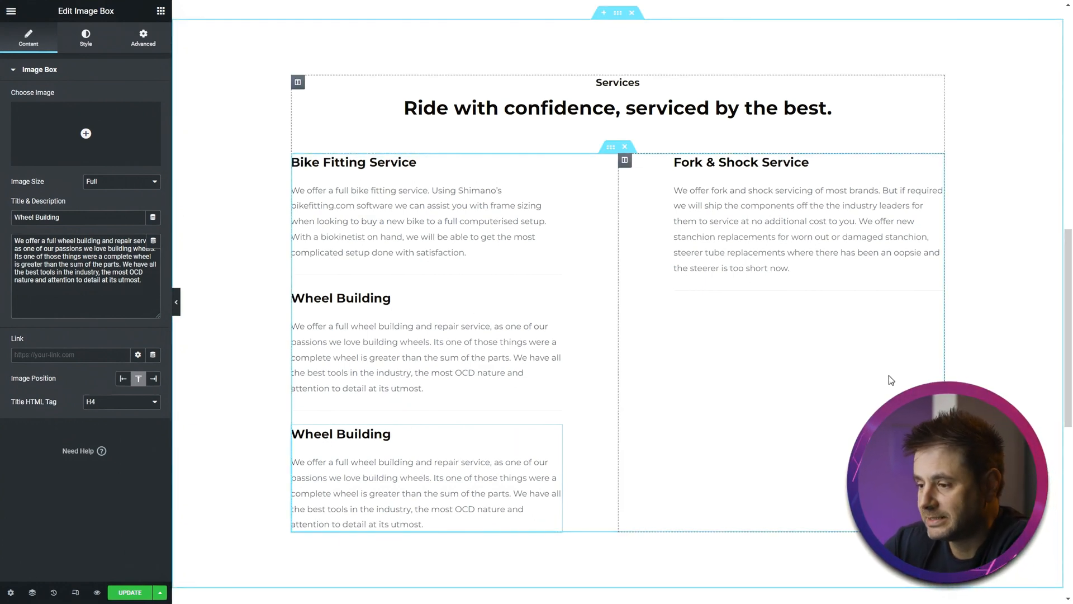
{"action": "left_click_drag", "start_coordinate": [556, 432], "coordinate": [753, 338]}
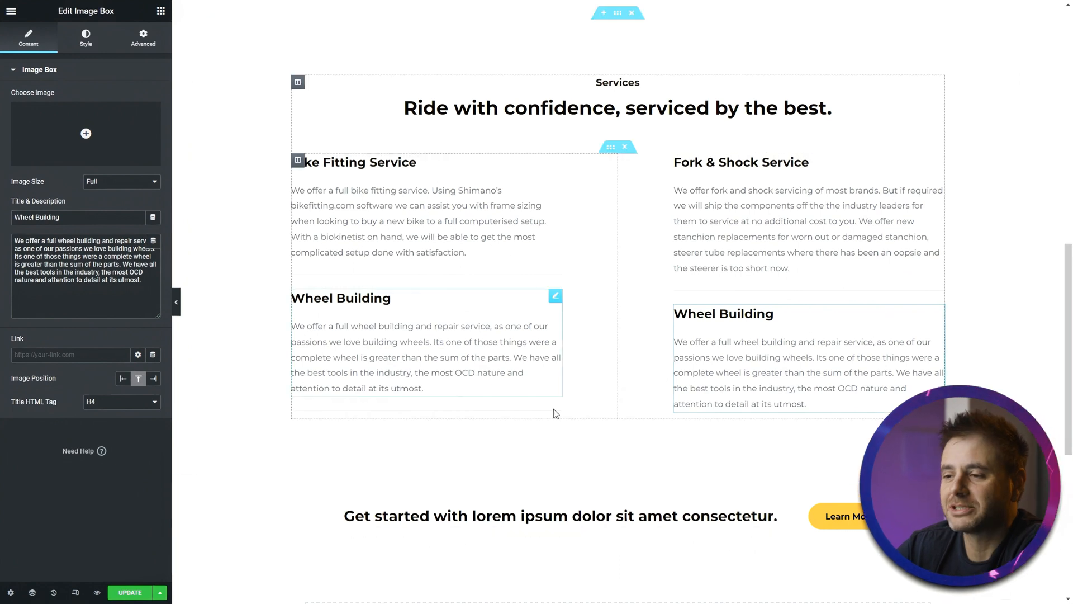
- Delete the duplicated Wheel Building box and the extra divider under the left column
{"action": "right_click", "coordinate": [939, 315]}
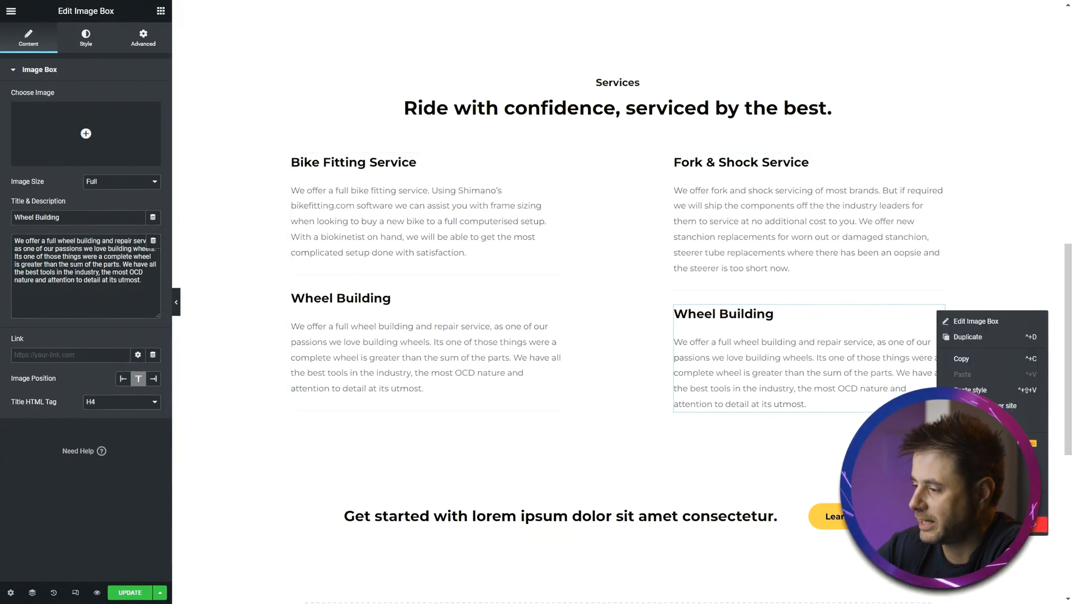
{"action": "left_click", "coordinate": [967, 525]}
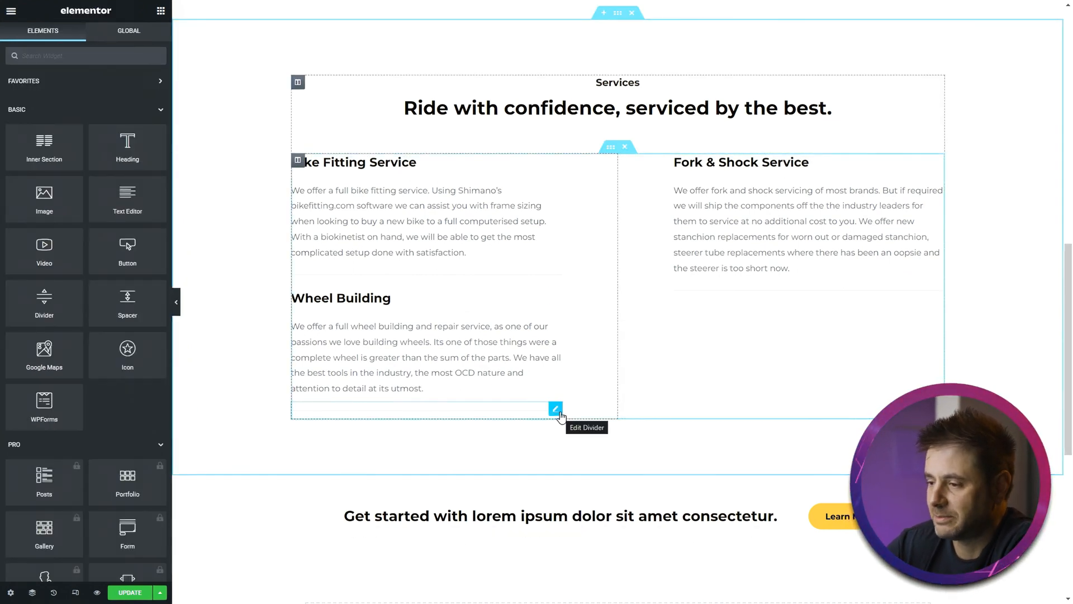
{"action": "right_click", "coordinate": [559, 411]}
{"action": "left_click", "coordinate": [588, 588]}
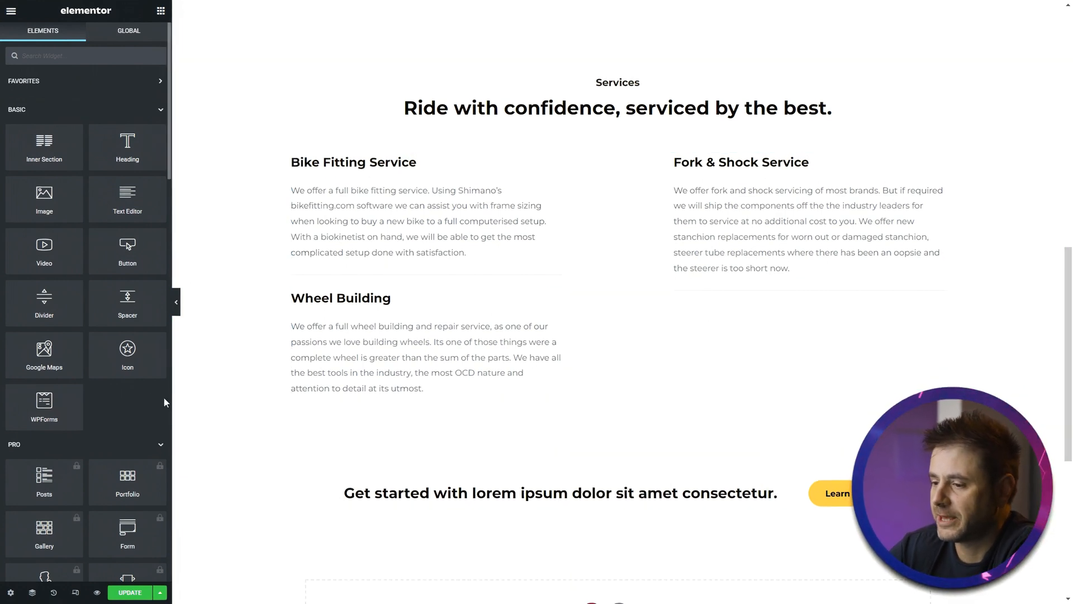
- Change the call-to-action button's text from Learn More to "Contact Us"
{"action": "scroll", "coordinate": [440, 442], "scroll_direction": "down", "scroll_amount": 4}
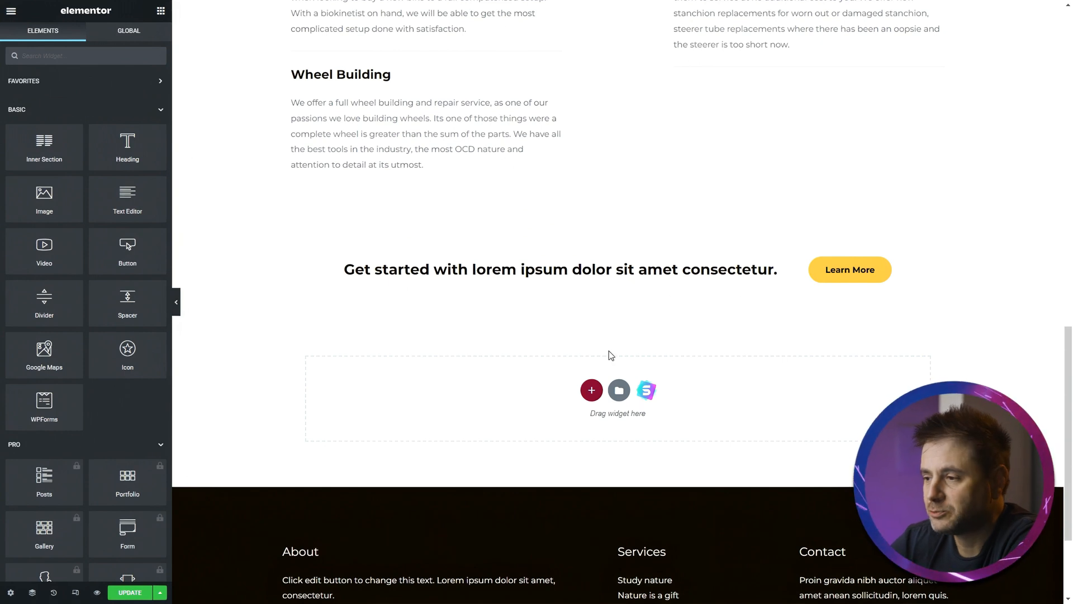
{"action": "left_click", "coordinate": [848, 270]}
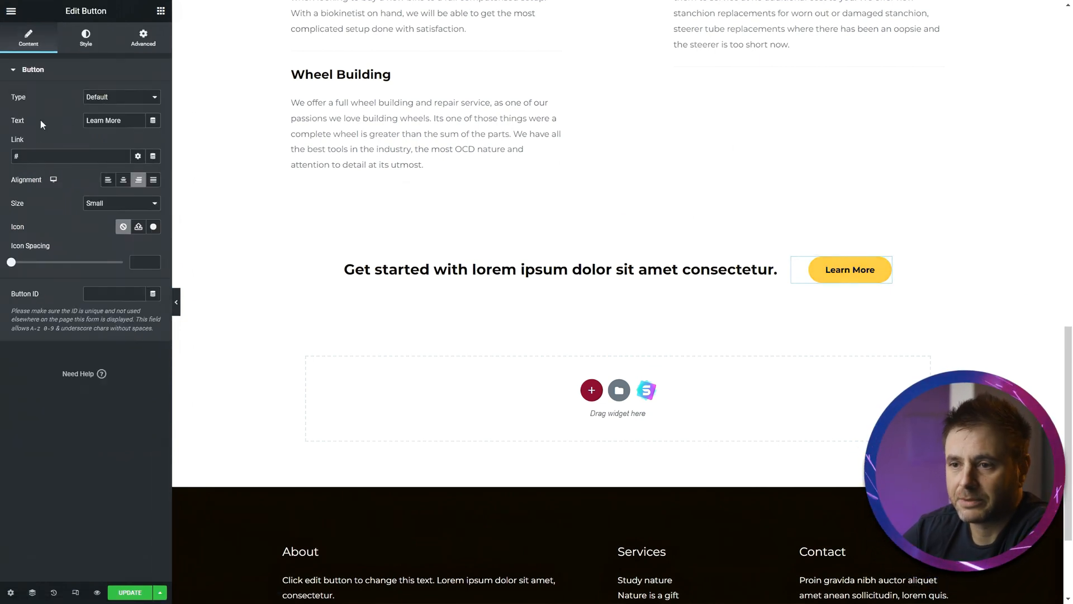
{"action": "left_click_drag", "start_coordinate": [124, 119], "coordinate": [64, 111]}
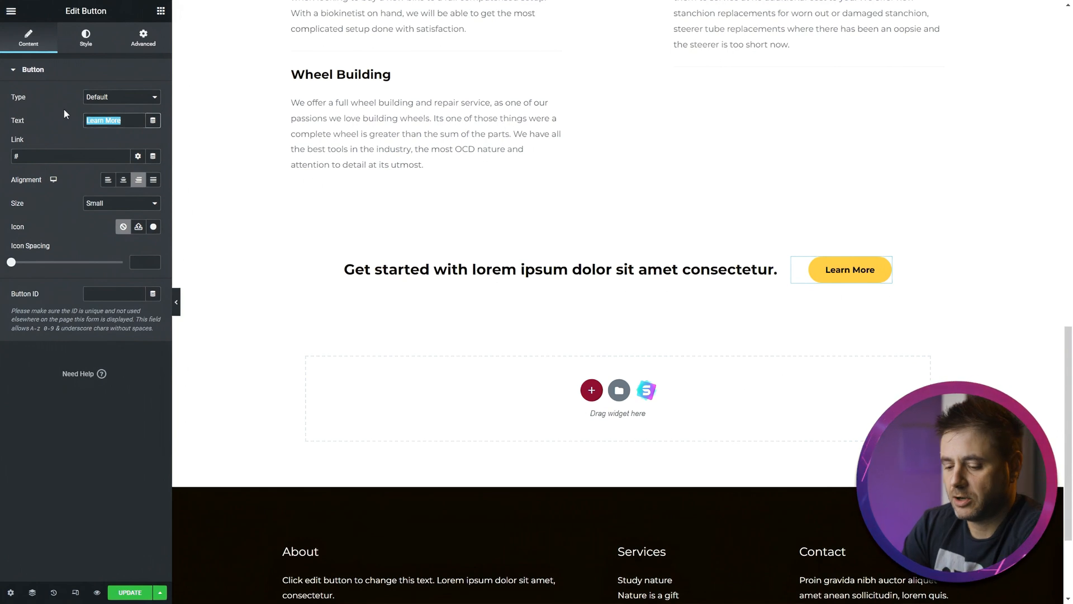
{"action": "type", "text": "Contact Us"}
- Link the Contact Us button to the Contact page
{"action": "key", "text": "Tab"}
{"action": "left_click_drag", "start_coordinate": [54, 154], "coordinate": [7, 158]}
{"action": "type", "text": "contact"}
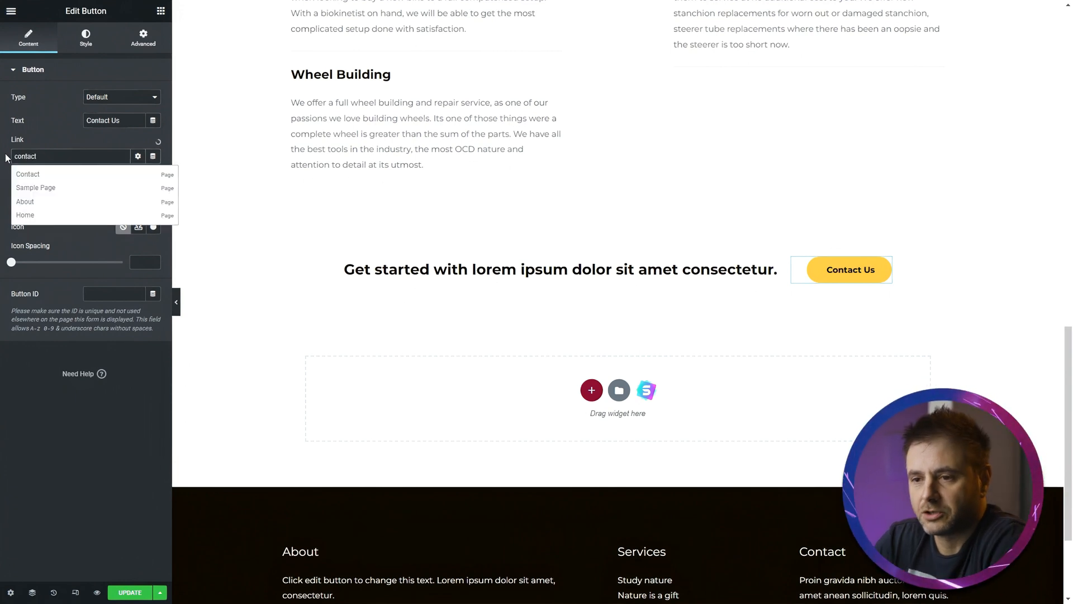
{"action": "left_click", "coordinate": [18, 175]}
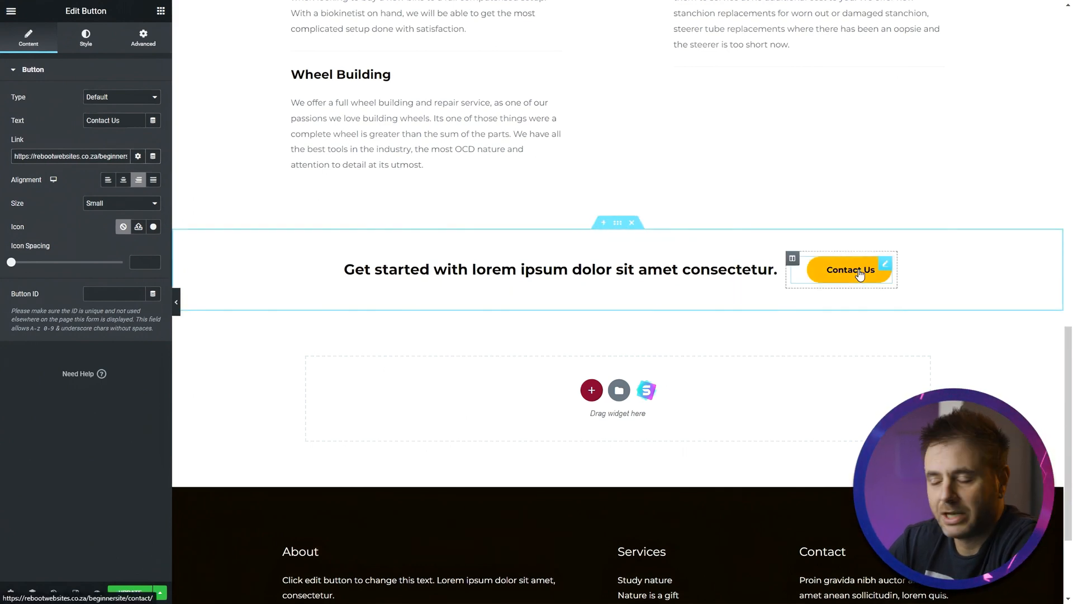
- Set the call-to-action heading to "Get in touch with us today!" aligned right, and save the page
{"action": "left_click", "coordinate": [776, 269]}
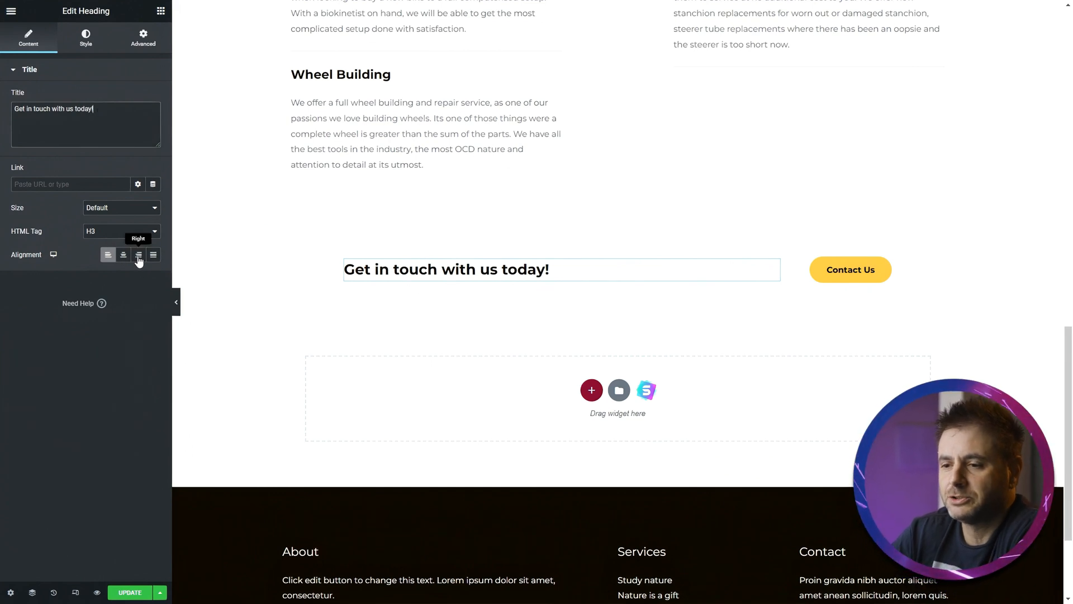
{"action": "left_click", "coordinate": [139, 256]}
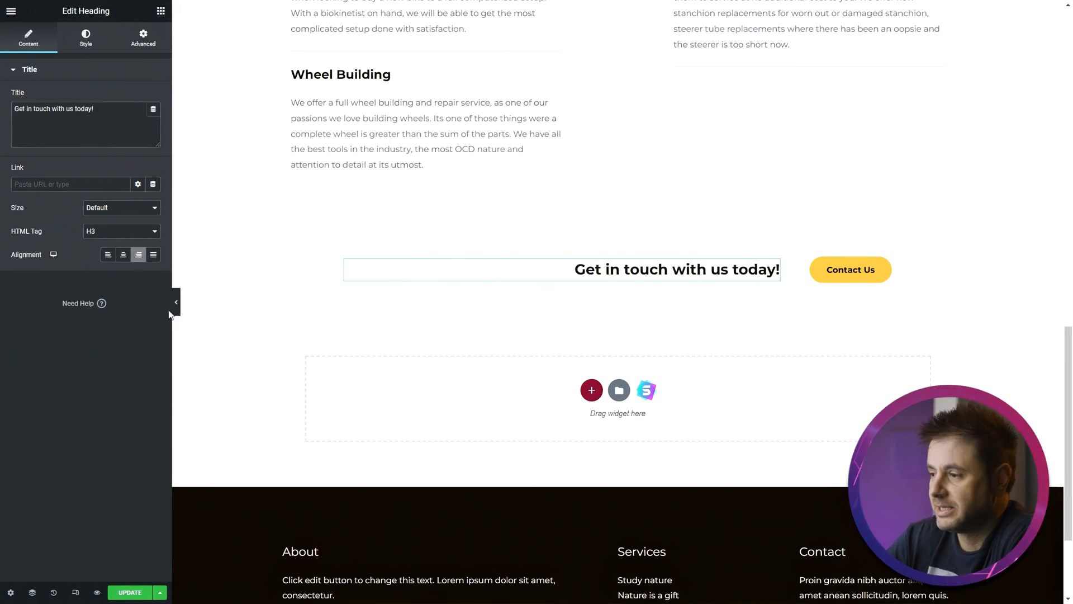
{"action": "key", "text": "ctrl+s"}
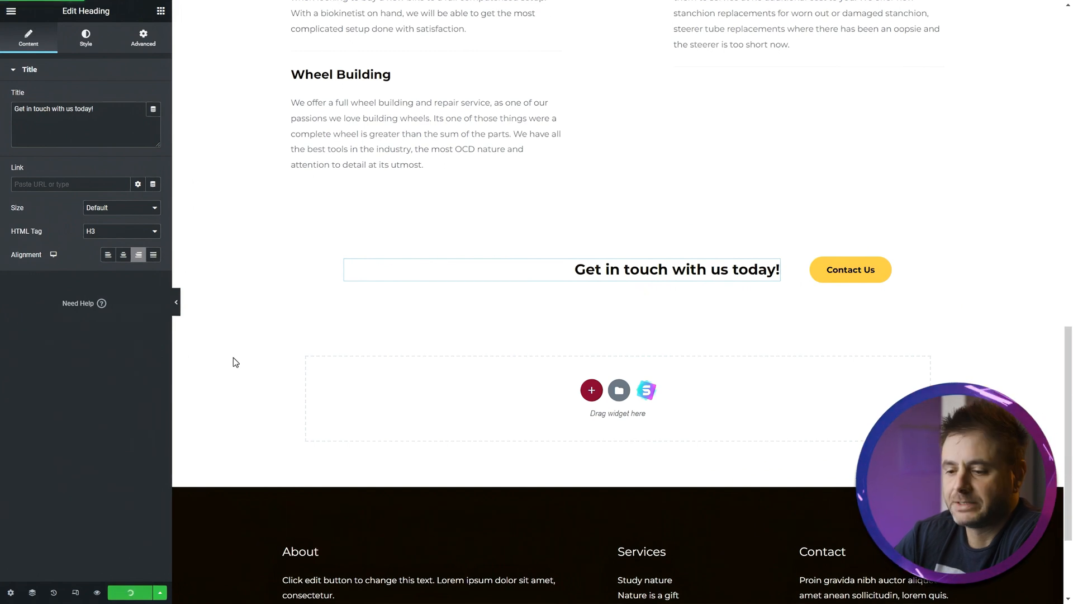
- Examine the "What We Do" text column's Advanced and Responsive settings
{"action": "scroll", "coordinate": [297, 484], "scroll_direction": "up", "scroll_amount": 1}
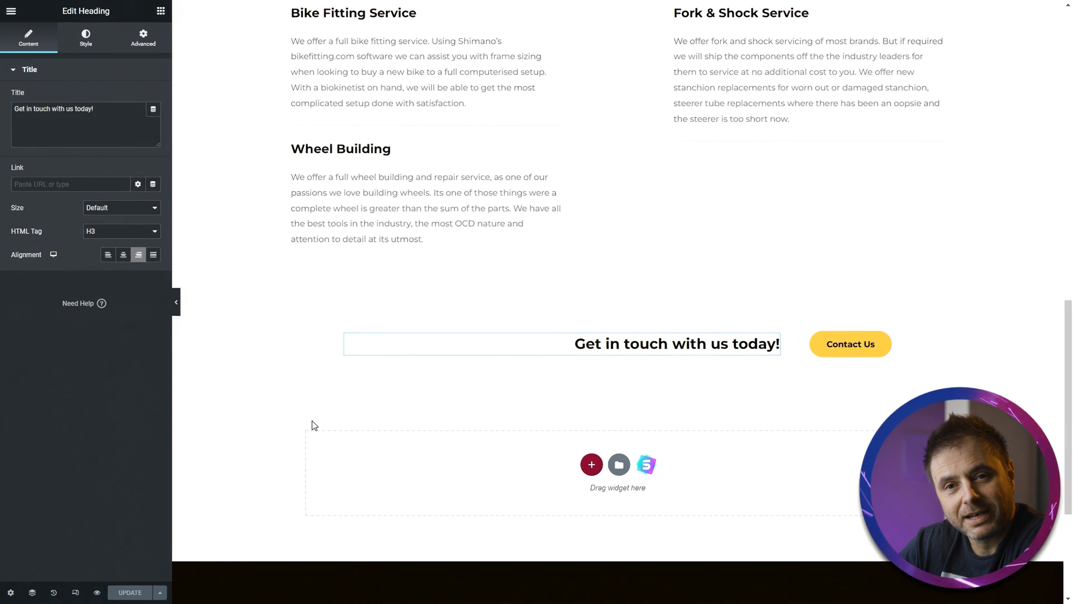
{"action": "scroll", "coordinate": [312, 421], "scroll_direction": "up", "scroll_amount": 12}
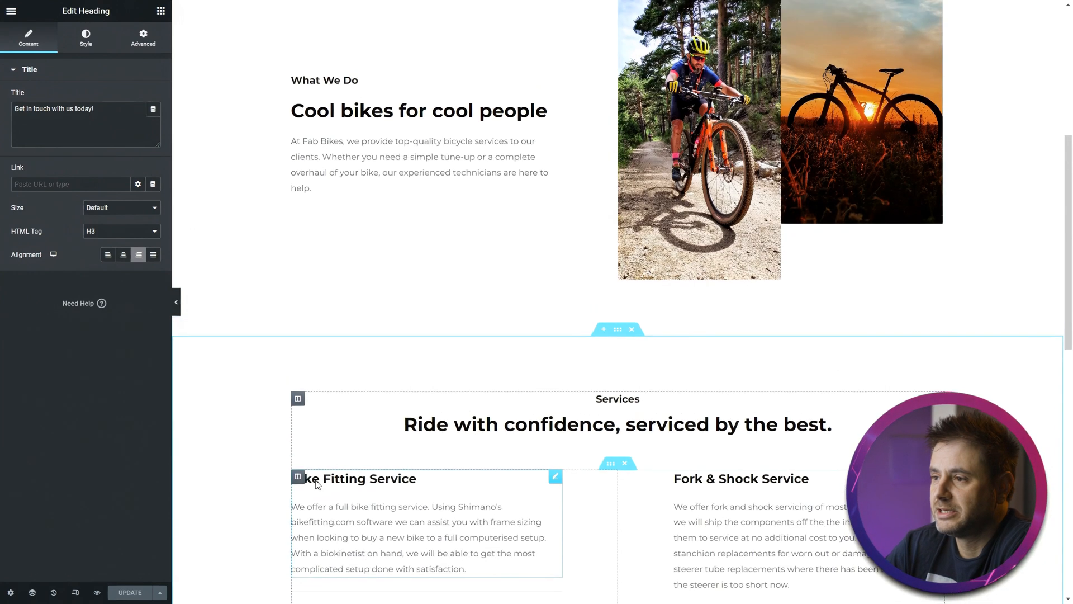
{"action": "scroll", "coordinate": [269, 491], "scroll_direction": "down", "scroll_amount": 1}
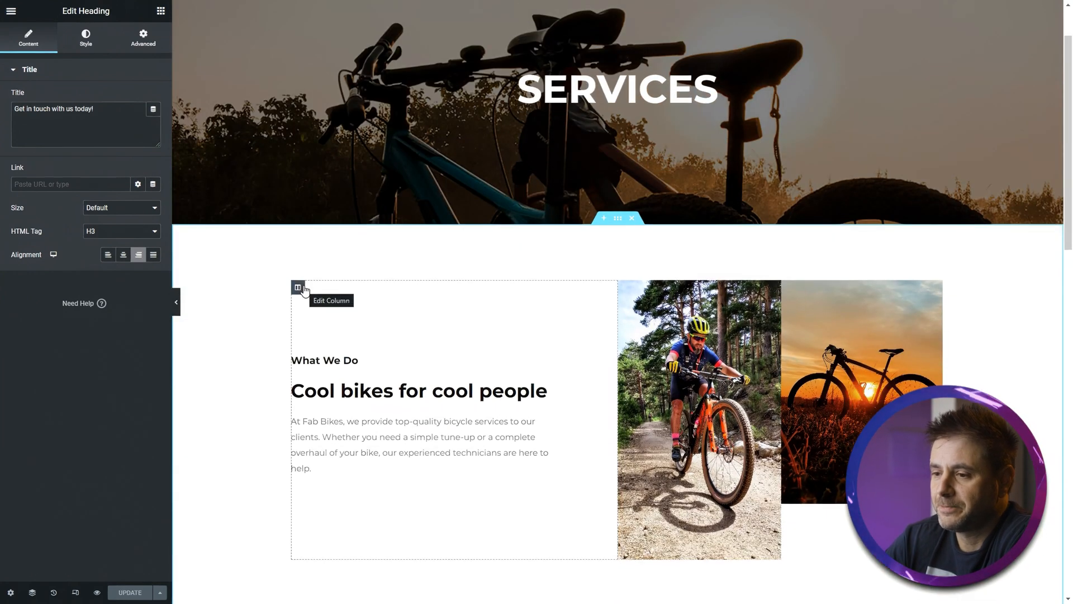
{"action": "left_click", "coordinate": [298, 287]}
{"action": "left_click", "coordinate": [165, 31]}
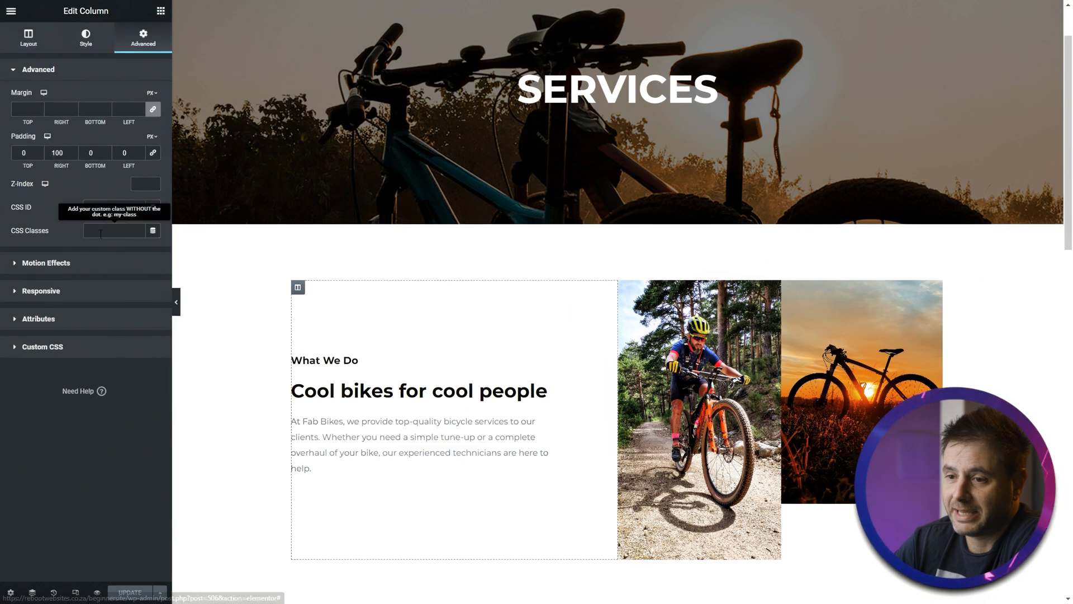
{"action": "left_click", "coordinate": [77, 242]}
{"action": "left_click", "coordinate": [76, 171]}
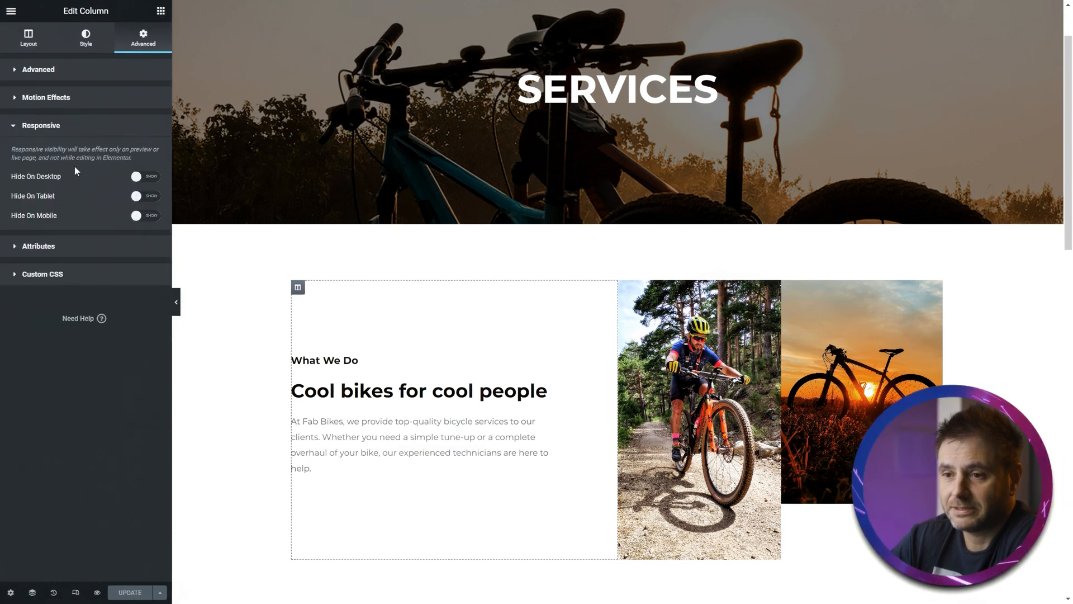
{"action": "left_click", "coordinate": [46, 98]}
{"action": "left_click", "coordinate": [84, 136]}
- Give the cyclist image column a Fade In Up entrance animation
{"action": "left_click", "coordinate": [47, 219]}
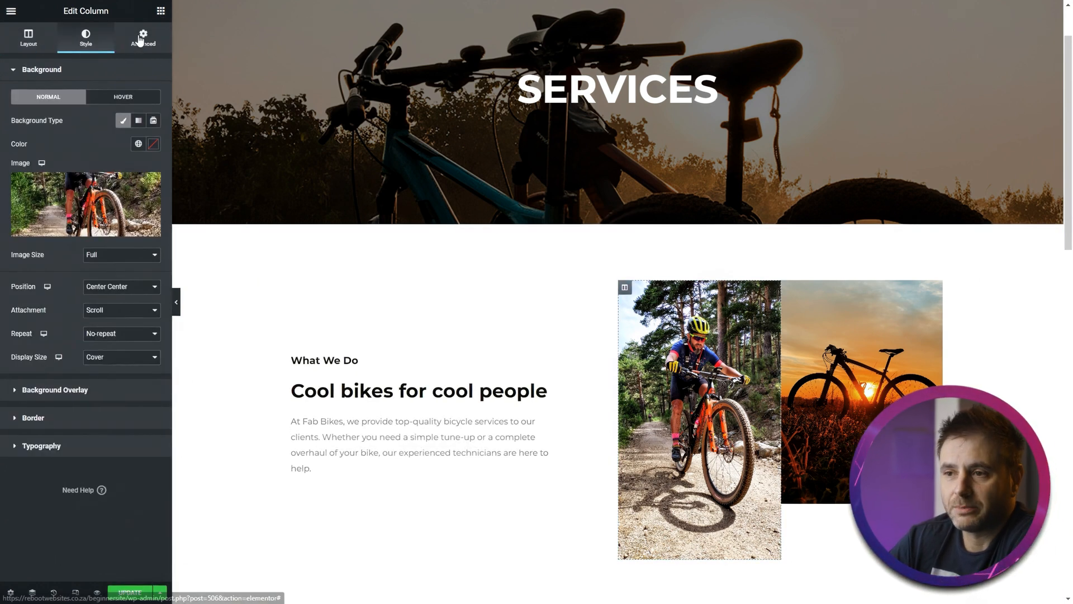
{"action": "left_click", "coordinate": [140, 39]}
{"action": "left_click", "coordinate": [68, 257]}
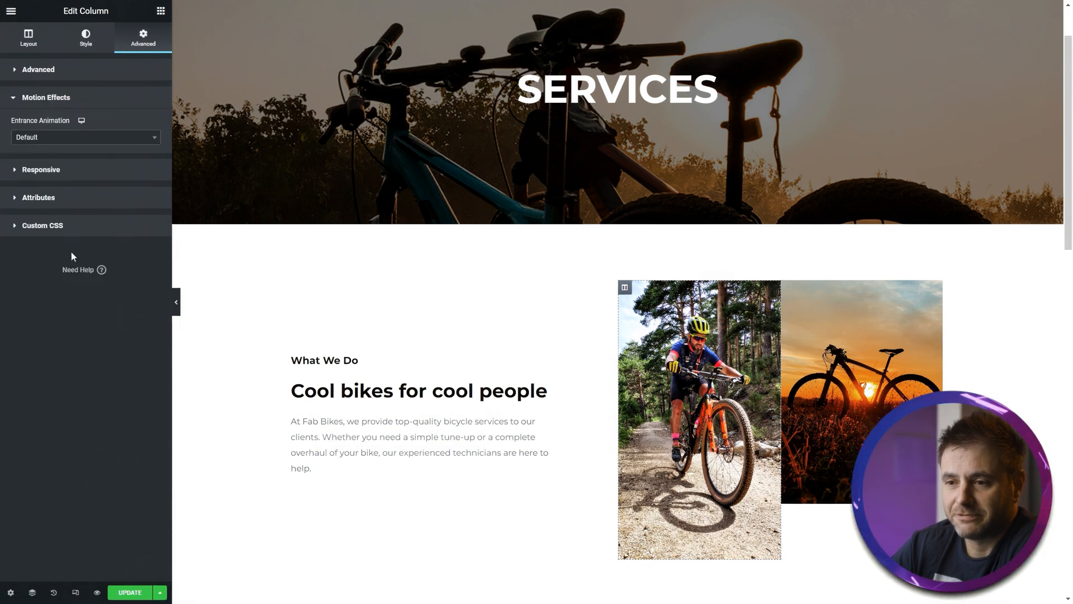
{"action": "left_click", "coordinate": [59, 138]}
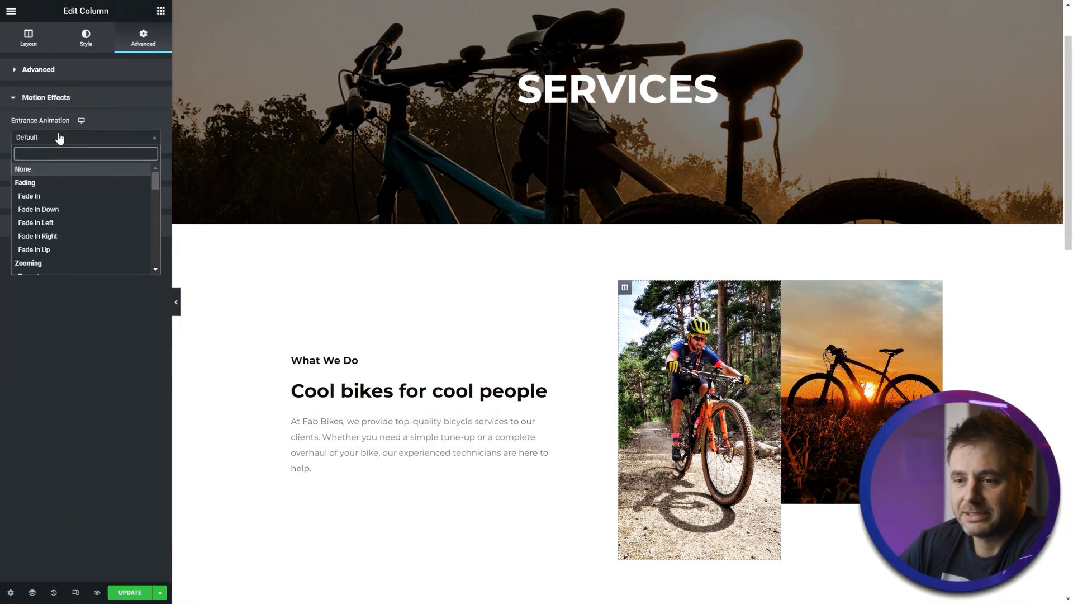
{"action": "left_click", "coordinate": [46, 250]}
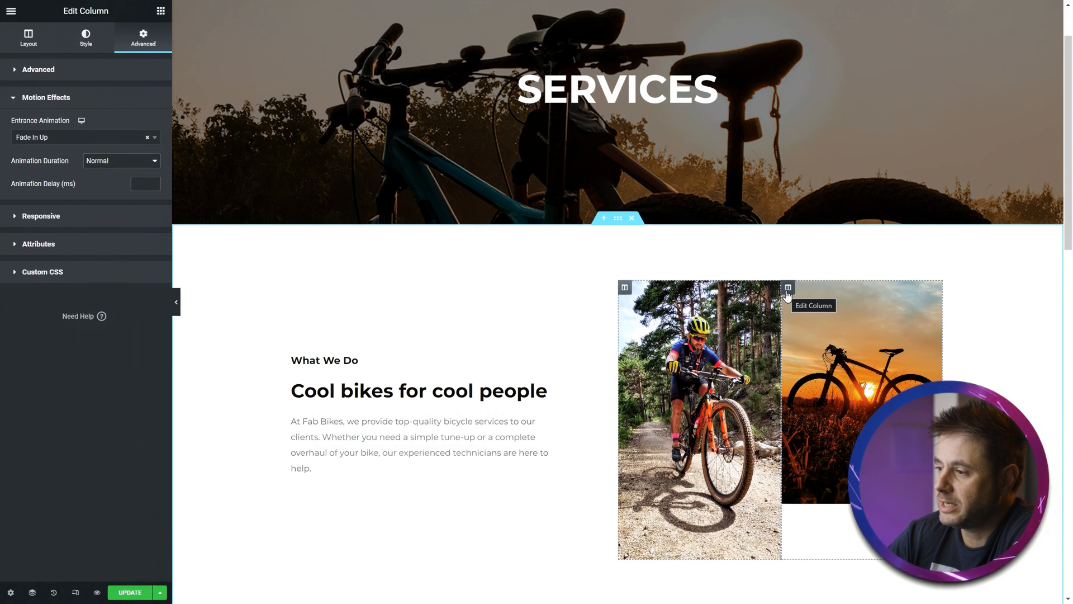
- Give the sunset bike image column a Zoom In entrance animation
{"action": "left_click", "coordinate": [787, 295]}
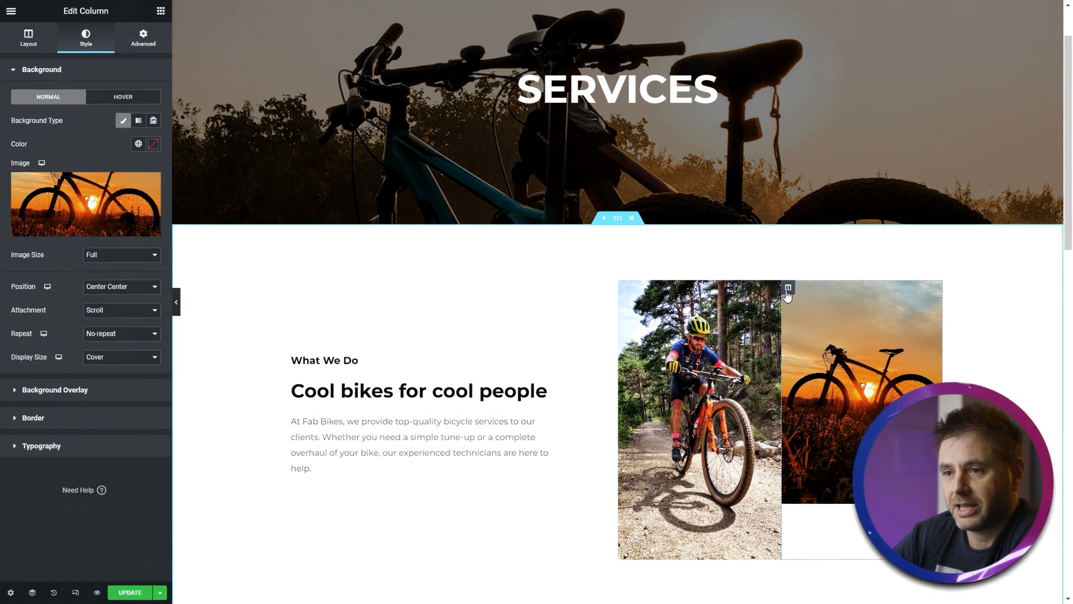
{"action": "left_click", "coordinate": [139, 47]}
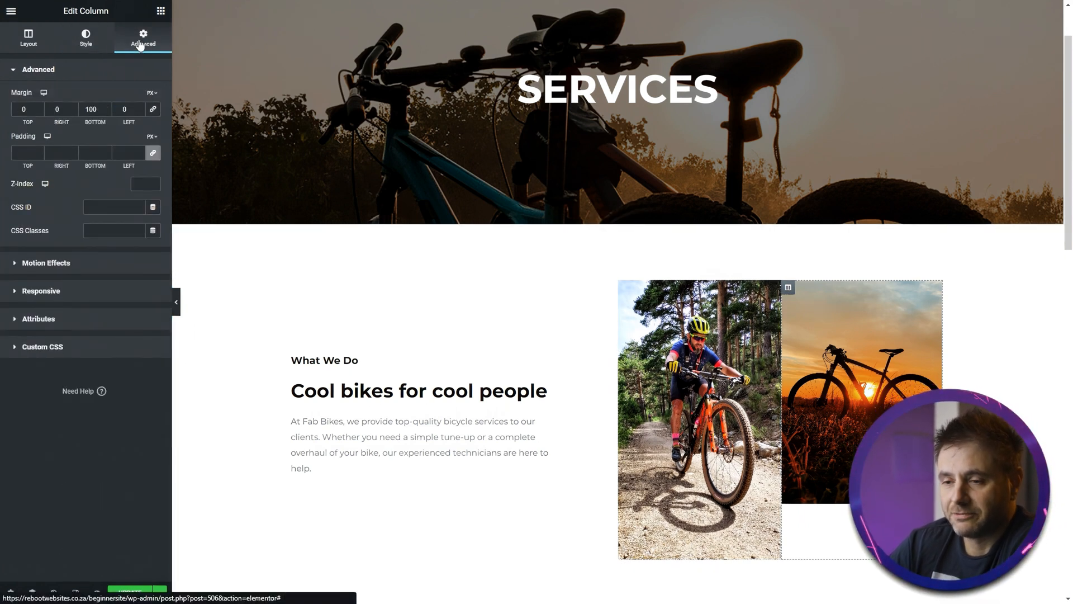
{"action": "left_click", "coordinate": [64, 264]}
{"action": "left_click", "coordinate": [86, 137]}
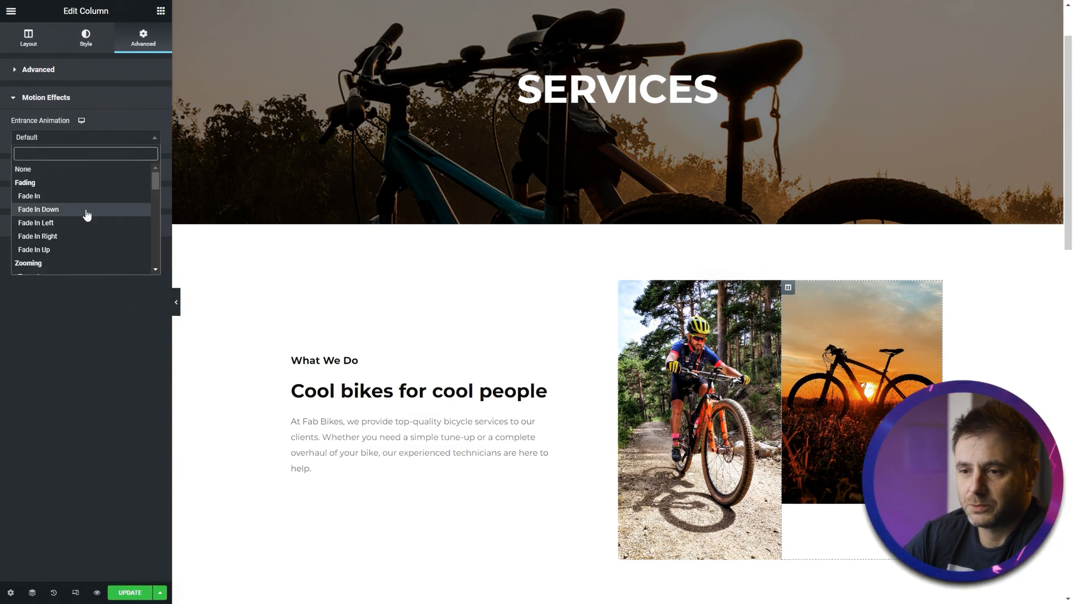
{"action": "scroll", "coordinate": [87, 216], "scroll_direction": "down", "scroll_amount": 2}
{"action": "left_click", "coordinate": [81, 210]}
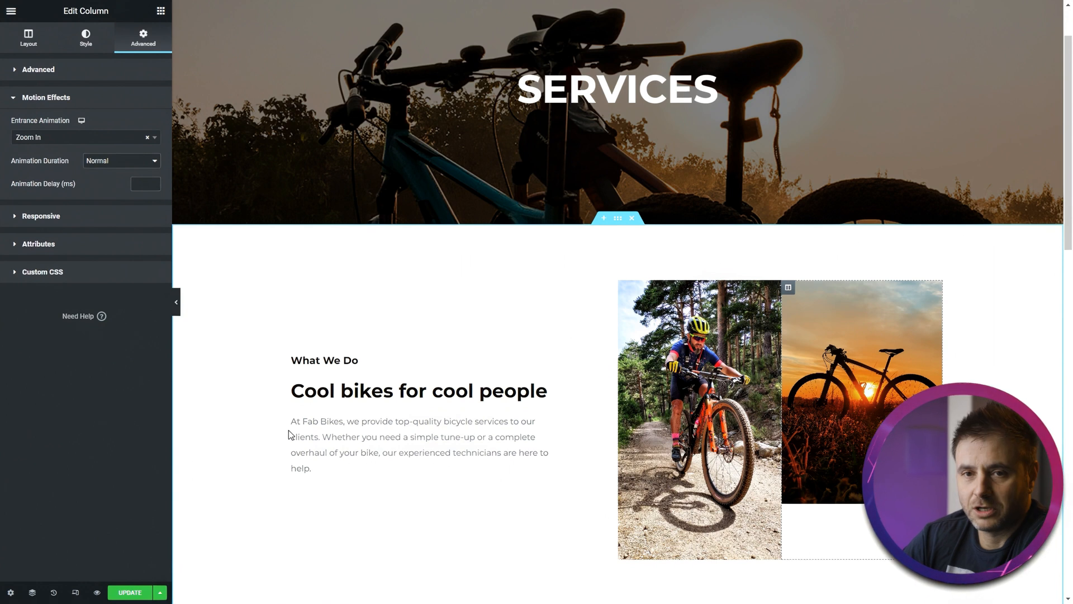
- Give the Services heading column a Fade In entrance animation and save the page
{"action": "scroll", "coordinate": [405, 341], "scroll_direction": "down", "scroll_amount": 5}
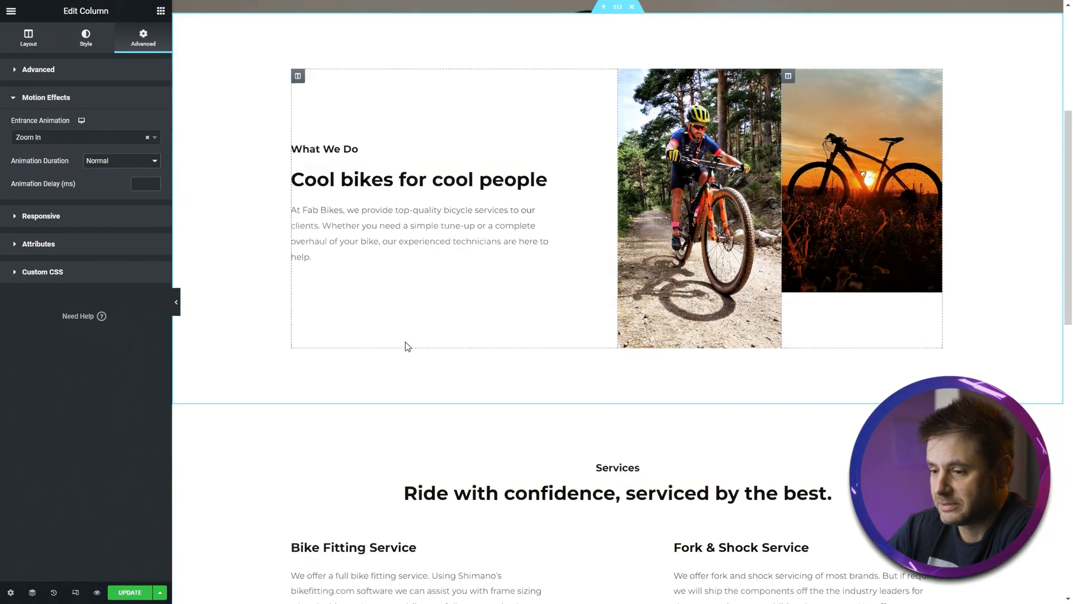
{"action": "scroll", "coordinate": [365, 318], "scroll_direction": "down", "scroll_amount": 3}
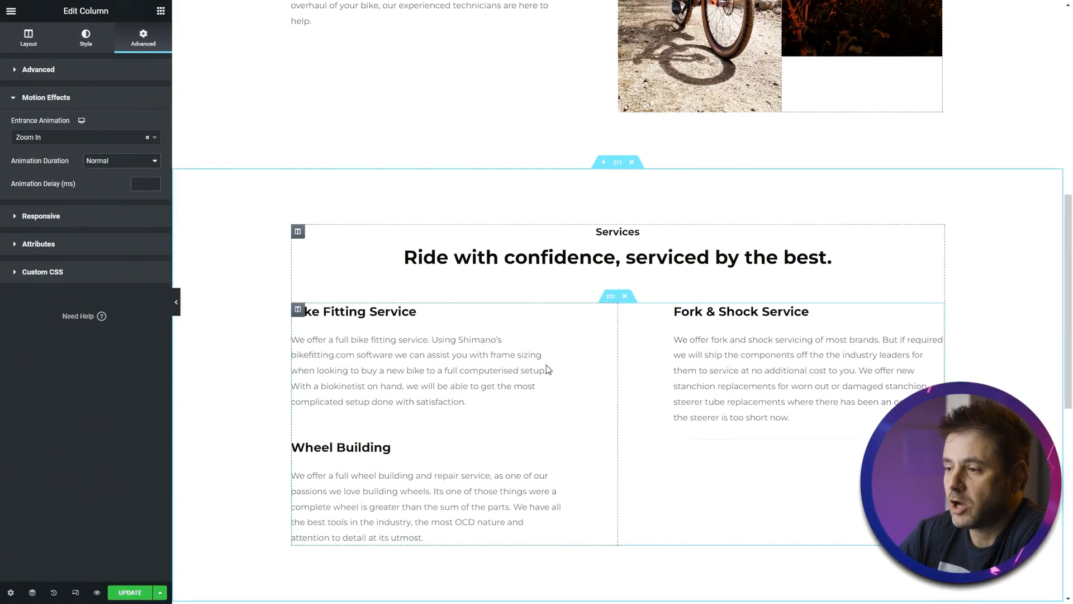
{"action": "left_click", "coordinate": [298, 231]}
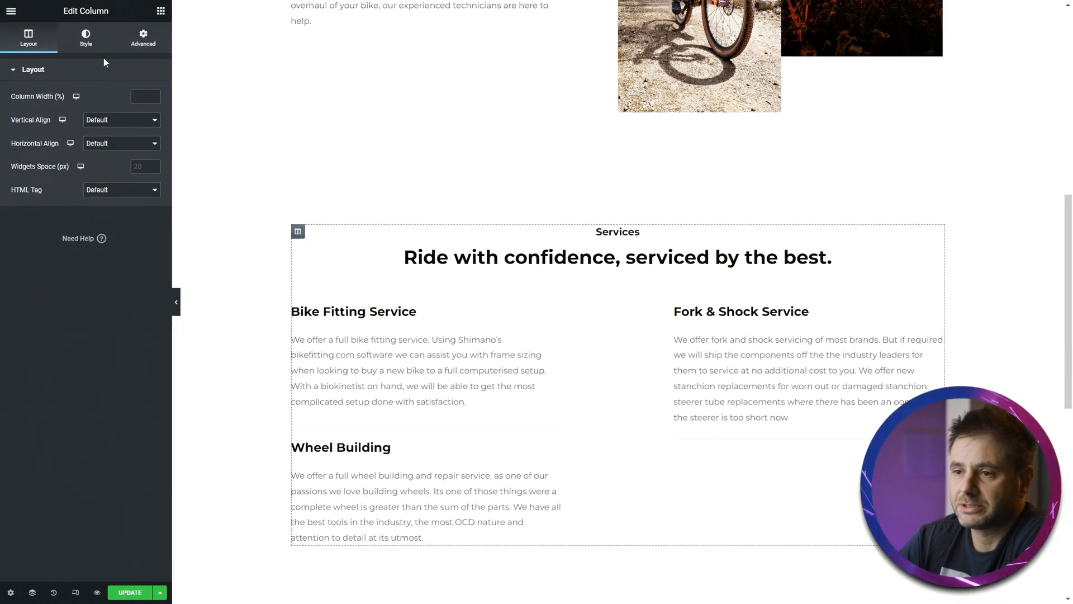
{"action": "left_click", "coordinate": [139, 45]}
{"action": "left_click", "coordinate": [89, 274]}
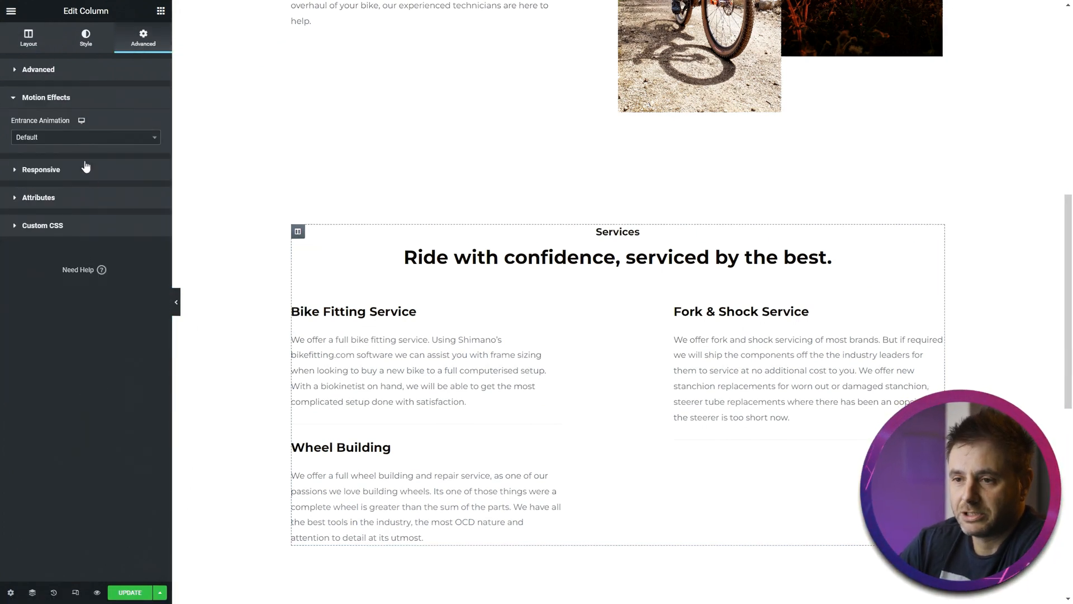
{"action": "left_click", "coordinate": [83, 140]}
{"action": "left_click", "coordinate": [48, 196]}
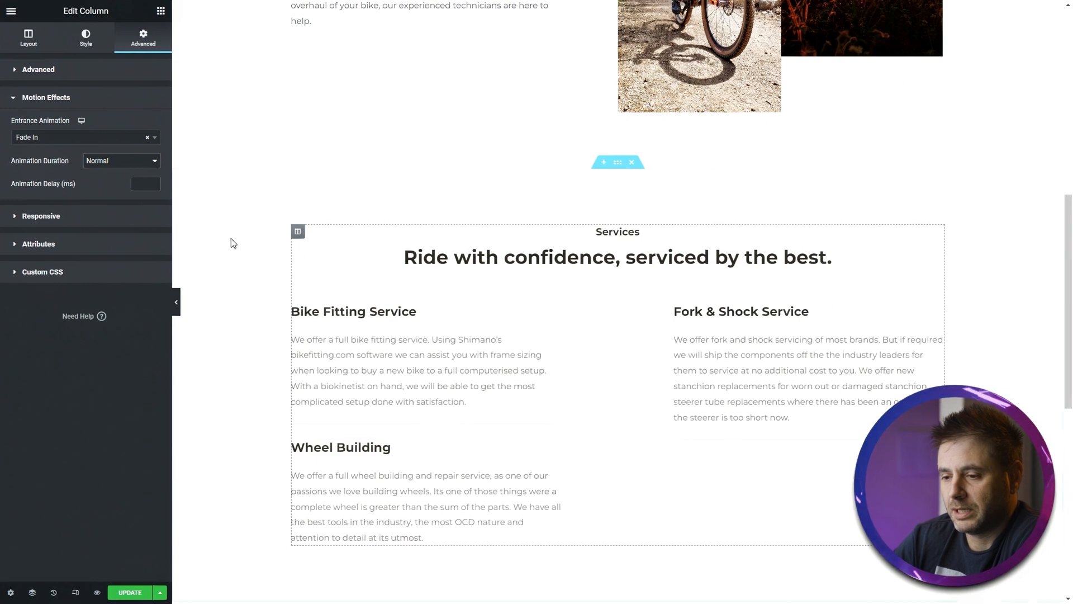
{"action": "scroll", "coordinate": [280, 471], "scroll_direction": "up", "scroll_amount": 1}
{"action": "key", "text": "ctrl+s"}
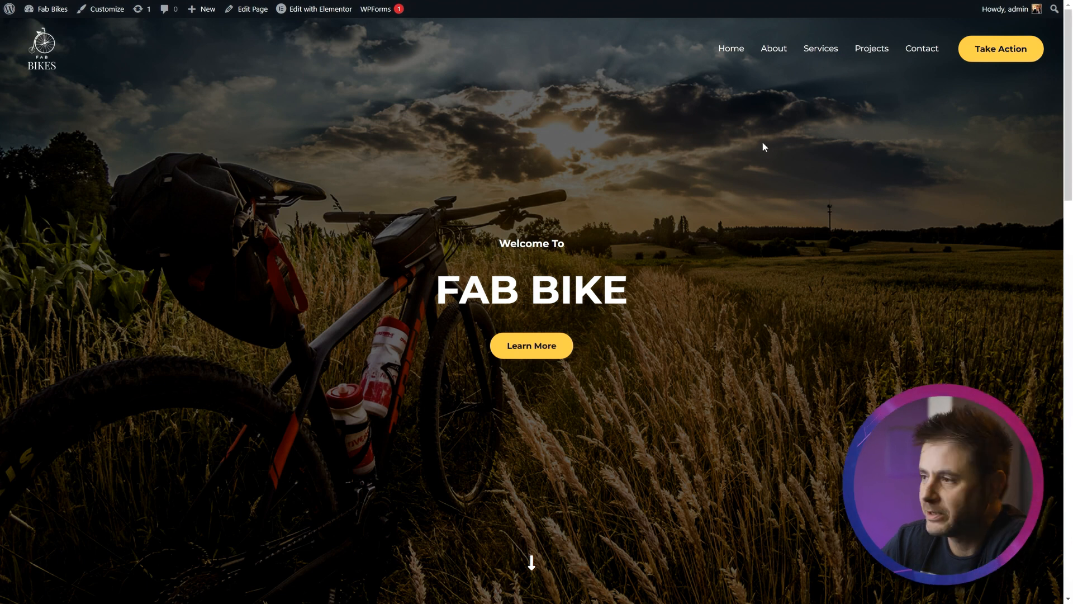
- Open the Services page on the live site and scroll through it
{"action": "left_click", "coordinate": [826, 49]}
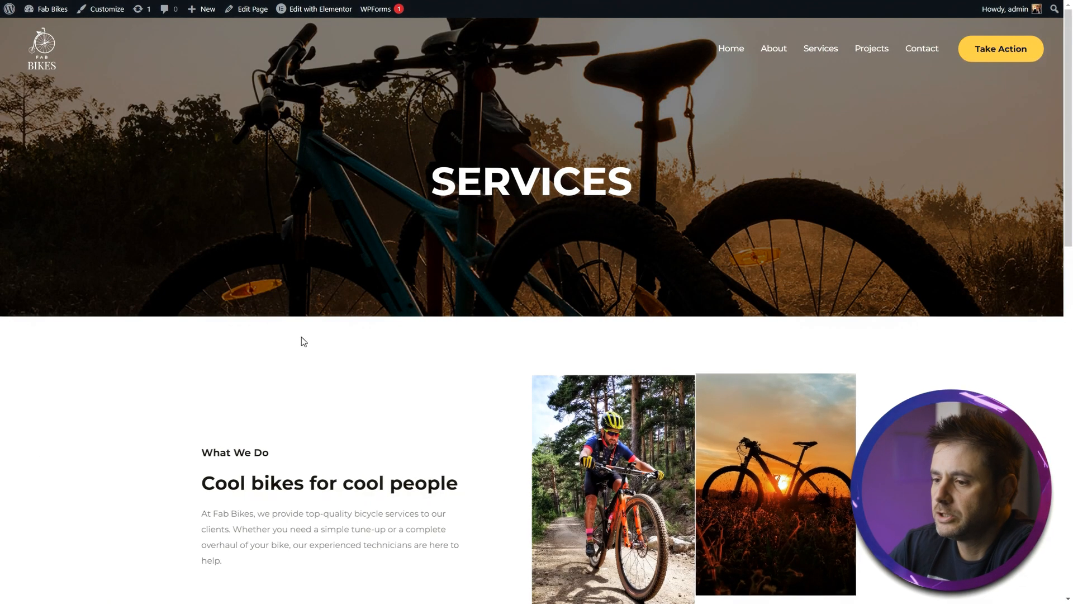
{"action": "scroll", "coordinate": [144, 393], "scroll_direction": "down", "scroll_amount": 8}
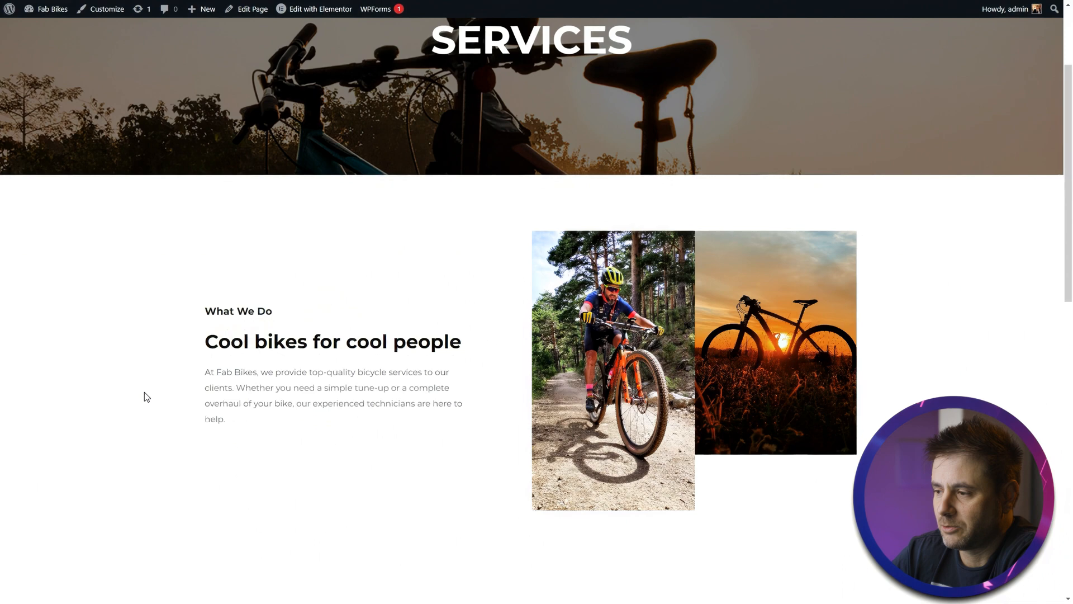
{"action": "scroll", "coordinate": [144, 391], "scroll_direction": "down", "scroll_amount": 5}
{"action": "scroll", "coordinate": [144, 391], "scroll_direction": "up", "scroll_amount": 14}
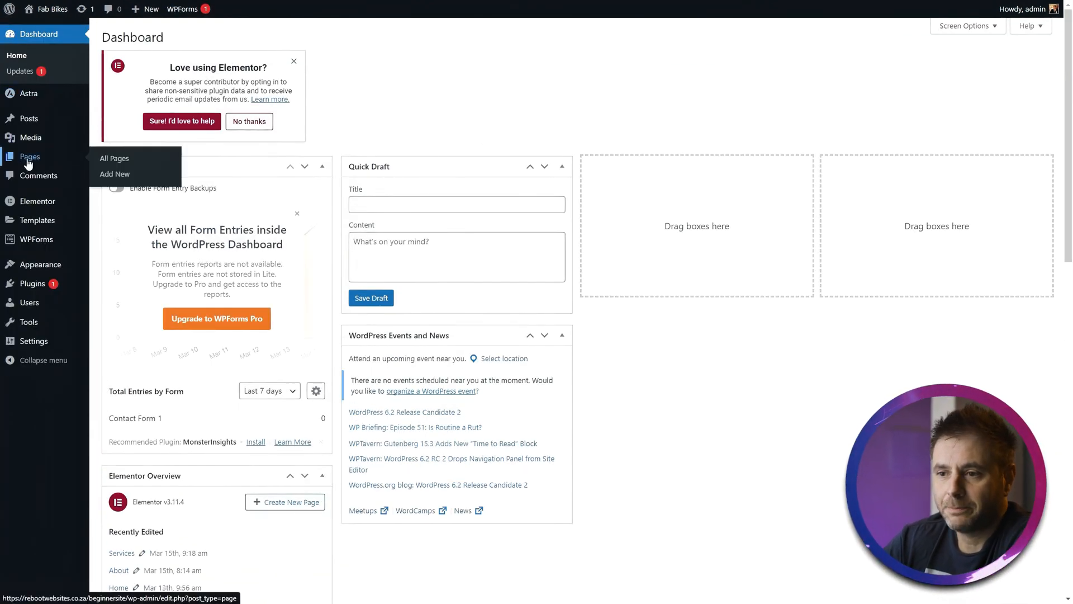
- Move the Projects page to the Trash and open the trashed pages list
{"action": "left_click", "coordinate": [116, 160]}
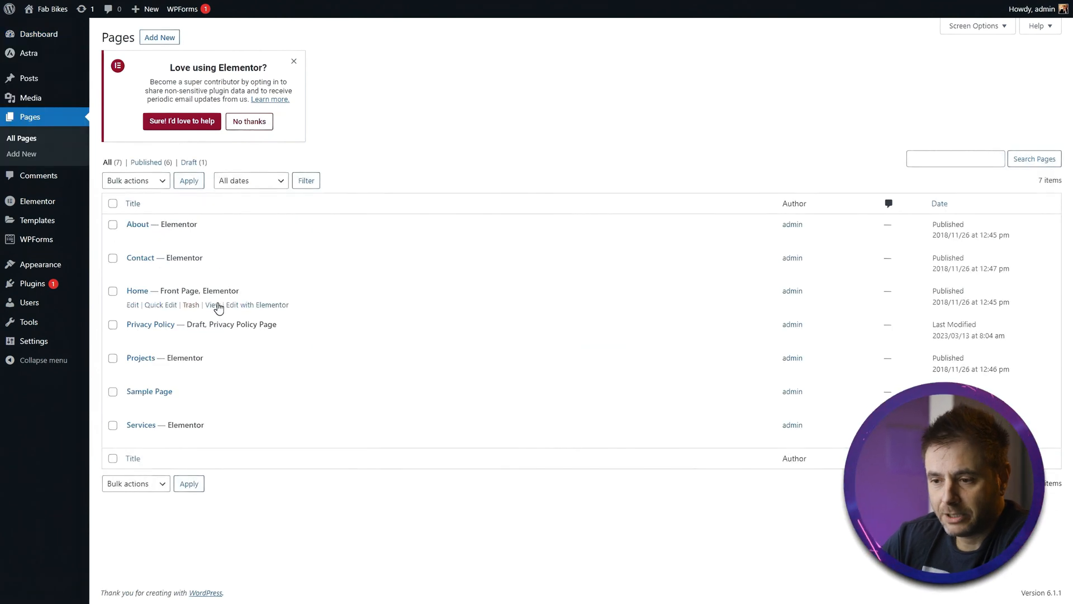
{"action": "left_click", "coordinate": [191, 376]}
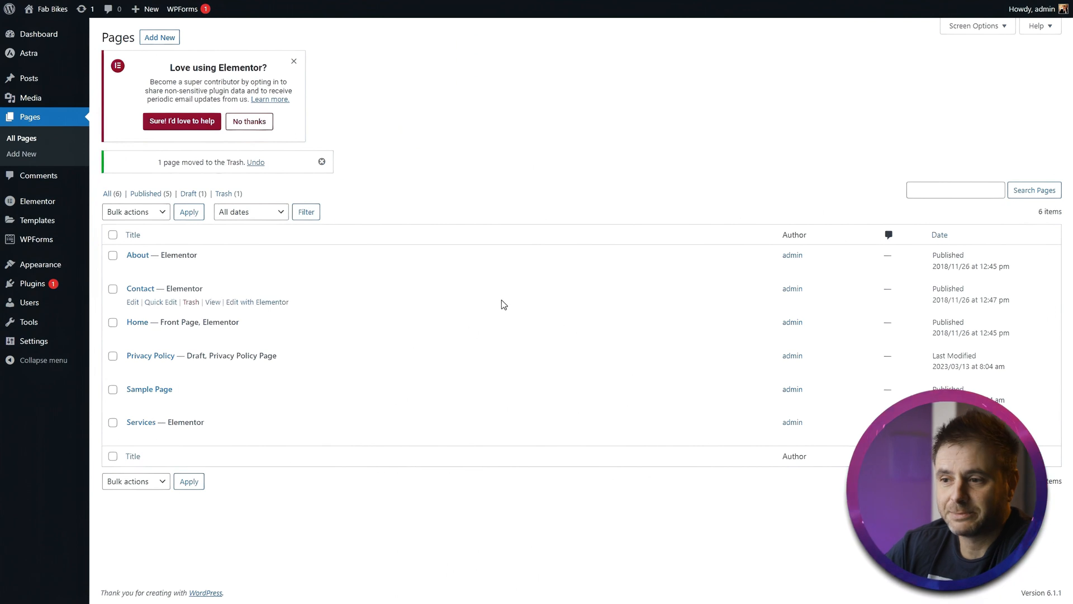
{"action": "left_click", "coordinate": [223, 196]}
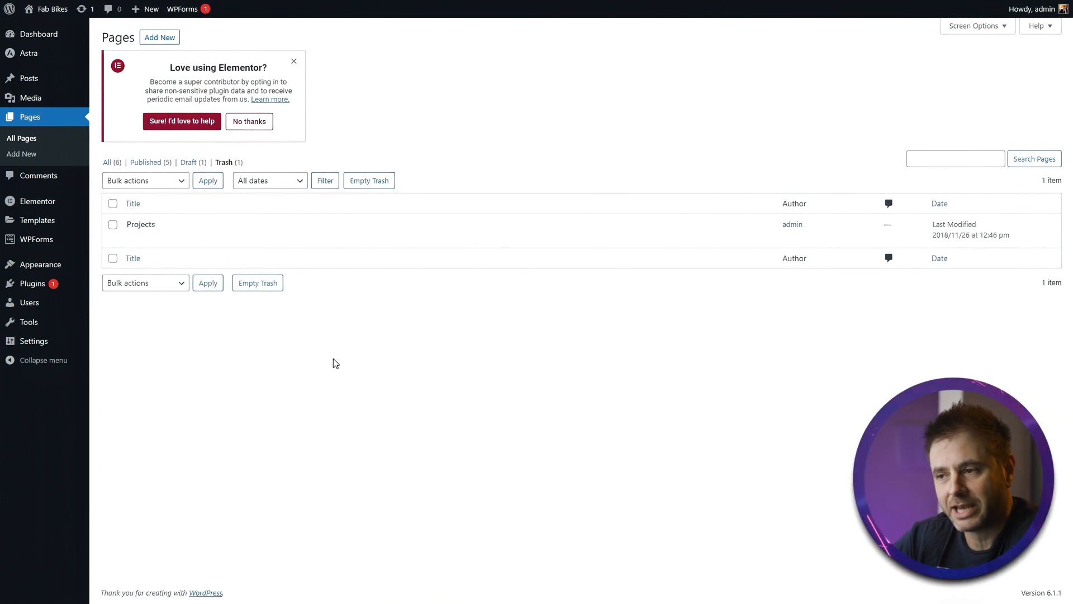
- Permanently delete the Projects page by emptying the Trash
{"action": "left_click", "coordinate": [113, 224]}
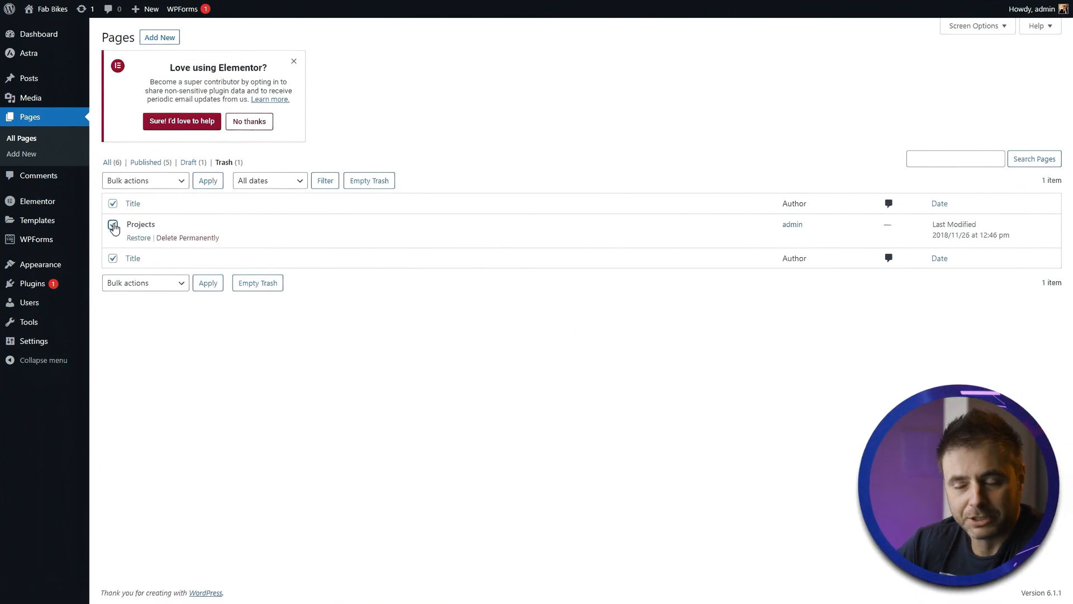
{"action": "left_click", "coordinate": [158, 185]}
{"action": "left_click", "coordinate": [141, 206]}
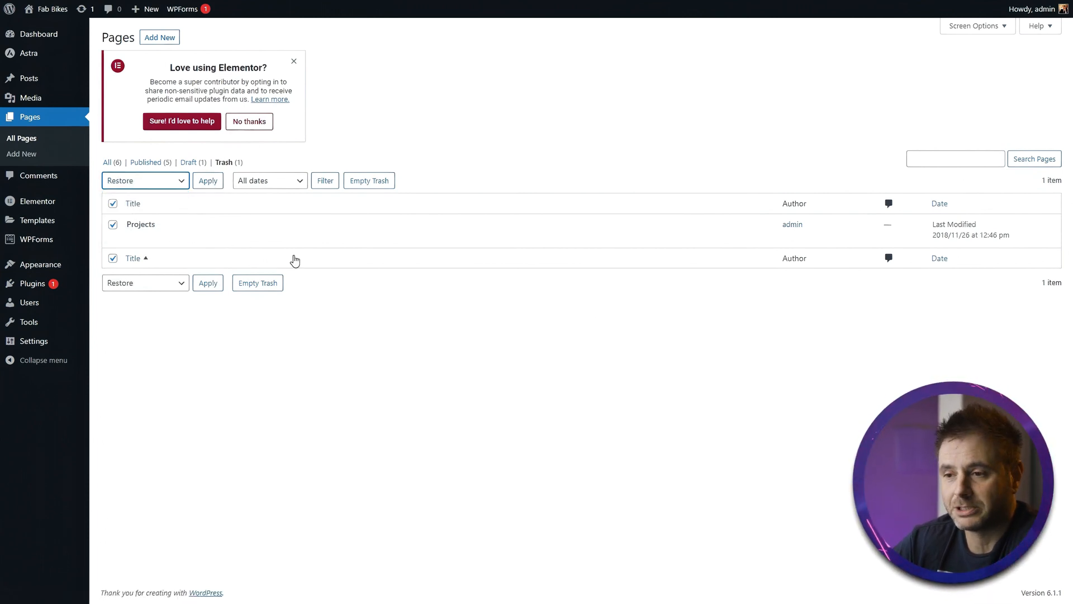
{"action": "left_click", "coordinate": [113, 224]}
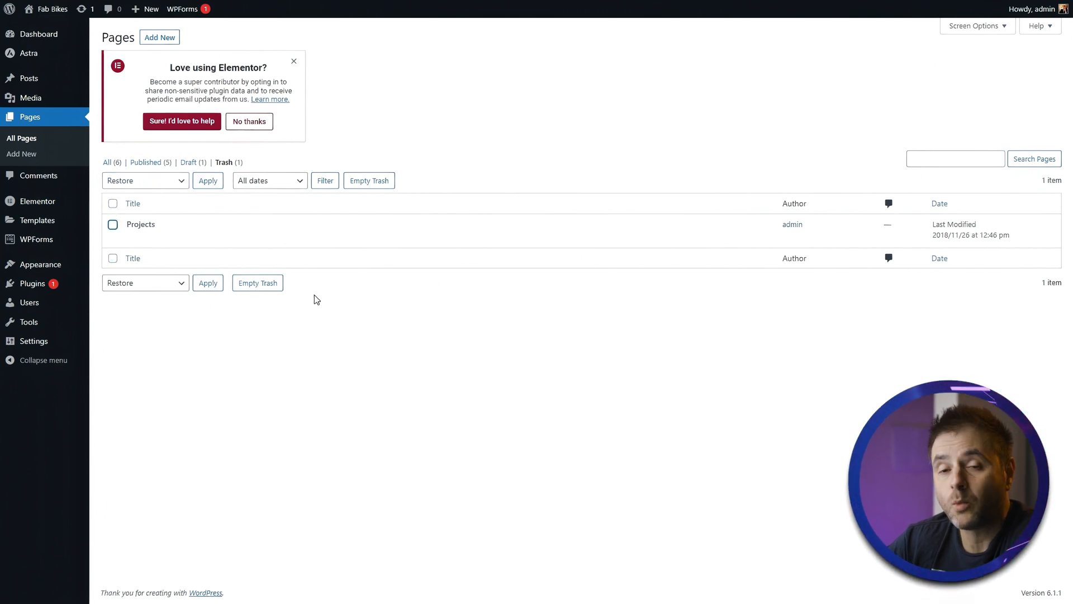
{"action": "left_click", "coordinate": [380, 185]}
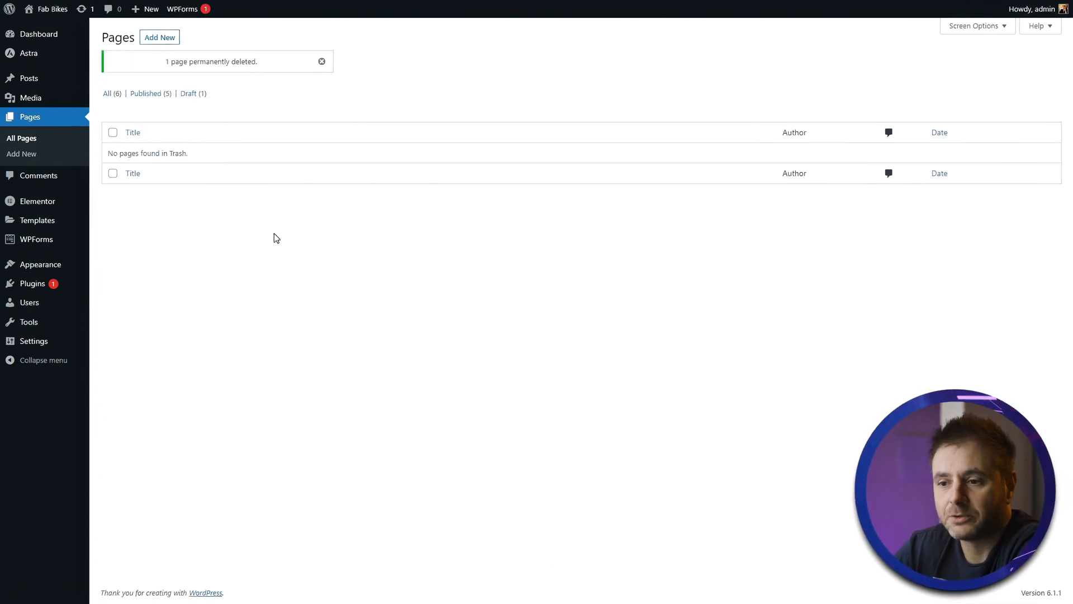
- Load the Menu (Primary Menu) in the menu editor and save it
{"action": "mouse_move", "coordinate": [42, 264]}
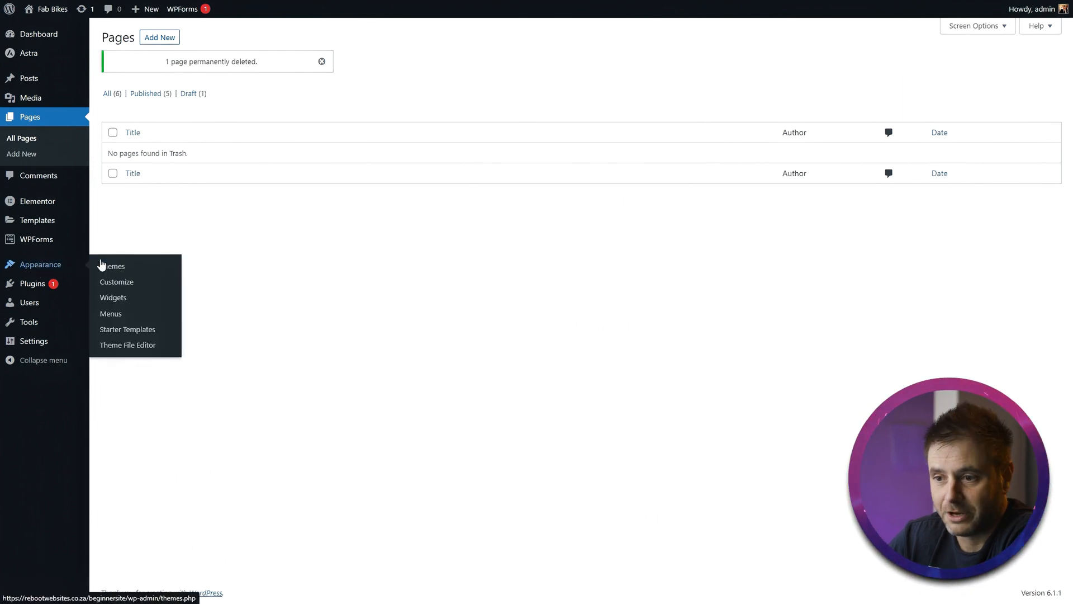
{"action": "left_click", "coordinate": [109, 314]}
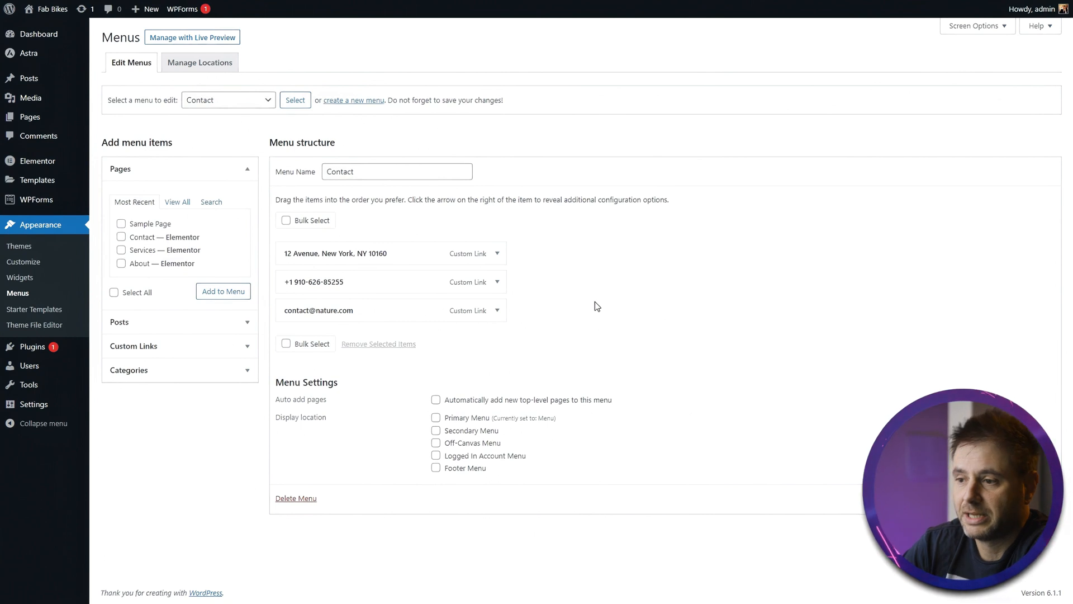
{"action": "left_click", "coordinate": [198, 106]}
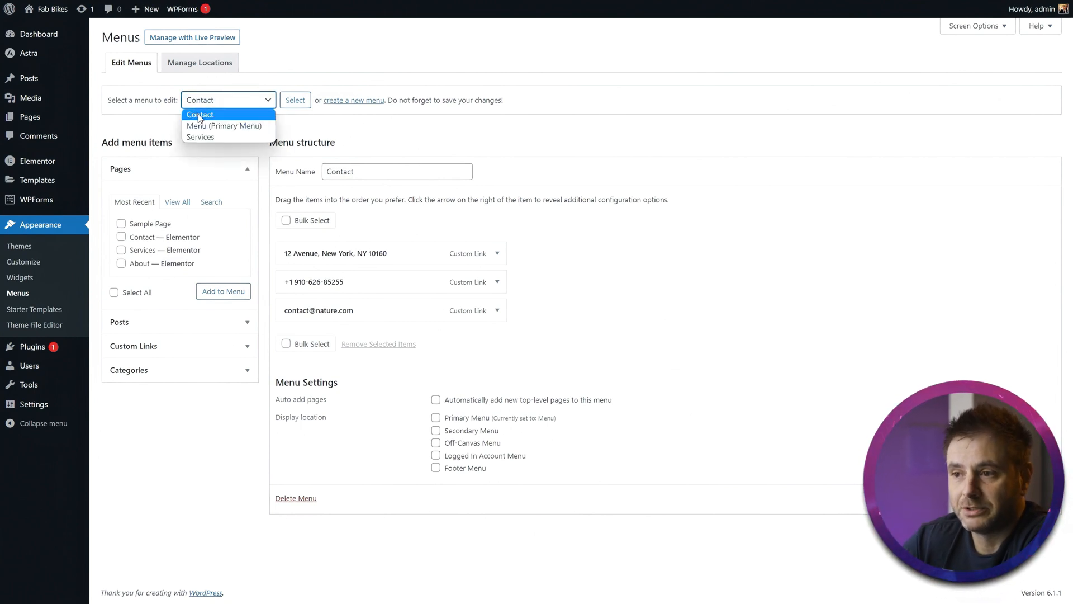
{"action": "left_click", "coordinate": [195, 127]}
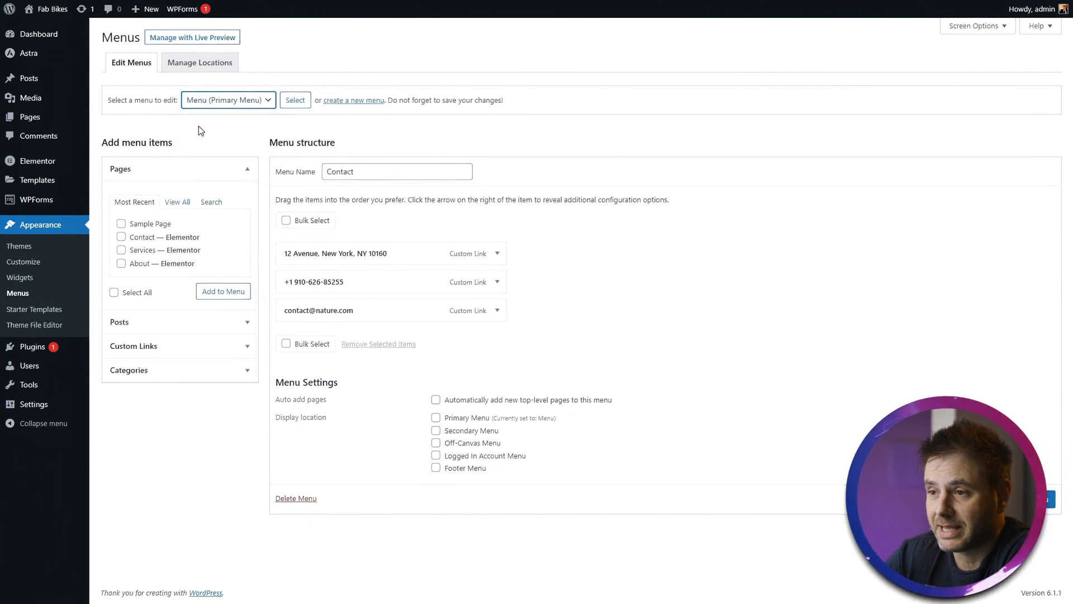
{"action": "left_click", "coordinate": [302, 103]}
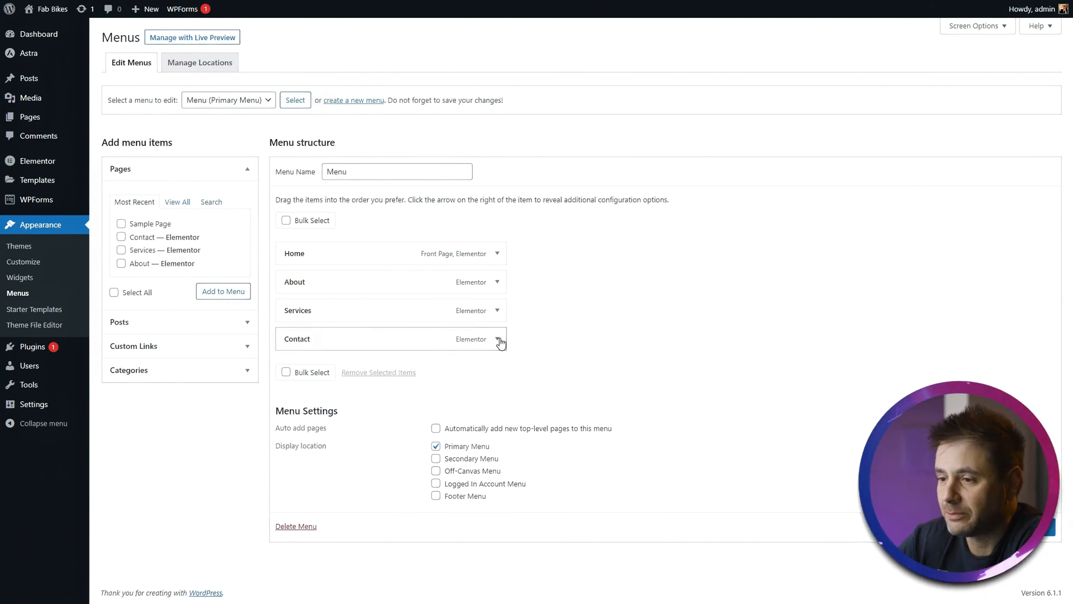
{"action": "left_click", "coordinate": [1031, 527]}
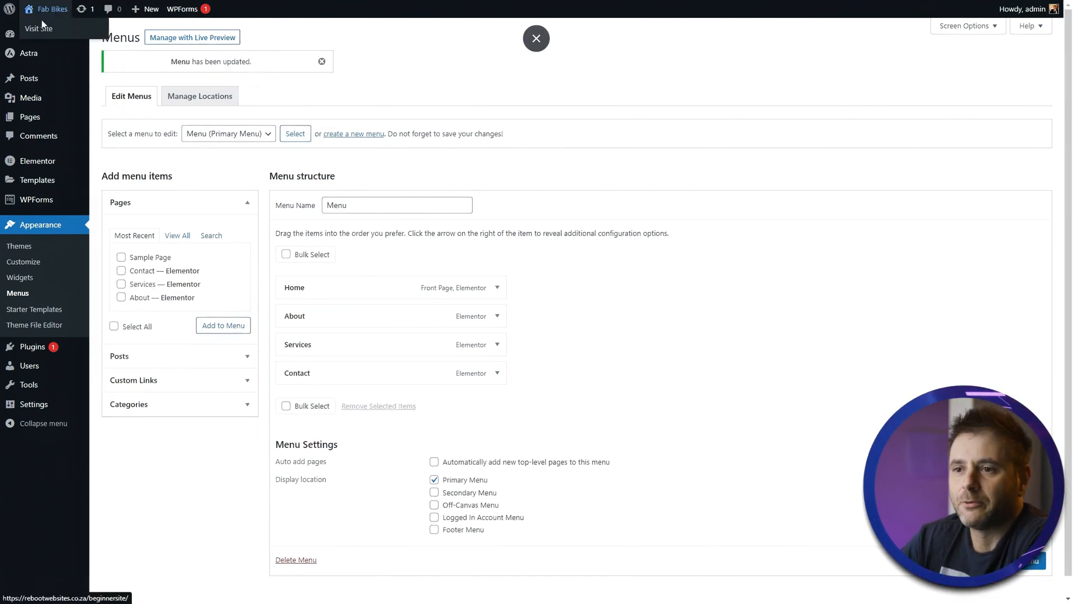
- Visit the live site and open the Contact page from the navigation
{"action": "left_click", "coordinate": [39, 26]}
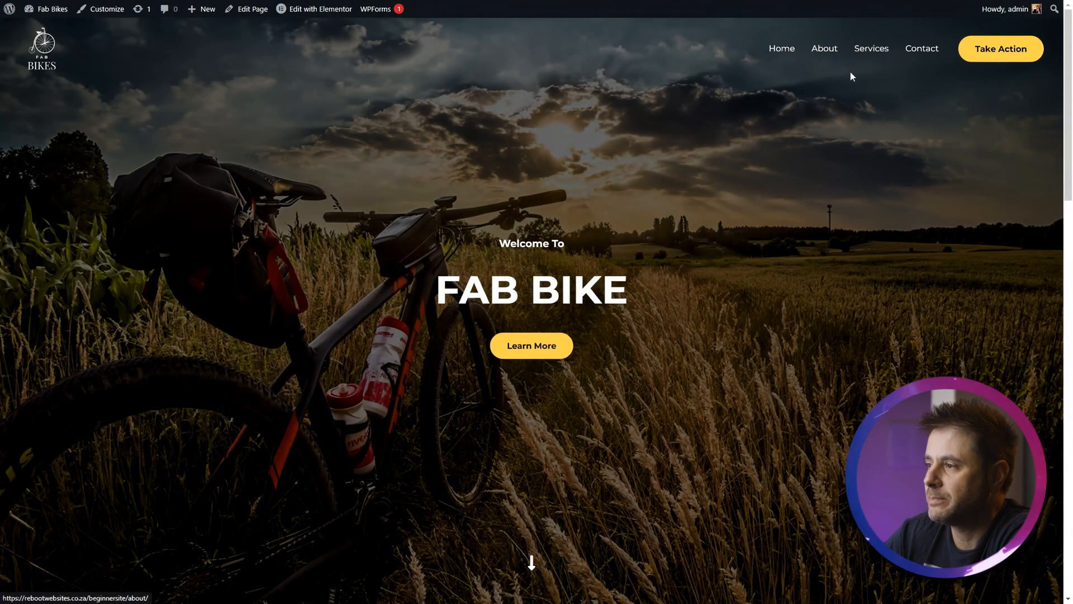
{"action": "scroll", "coordinate": [743, 293], "scroll_direction": "down", "scroll_amount": 1}
{"action": "scroll", "coordinate": [742, 293], "scroll_direction": "down", "scroll_amount": 5}
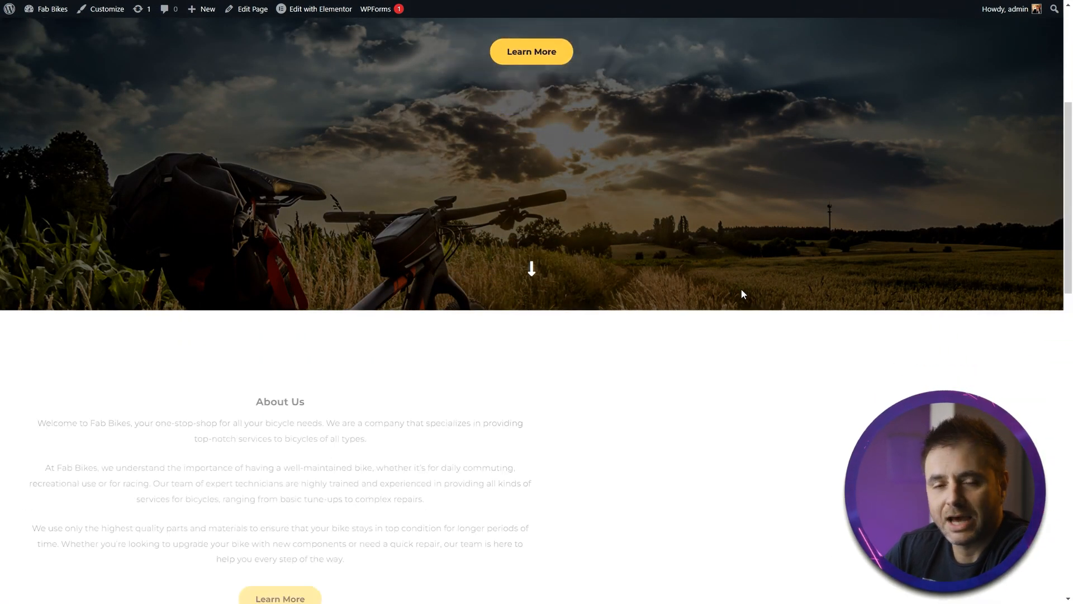
{"action": "scroll", "coordinate": [742, 293], "scroll_direction": "up", "scroll_amount": 5}
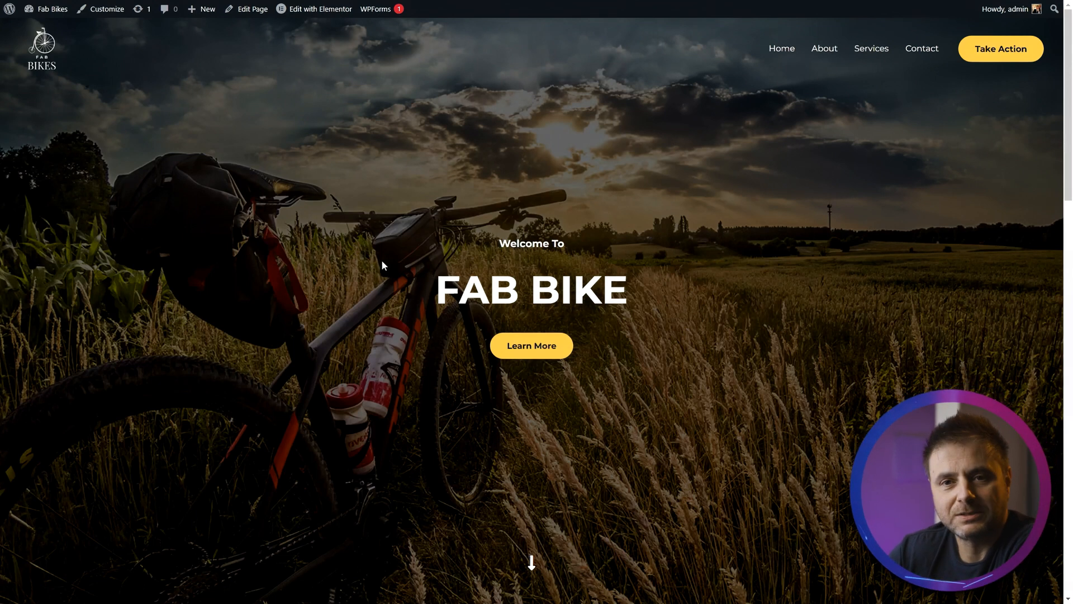
{"action": "left_click", "coordinate": [922, 51]}
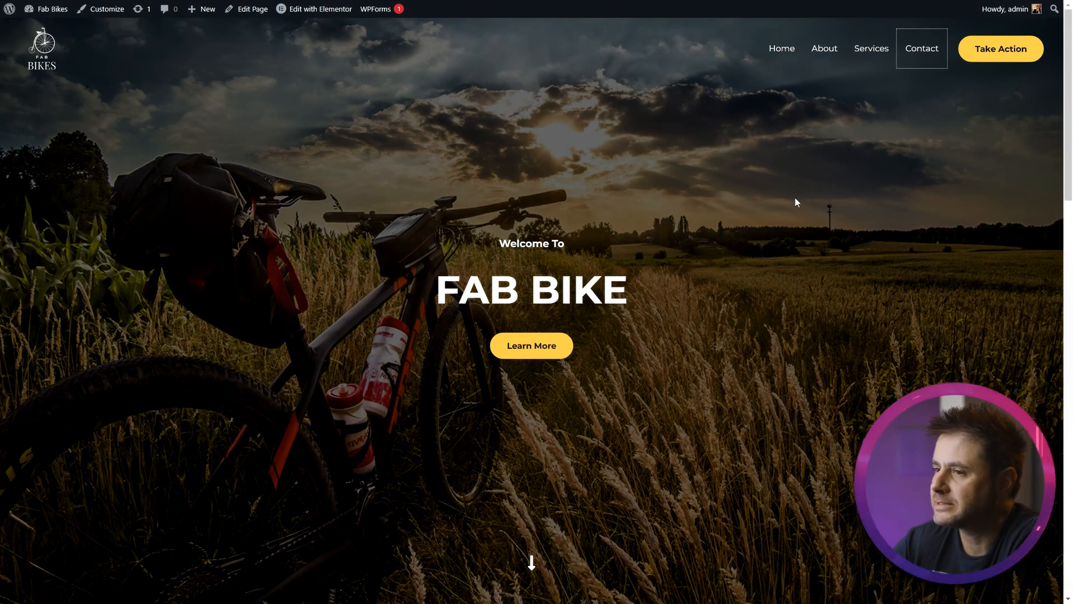
- Edit the Contact page in Elementor and replace the header section's background image with the bike-lane arrow photo
{"action": "left_click", "coordinate": [310, 10]}
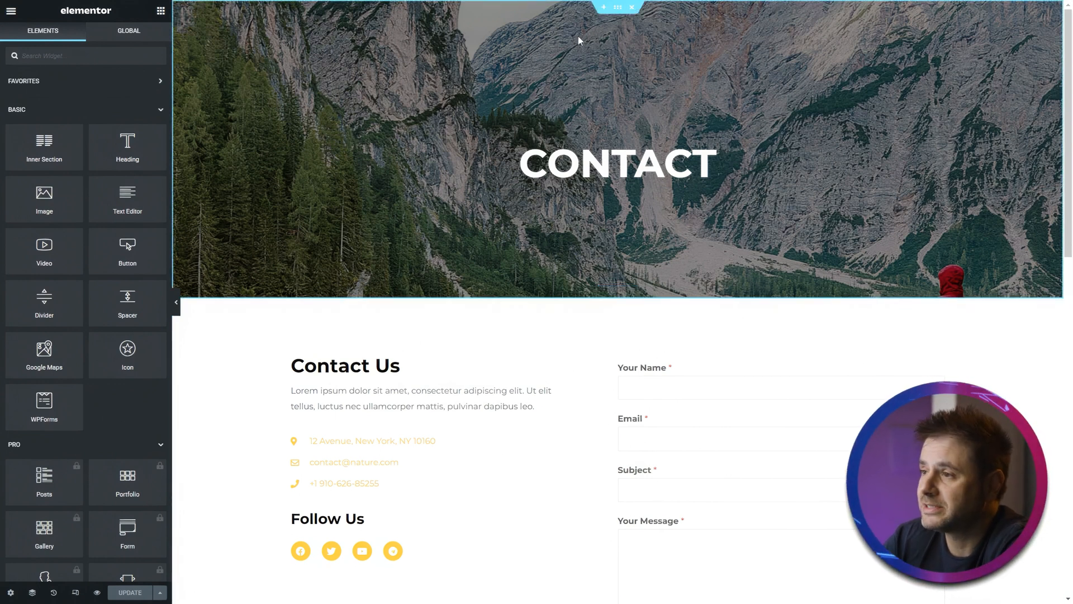
{"action": "left_click", "coordinate": [618, 7]}
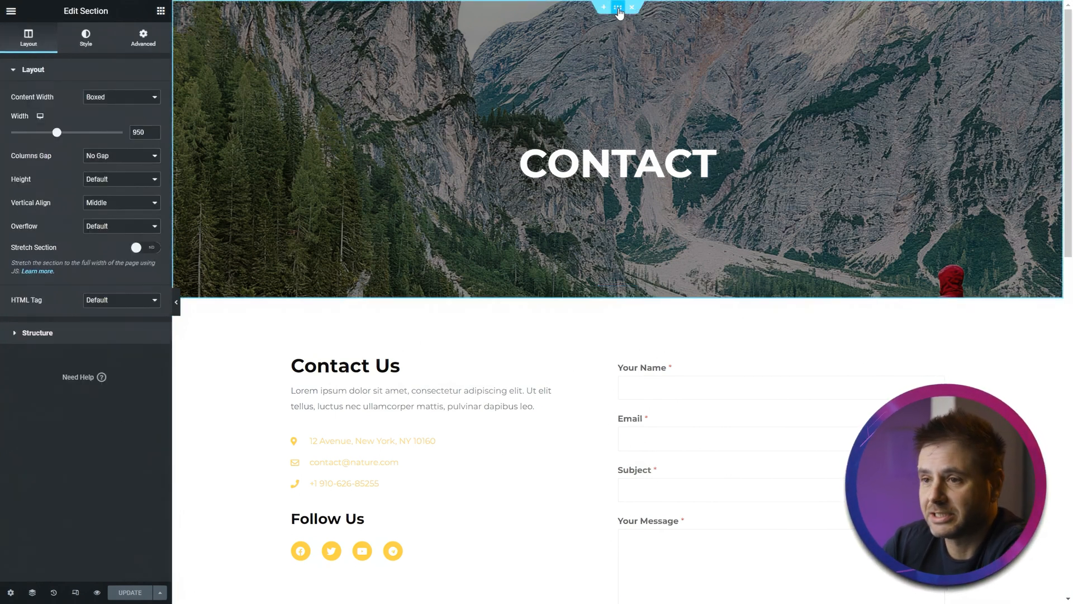
{"action": "left_click", "coordinate": [86, 38]}
{"action": "left_click", "coordinate": [84, 204]}
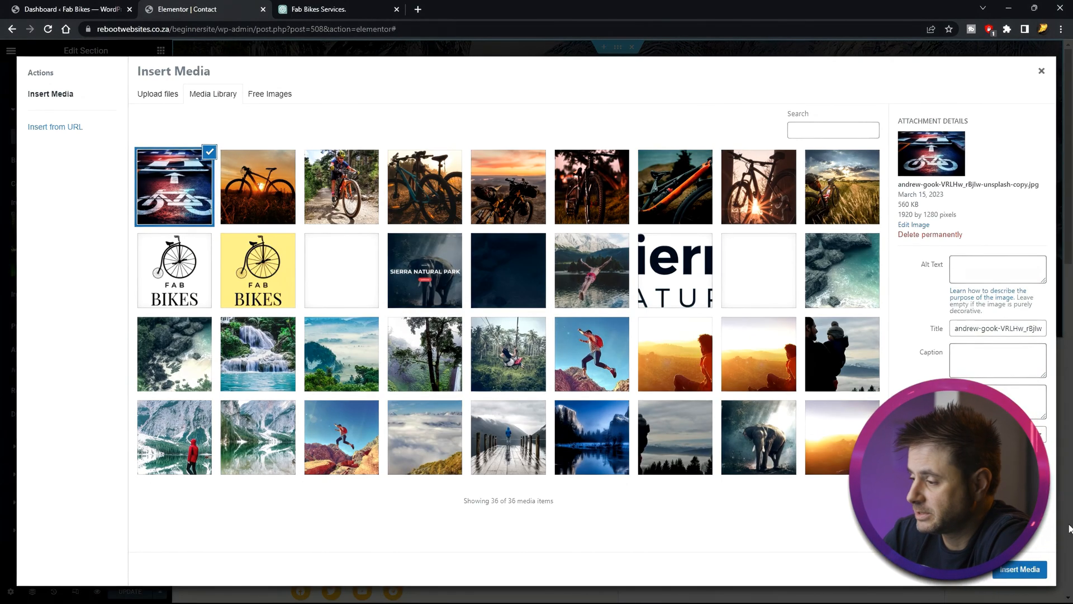
{"action": "left_click", "coordinate": [1020, 569]}
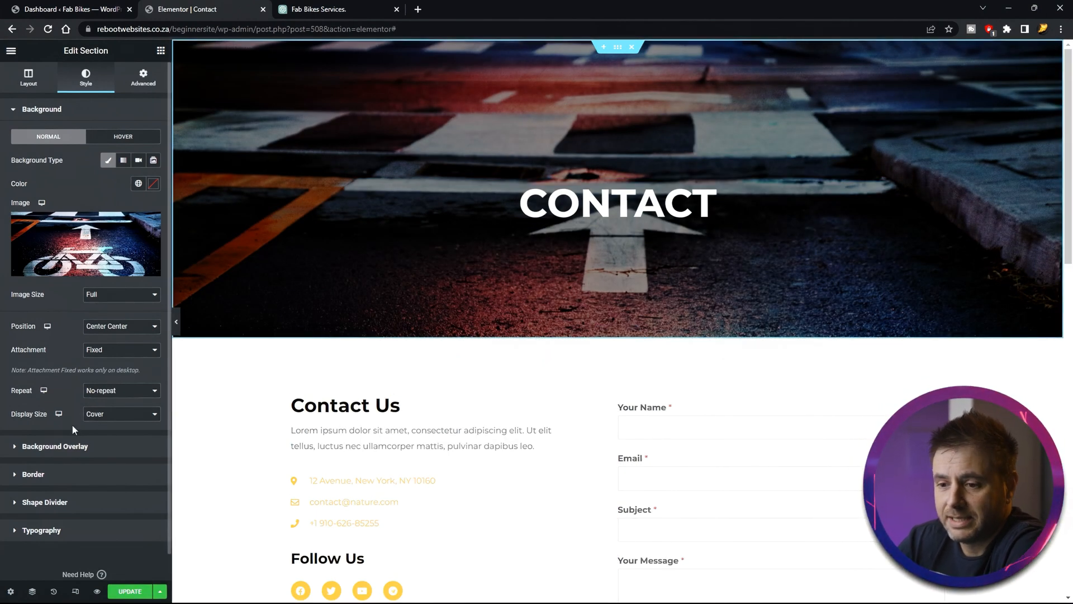
- Open the header section's background overlay settings and nudge the overlay opacity slightly higher
{"action": "left_click", "coordinate": [63, 446]}
{"action": "left_click", "coordinate": [153, 211]}
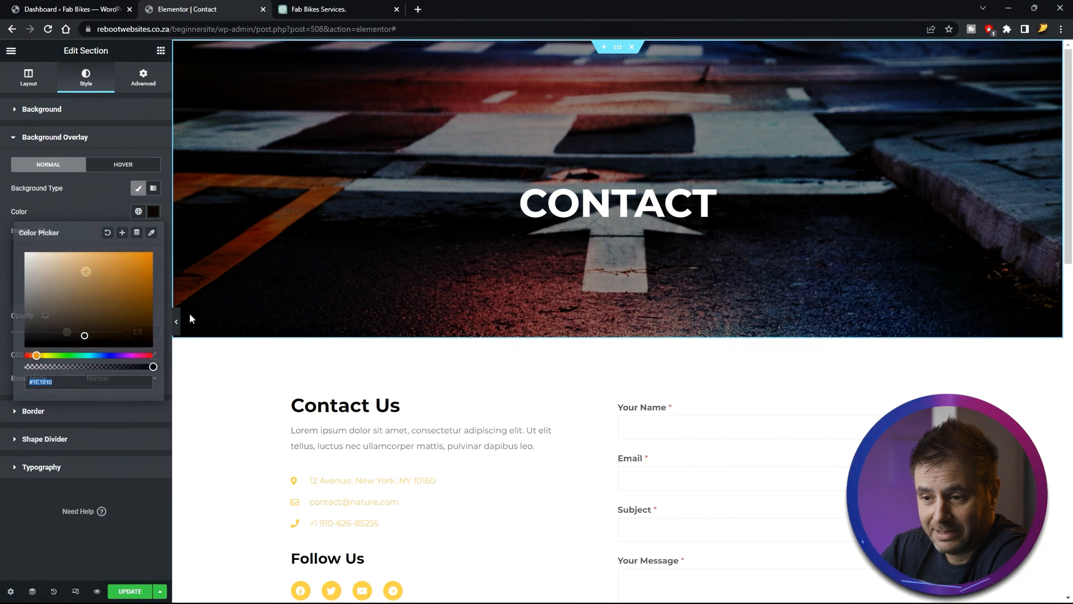
{"action": "left_click", "coordinate": [69, 191]}
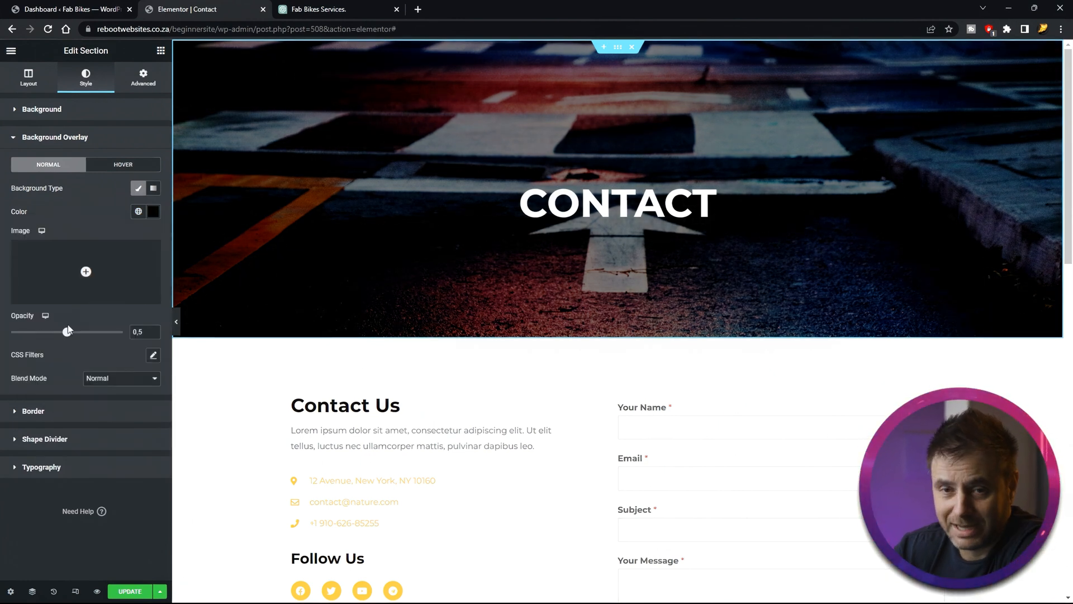
{"action": "left_click_drag", "start_coordinate": [69, 334], "coordinate": [76, 334]}
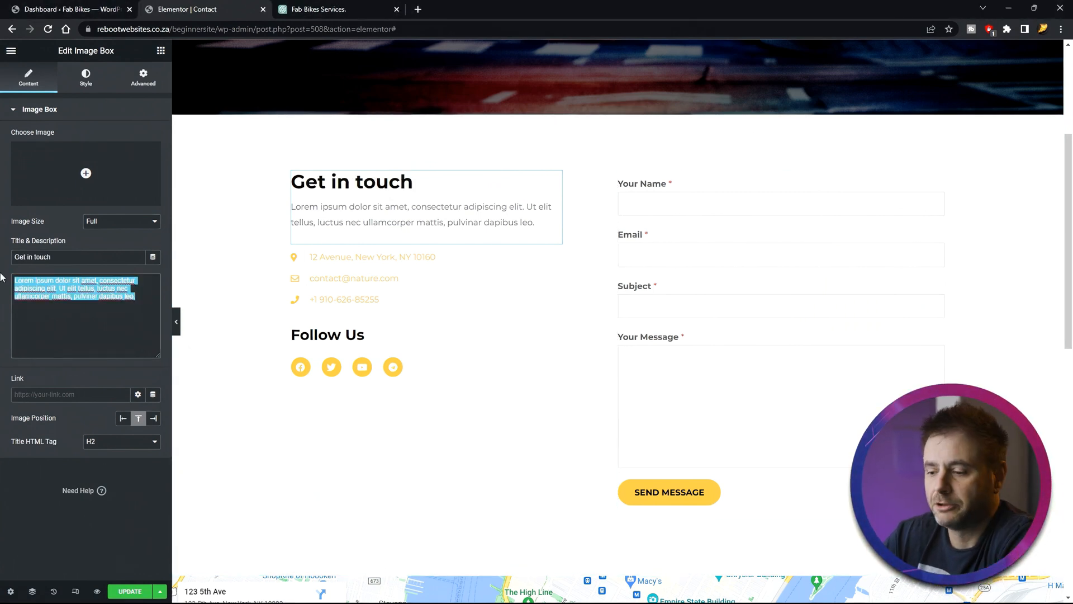
- Delete the placeholder description text under the Contact Us heading
{"action": "key", "text": "BackSpace"}
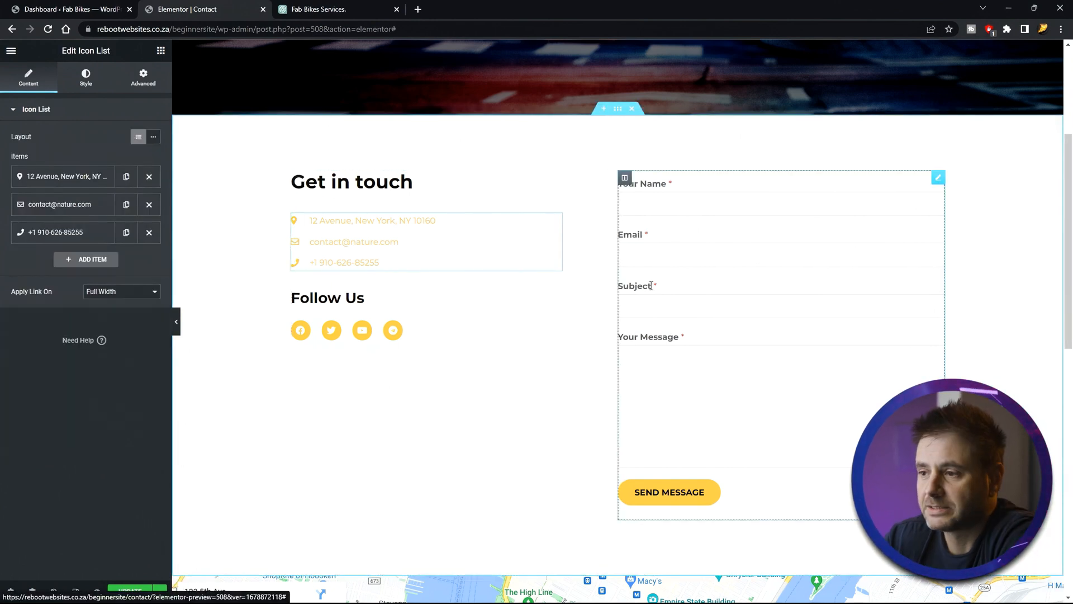
{"action": "left_click", "coordinate": [44, 178]}
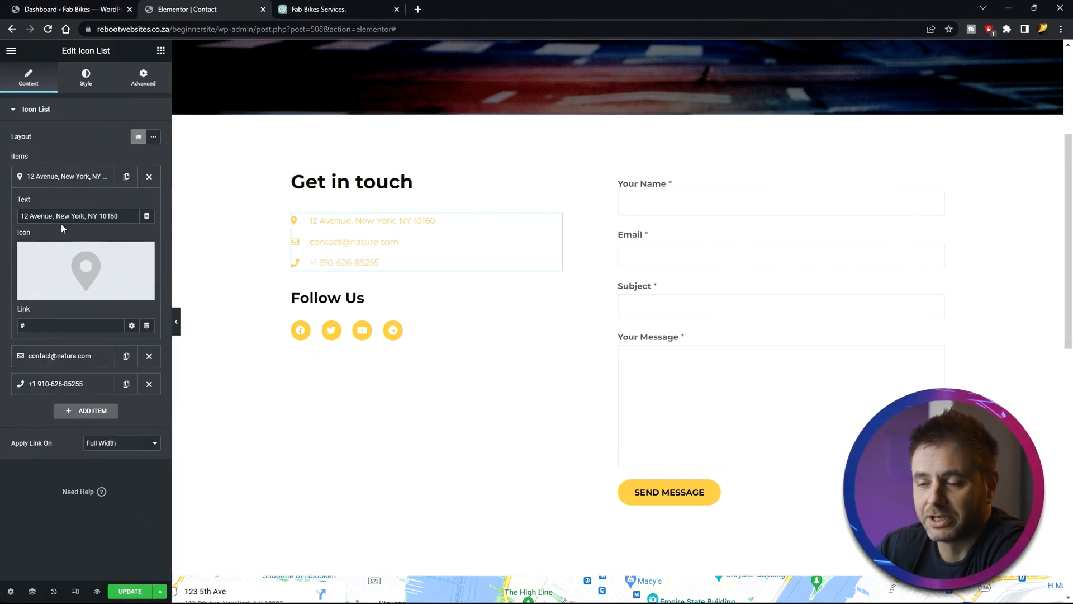
{"action": "left_click", "coordinate": [100, 183]}
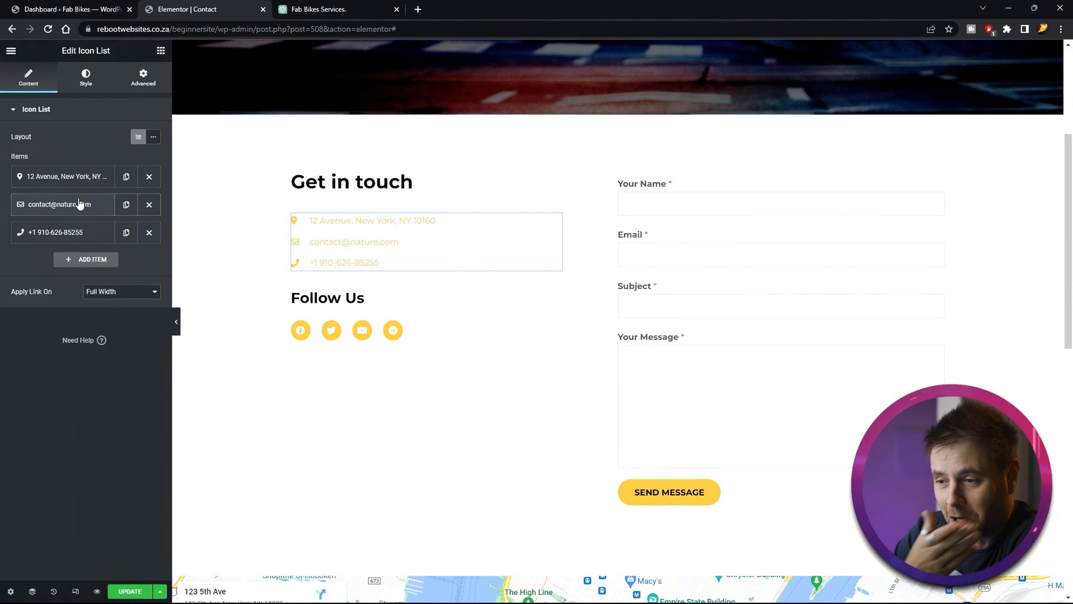
{"action": "left_click", "coordinate": [80, 204]}
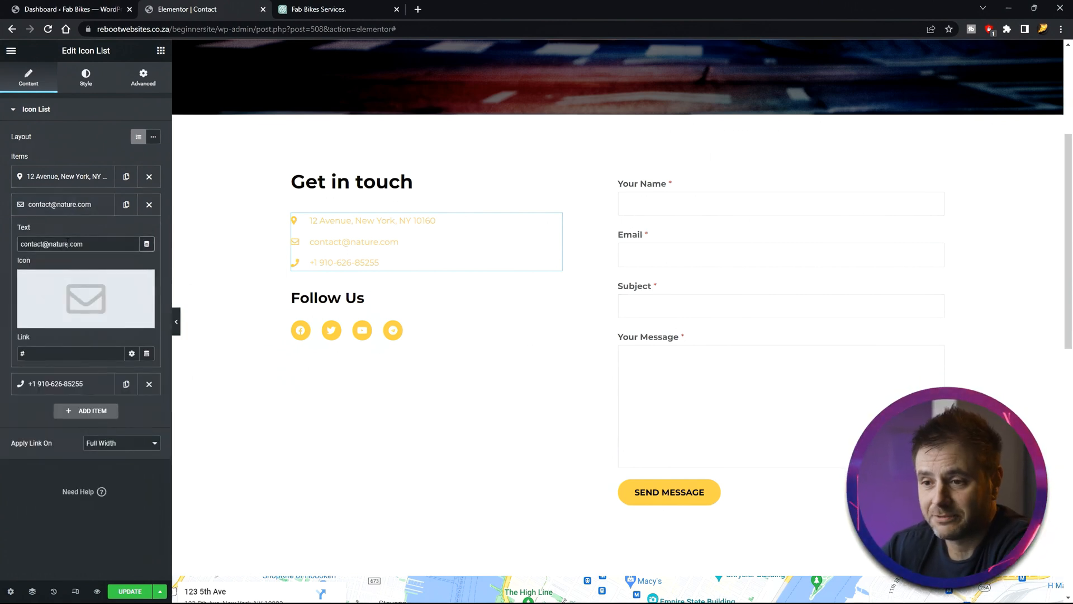
{"action": "type", "text": "es"}
{"action": "left_click", "coordinate": [60, 217]}
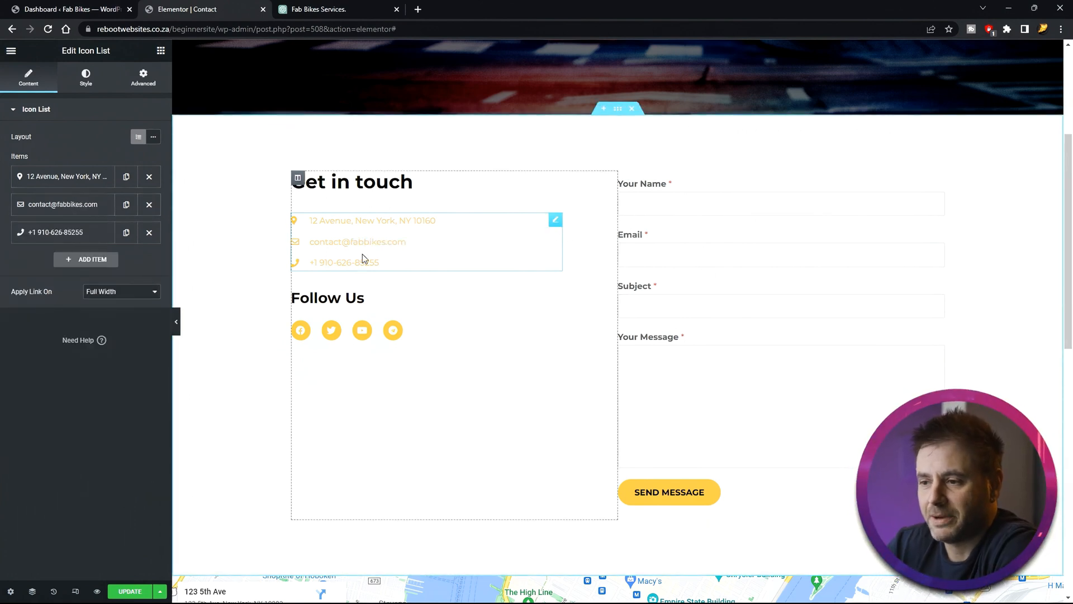
{"action": "left_click", "coordinate": [90, 234]}
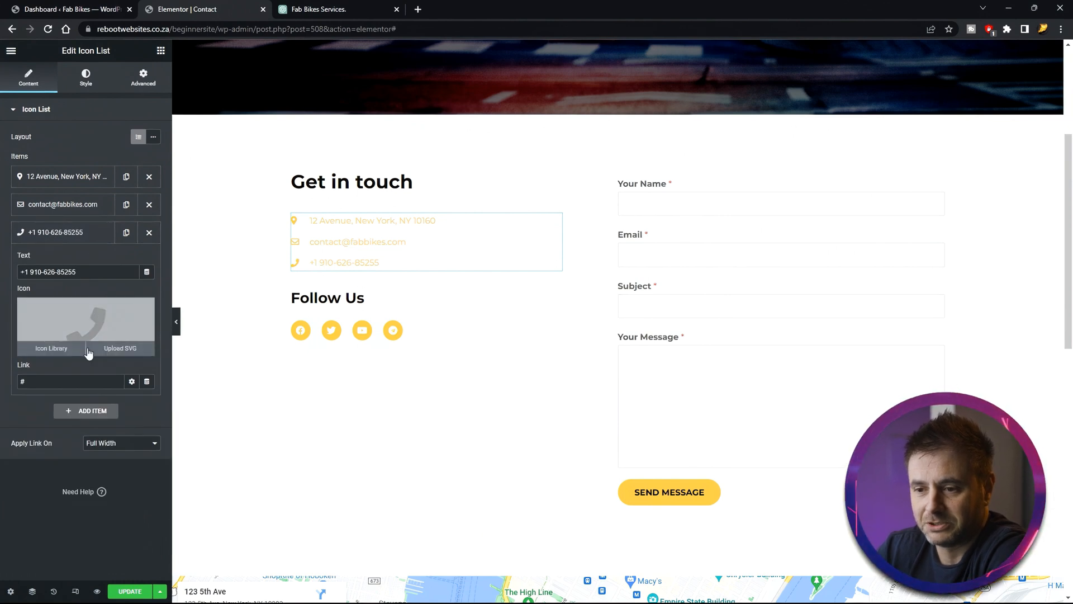
{"action": "left_click", "coordinate": [88, 237]}
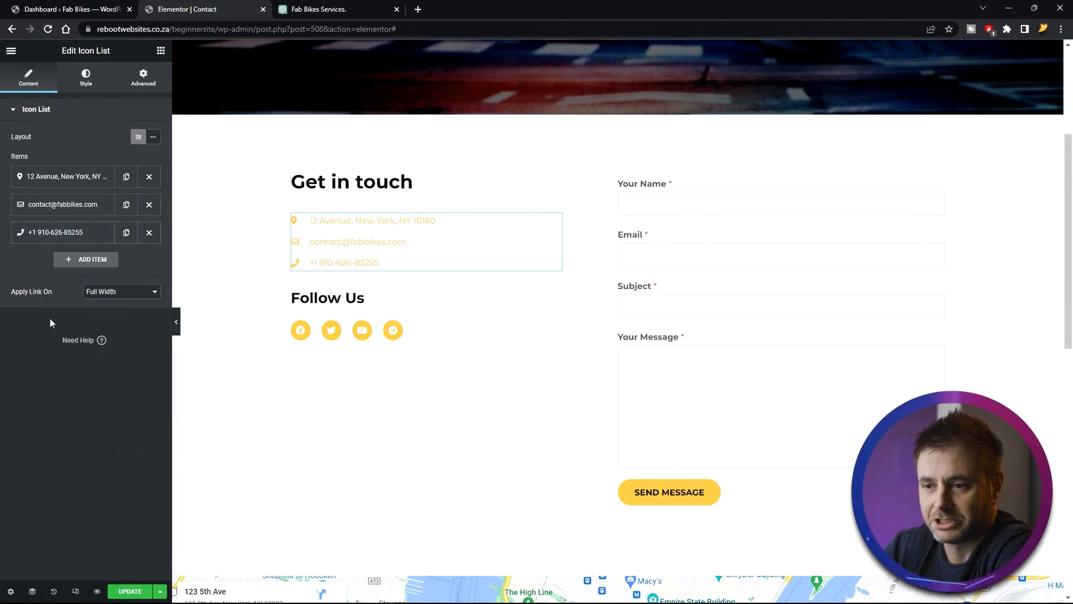
- Examine the Facebook, YouTube and Telegram items of the Follow Us social icons
{"action": "left_click", "coordinate": [445, 338]}
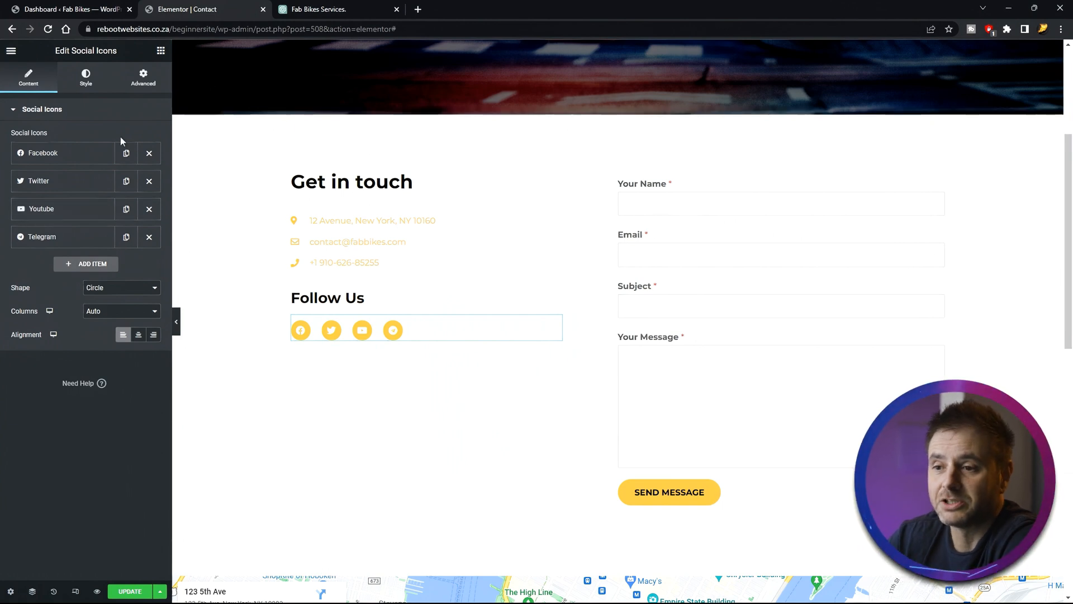
{"action": "left_click", "coordinate": [40, 152]}
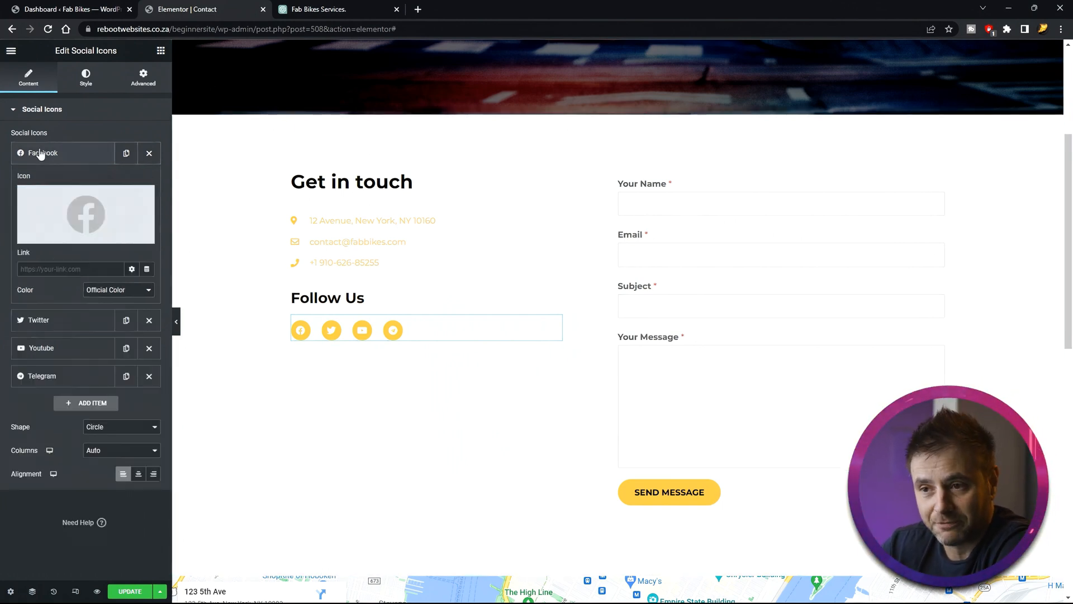
{"action": "left_click", "coordinate": [48, 270]}
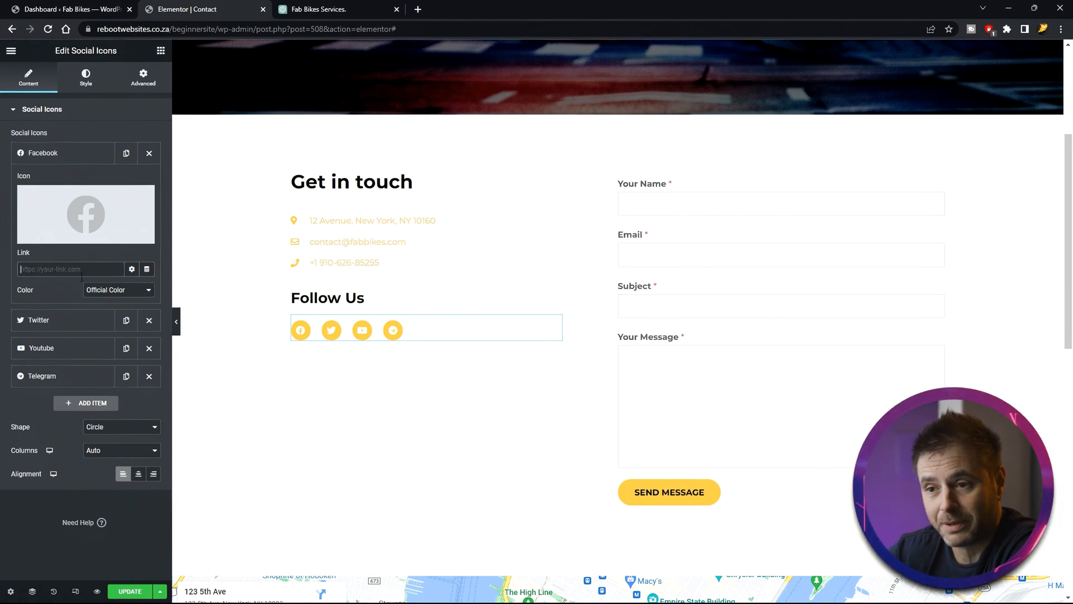
{"action": "left_click", "coordinate": [63, 181]}
{"action": "left_click", "coordinate": [45, 354]}
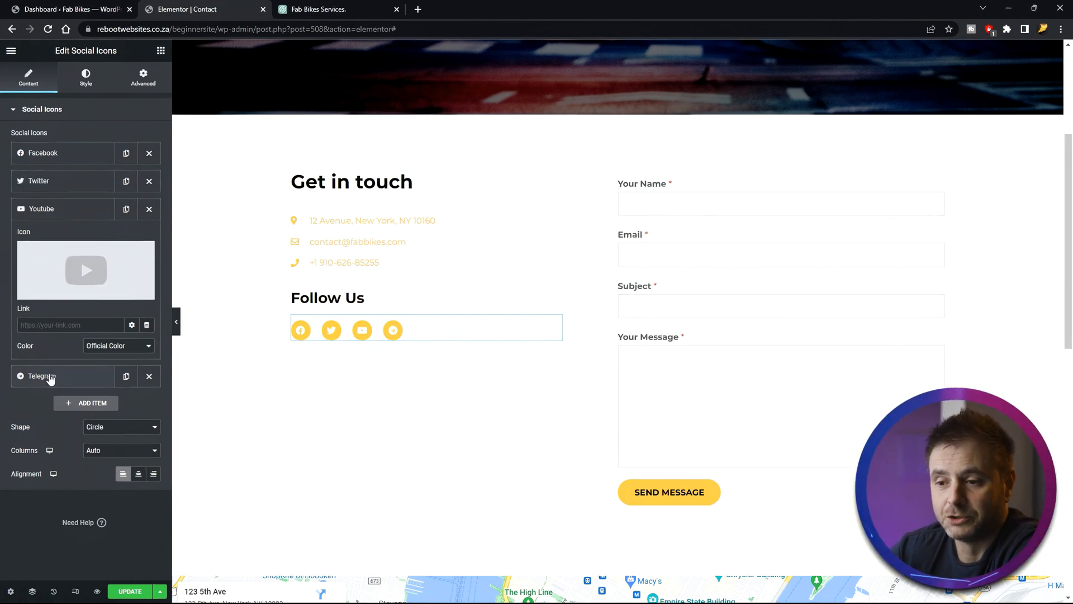
{"action": "left_click", "coordinate": [51, 378]}
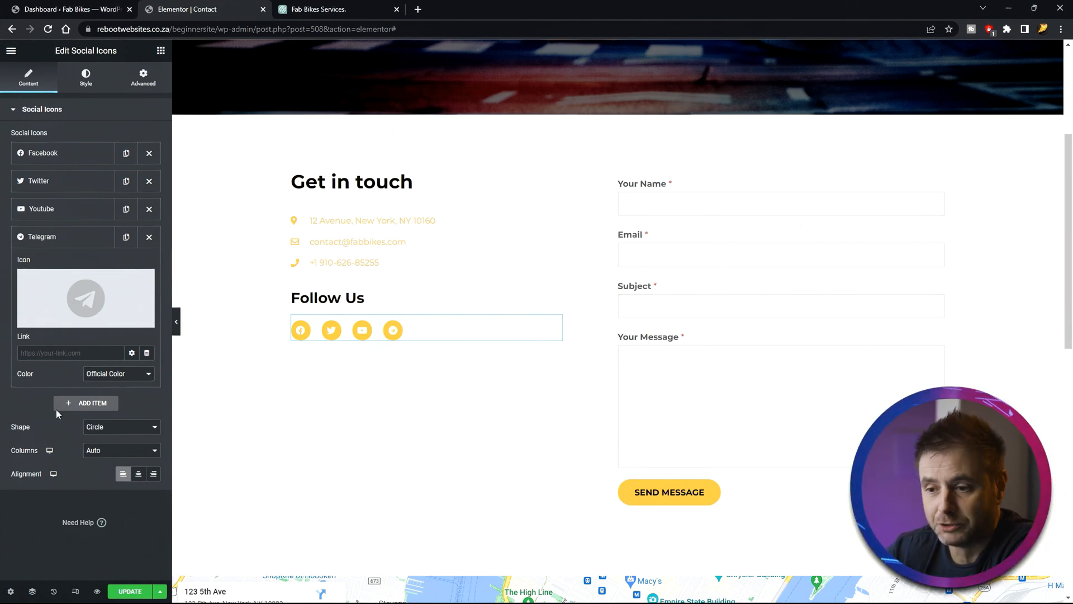
{"action": "left_click", "coordinate": [81, 401]}
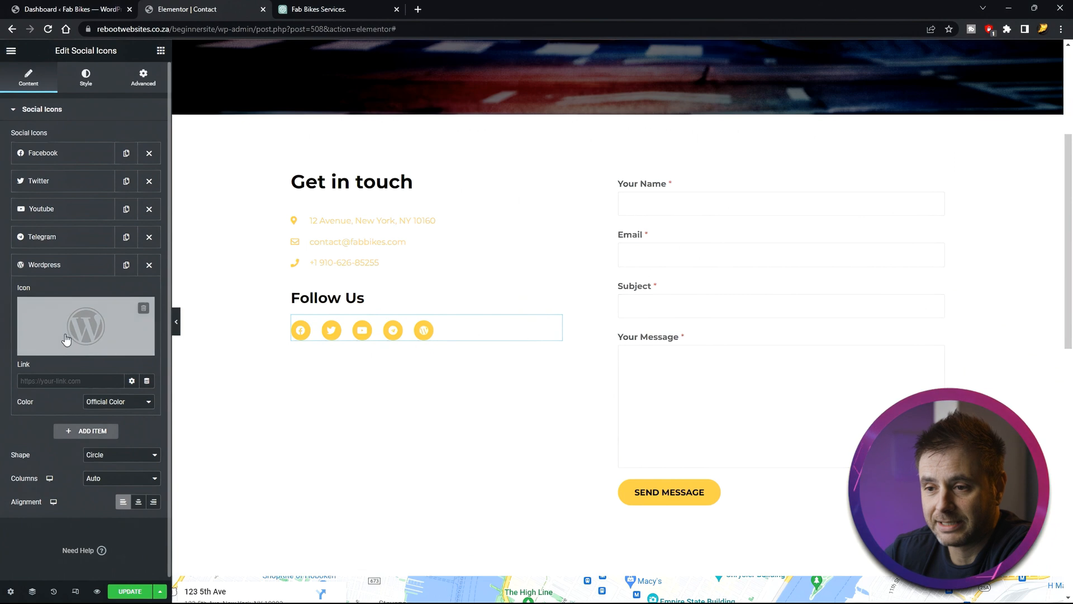
{"action": "left_click", "coordinate": [65, 305]}
{"action": "left_click", "coordinate": [509, 146]}
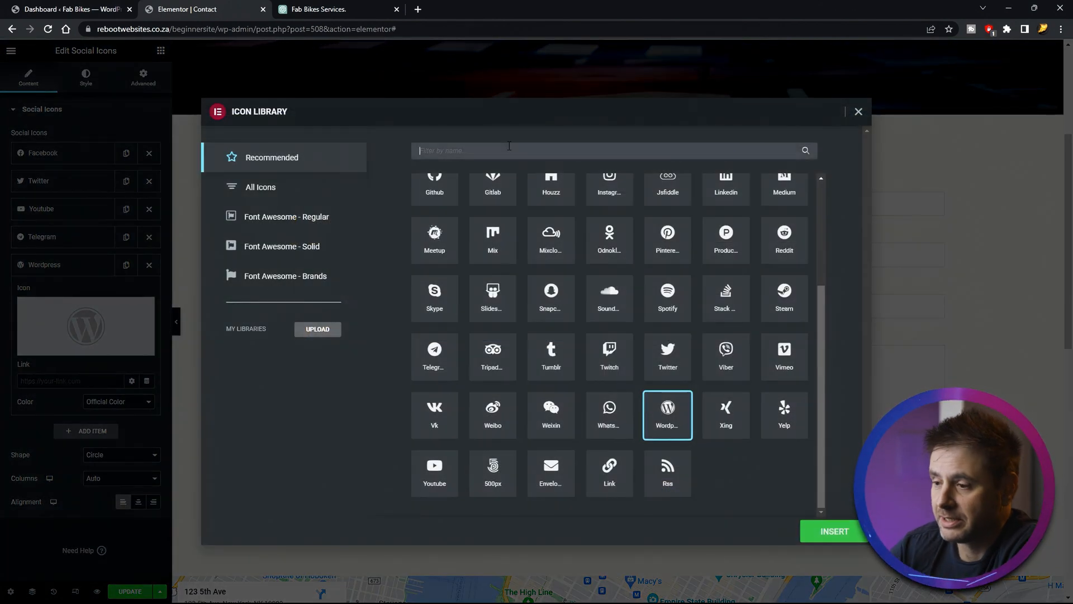
{"action": "type", "text": "you"}
{"action": "left_click", "coordinate": [432, 238]}
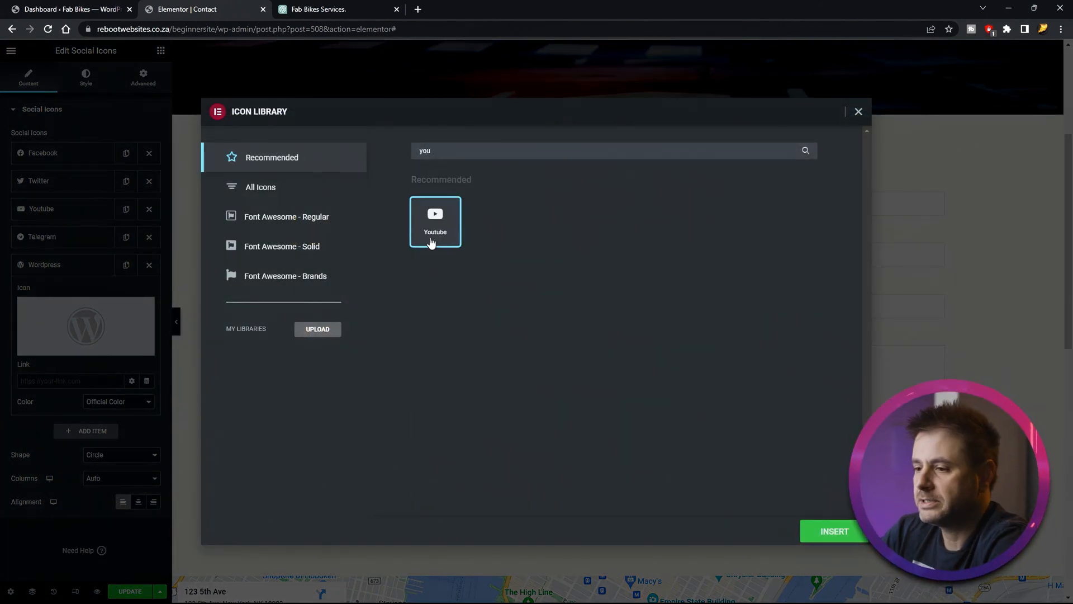
{"action": "left_click", "coordinate": [836, 530]}
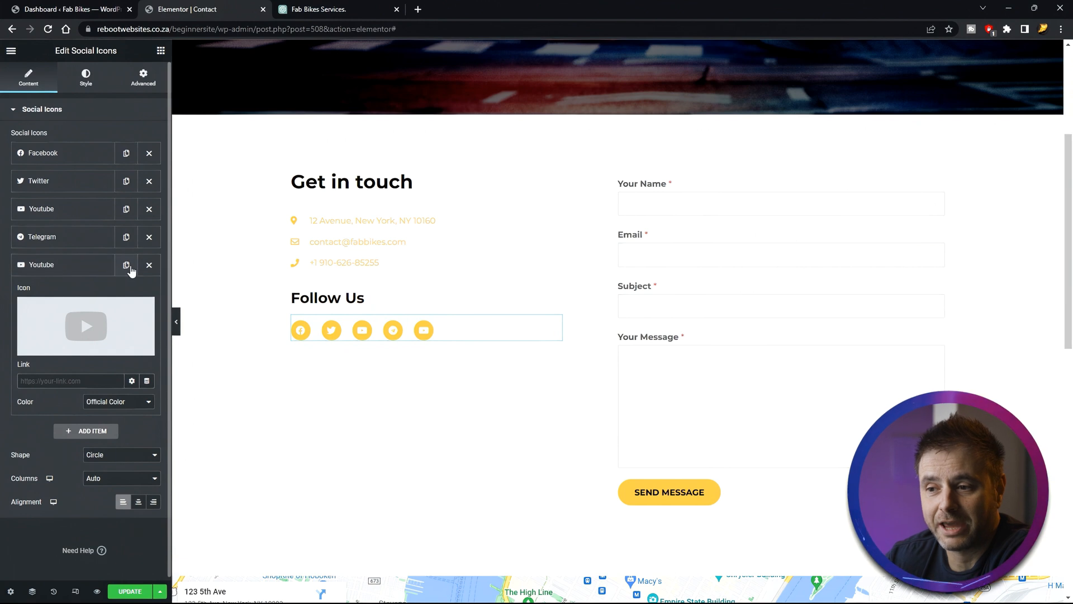
{"action": "left_click", "coordinate": [149, 265]}
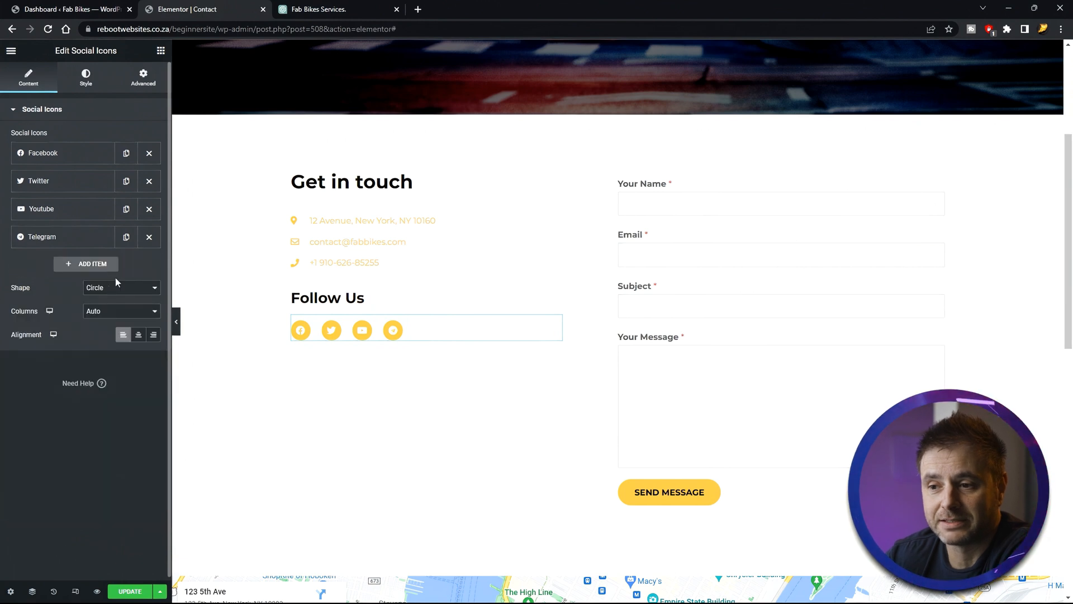
- Remove the Twitter icon from the Follow Us social icons
{"action": "left_click", "coordinate": [149, 181]}
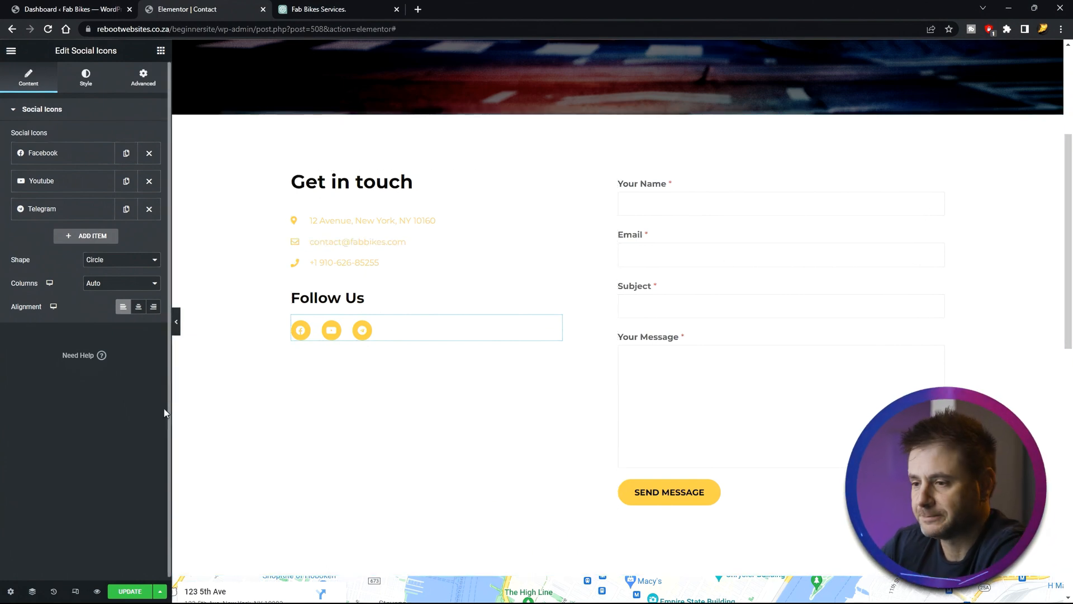
- Set the Google Map's zoom to 16 and update the page
{"action": "scroll", "coordinate": [226, 425], "scroll_direction": "down", "scroll_amount": 4}
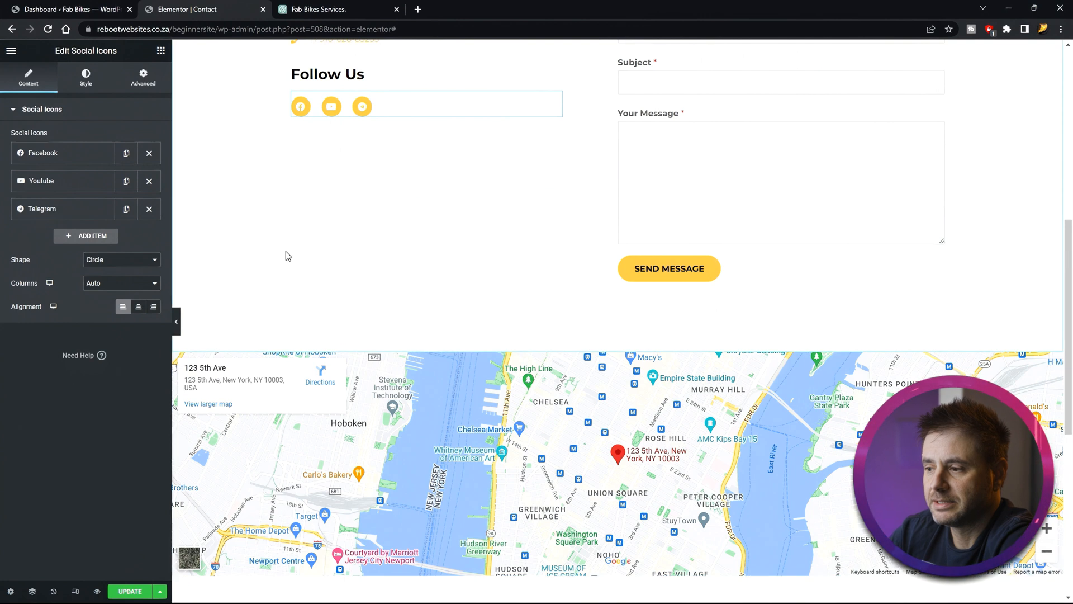
{"action": "scroll", "coordinate": [286, 251], "scroll_direction": "down", "scroll_amount": 3}
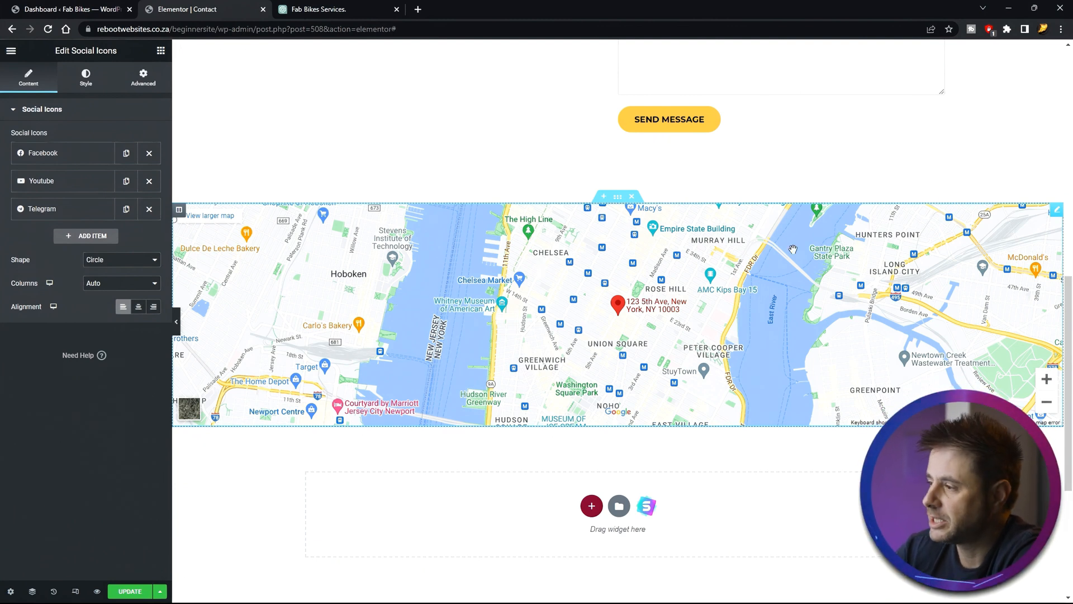
{"action": "left_click", "coordinate": [1056, 210]}
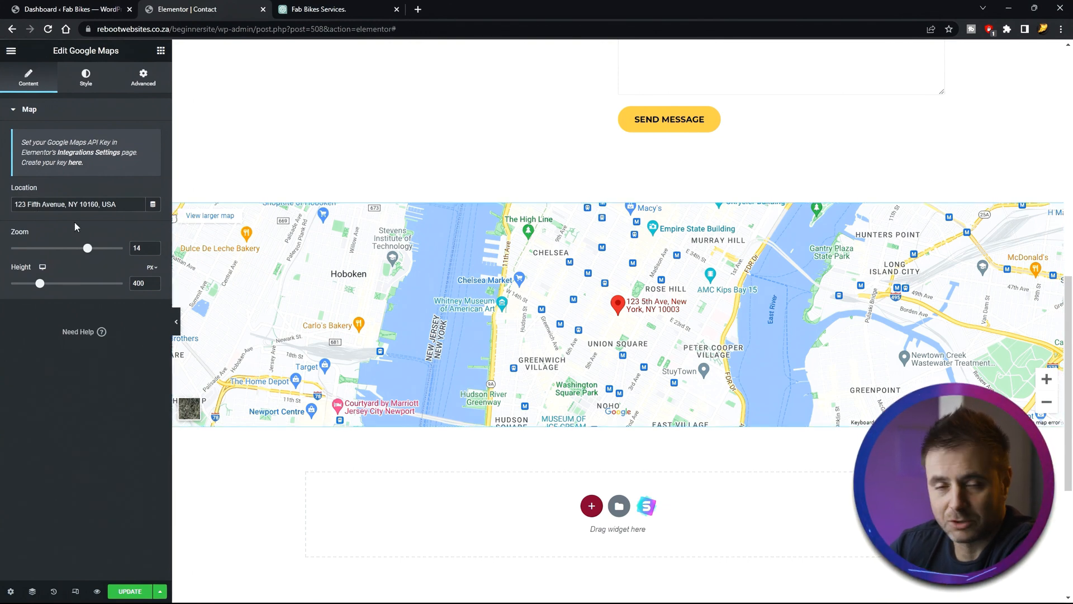
{"action": "left_click_drag", "start_coordinate": [122, 205], "coordinate": [1, 204]}
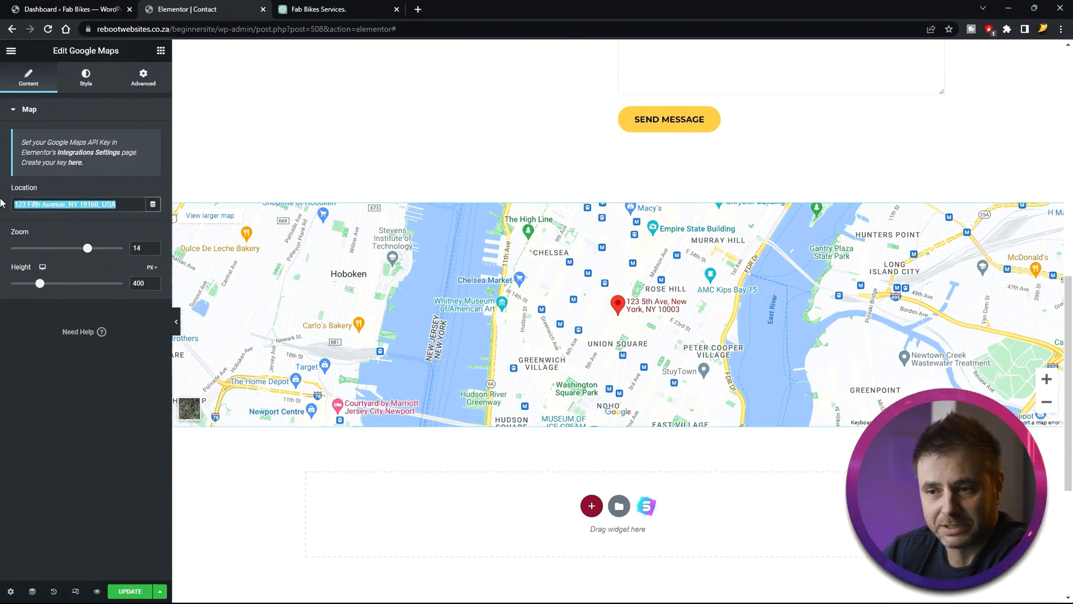
{"action": "left_click_drag", "start_coordinate": [93, 250], "coordinate": [101, 255]}
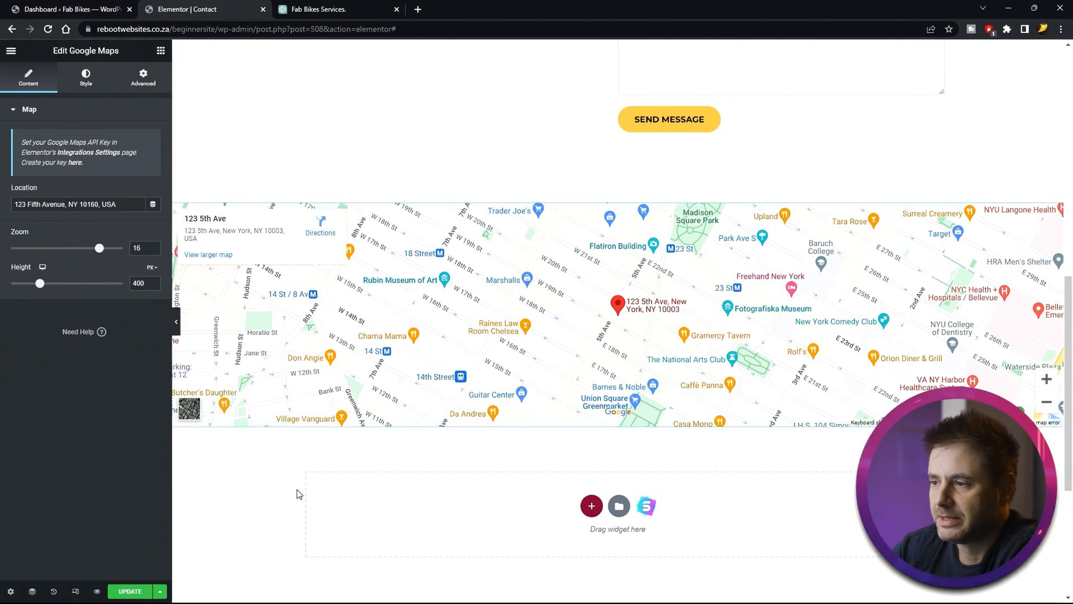
{"action": "scroll", "coordinate": [401, 538], "scroll_direction": "up", "scroll_amount": 9}
{"action": "scroll", "coordinate": [428, 527], "scroll_direction": "down", "scroll_amount": 4}
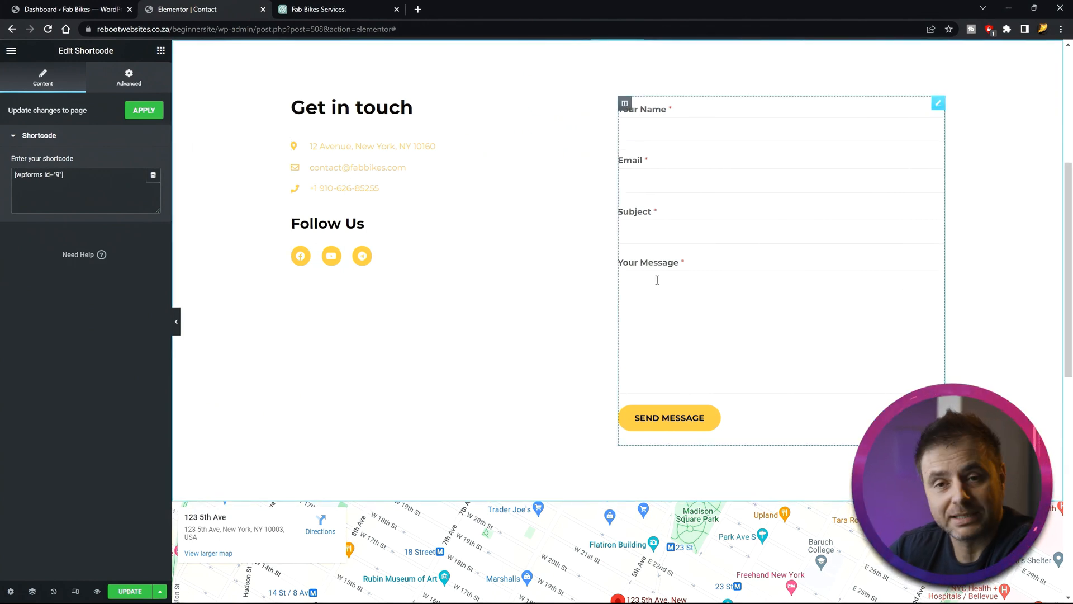
{"action": "left_click", "coordinate": [130, 591]}
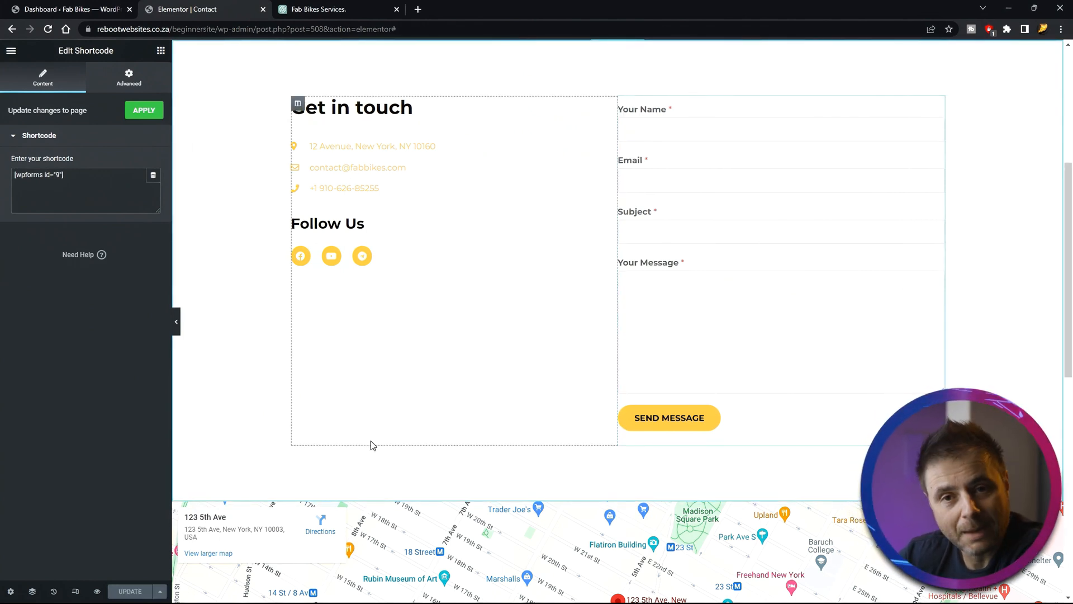
- Give the left contact-details column a Fade In Left entrance animation
{"action": "scroll", "coordinate": [234, 494], "scroll_direction": "up", "scroll_amount": 4}
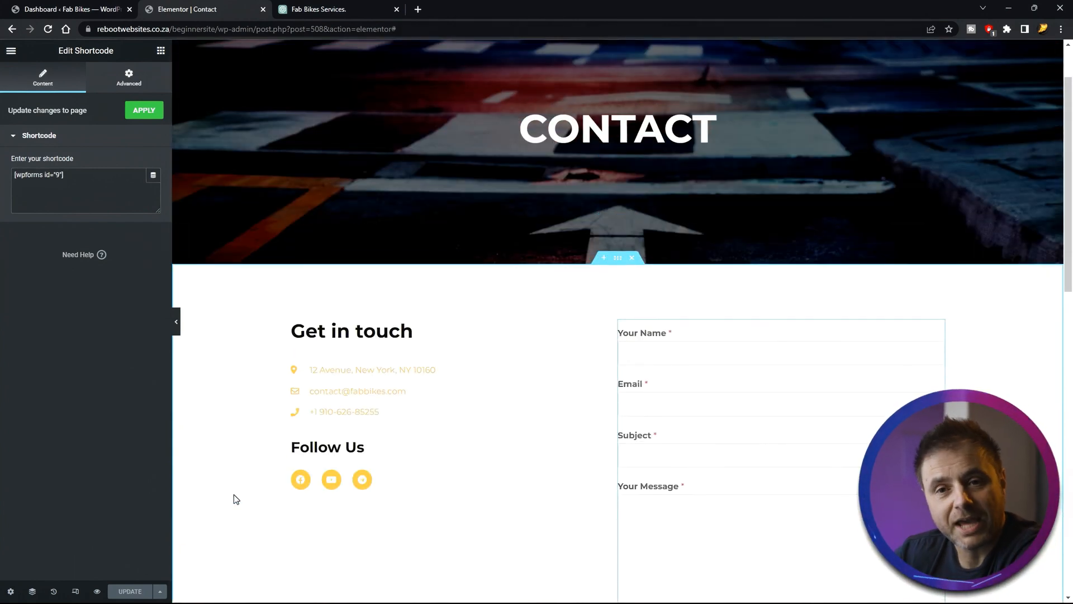
{"action": "left_click", "coordinate": [298, 326]}
{"action": "left_click", "coordinate": [130, 76]}
{"action": "left_click", "coordinate": [45, 338]}
{"action": "left_click", "coordinate": [73, 178]}
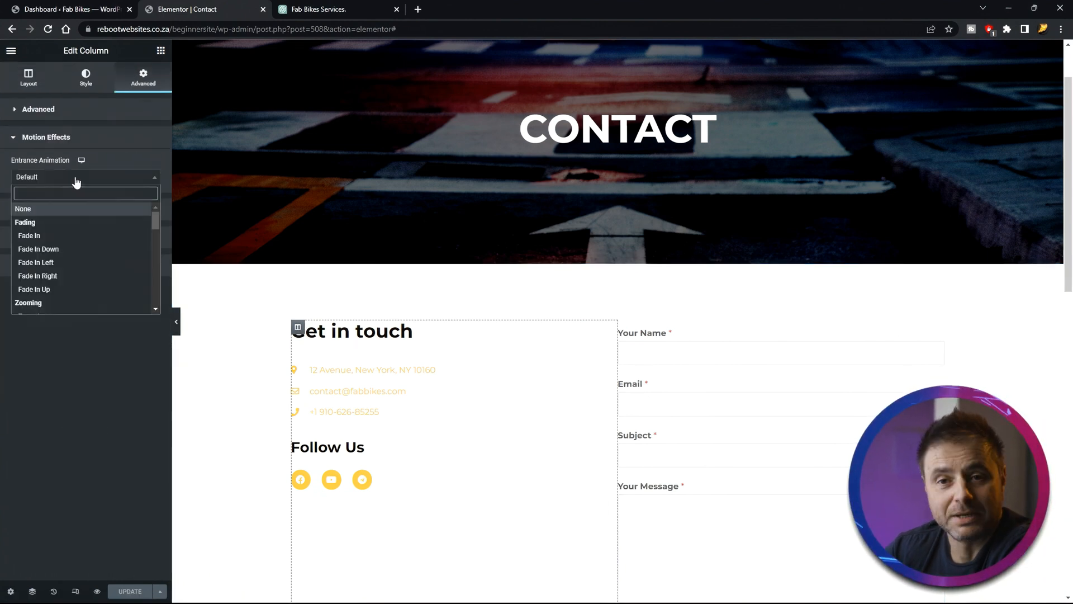
{"action": "left_click", "coordinate": [35, 262]}
- Give the contact form column a Zoom In entrance animation and update the page
{"action": "left_click", "coordinate": [28, 76]}
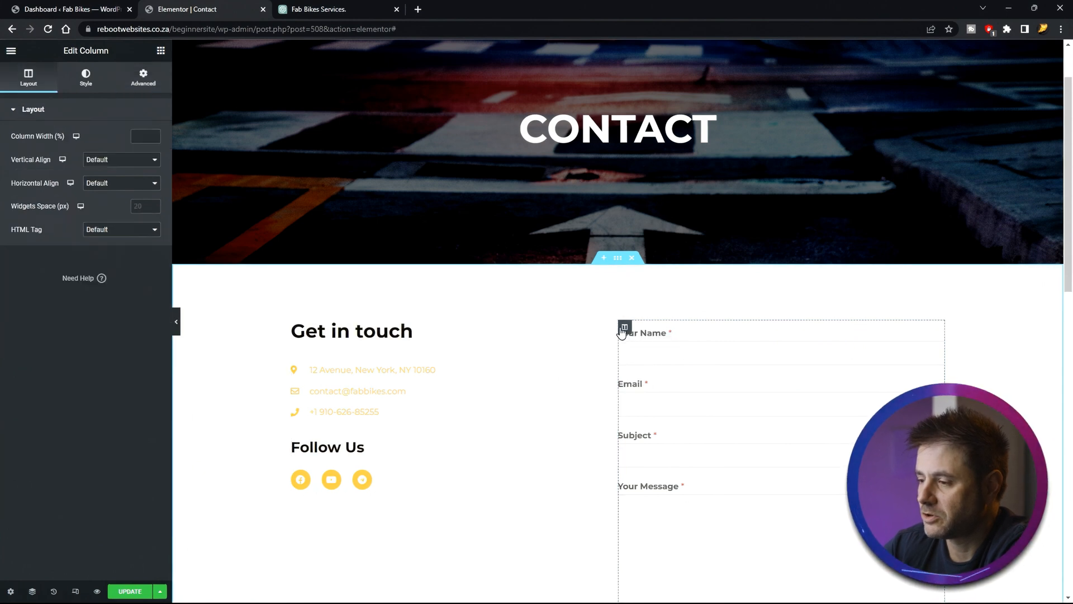
{"action": "left_click", "coordinate": [143, 76]}
{"action": "left_click", "coordinate": [46, 302]}
{"action": "scroll", "coordinate": [207, 493], "scroll_direction": "down", "scroll_amount": 7}
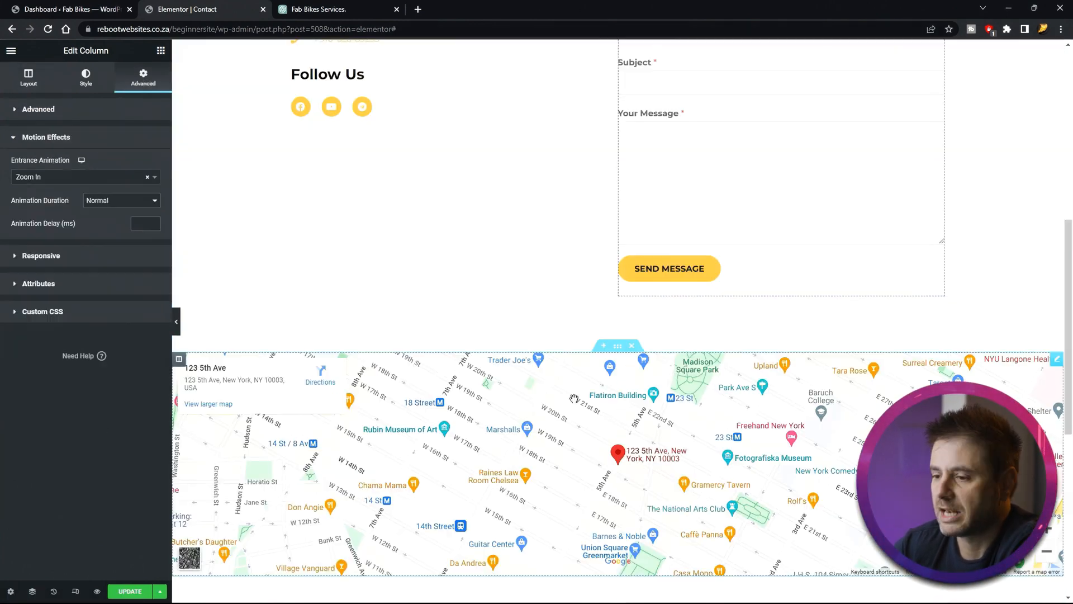
{"action": "scroll", "coordinate": [207, 493], "scroll_direction": "down", "scroll_amount": 4}
{"action": "left_click", "coordinate": [129, 590]}
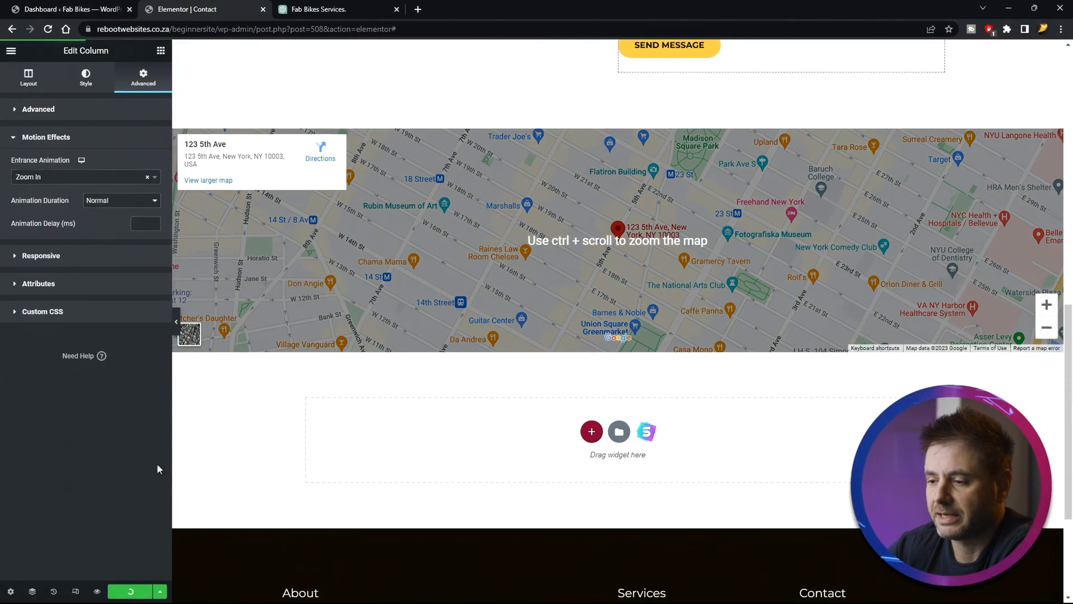
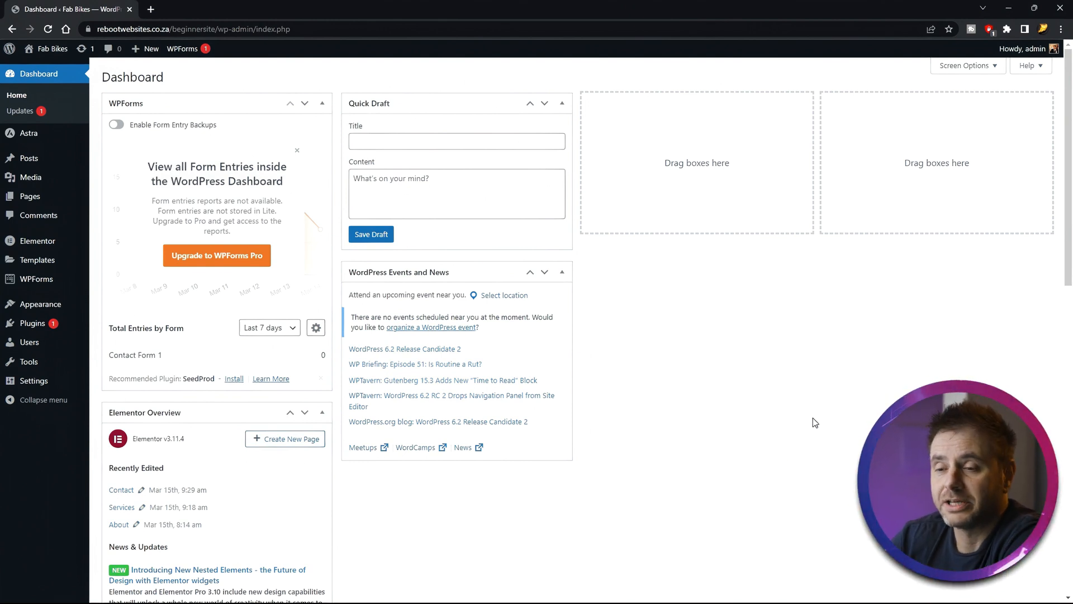
- Set Contact Form 1's default notification Send To address to the business e-mail, then save and exit the form builder
{"action": "mouse_move", "coordinate": [33, 284]}
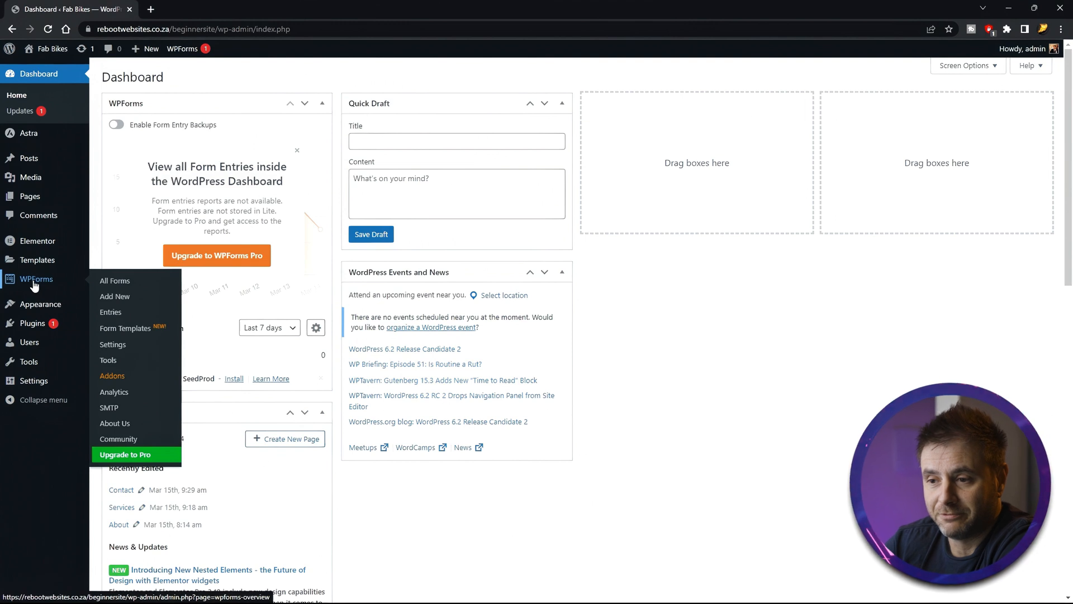
{"action": "left_click", "coordinate": [110, 281]}
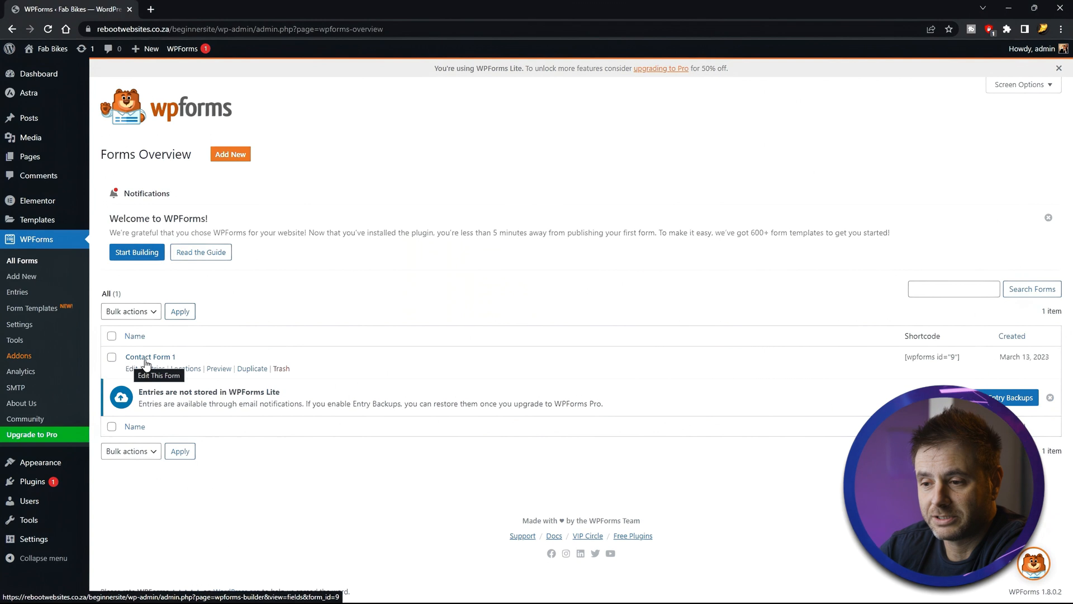
{"action": "left_click", "coordinate": [132, 370]}
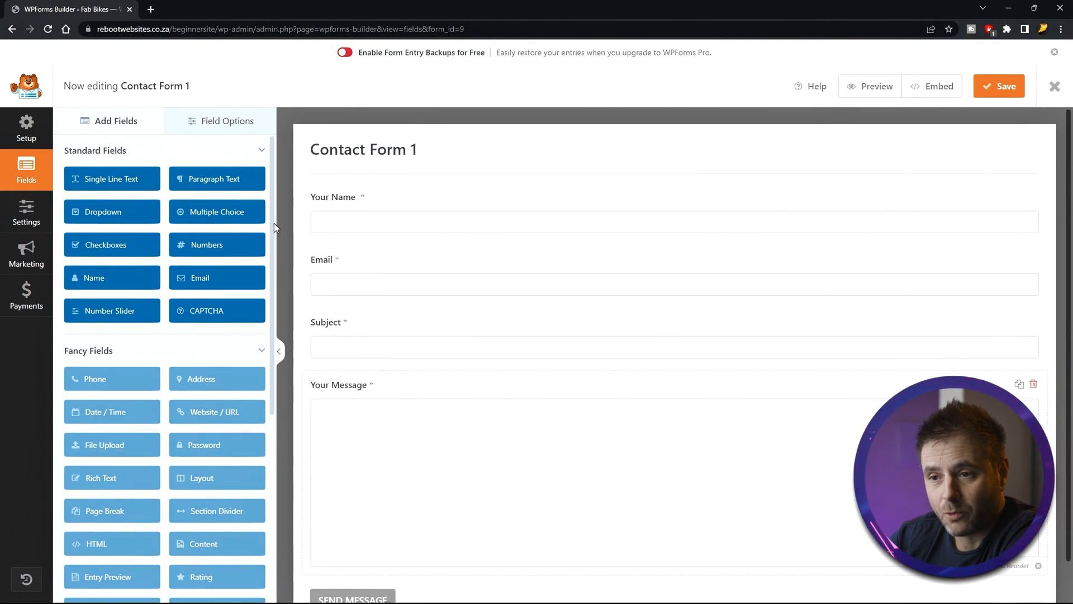
{"action": "left_click", "coordinate": [29, 219]}
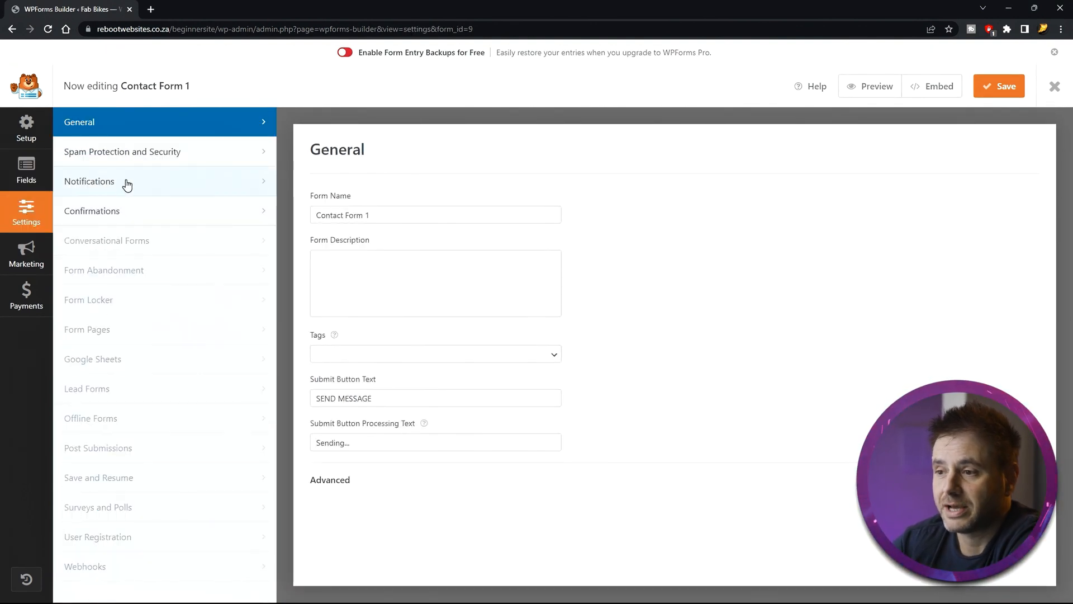
{"action": "left_click", "coordinate": [169, 190]}
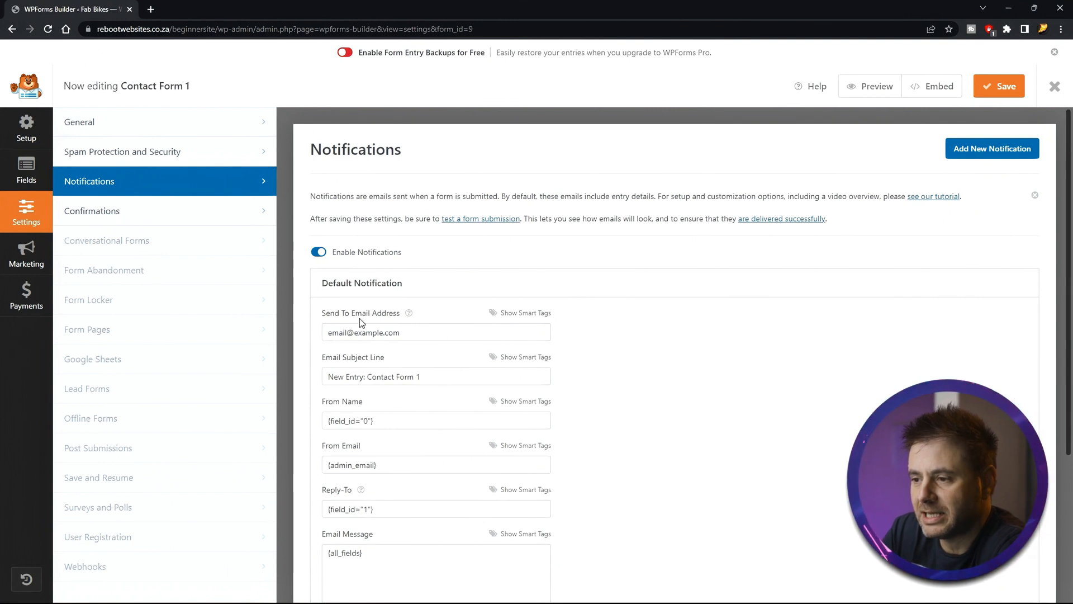
{"action": "left_click", "coordinate": [409, 327]}
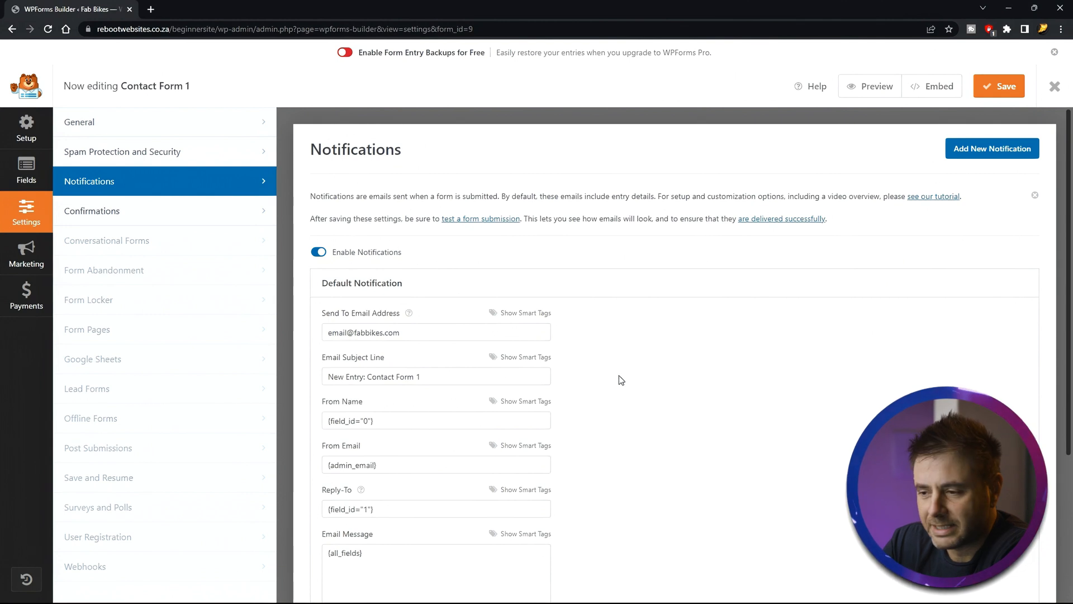
{"action": "scroll", "coordinate": [619, 374], "scroll_direction": "down", "scroll_amount": 3}
{"action": "scroll", "coordinate": [638, 367], "scroll_direction": "down", "scroll_amount": 1}
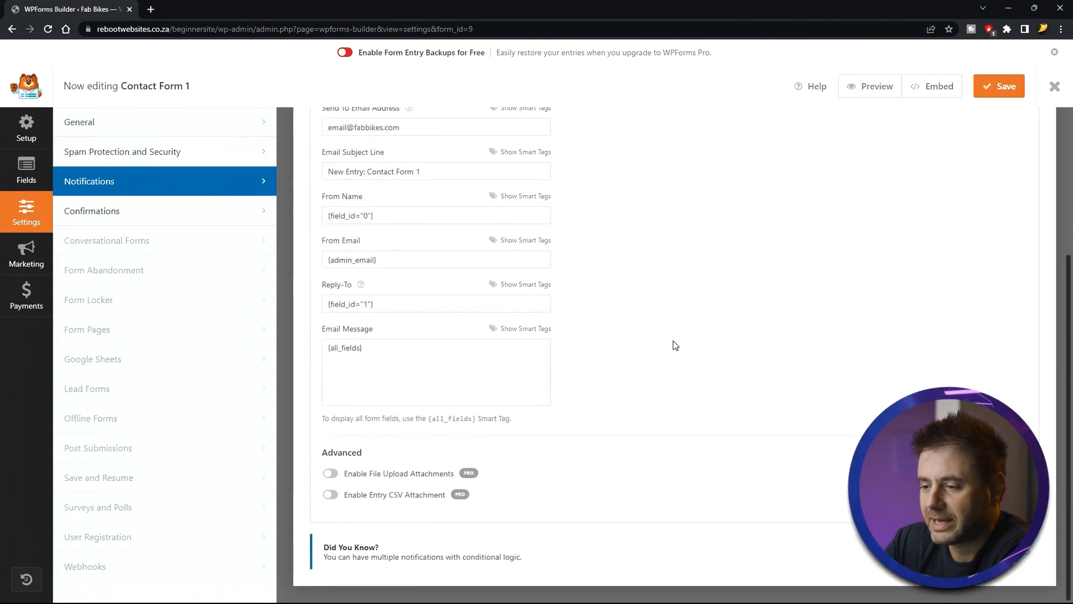
{"action": "scroll", "coordinate": [660, 352], "scroll_direction": "up", "scroll_amount": 3}
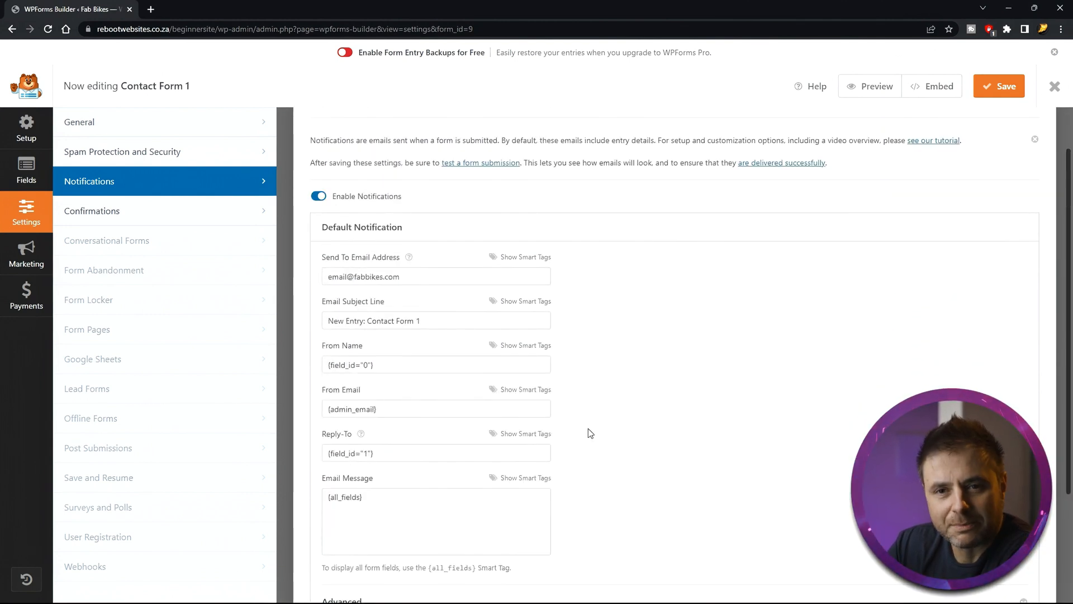
{"action": "scroll", "coordinate": [671, 374], "scroll_direction": "up", "scroll_amount": 2}
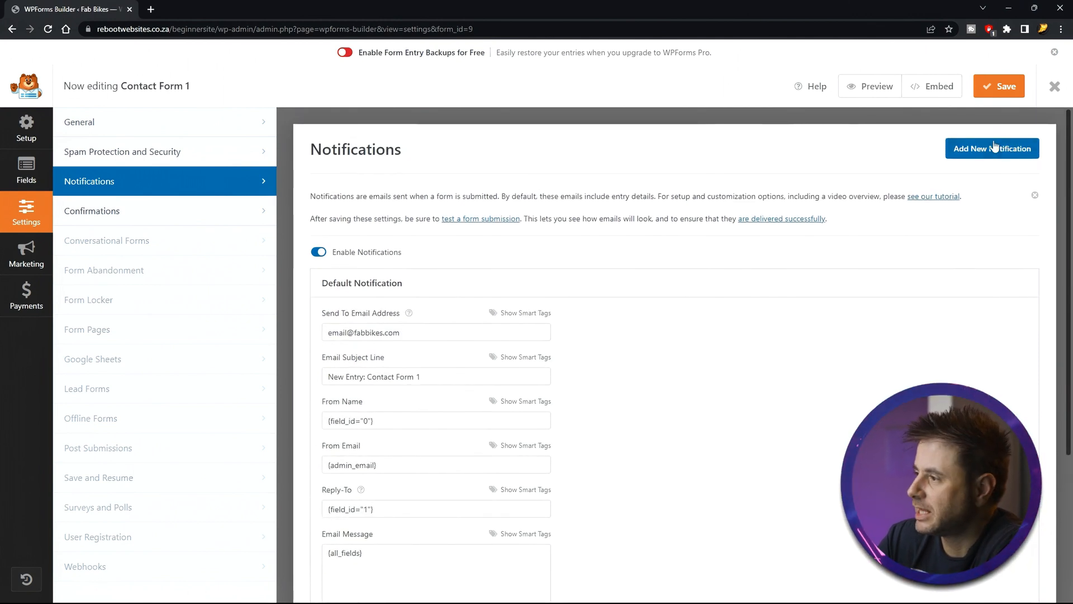
{"action": "left_click", "coordinate": [996, 88]}
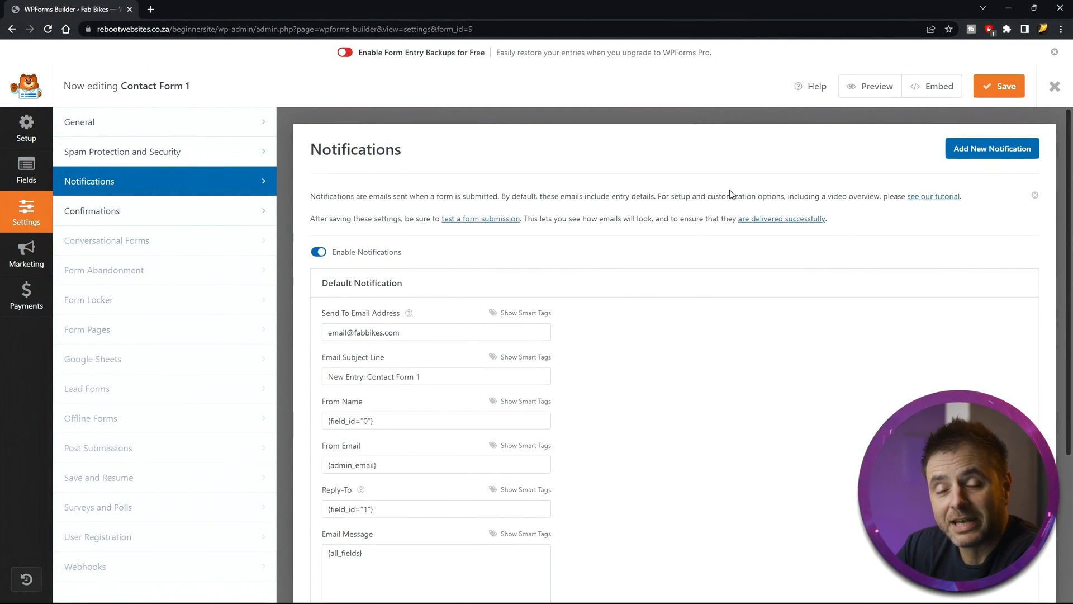
{"action": "left_click", "coordinate": [1056, 87]}
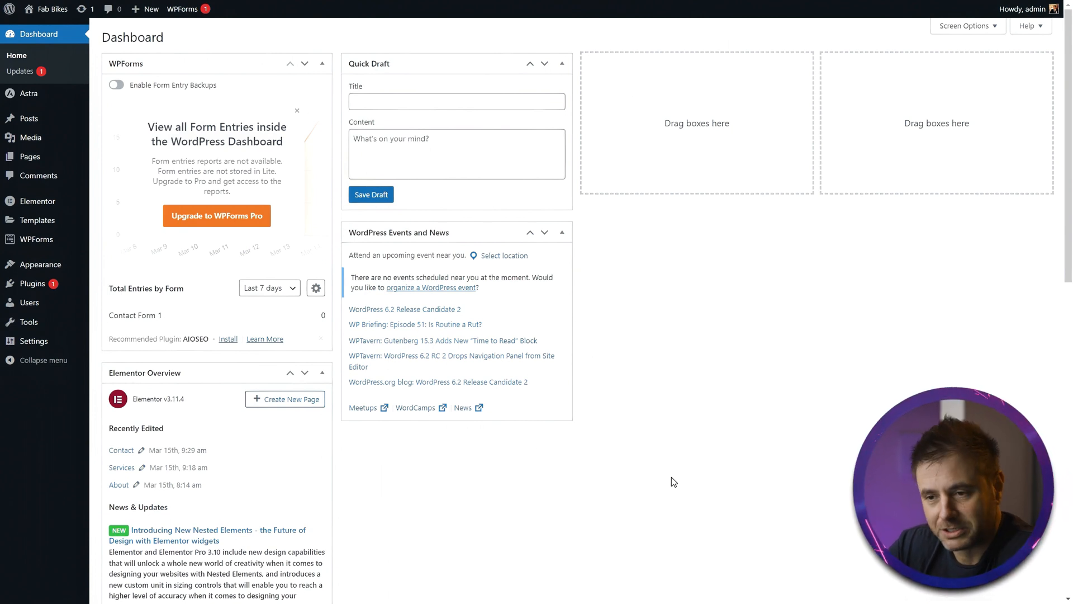
{"action": "mouse_move", "coordinate": [66, 267]}
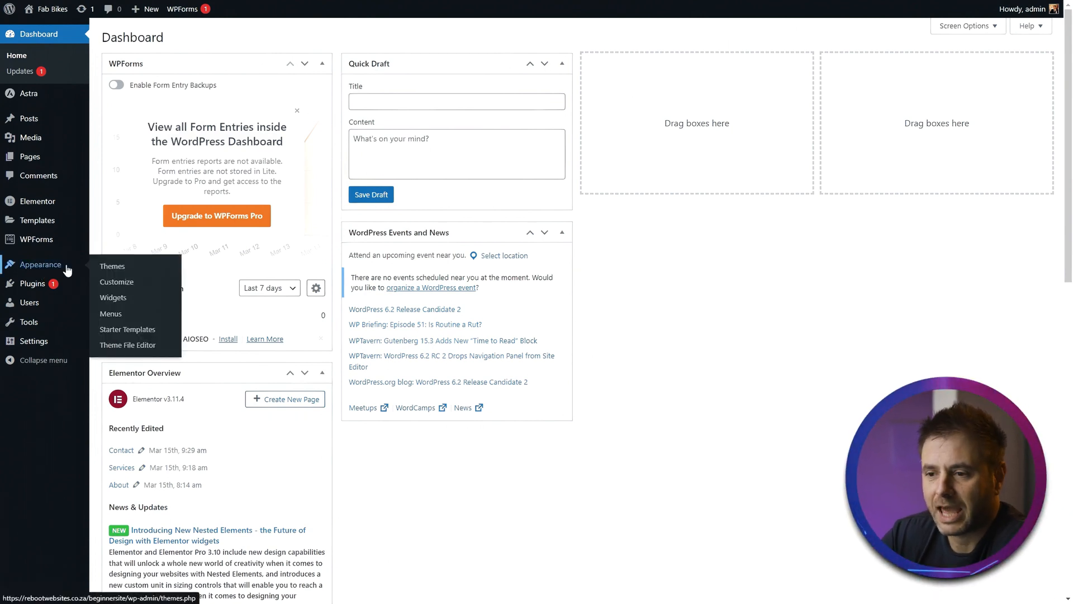
{"action": "left_click", "coordinate": [111, 282]}
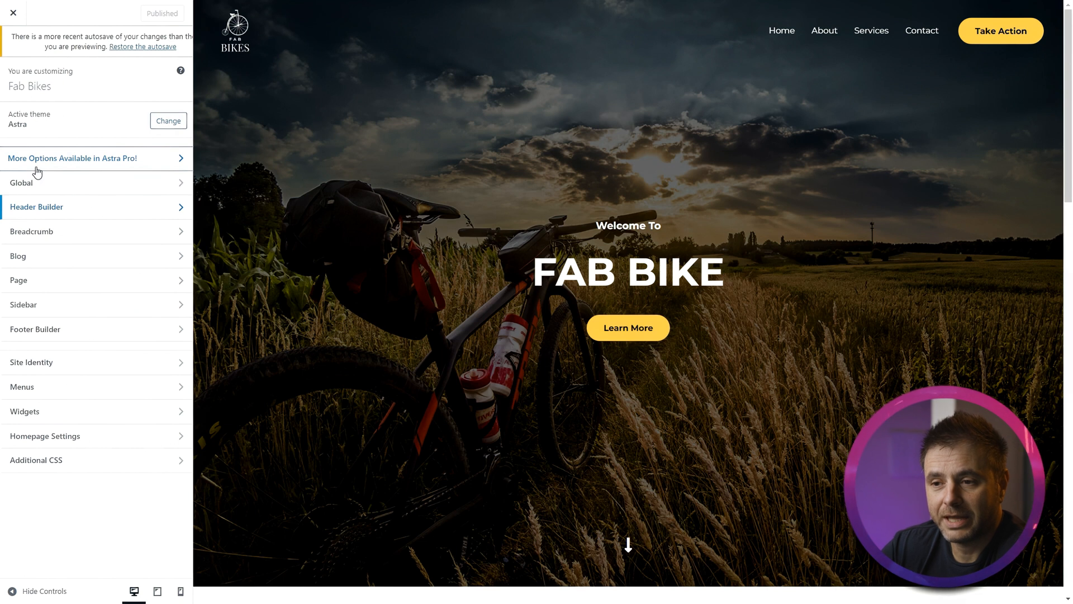
{"action": "left_click", "coordinate": [36, 208]}
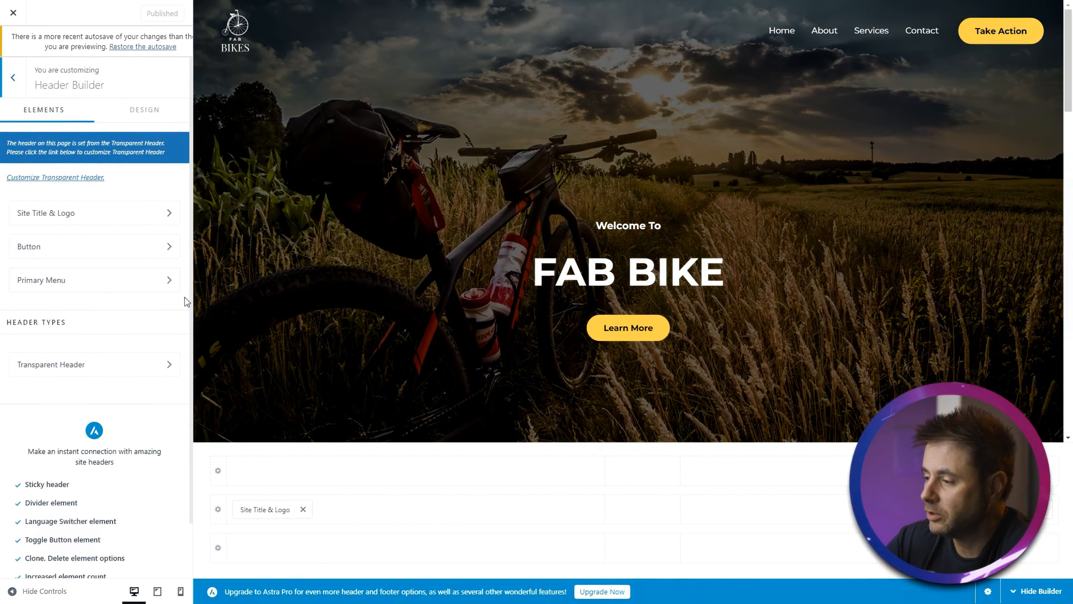
{"action": "left_click", "coordinate": [1019, 509]}
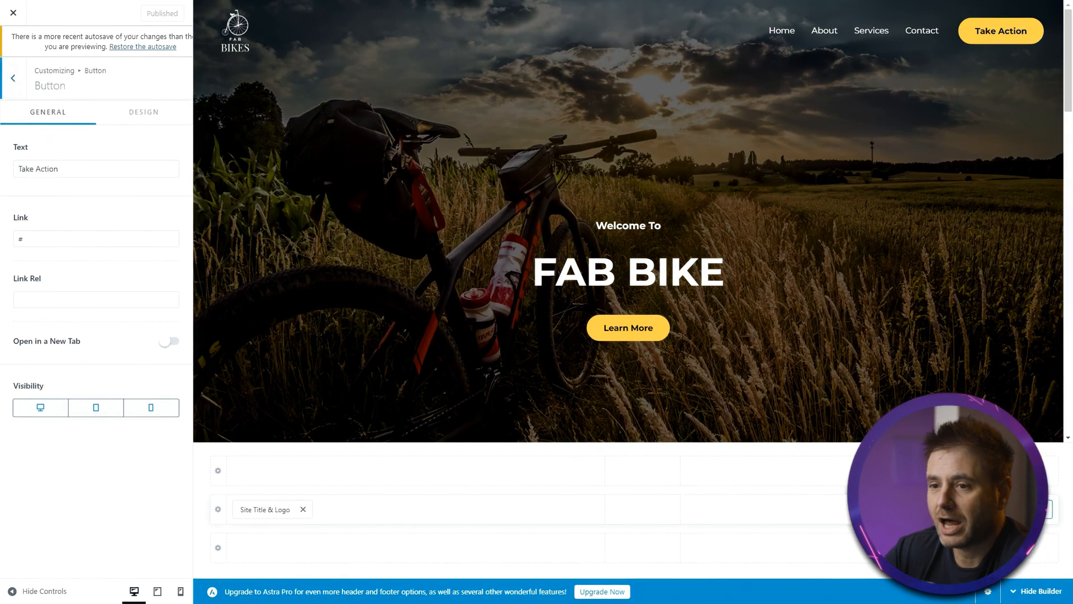
{"action": "left_click", "coordinate": [68, 237]}
{"action": "double_click", "coordinate": [68, 237]}
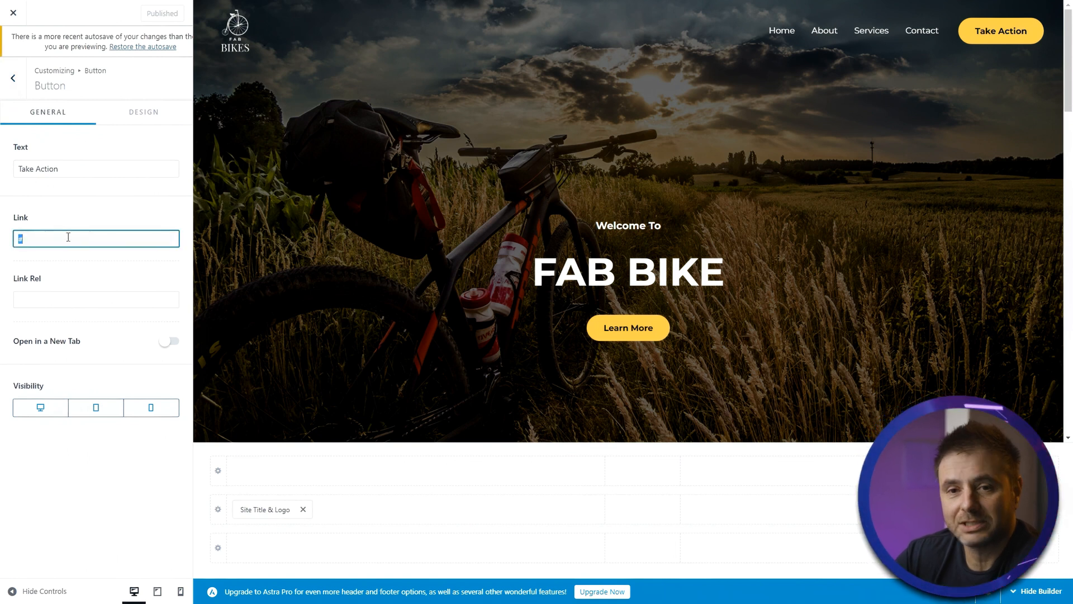
{"action": "key", "text": "BackSpace"}
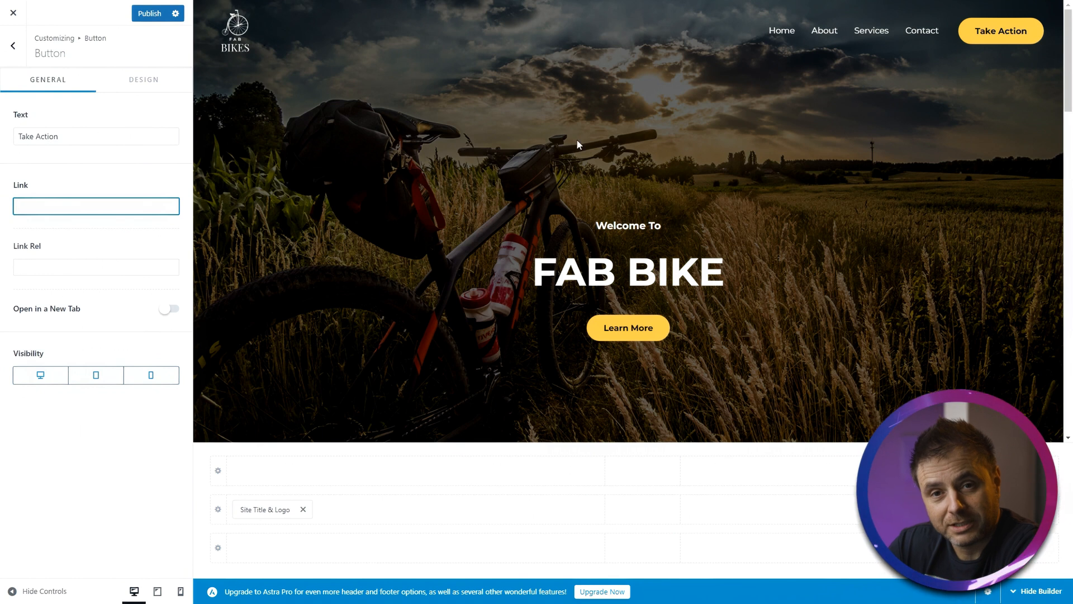
{"action": "type", "text": "https://rebootwebsites.co.za/beginnersite/contact/"}
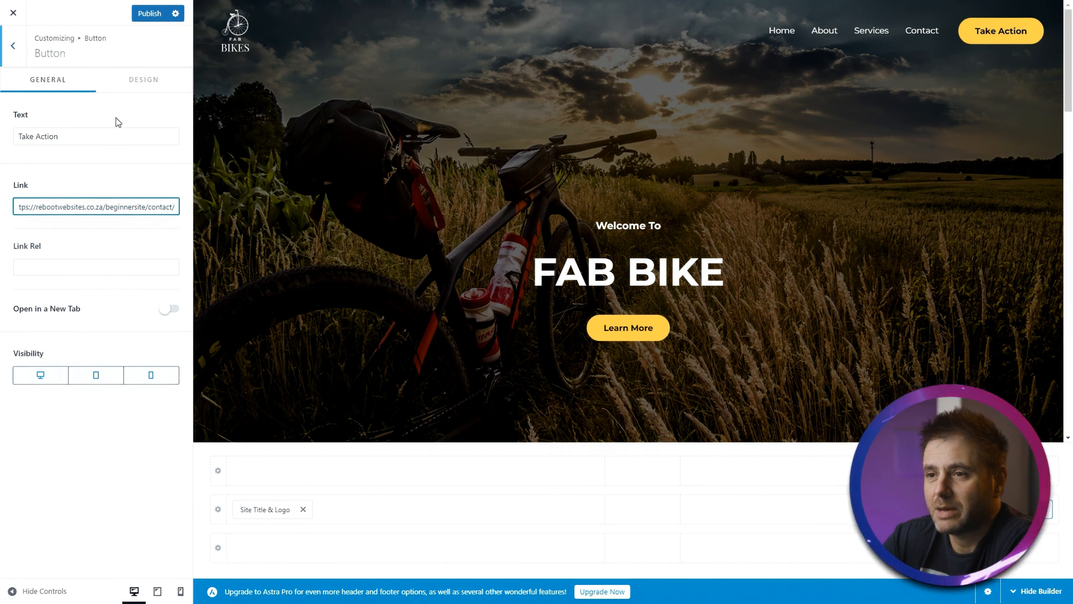
- Replace the footer About widget's placeholder text with the pasted Fab Bikes description
{"action": "left_click", "coordinate": [15, 49]}
{"action": "left_click", "coordinate": [11, 50]}
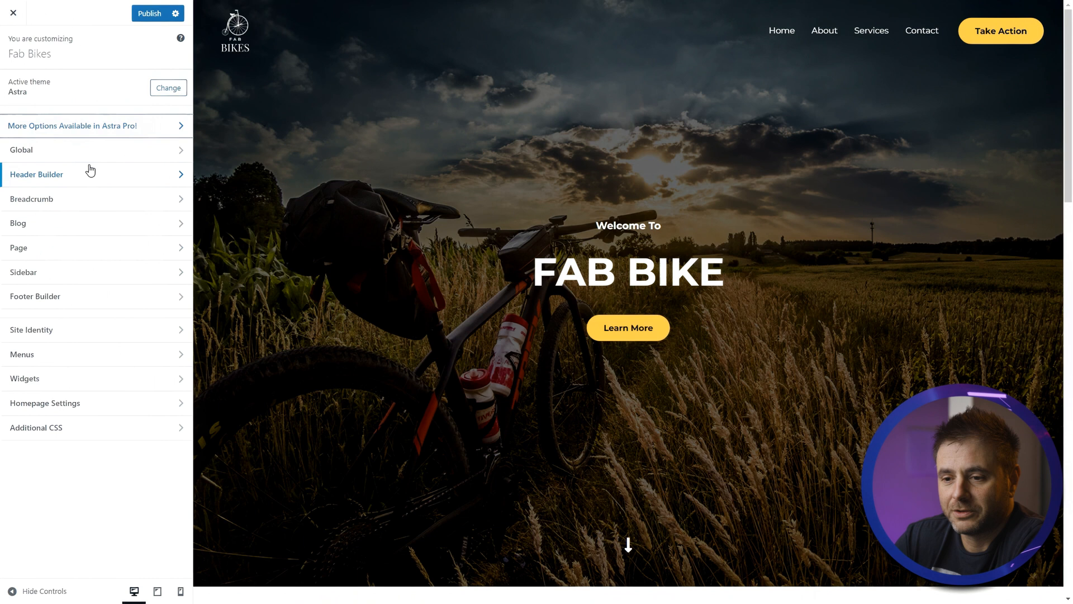
{"action": "left_click", "coordinate": [76, 299]}
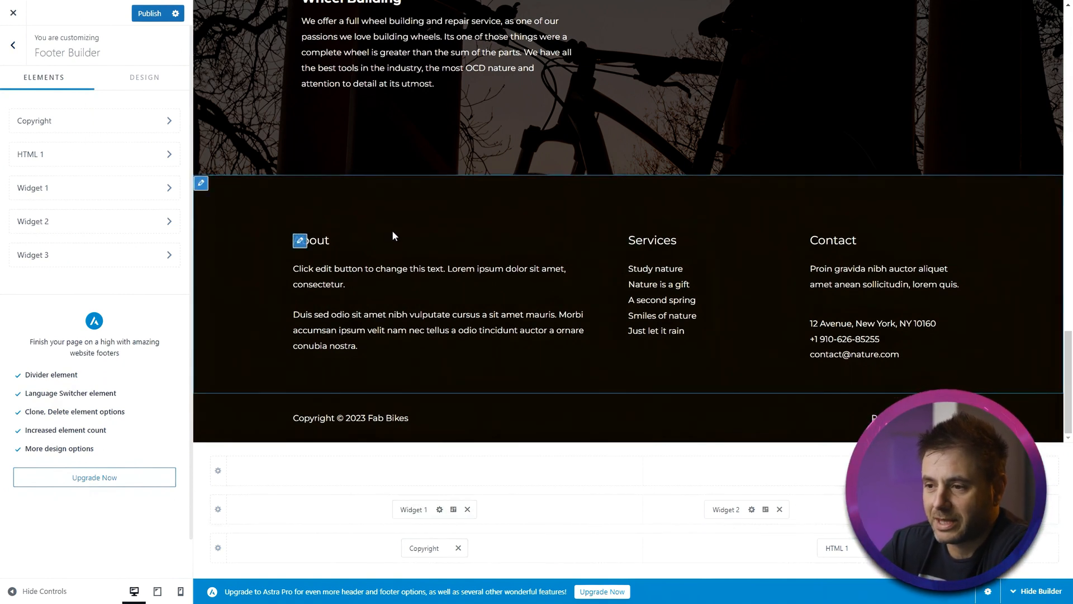
{"action": "left_click", "coordinate": [411, 509]}
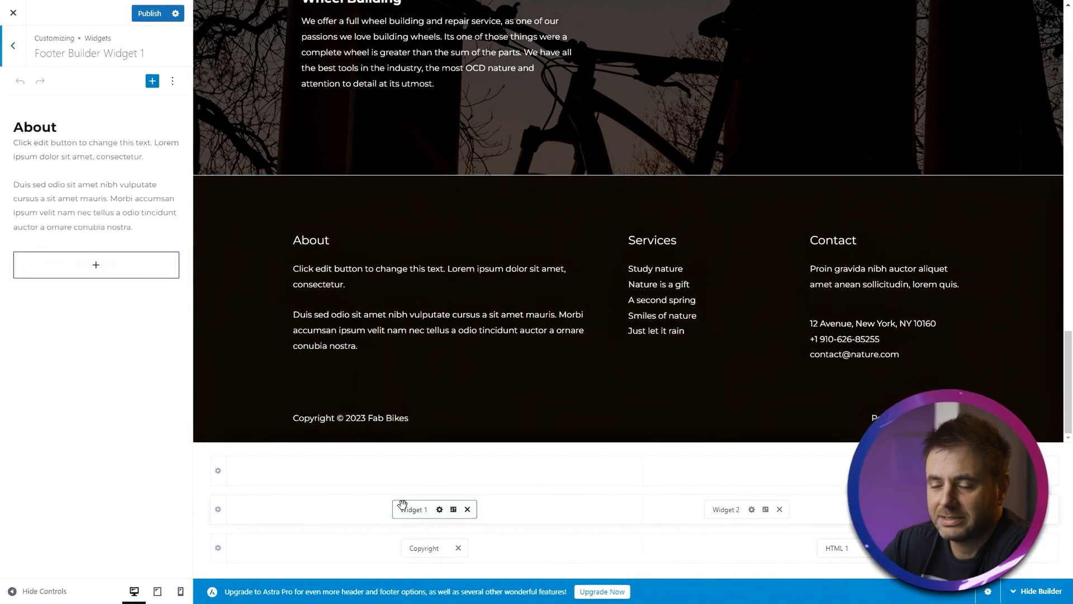
{"action": "left_click", "coordinate": [41, 137]}
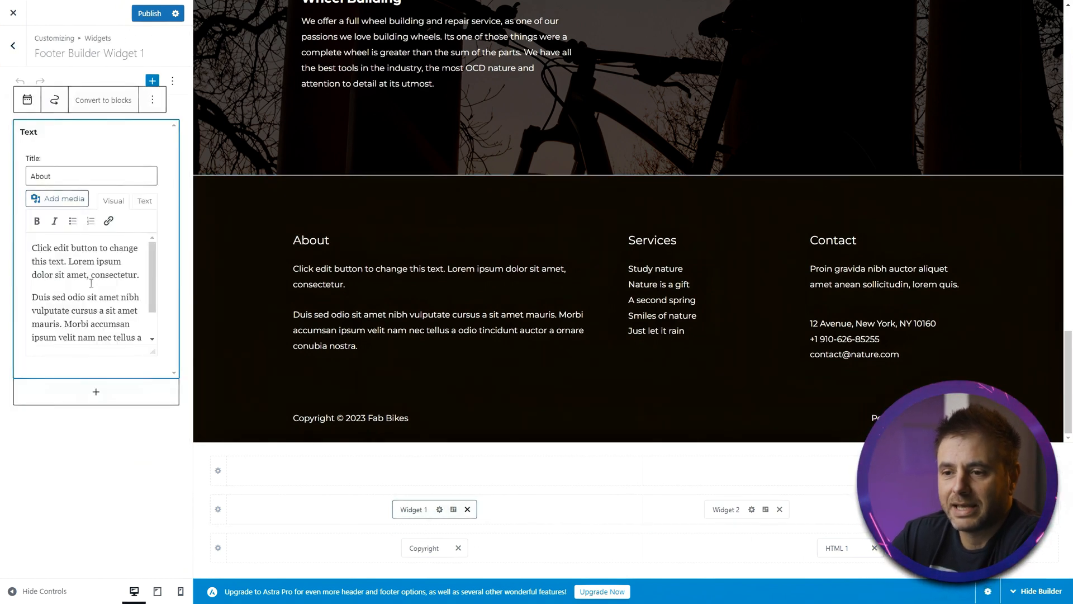
{"action": "scroll", "coordinate": [106, 294], "scroll_direction": "down", "scroll_amount": 2}
{"action": "left_click", "coordinate": [102, 334]}
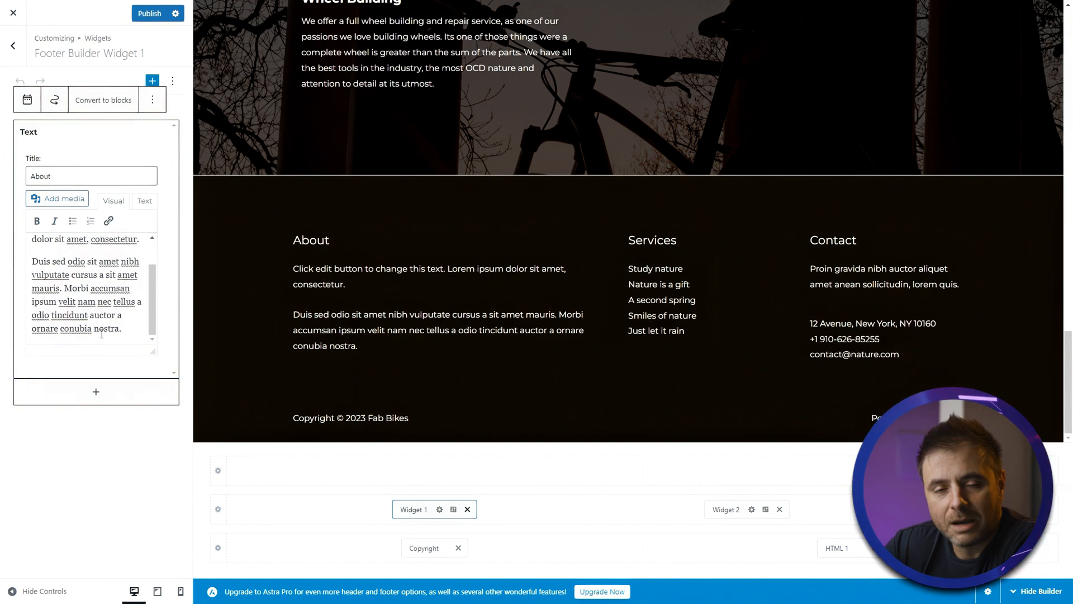
{"action": "key", "text": "ctrl+a"}
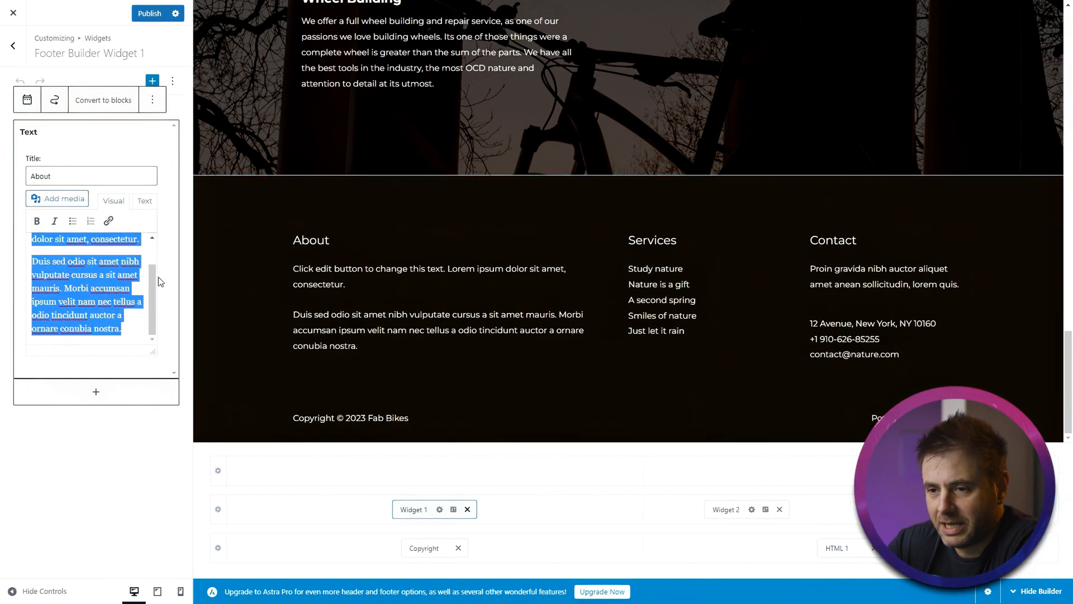
{"action": "key", "text": "ctrl+v"}
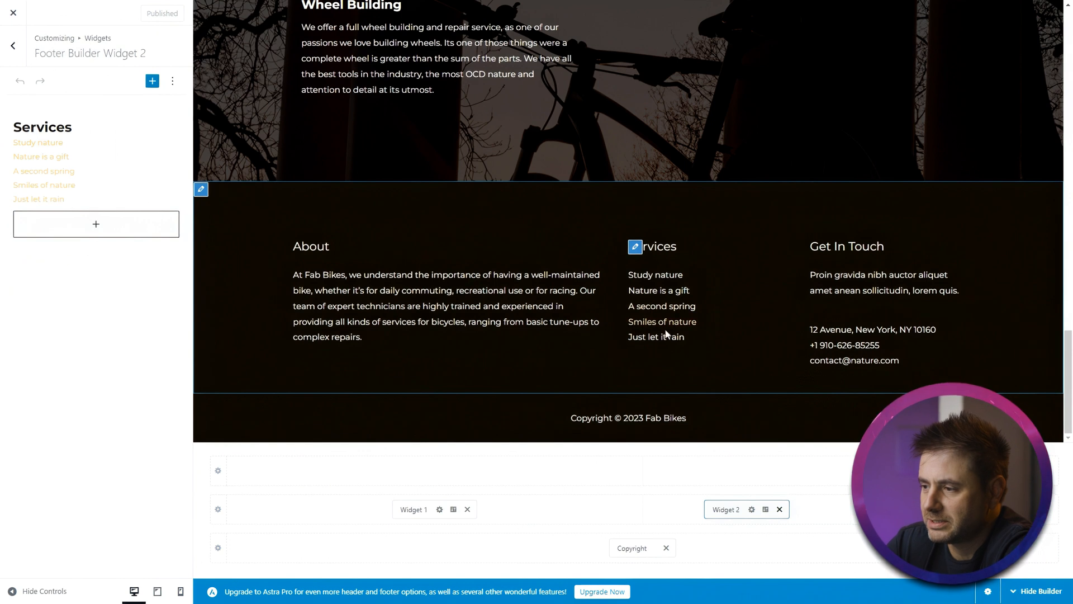
- Remove the Services menu widget (Widget 2) from the footer
{"action": "left_click", "coordinate": [147, 184]}
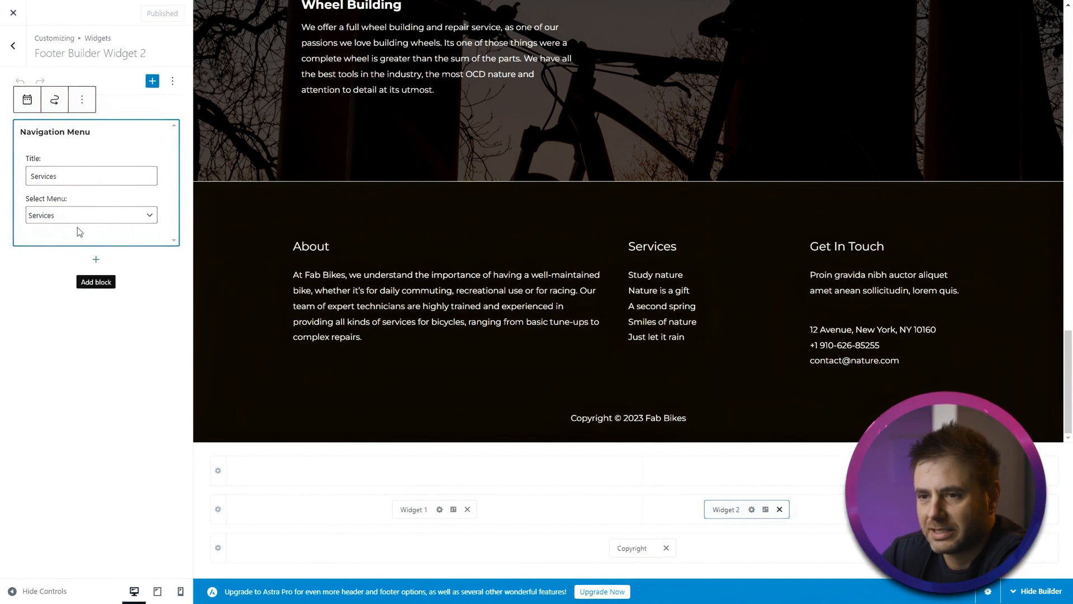
{"action": "left_click", "coordinate": [45, 366]}
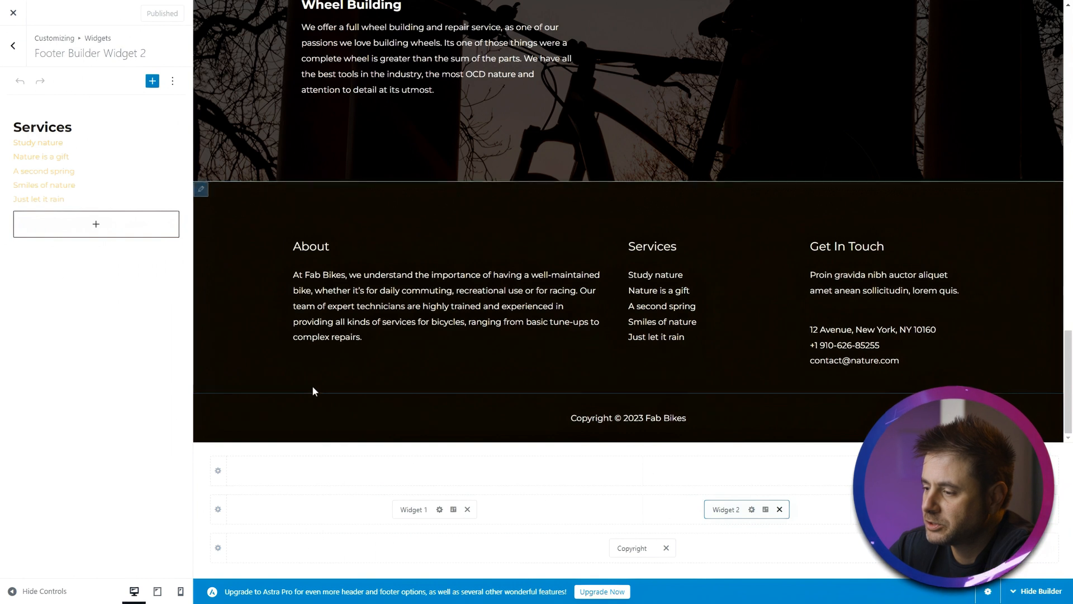
{"action": "left_click", "coordinate": [780, 509]}
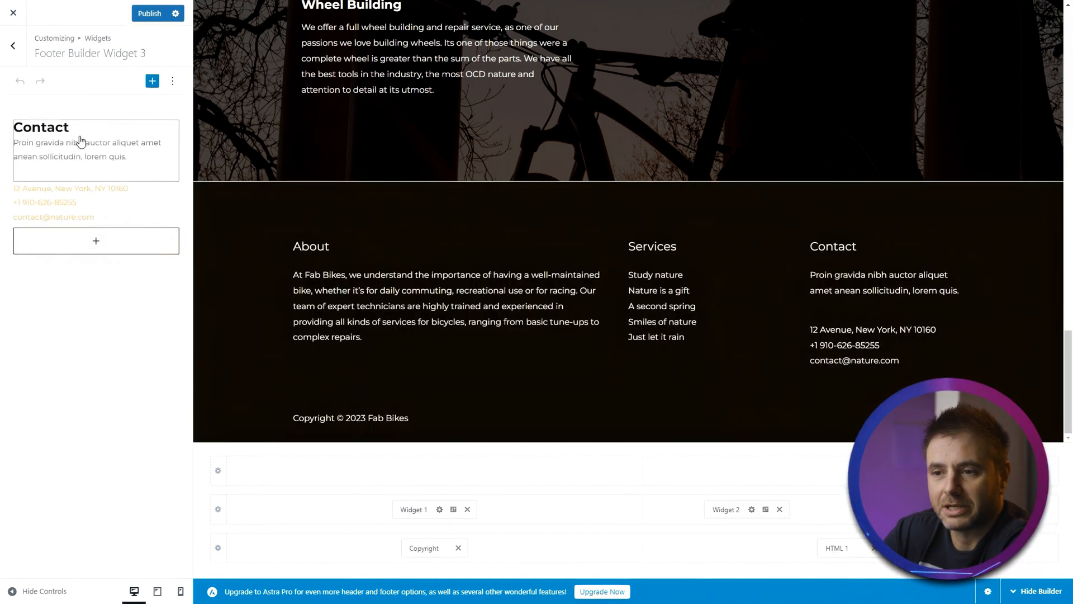
- Retitle the footer contact widget 'Get in touch' and delete its placeholder paragraph
{"action": "left_click", "coordinate": [80, 140]}
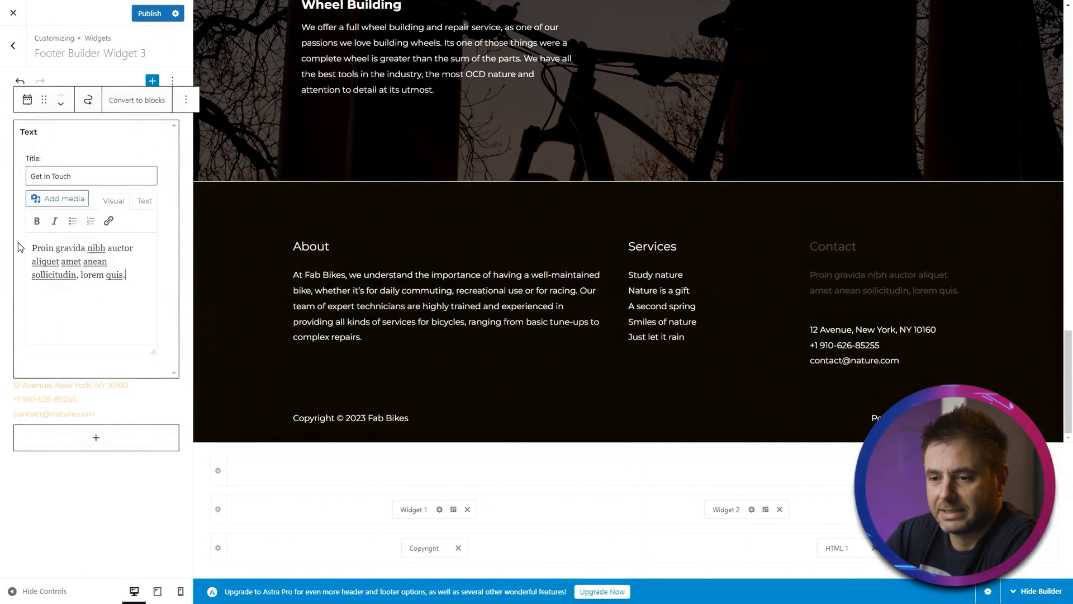
{"action": "left_click_drag", "start_coordinate": [30, 247], "coordinate": [149, 274]}
{"action": "key", "text": "BackSpace"}
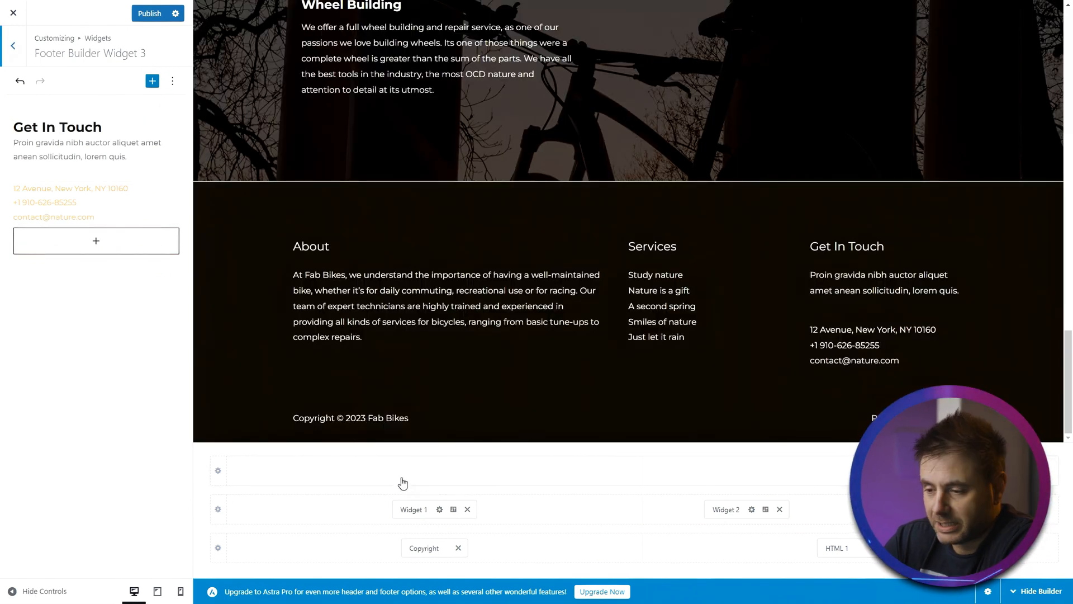
- Remove the HTML 1 element from the below-footer row and set that row to a single column
{"action": "left_click", "coordinate": [422, 549]}
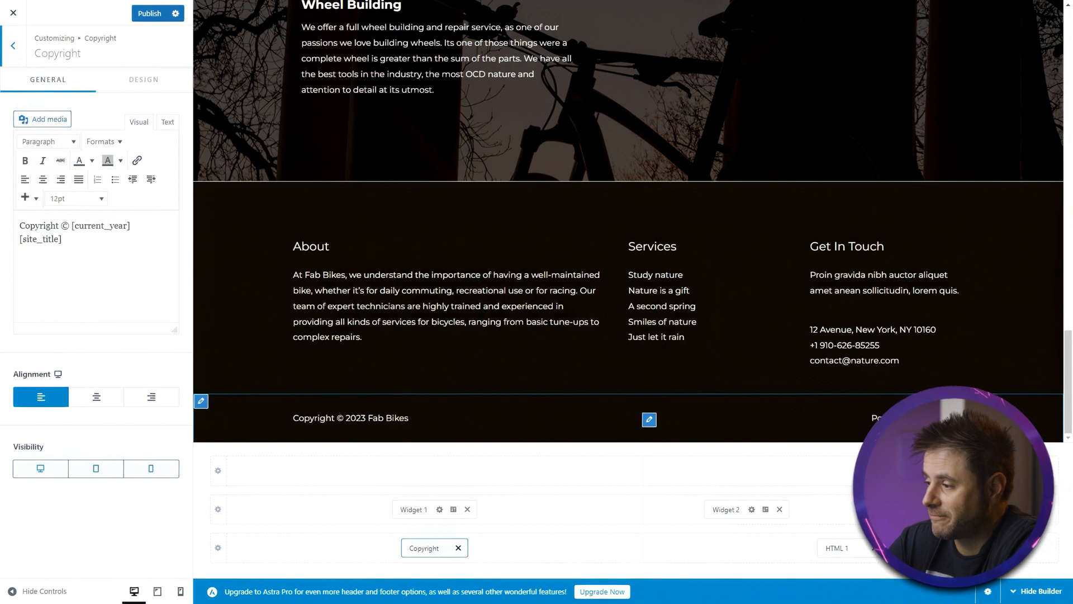
{"action": "left_click", "coordinate": [876, 549]}
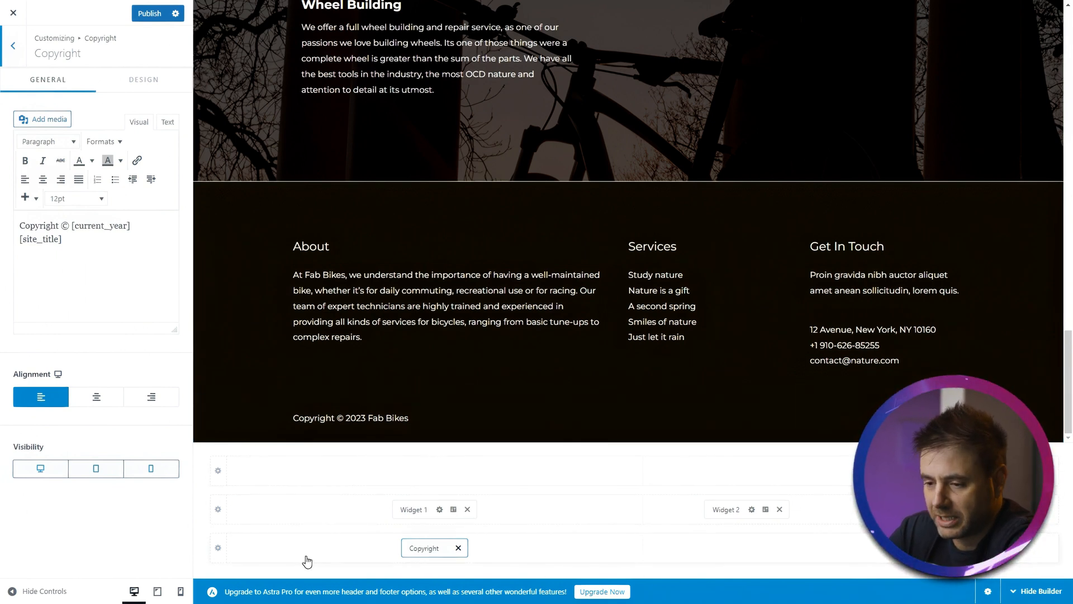
{"action": "left_click", "coordinate": [218, 548]}
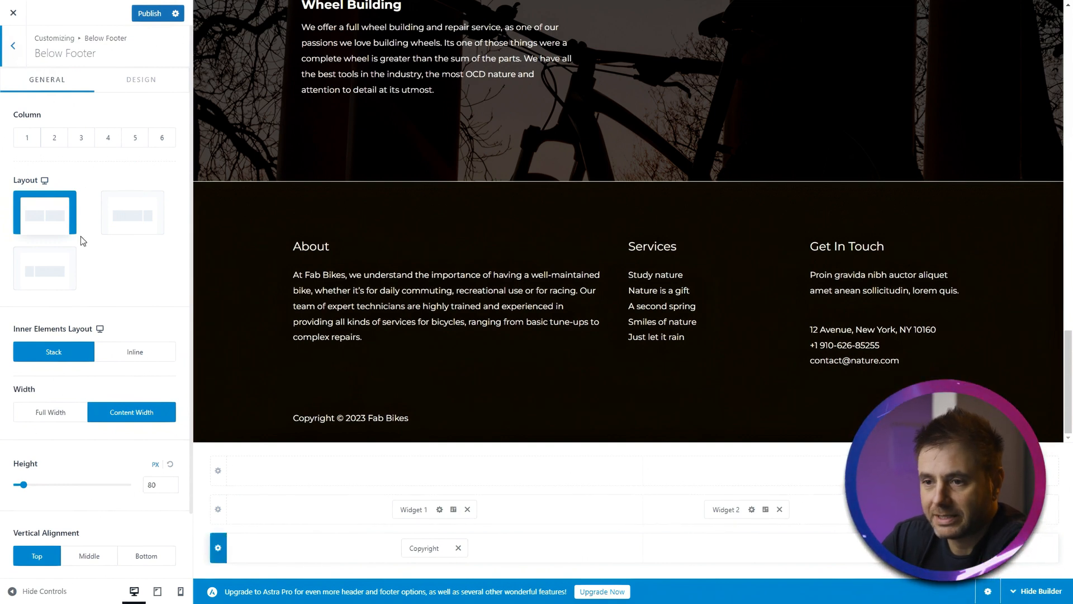
{"action": "left_click", "coordinate": [27, 138]}
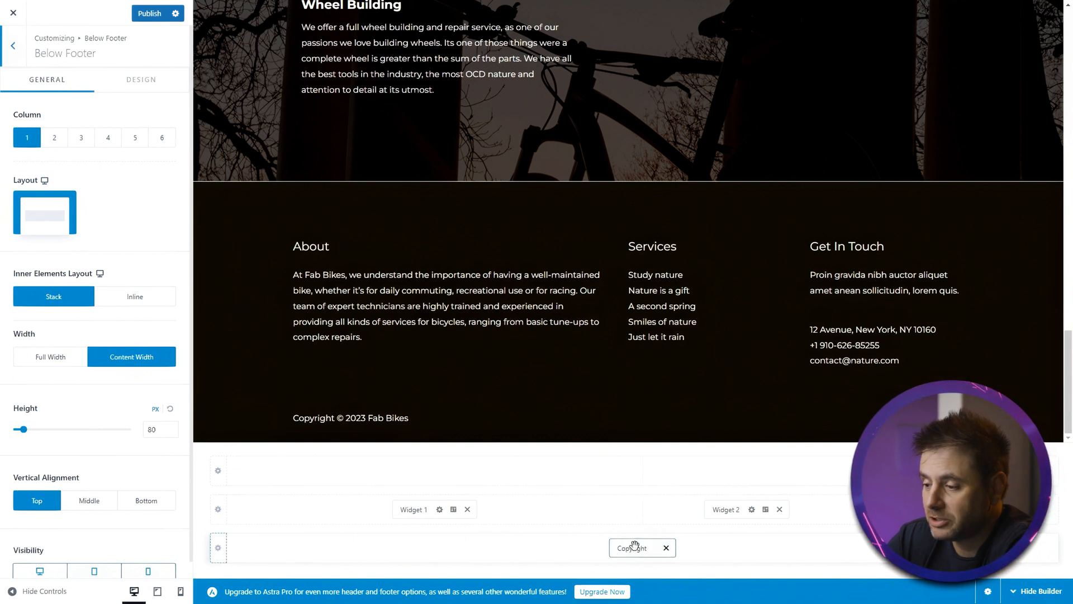
- Center-align the copyright element in the below-footer row and close the Customizer
{"action": "left_click", "coordinate": [634, 546]}
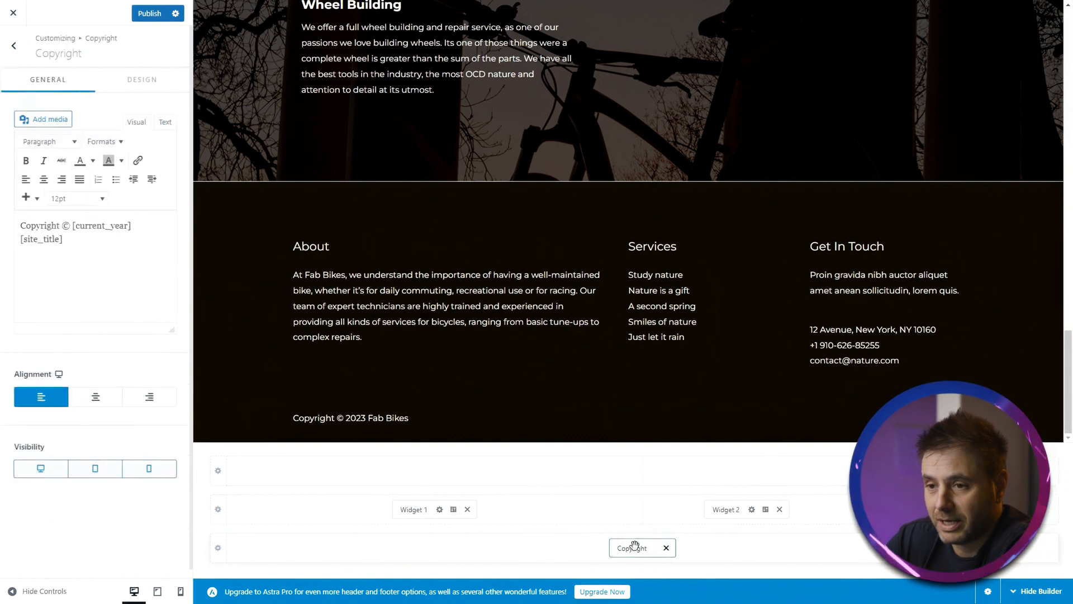
{"action": "left_click", "coordinate": [95, 398]}
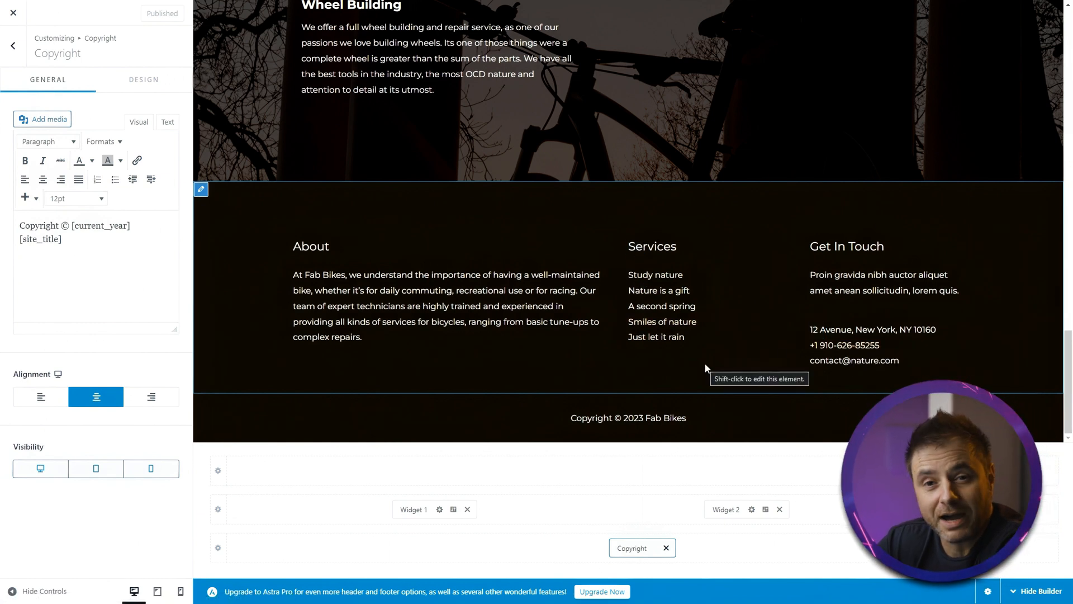
{"action": "left_click", "coordinate": [14, 18]}
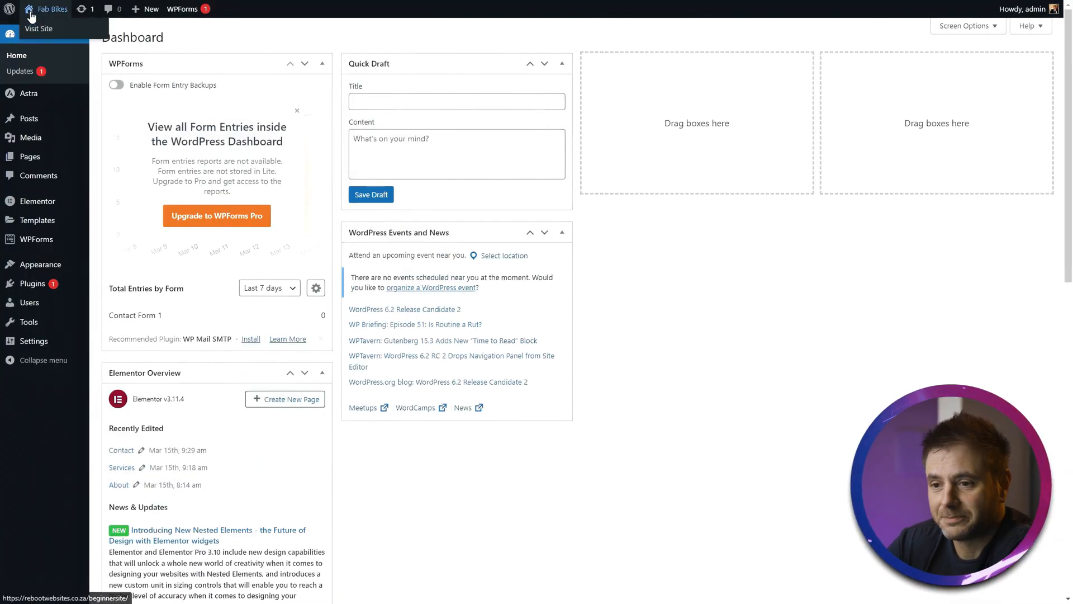
- Open the Contact menu for editing in the Menus screen
{"action": "mouse_move", "coordinate": [37, 268]}
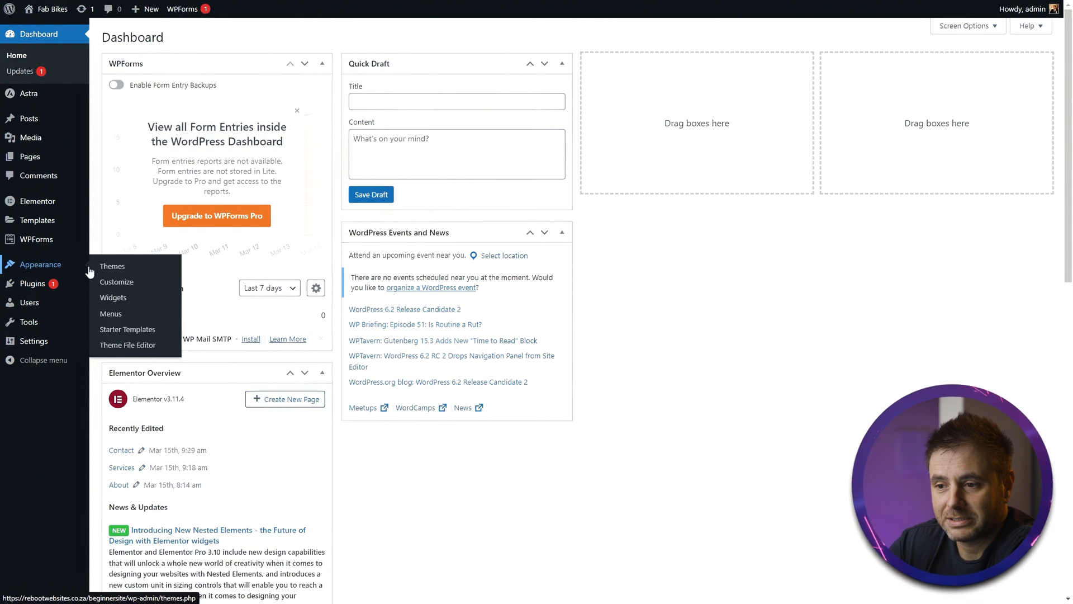
{"action": "left_click", "coordinate": [110, 314]}
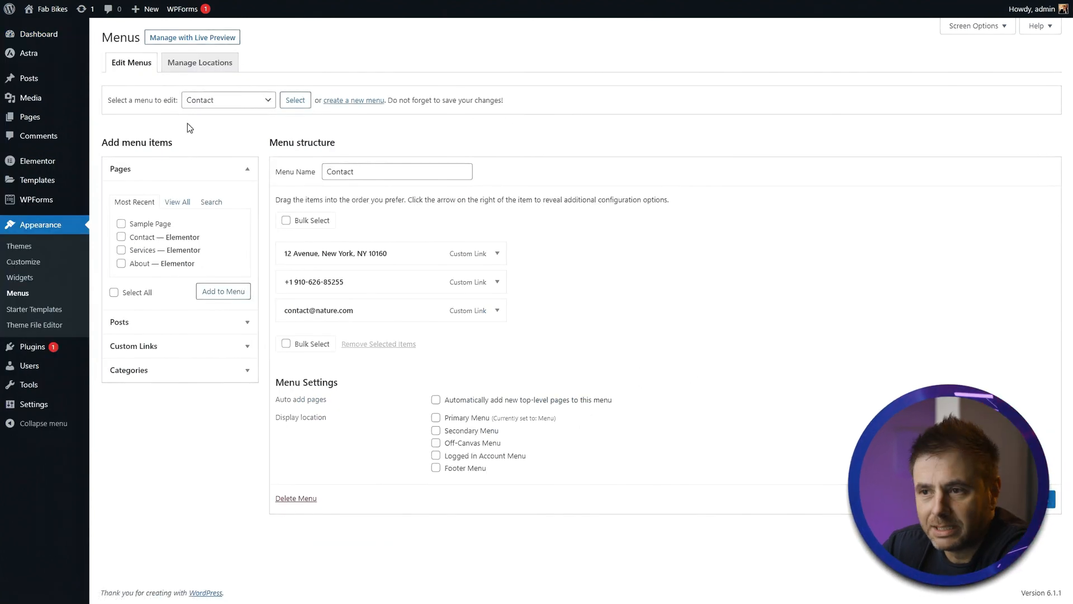
{"action": "left_click", "coordinate": [217, 100]}
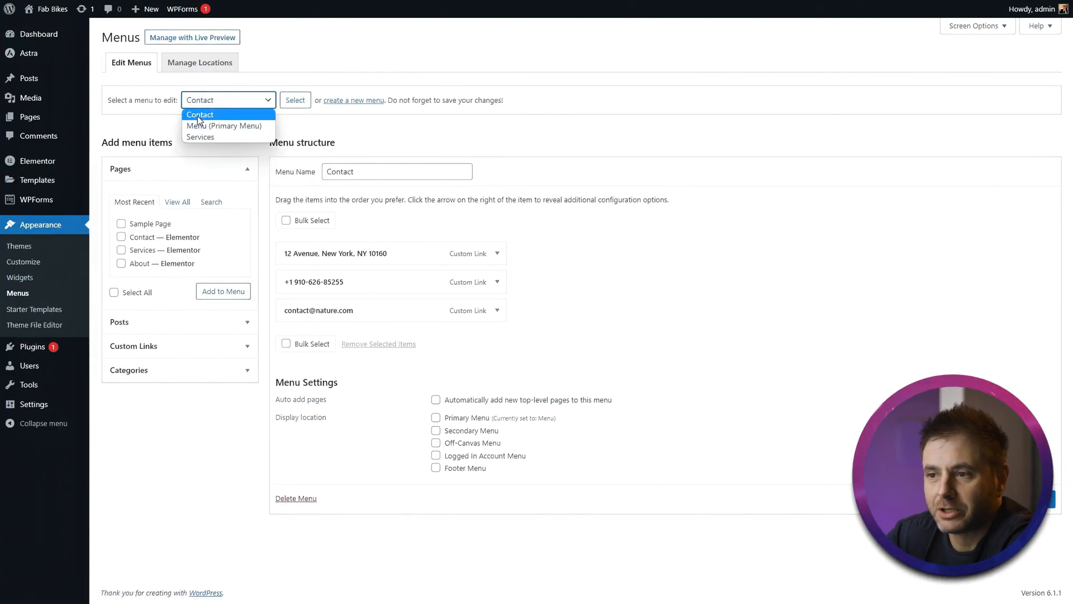
{"action": "left_click", "coordinate": [197, 116]}
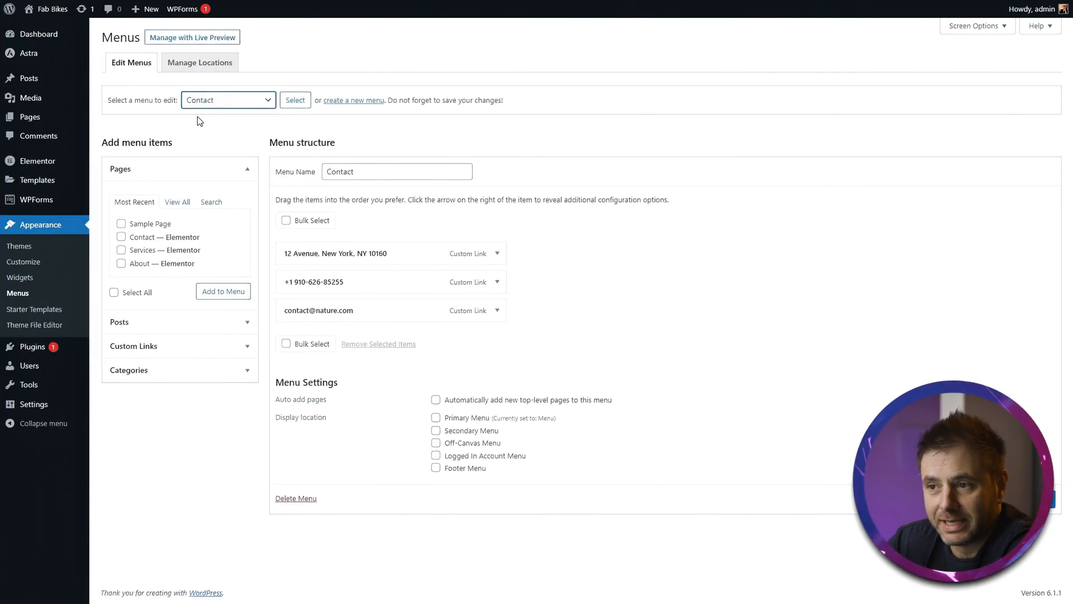
{"action": "left_click", "coordinate": [304, 101]}
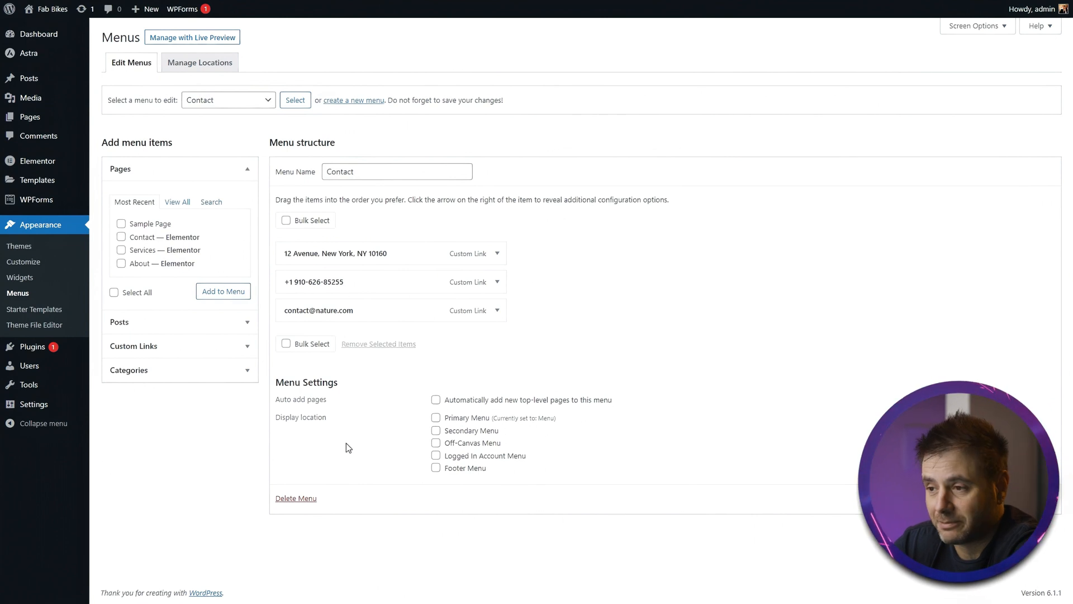
- Change the e-mail item's navigation label in the Contact menu to the Fab Bikes address and save the menu
{"action": "left_click", "coordinate": [498, 256]}
{"action": "left_click_drag", "start_coordinate": [423, 324], "coordinate": [285, 325]}
{"action": "left_click", "coordinate": [497, 428]}
{"action": "scroll", "coordinate": [482, 357], "scroll_direction": "down", "scroll_amount": 3}
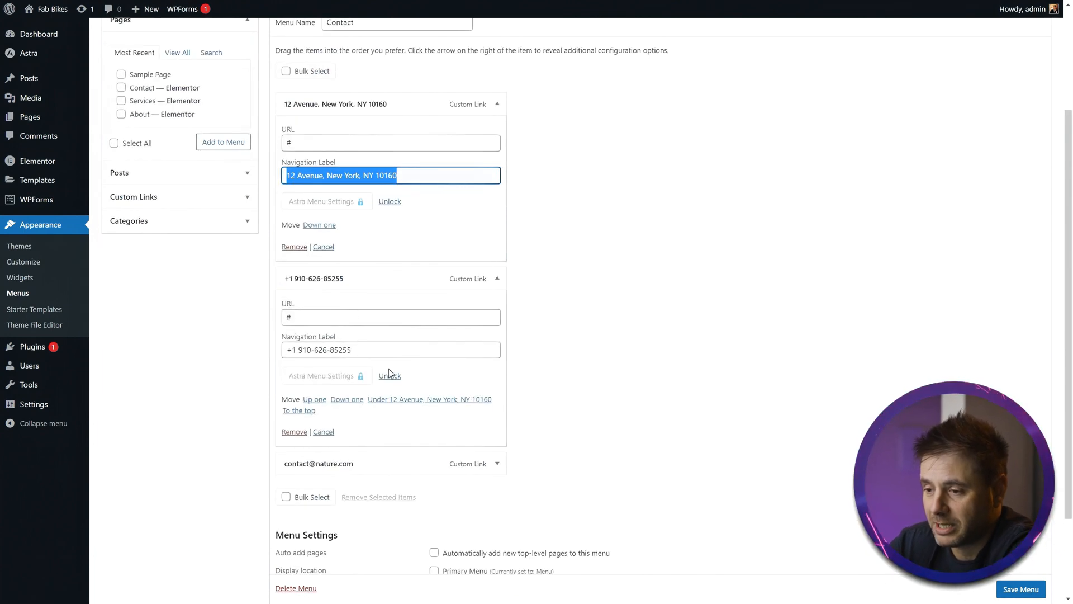
{"action": "scroll", "coordinate": [389, 372], "scroll_direction": "down", "scroll_amount": 2}
{"action": "left_click", "coordinate": [497, 356]}
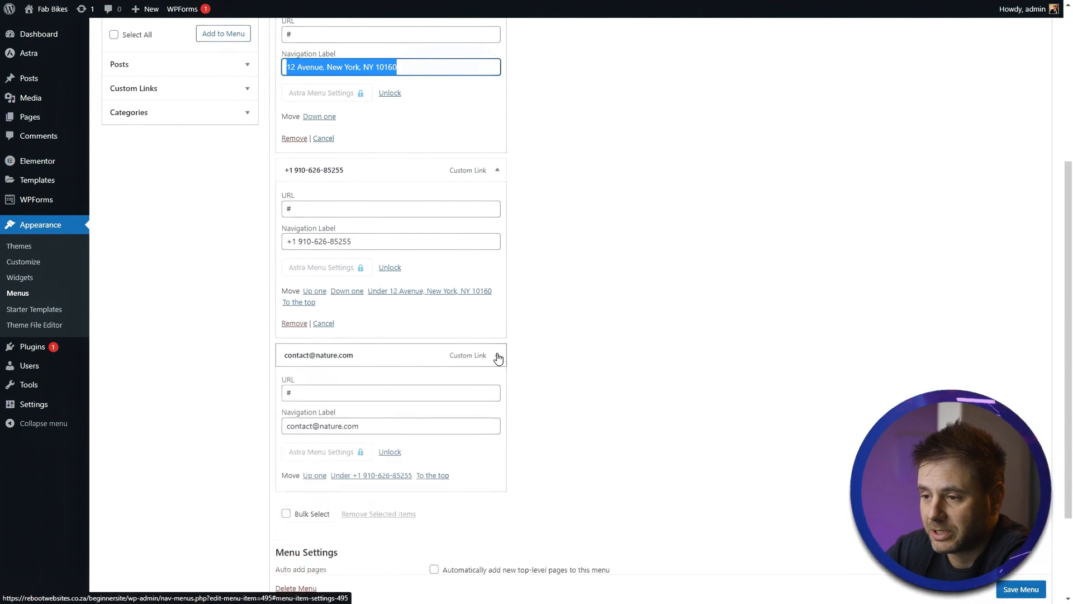
{"action": "left_click", "coordinate": [366, 427]}
{"action": "left_click_drag", "start_coordinate": [337, 427], "coordinate": [318, 426]}
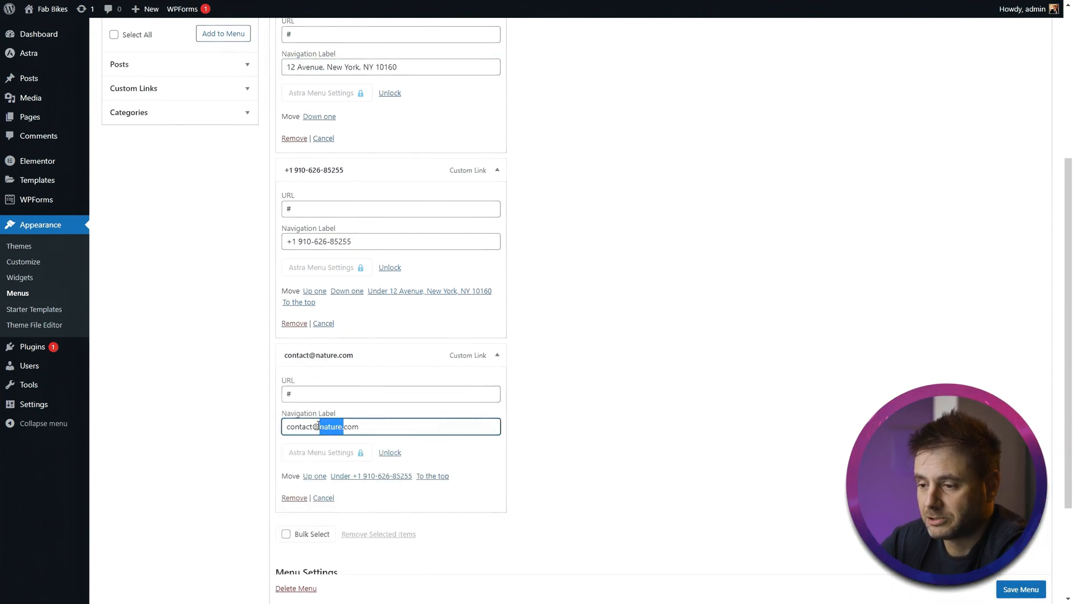
{"action": "type", "text": "fabbikes"}
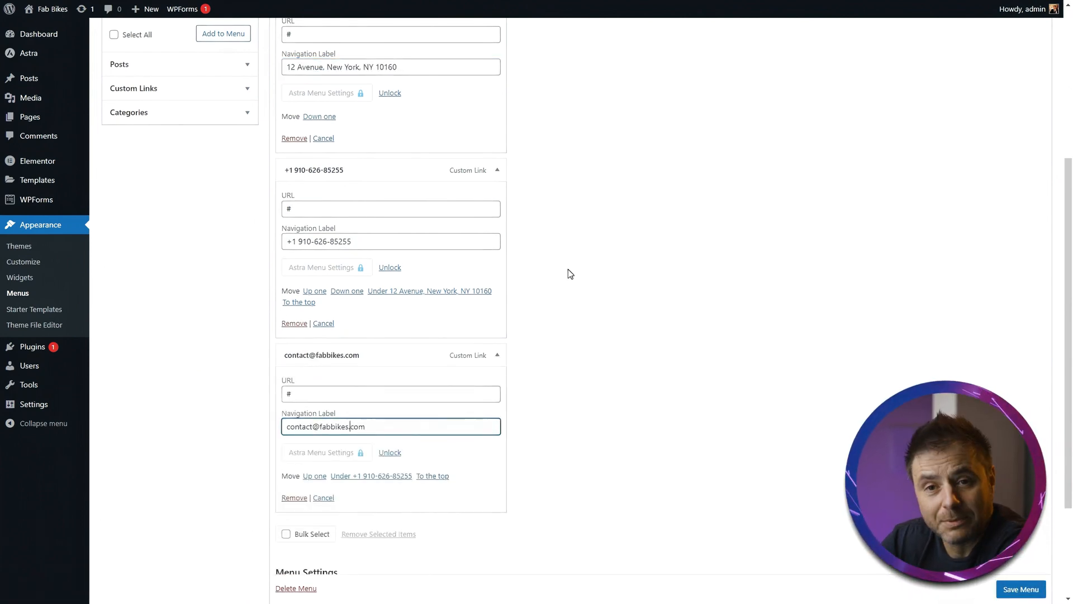
{"action": "left_click", "coordinate": [1025, 584]}
- Scroll through the live homepage down to the footer to review the changes
{"action": "mouse_move", "coordinate": [72, 49]}
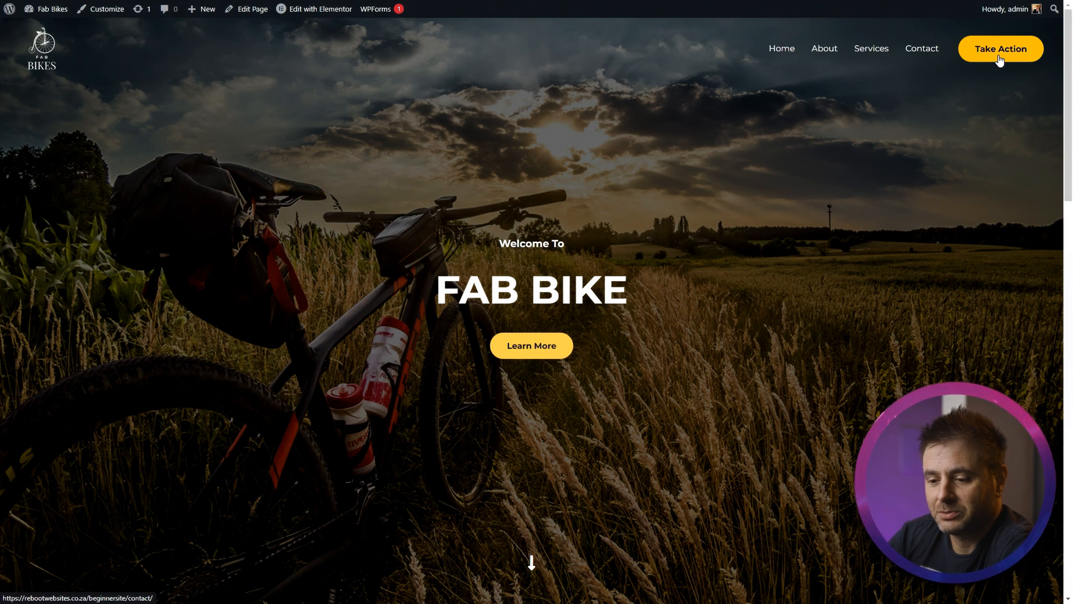
{"action": "scroll", "coordinate": [271, 291], "scroll_direction": "down", "scroll_amount": 7}
{"action": "scroll", "coordinate": [279, 278], "scroll_direction": "up", "scroll_amount": 7}
{"action": "scroll", "coordinate": [313, 285], "scroll_direction": "down", "scroll_amount": 6}
{"action": "scroll", "coordinate": [307, 333], "scroll_direction": "down", "scroll_amount": 4}
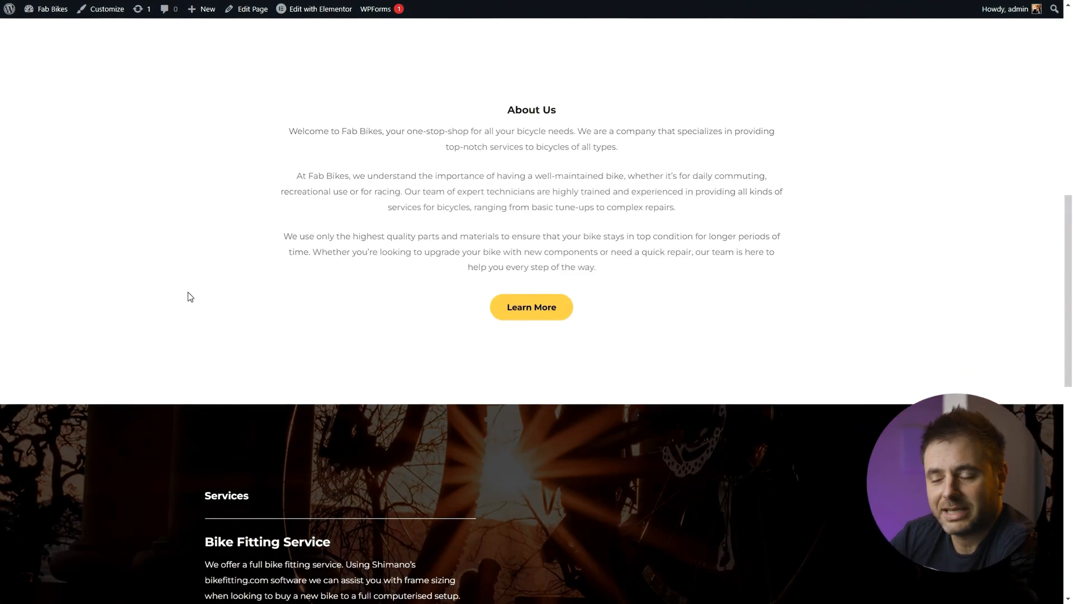
{"action": "scroll", "coordinate": [69, 277], "scroll_direction": "down", "scroll_amount": 6}
{"action": "scroll", "coordinate": [32, 501], "scroll_direction": "up", "scroll_amount": 4}
{"action": "scroll", "coordinate": [33, 501], "scroll_direction": "down", "scroll_amount": 4}
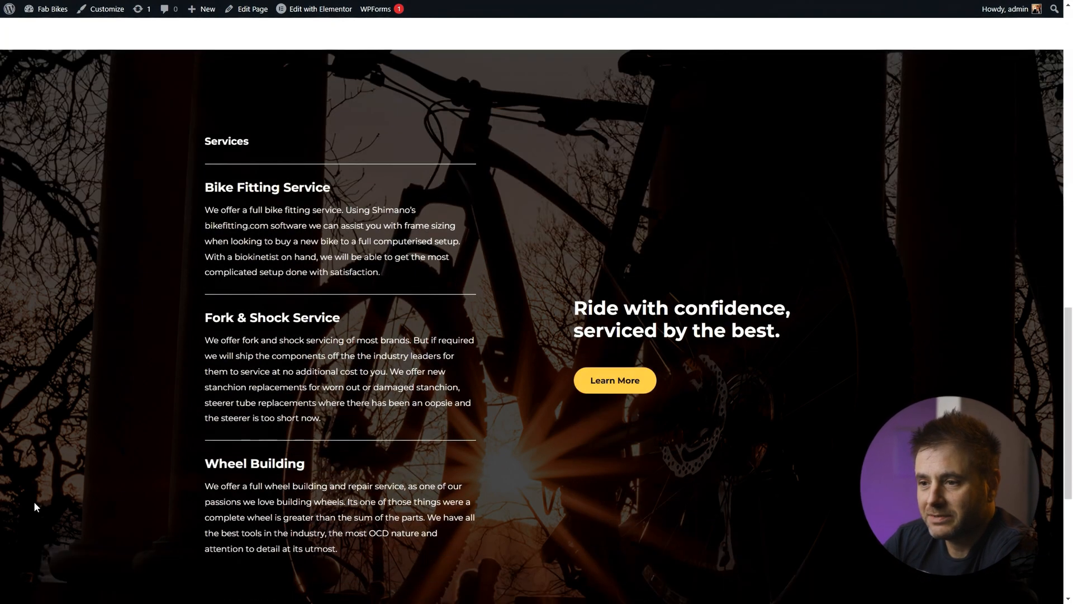
{"action": "scroll", "coordinate": [34, 506], "scroll_direction": "down", "scroll_amount": 5}
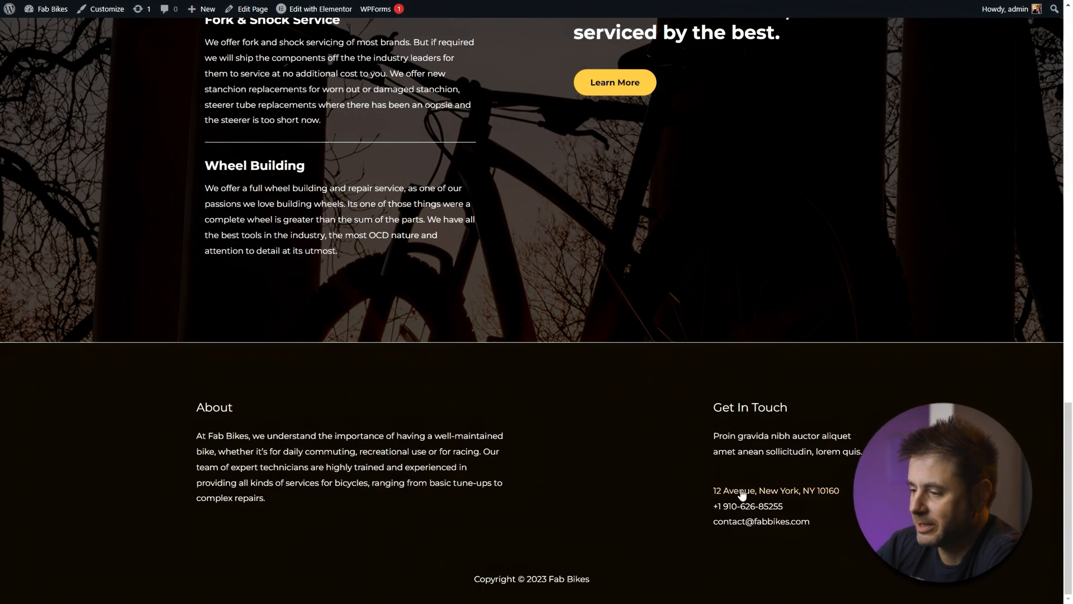